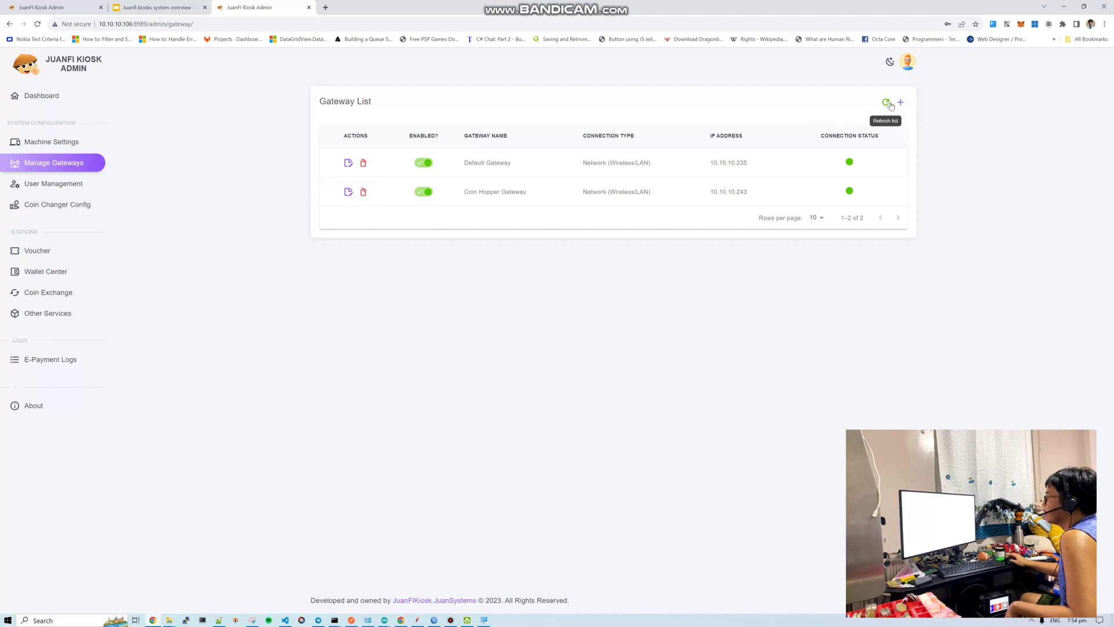
Start a new gateway and try the USB Connection type, cancelling the request for USB device access.
left_click(900, 102)
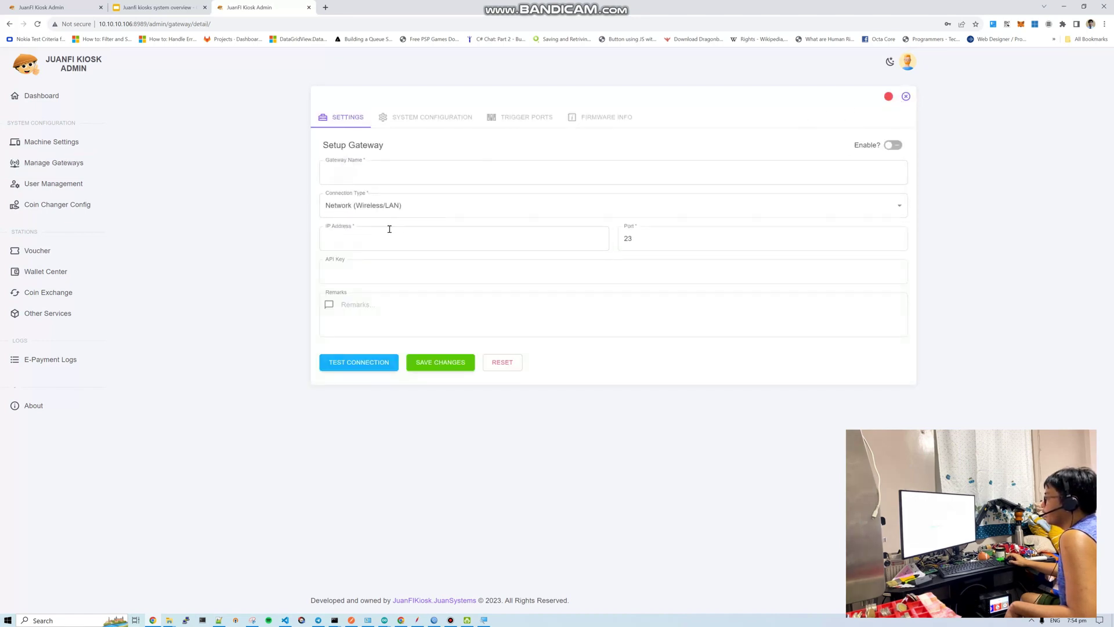
left_click(393, 208)
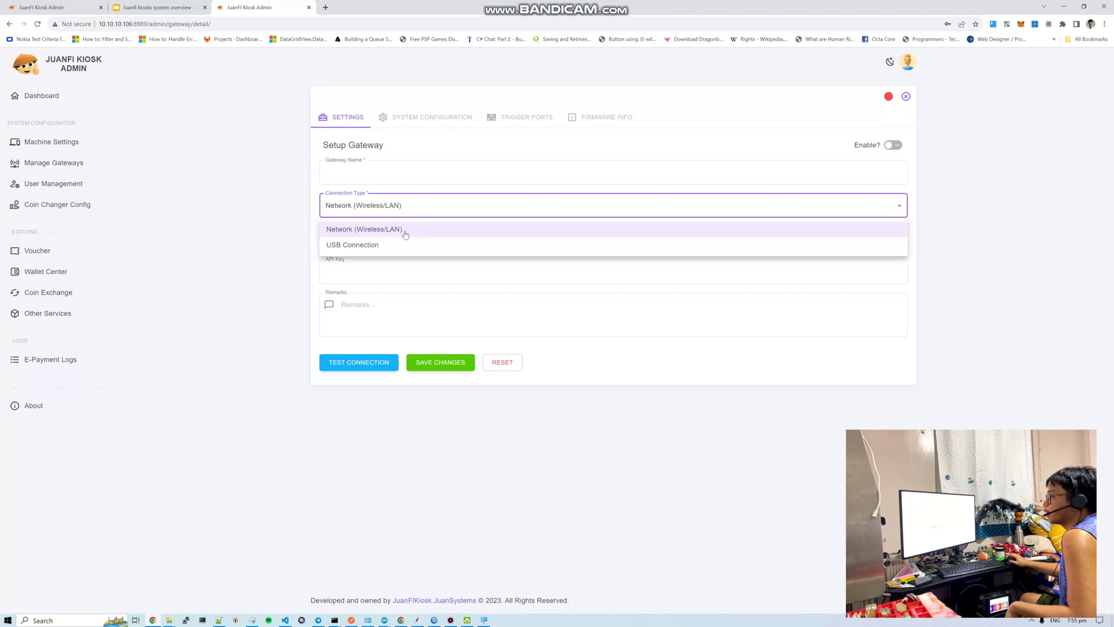
left_click(372, 246)
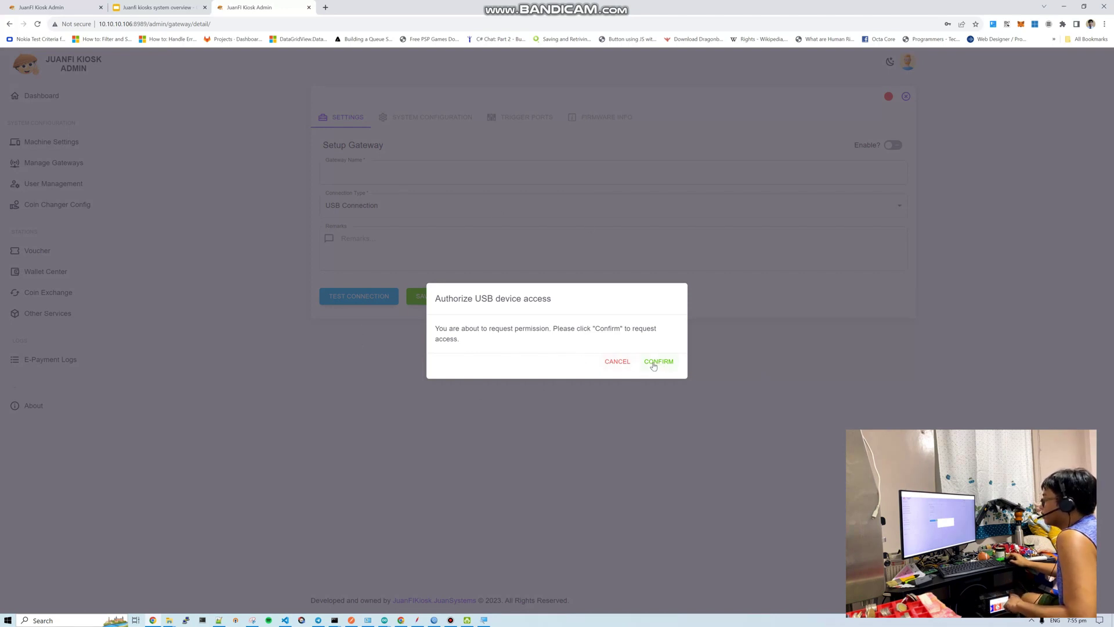
left_click(608, 363)
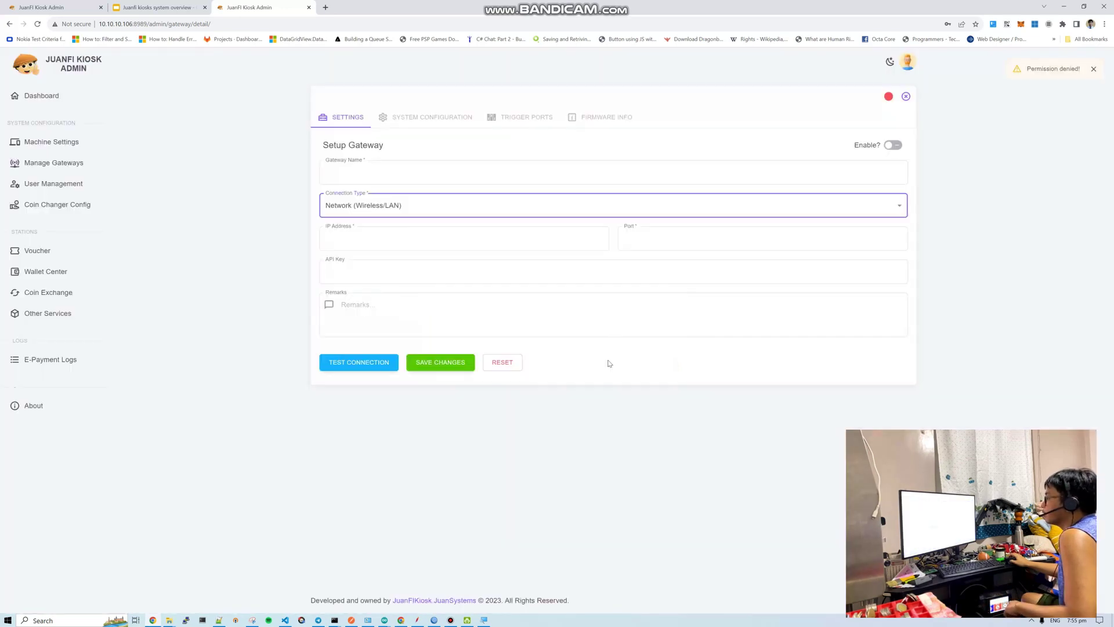
Look over the network fields and remarks of the blank gateway form, and close it without saving.
left_click(436, 244)
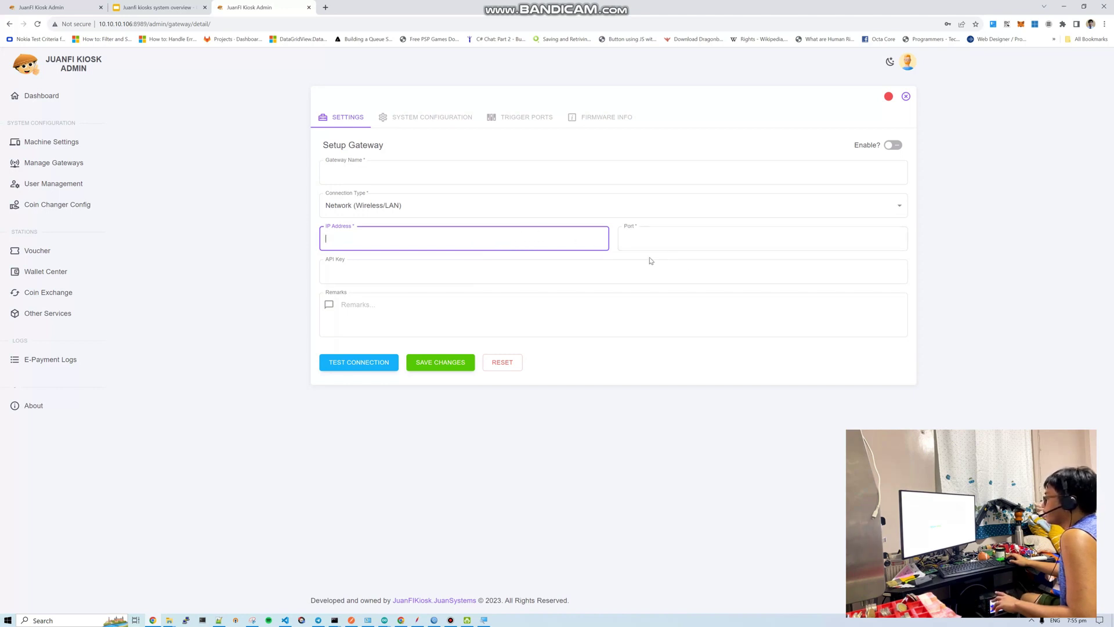
left_click(539, 314)
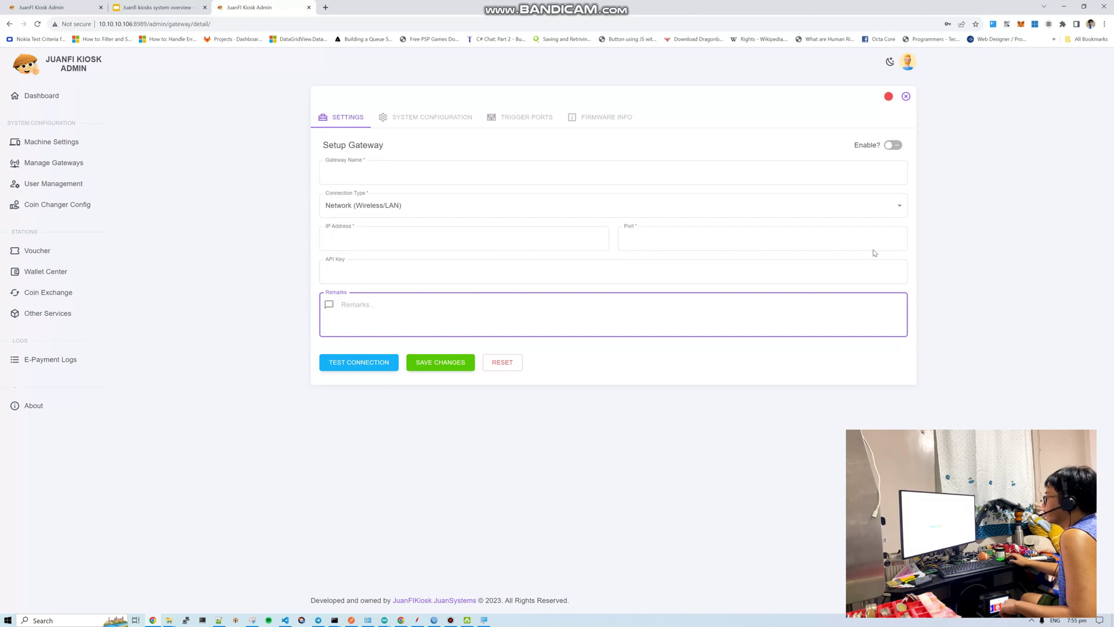
left_click(907, 98)
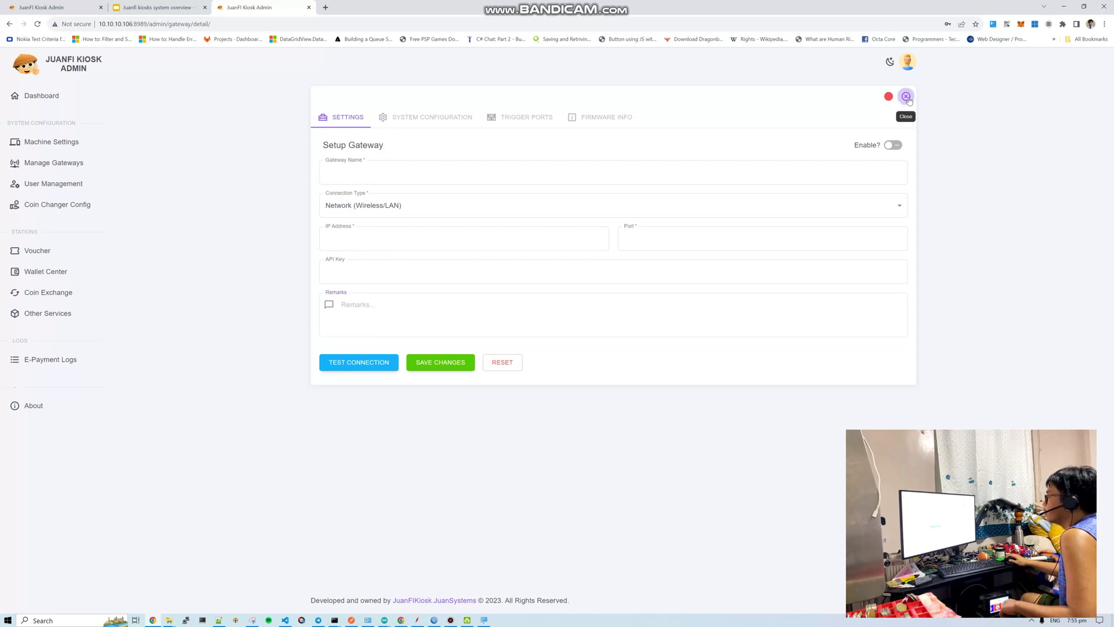
left_click(907, 98)
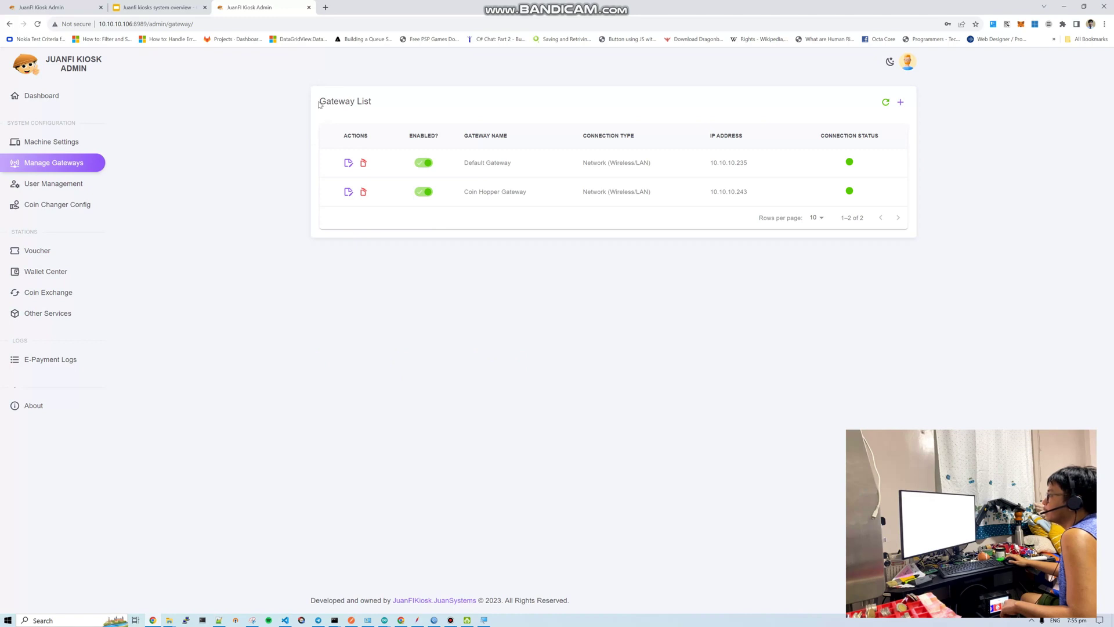
Open the Default Gateway's settings, examine its IP address and port, and test the connection.
mouse_move(318, 104)
left_mouse_down()
mouse_move(866, 204)
mouse_move(297, 121)
mouse_move(311, 107)
left_mouse_up()
left_click(585, 162)
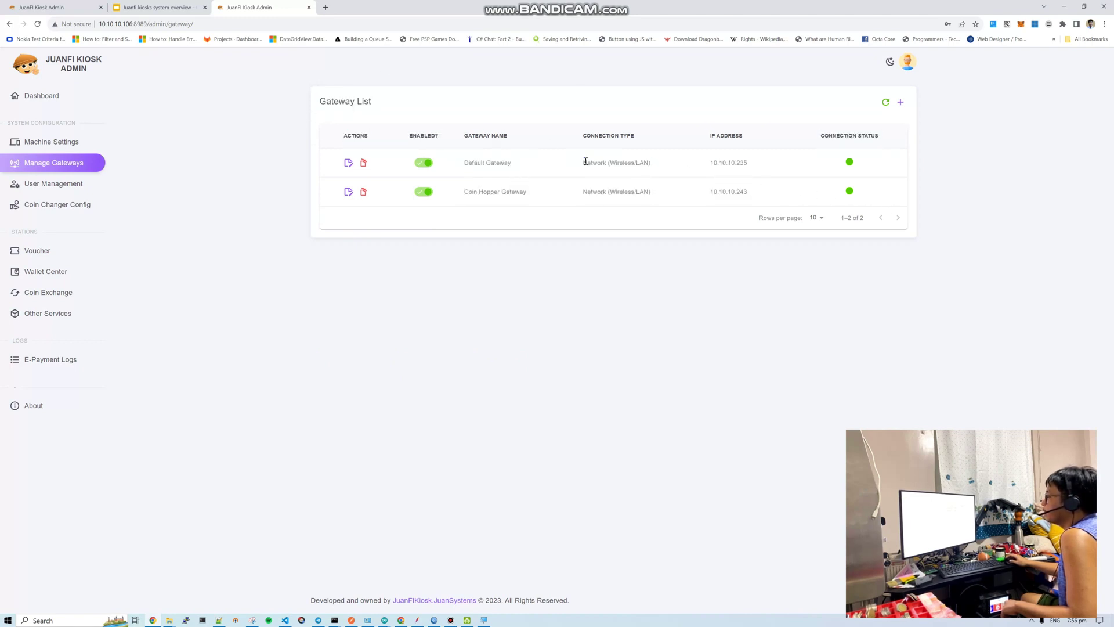
left_click(349, 162)
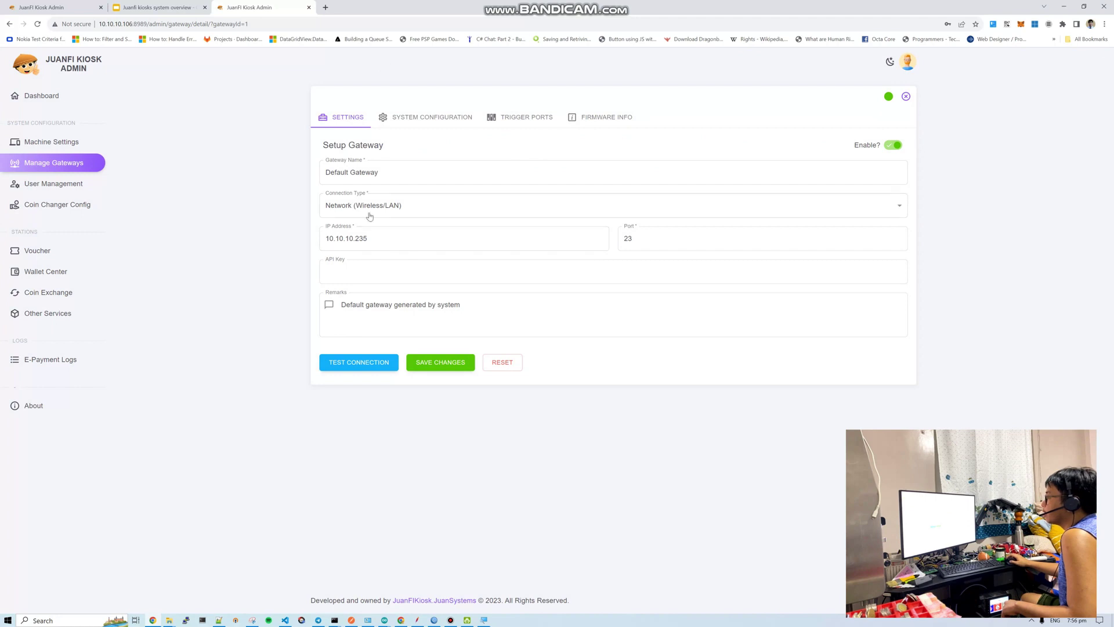
triple_click(427, 235)
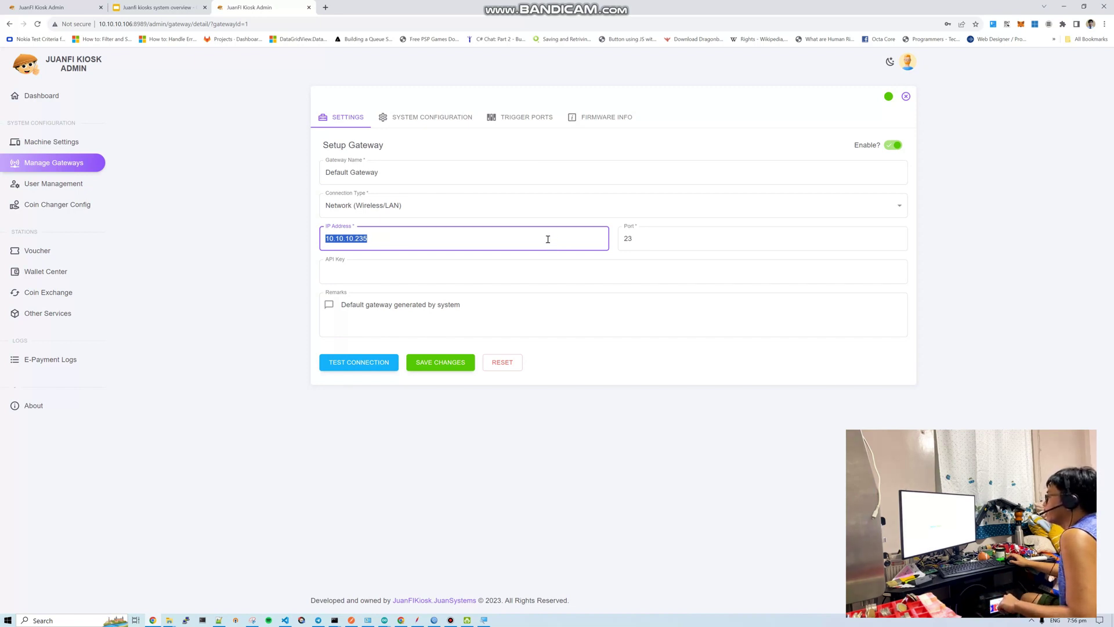
double_click(642, 241)
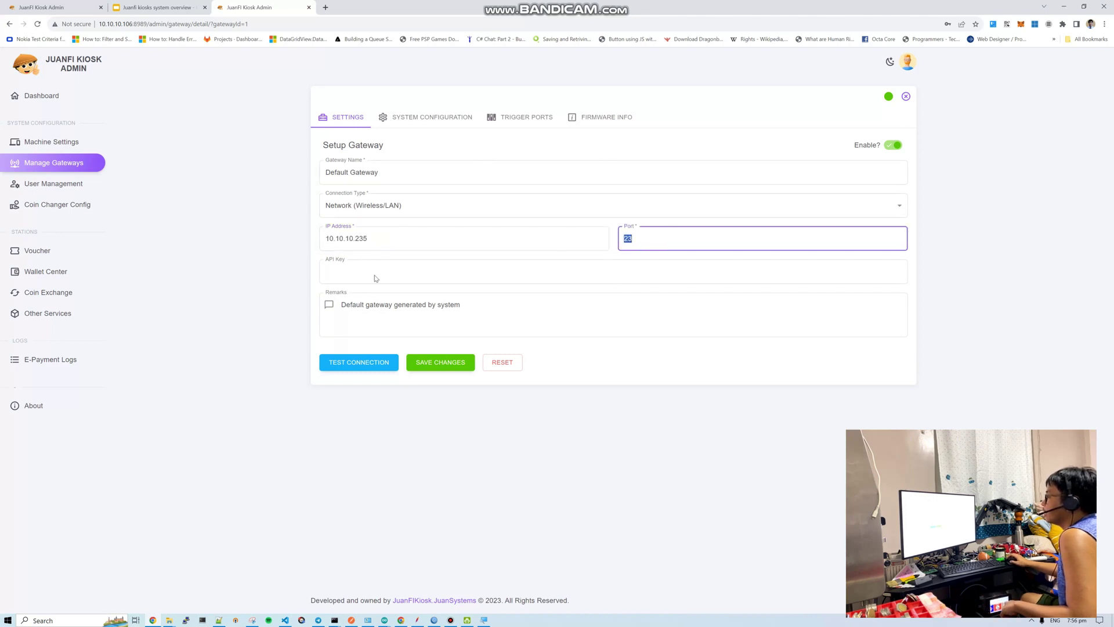
left_click(350, 362)
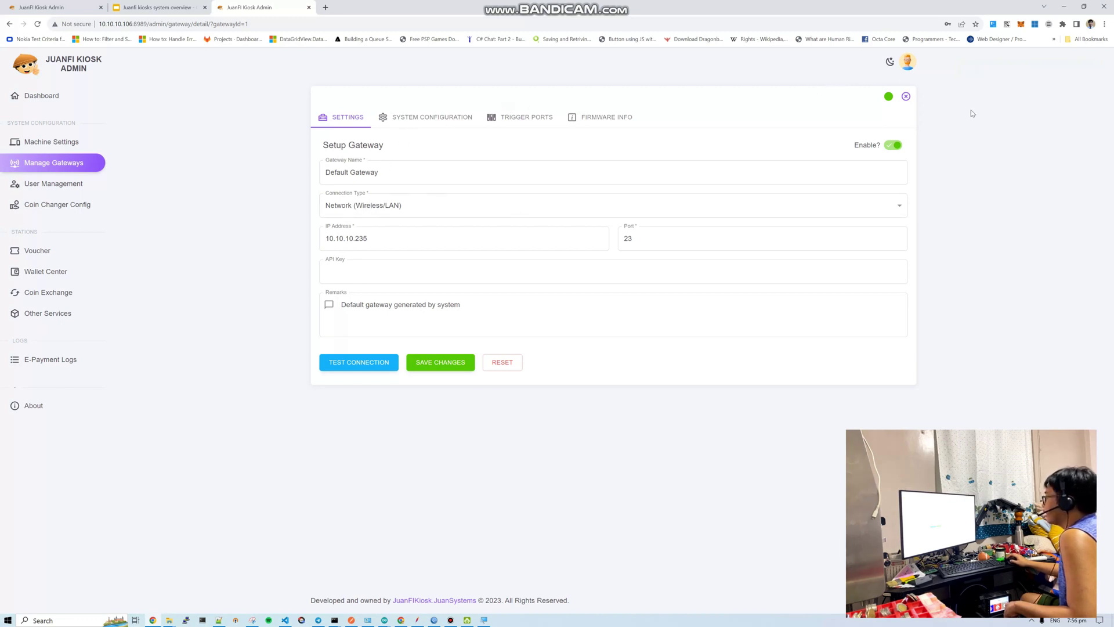
mouse_move(885, 100)
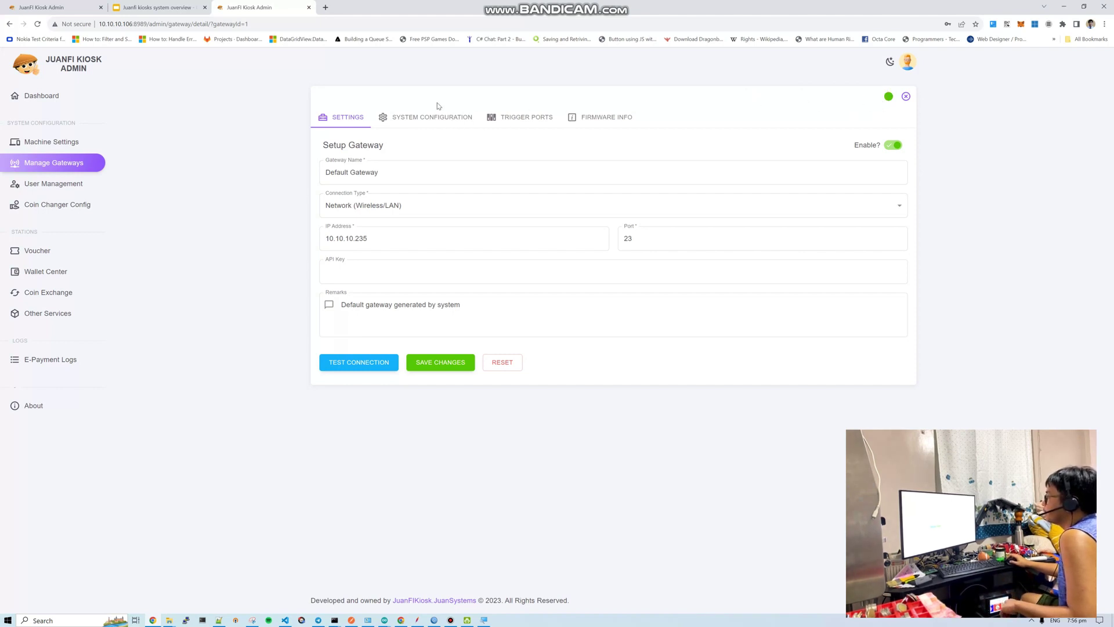
left_click_drag(393, 241, 178, 228)
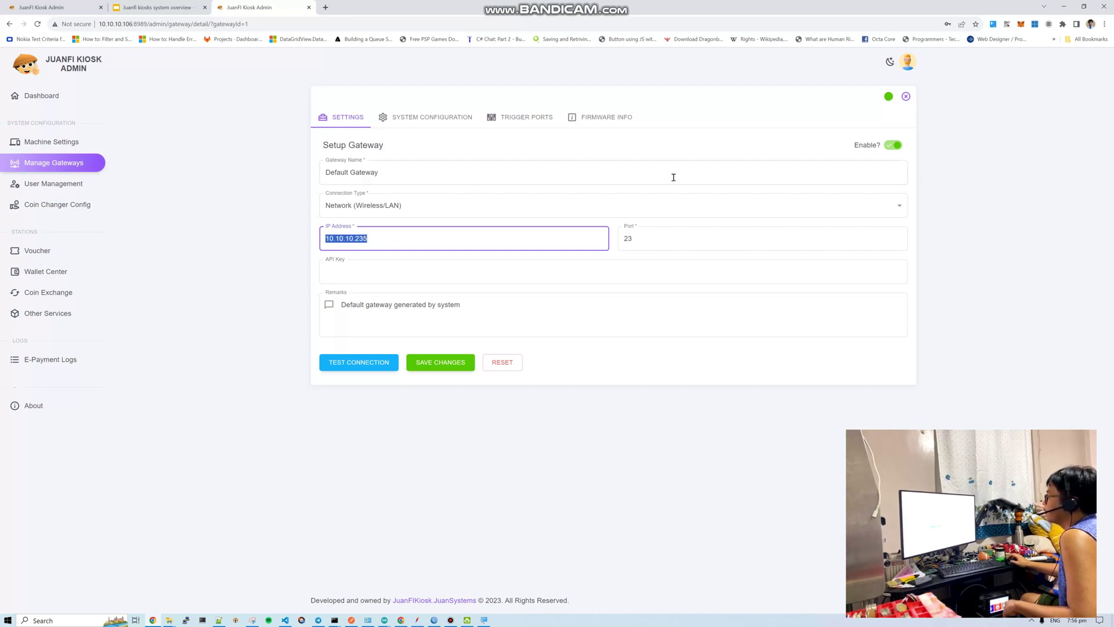
In the gateway's system configuration, view the fields for Static IP mode and return the mode to DHCP.
left_click(400, 117)
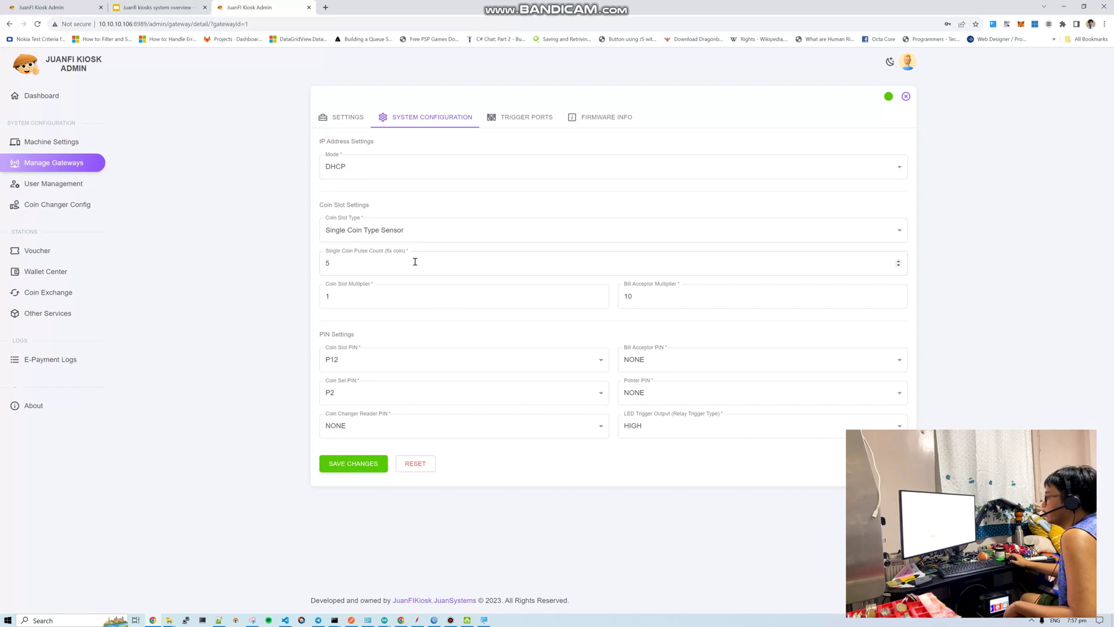
triple_click(360, 142)
left_click(359, 166)
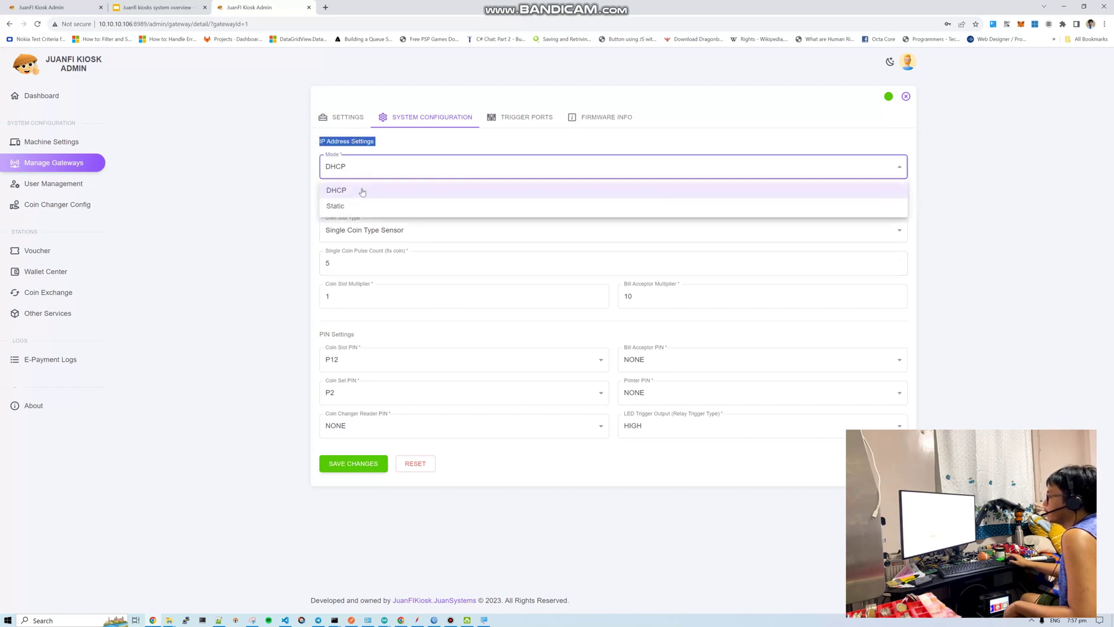
left_click(336, 207)
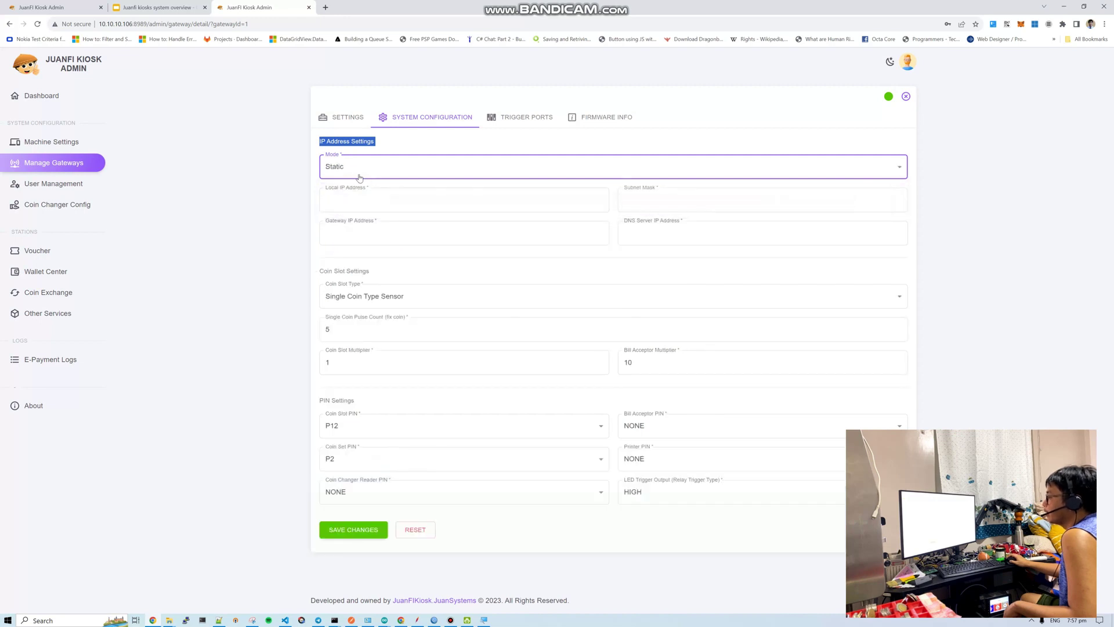
left_click(375, 169)
left_click(372, 189)
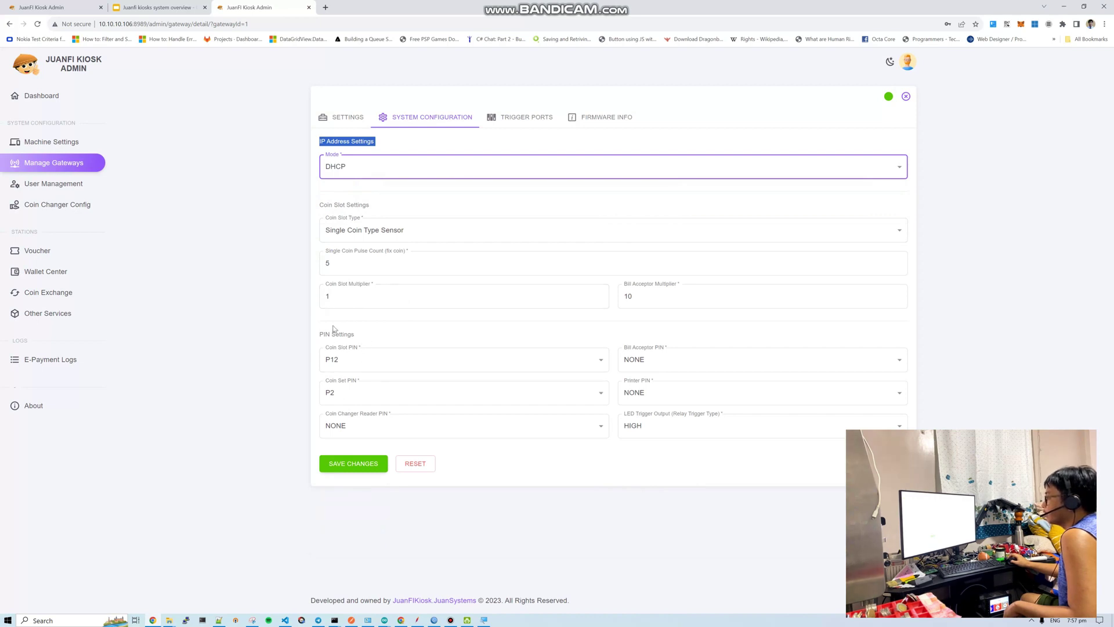
Set the coin slot type to Universal Coinslot (Multicoin) and view the pins available for the coin slot.
left_click(358, 238)
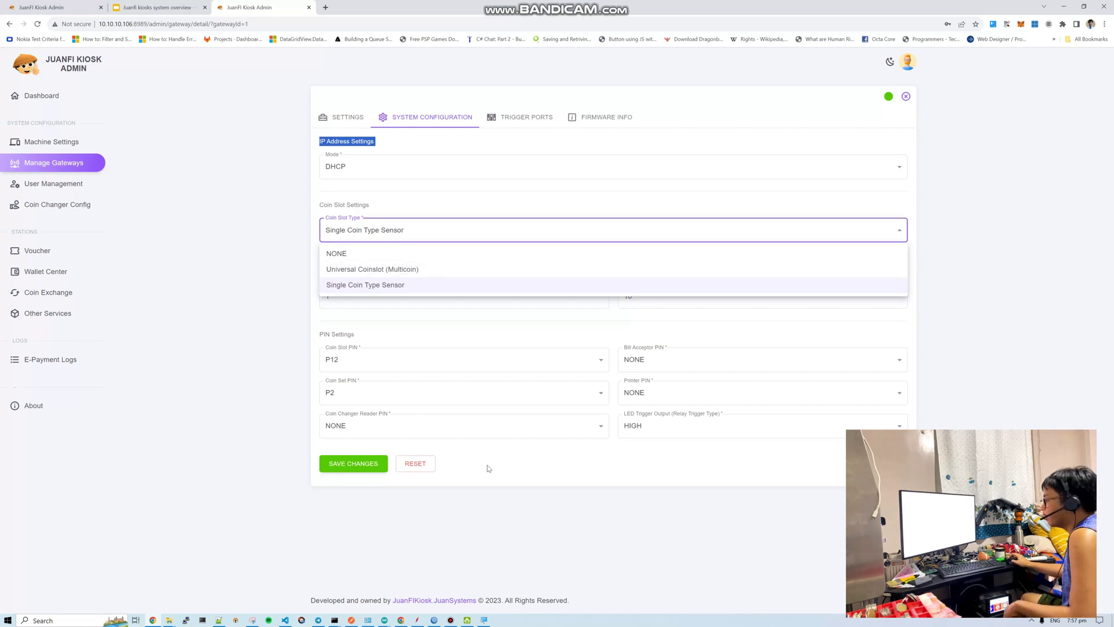
left_click(399, 299)
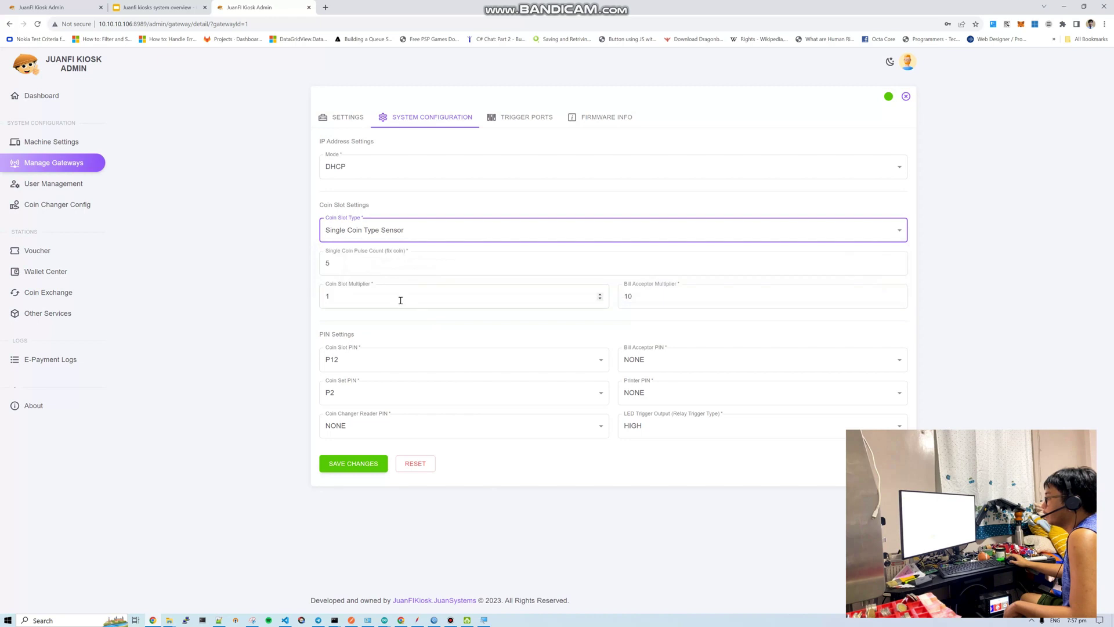
left_click(451, 241)
left_click(421, 266)
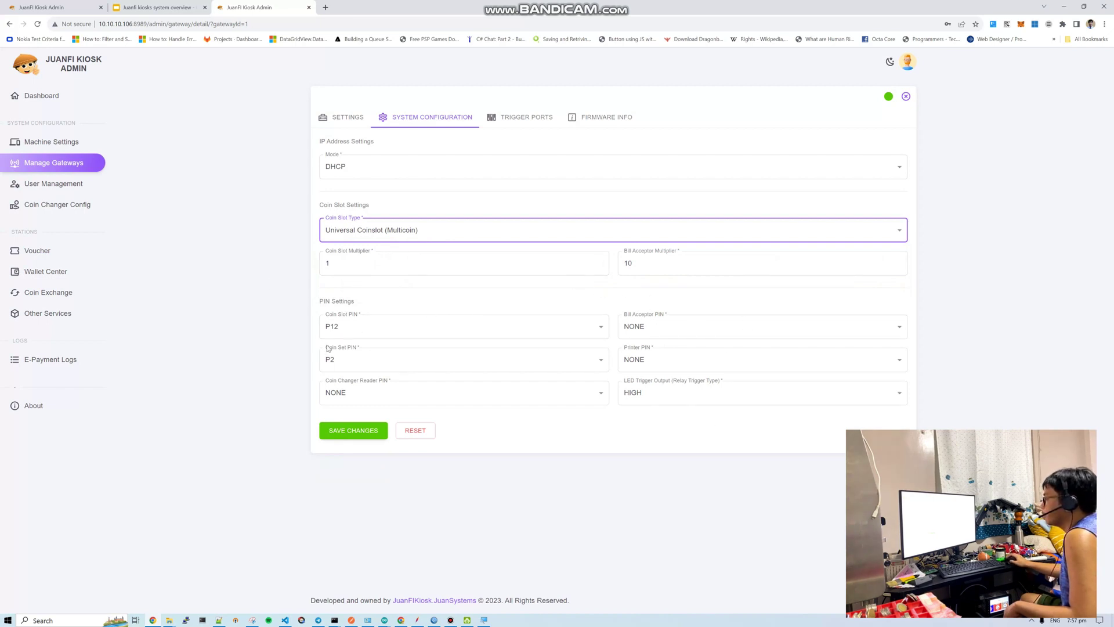
left_click(351, 333)
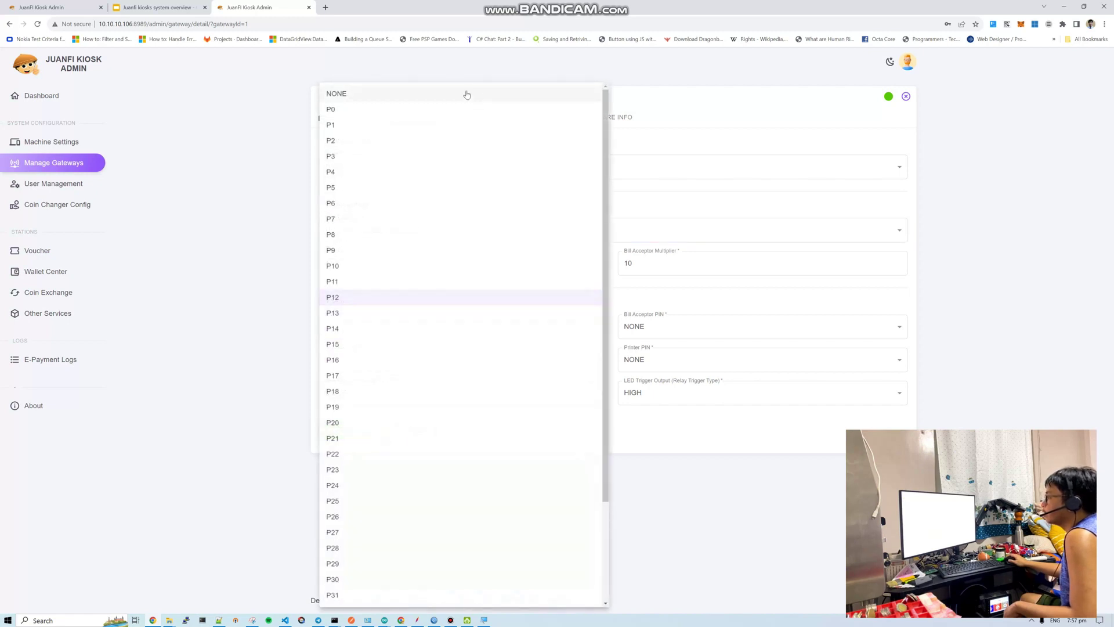
left_click(730, 478)
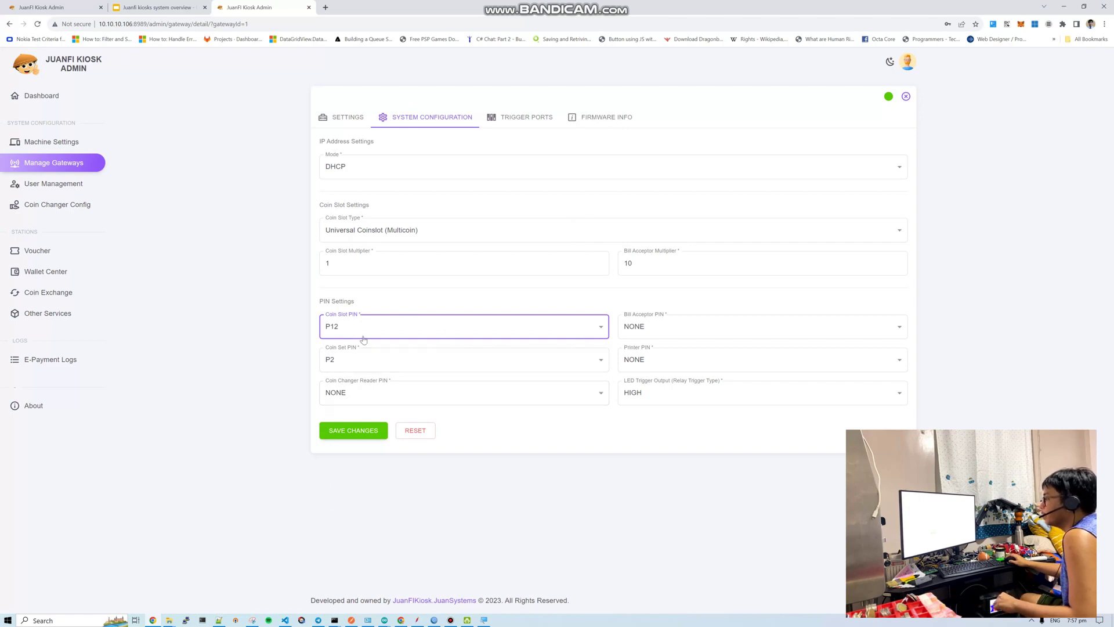
In the gateway's trigger port settings, examine the trigger type and pin choices for Trigger Port 1.
left_click(504, 119)
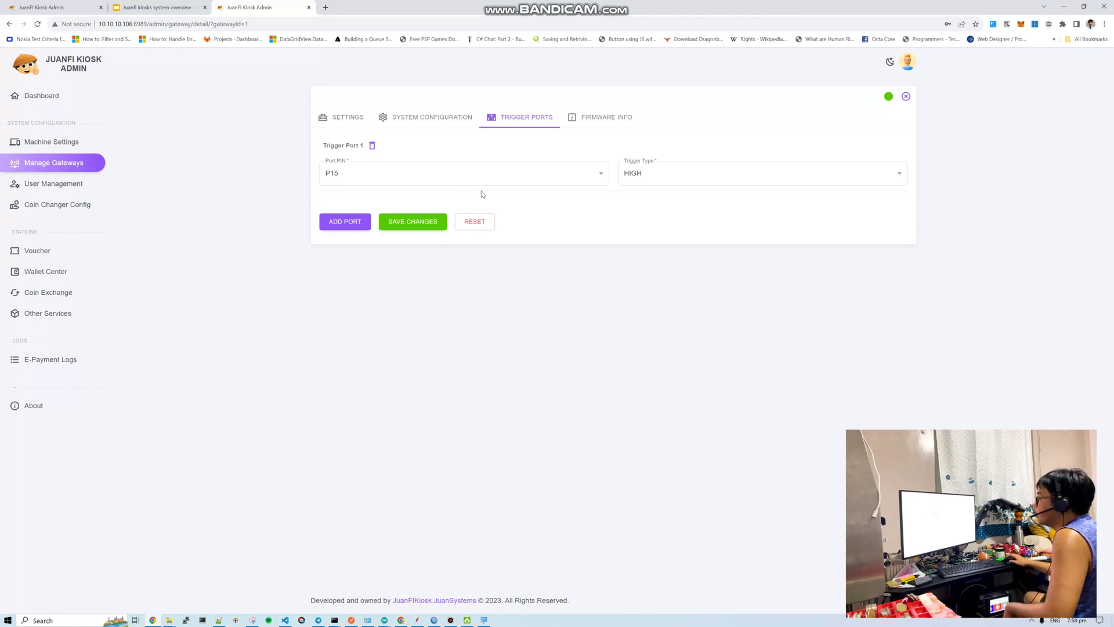
left_click(687, 179)
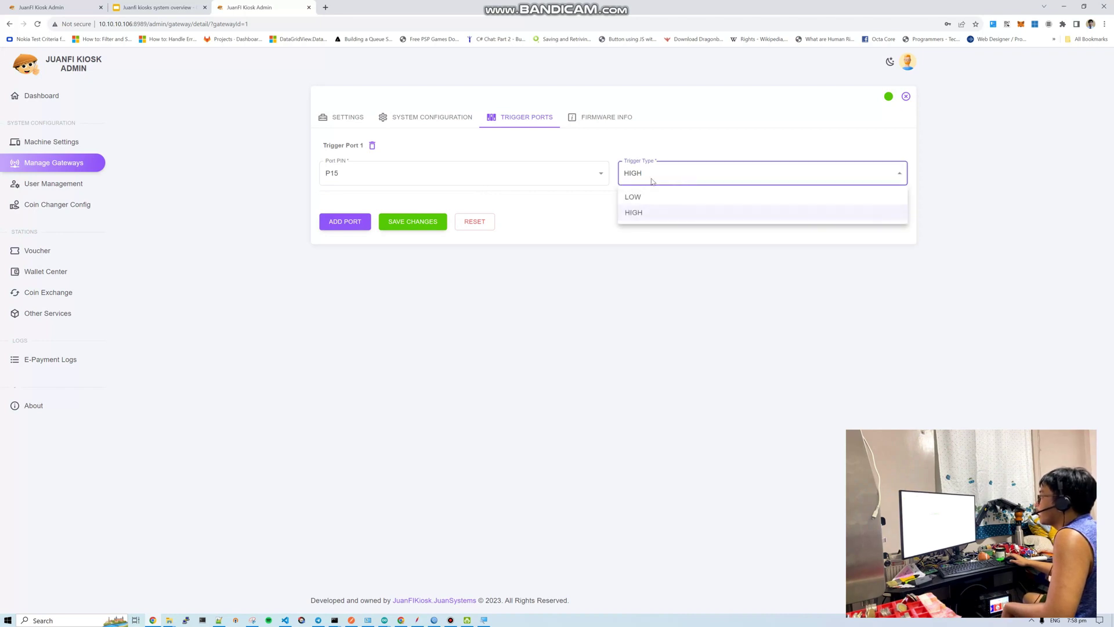
left_click(544, 178)
left_click(544, 174)
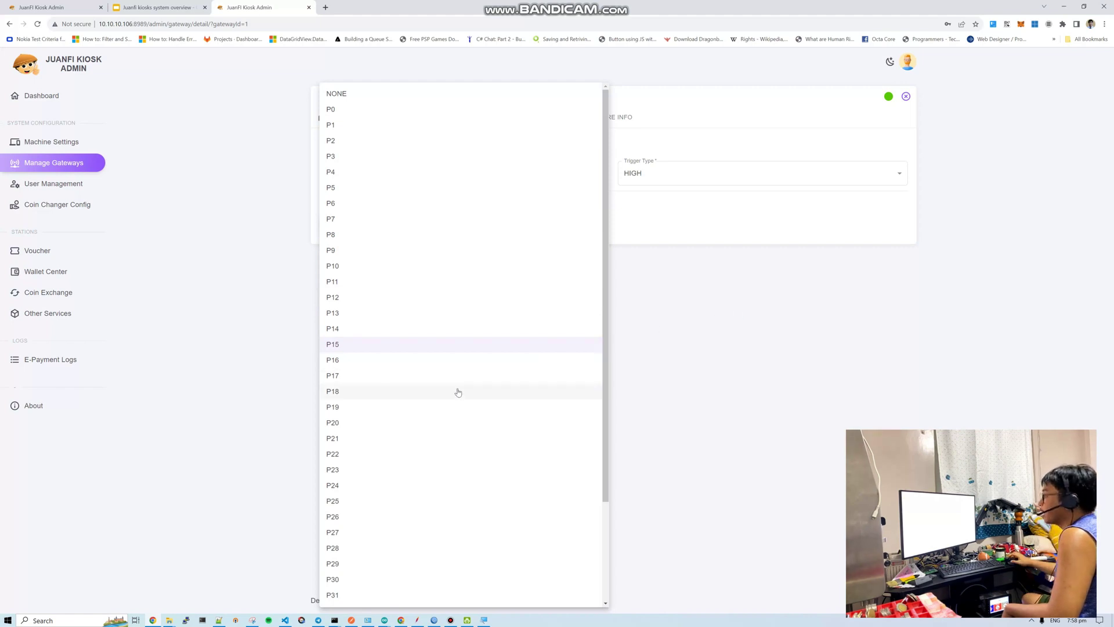
left_click(678, 311)
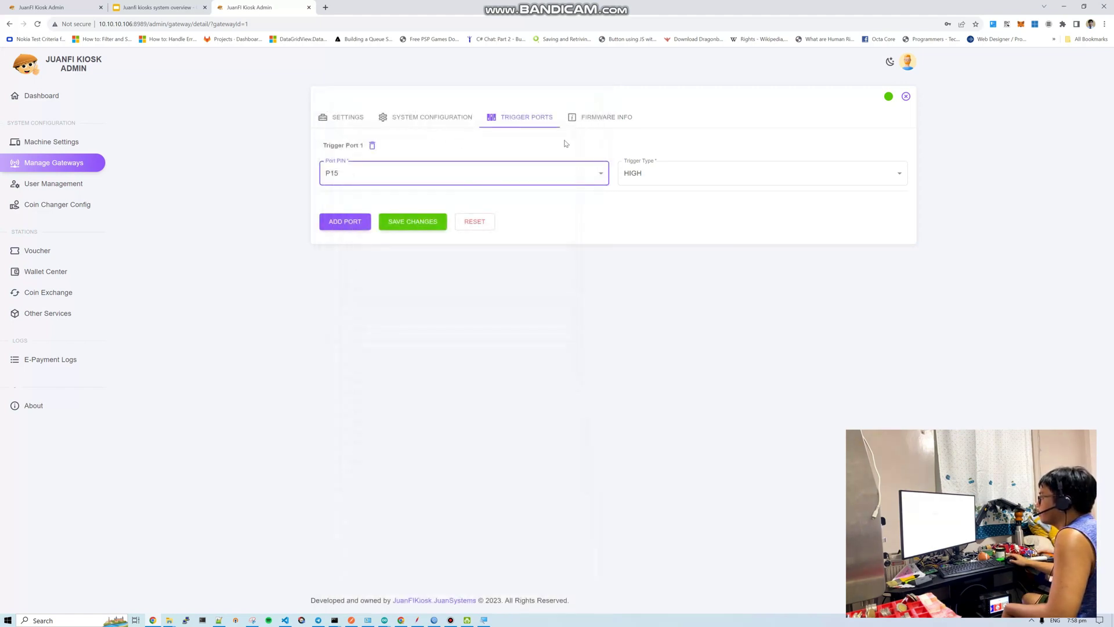
Add two more trigger ports, leaving their pins and trigger types blank.
left_click(346, 221)
left_click(334, 281)
left_click(361, 300)
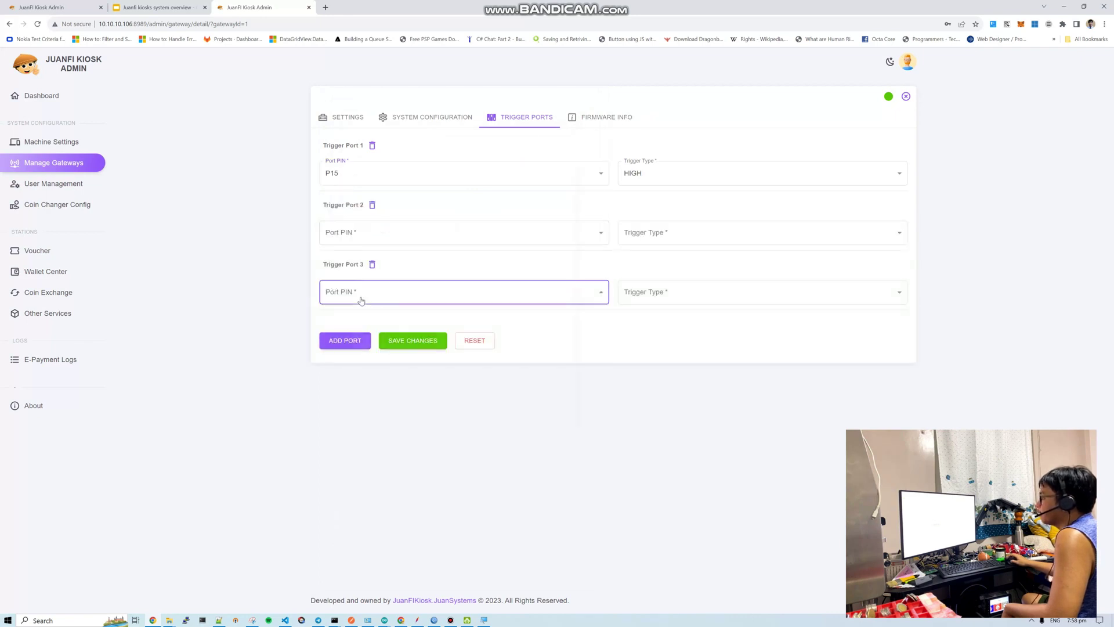
left_click(764, 368)
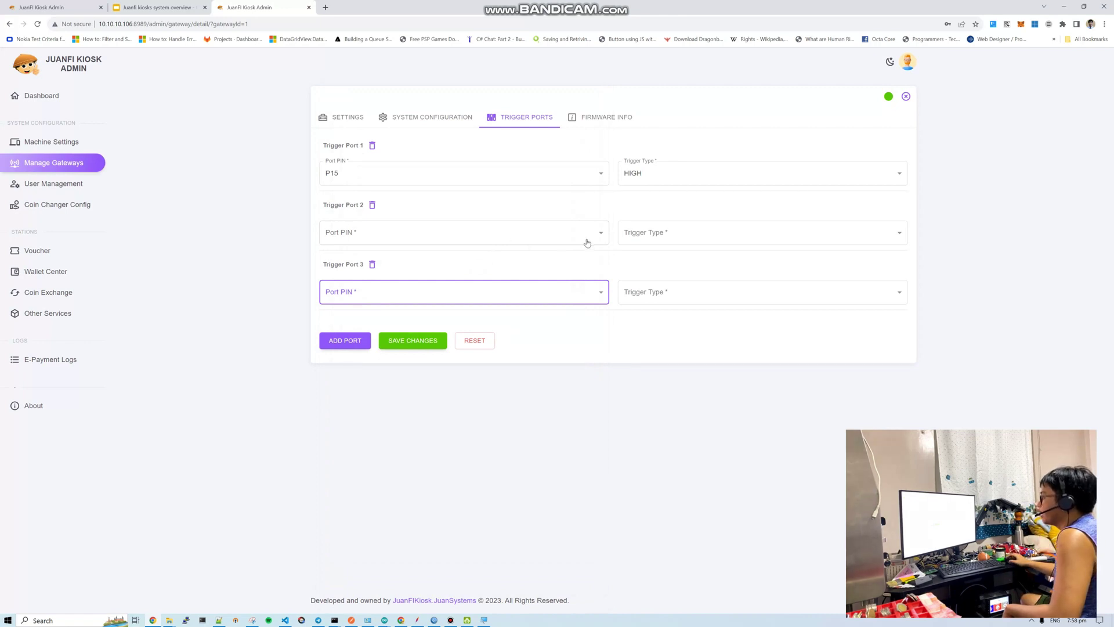
left_click(667, 243)
left_click(667, 243)
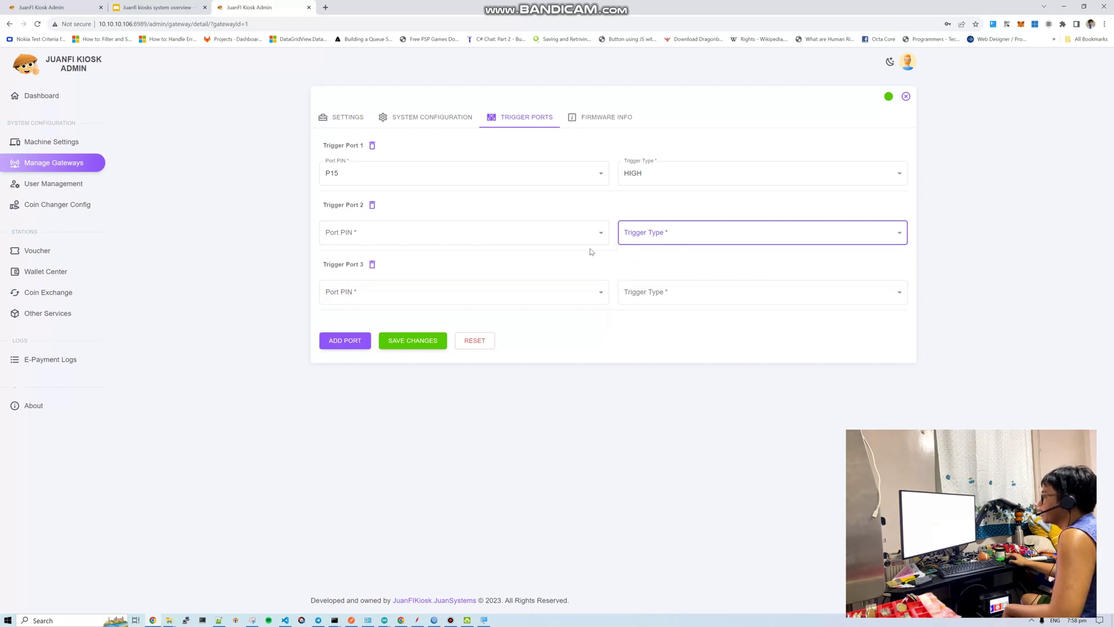
Examine the gateway's firmware version, connection mode and hardware type.
left_click(620, 118)
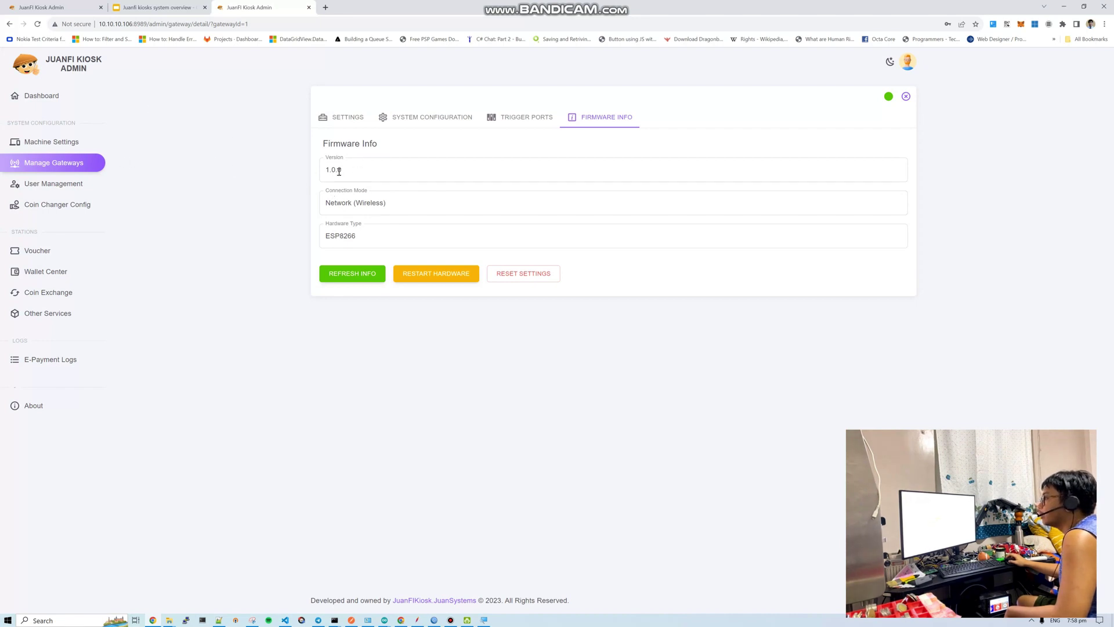
double_click(381, 162)
triple_click(379, 203)
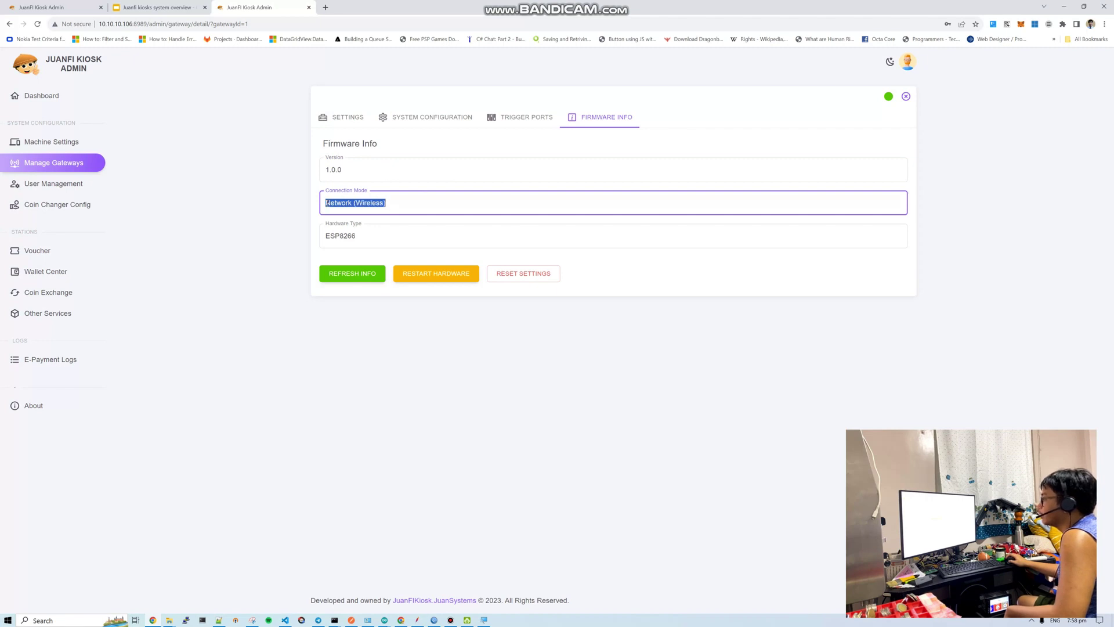
triple_click(350, 202)
left_click(348, 233)
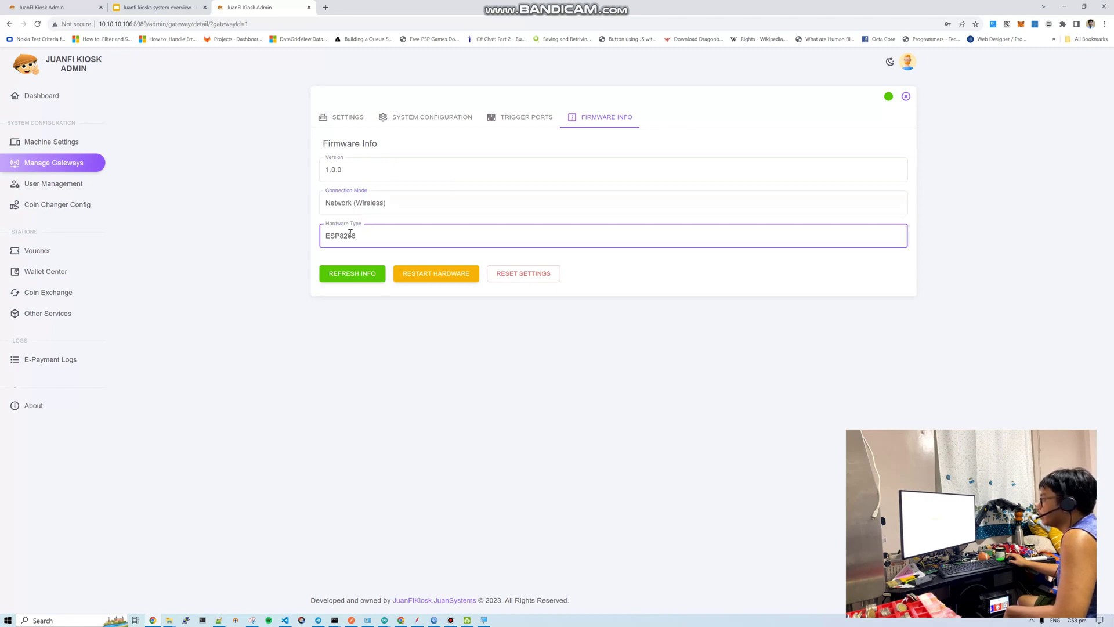
double_click(348, 235)
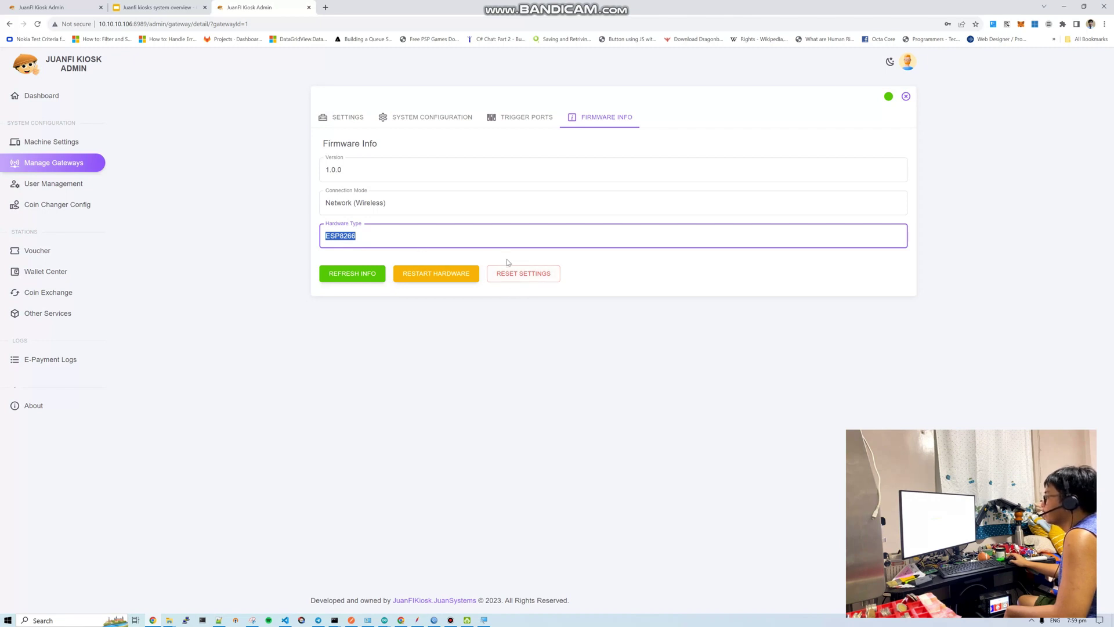
Close the gateway's details and review the Default Gateway in the gateway list.
left_click(564, 291)
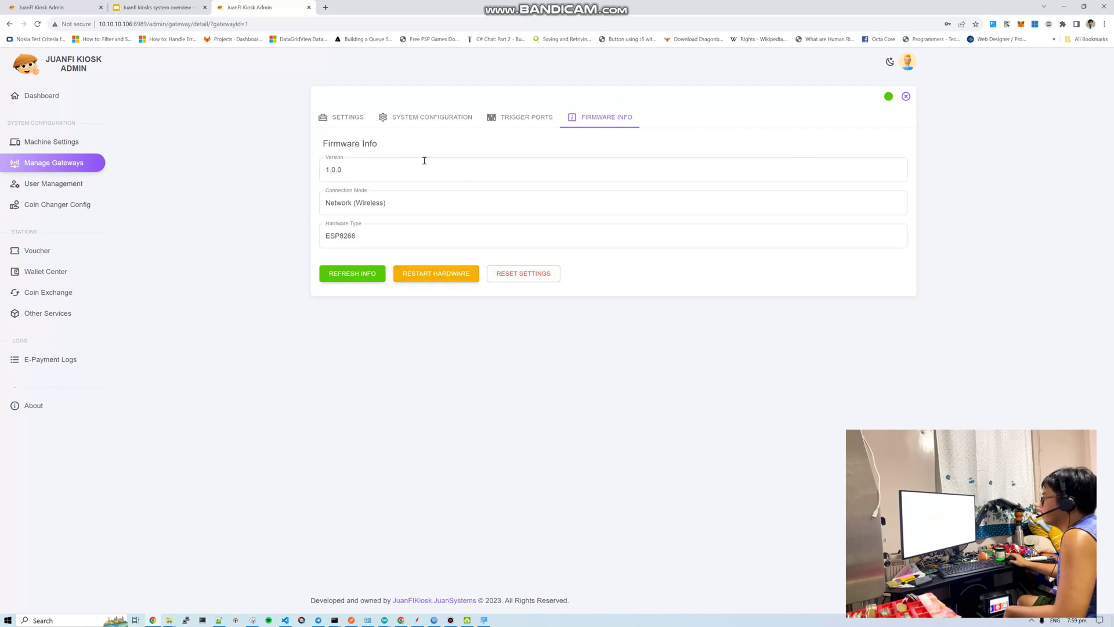
left_click(906, 97)
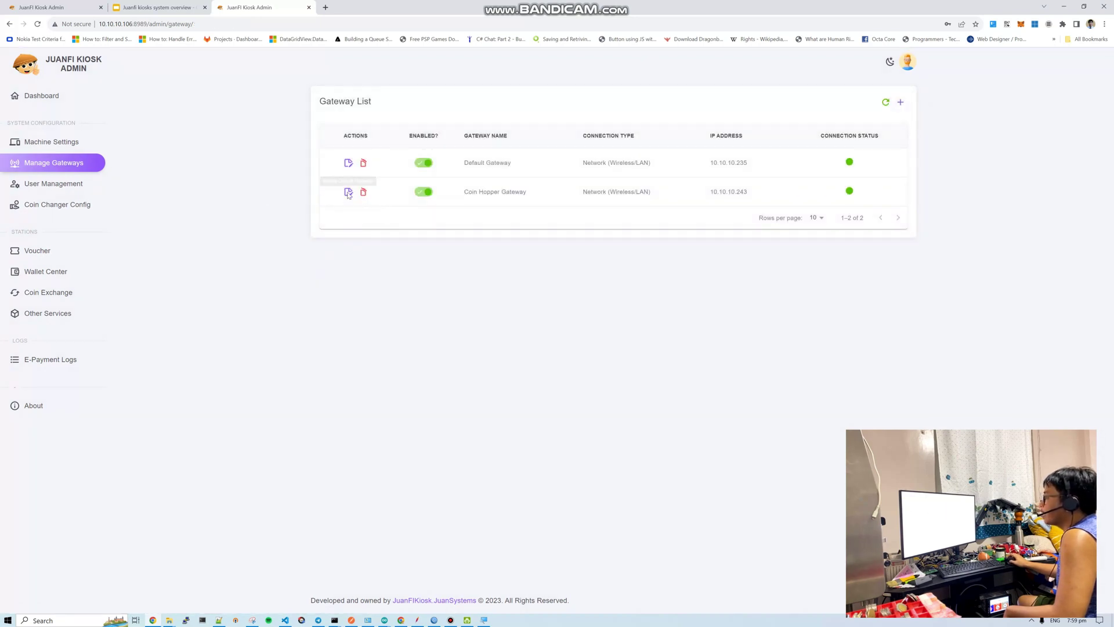
triple_click(464, 168)
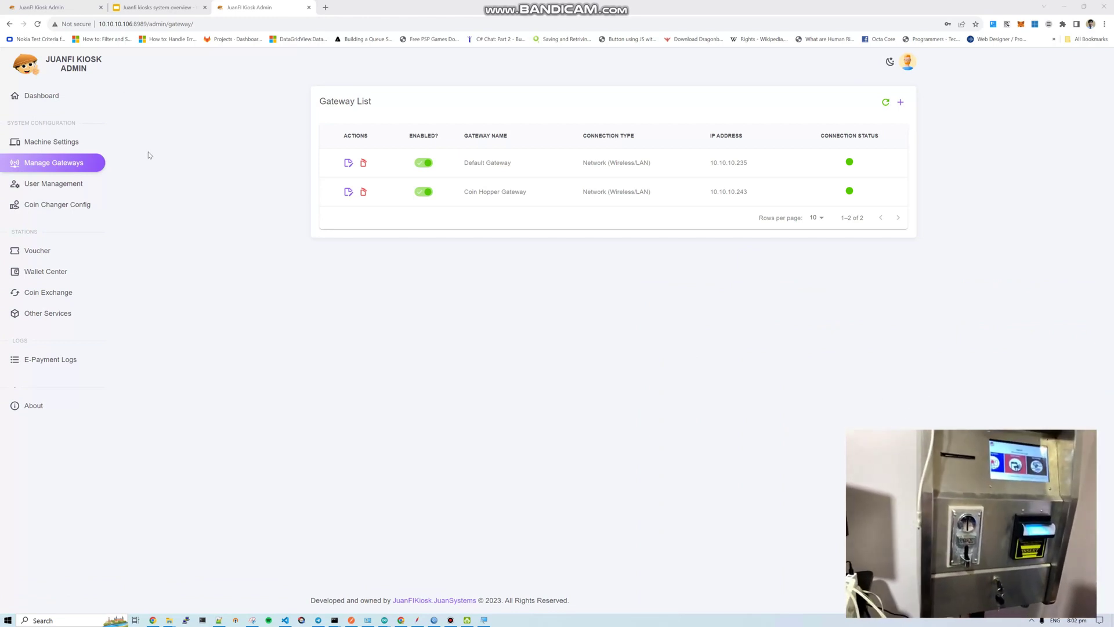
Switch to the kiosk system overview presentation and view the Kiosk as Voucher Station Setup slide.
left_click(169, 5)
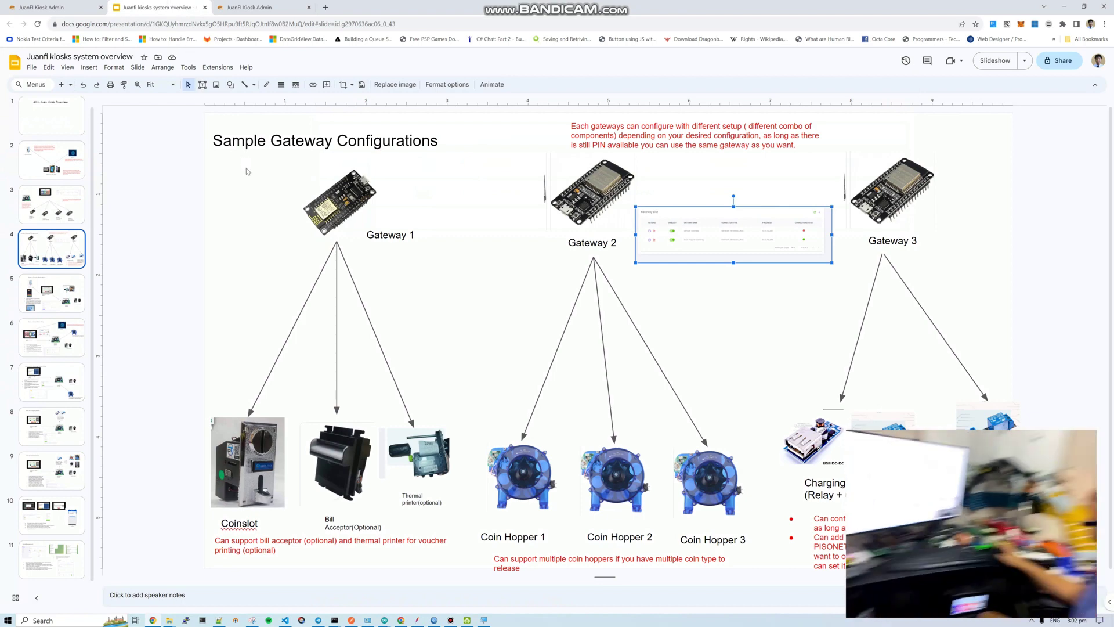
left_click(63, 302)
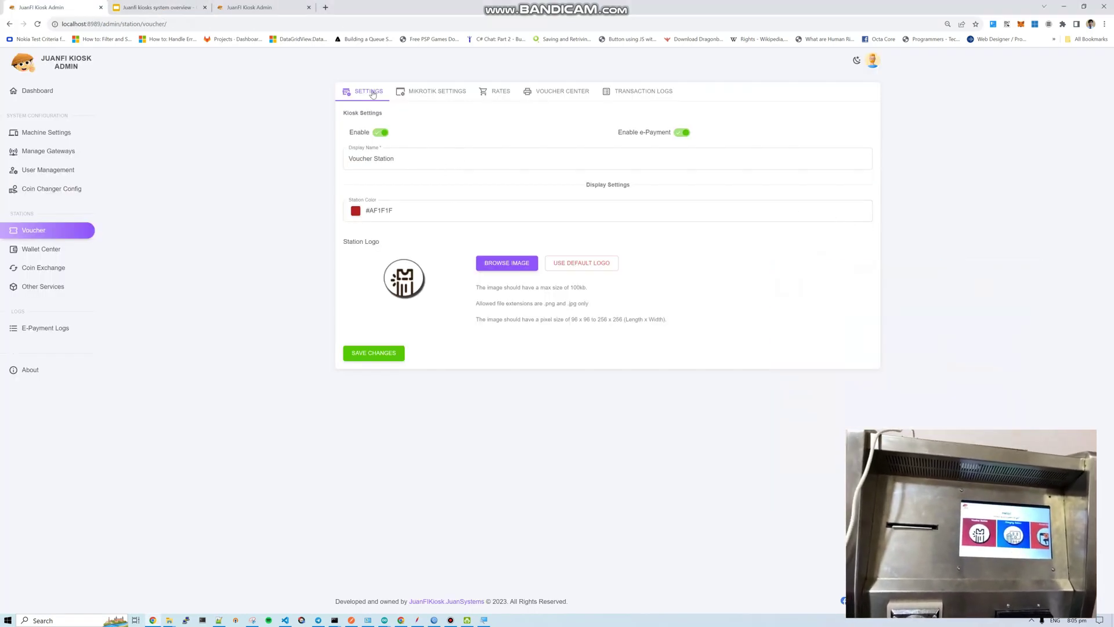
Open the Voucher station in the kiosk admin on localhost and examine its display name.
left_click_drag(32, 215, 15, 213)
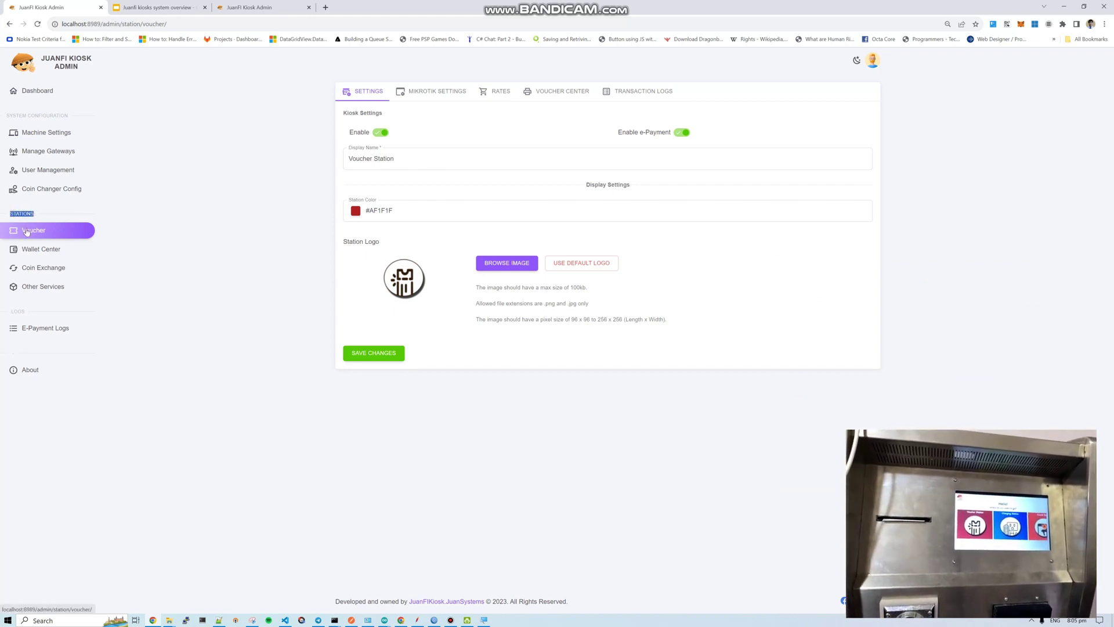
left_click(26, 231)
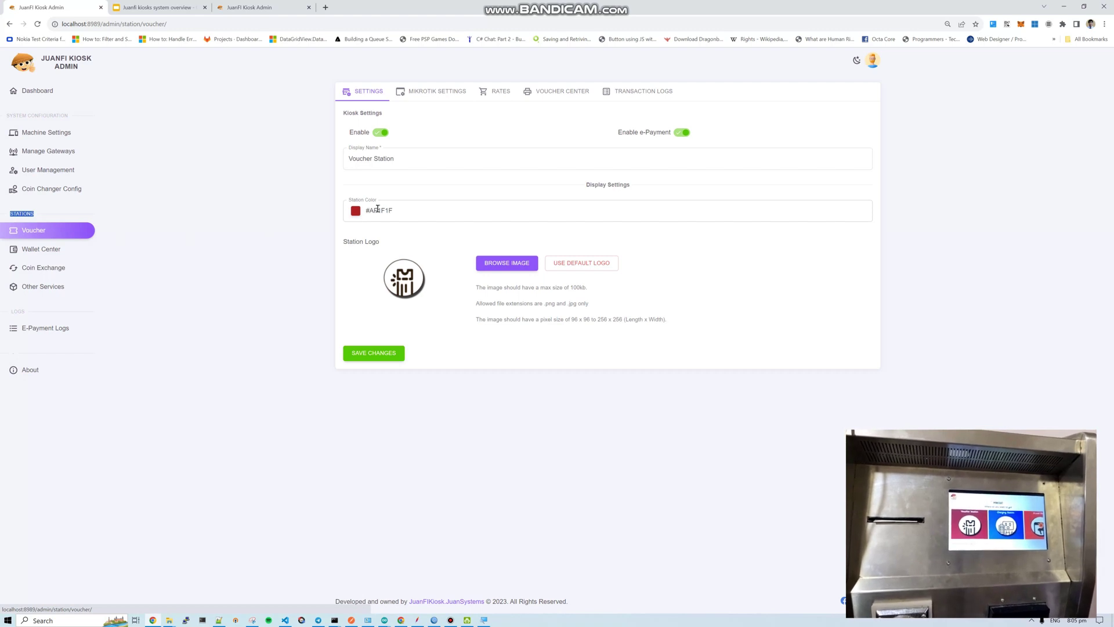
left_click_drag(394, 158, 248, 160)
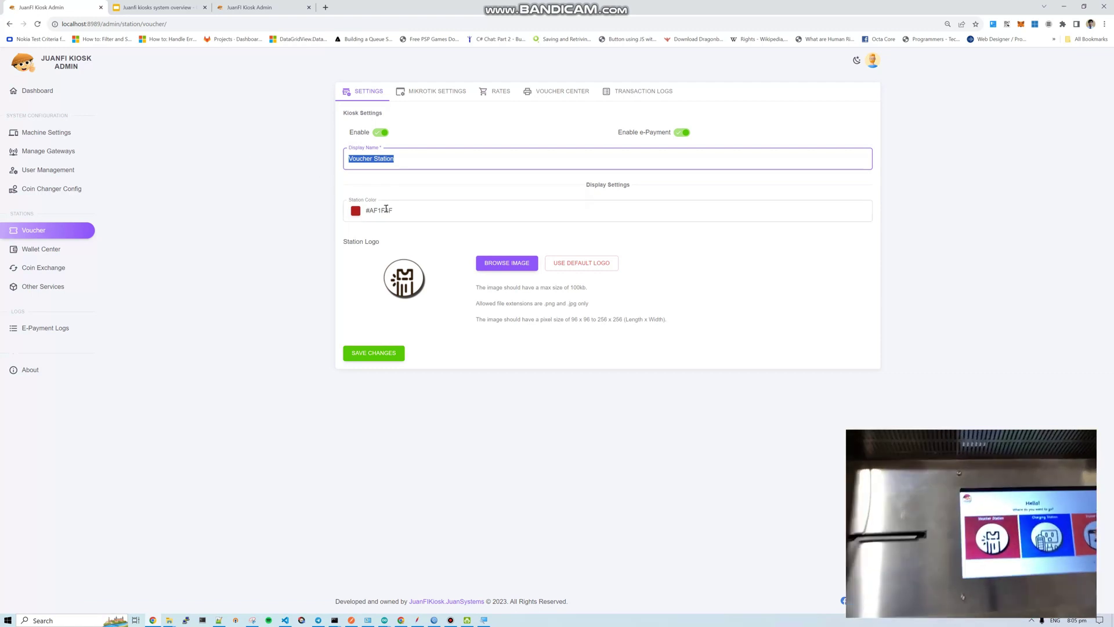
Change the voucher station's color to green #1EBC88.
left_click(355, 210)
left_click(407, 241)
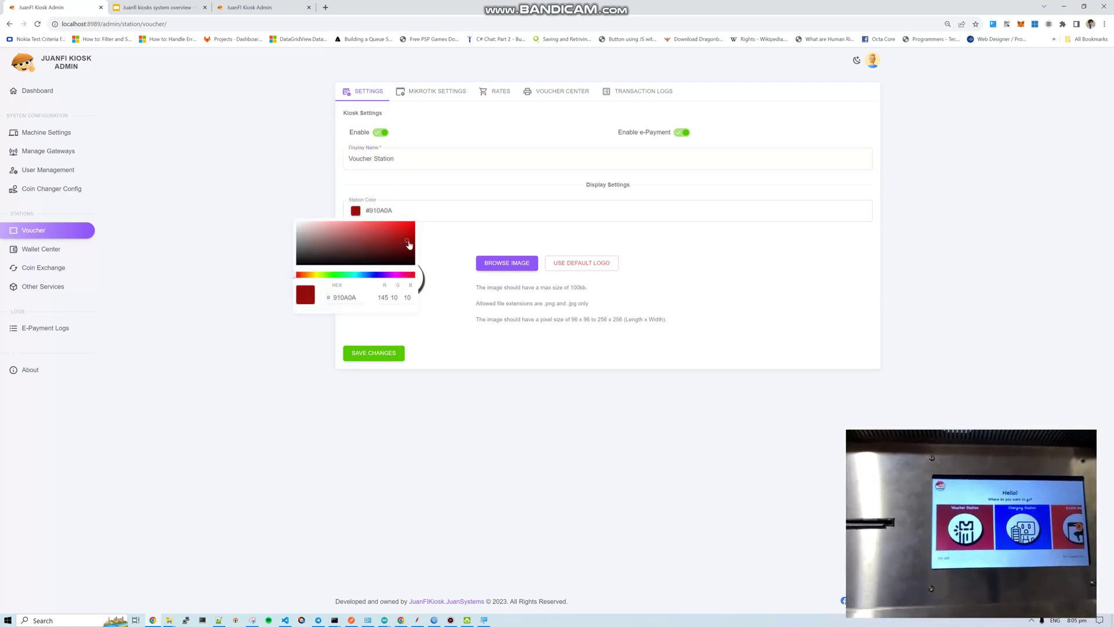
left_click_drag(408, 244, 357, 247)
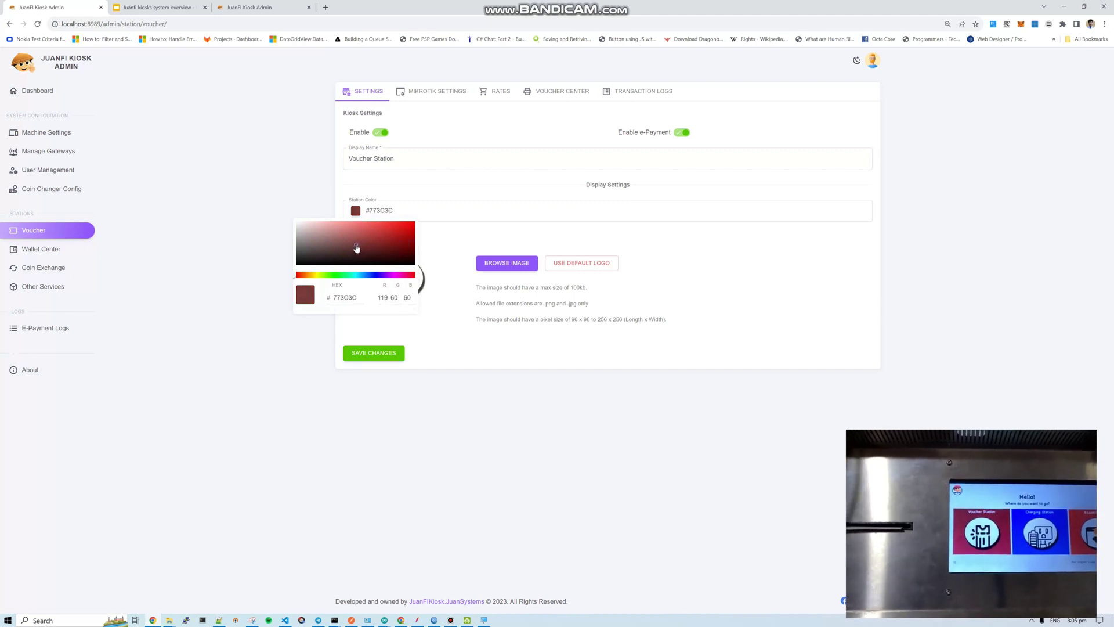
left_click(346, 275)
left_click(397, 236)
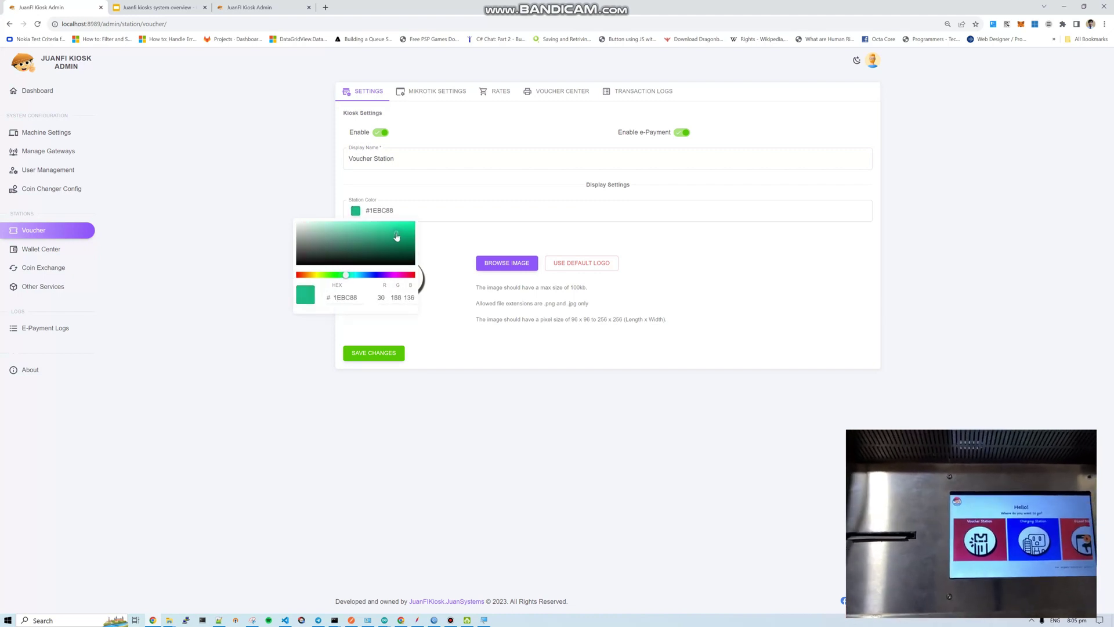
left_click(453, 255)
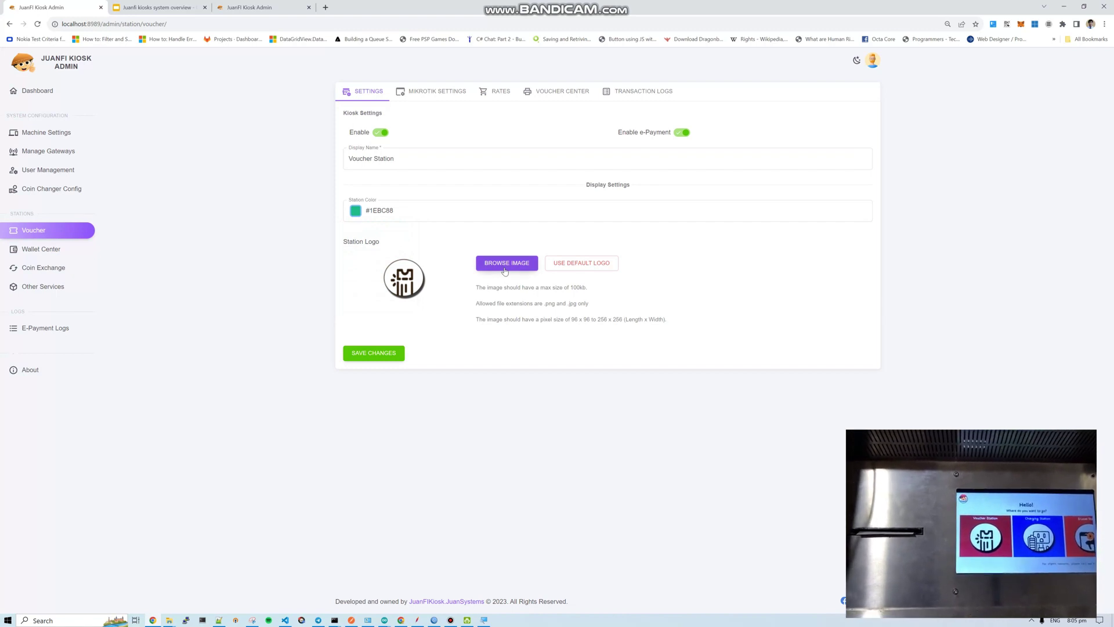
Check the pixel size requirements for the station logo and save the voucher station settings.
left_click_drag(579, 320, 678, 319)
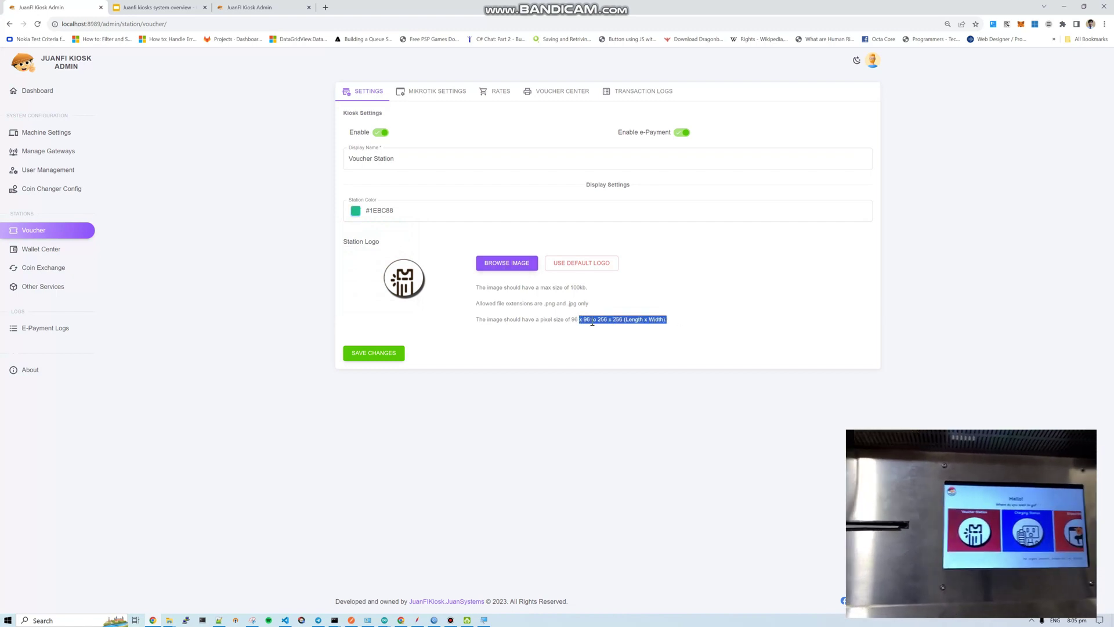
left_click_drag(556, 319, 633, 318)
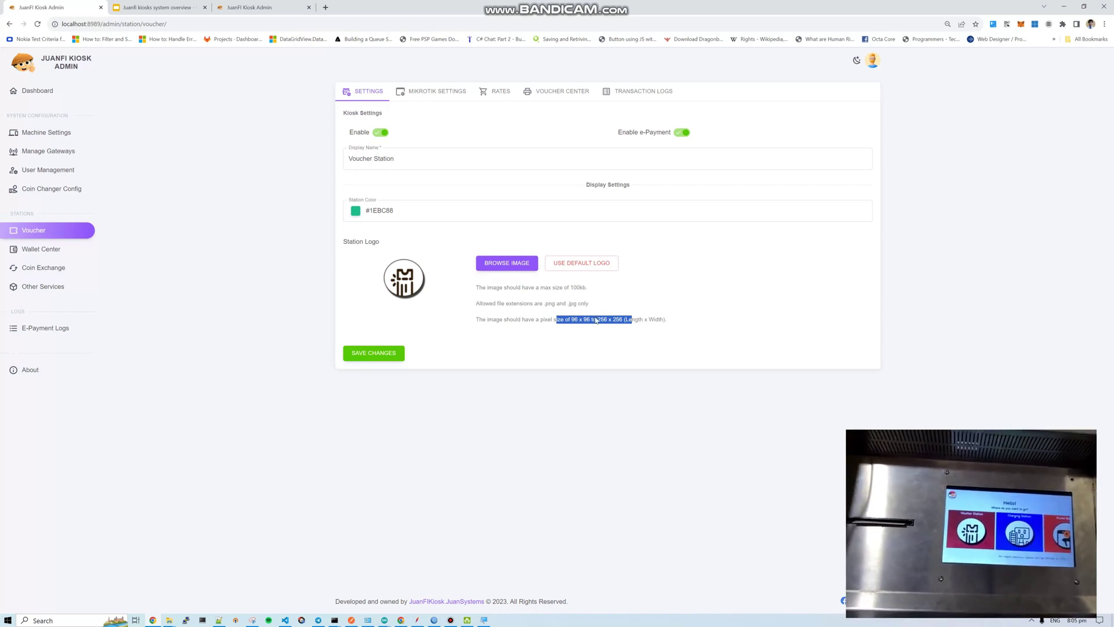
left_click(616, 319)
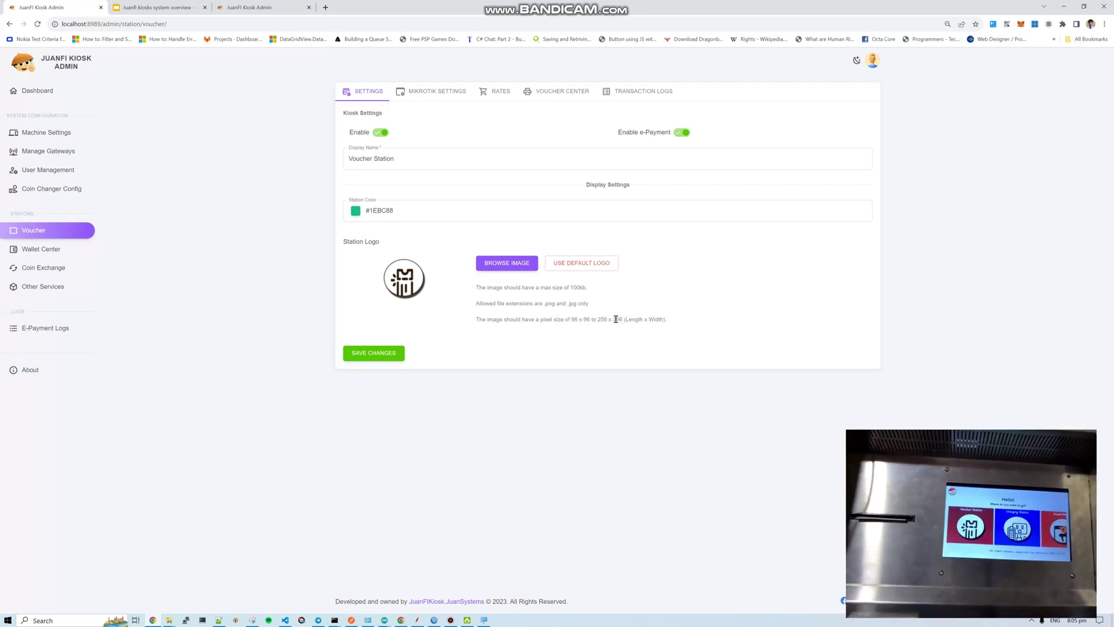
left_click_drag(616, 320, 593, 319)
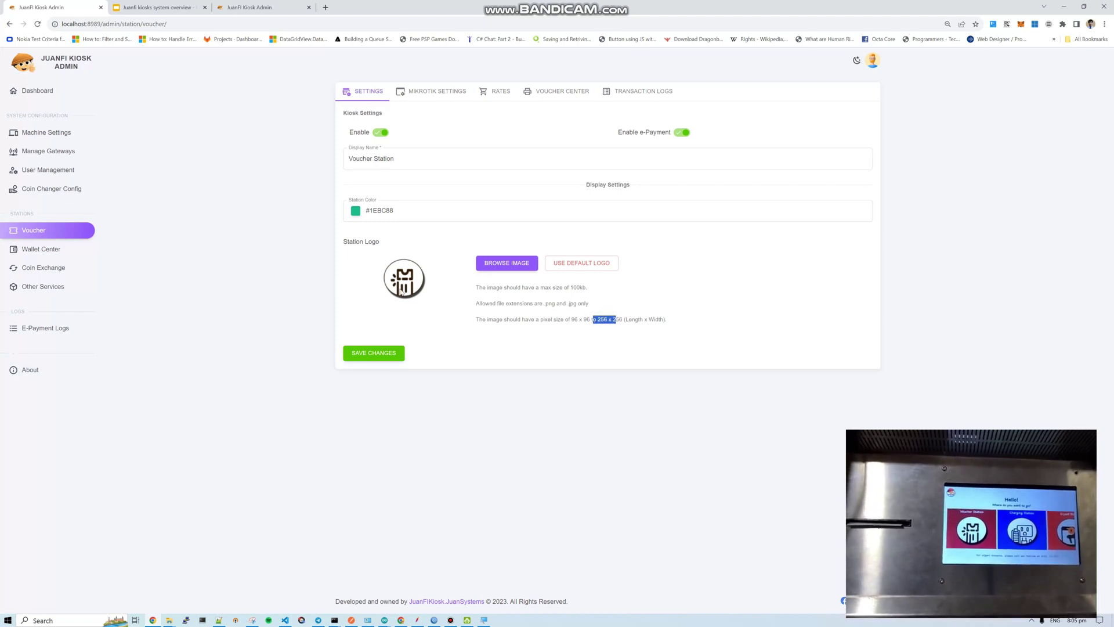
left_click(381, 358)
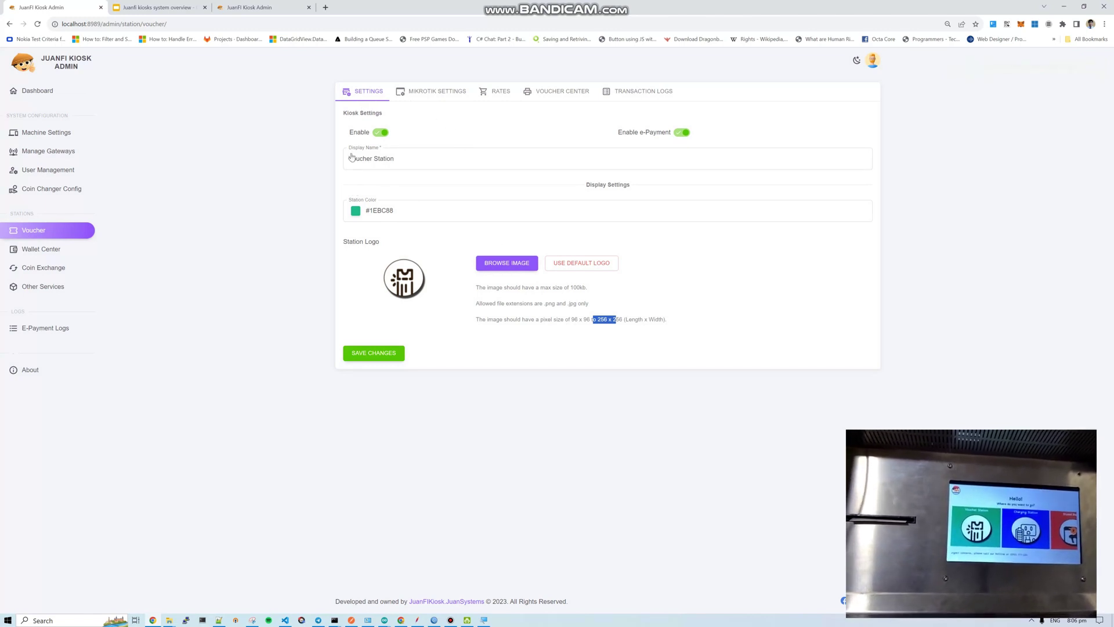
Examine the station's e-payment option and the Mikrotik settings, including the voucher length.
double_click(649, 135)
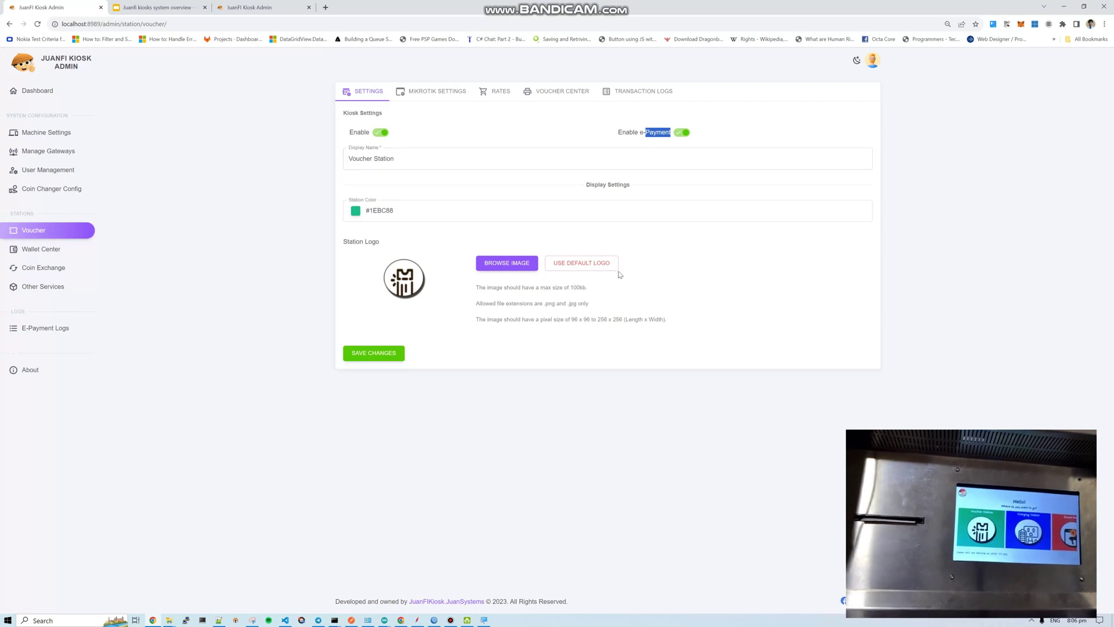
left_click(435, 95)
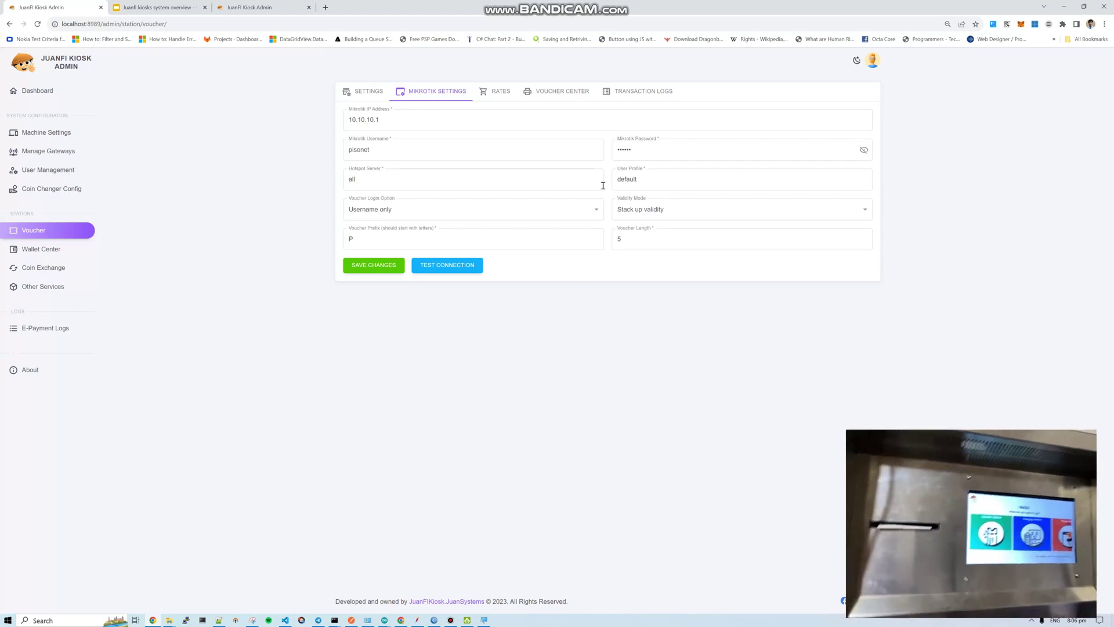
left_click(666, 235)
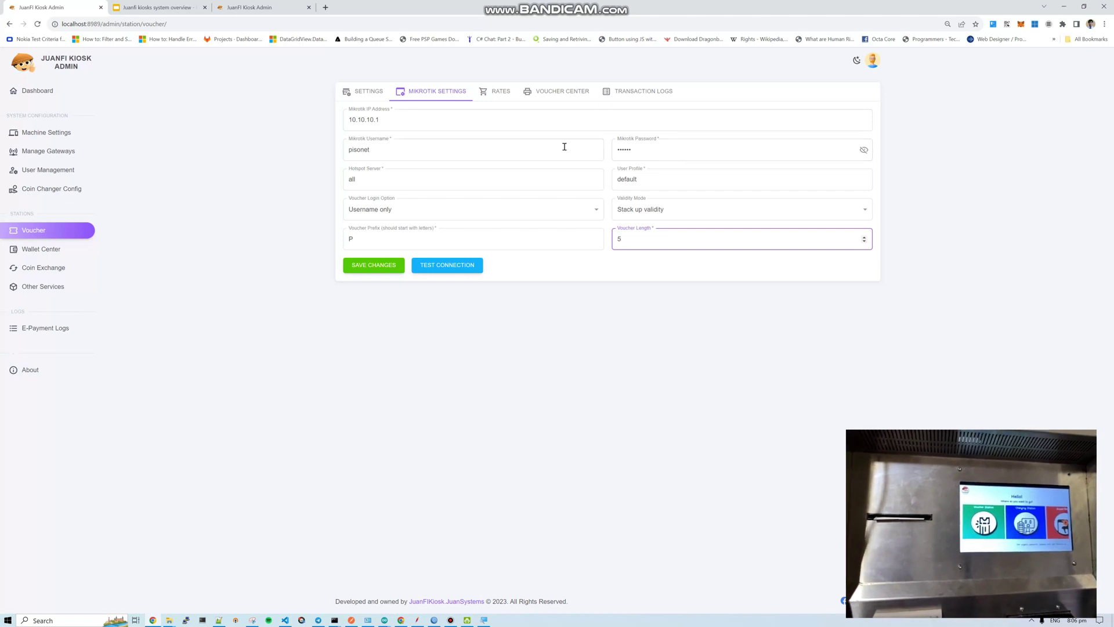
Examine the price and time validity of the first voucher rate.
left_click(499, 94)
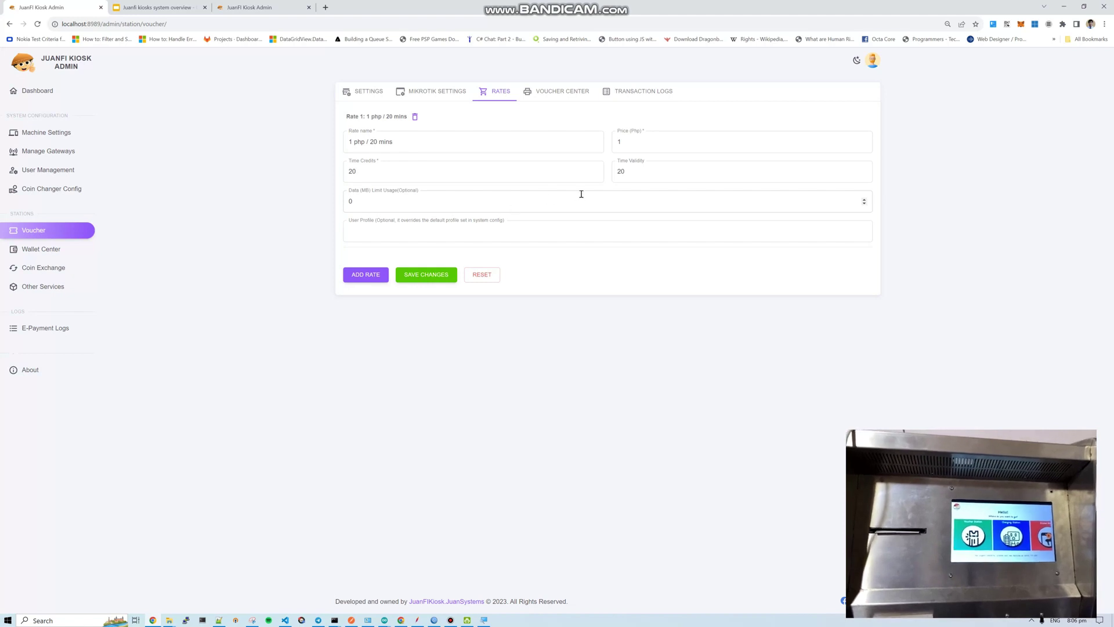
left_click(683, 169)
double_click(683, 169)
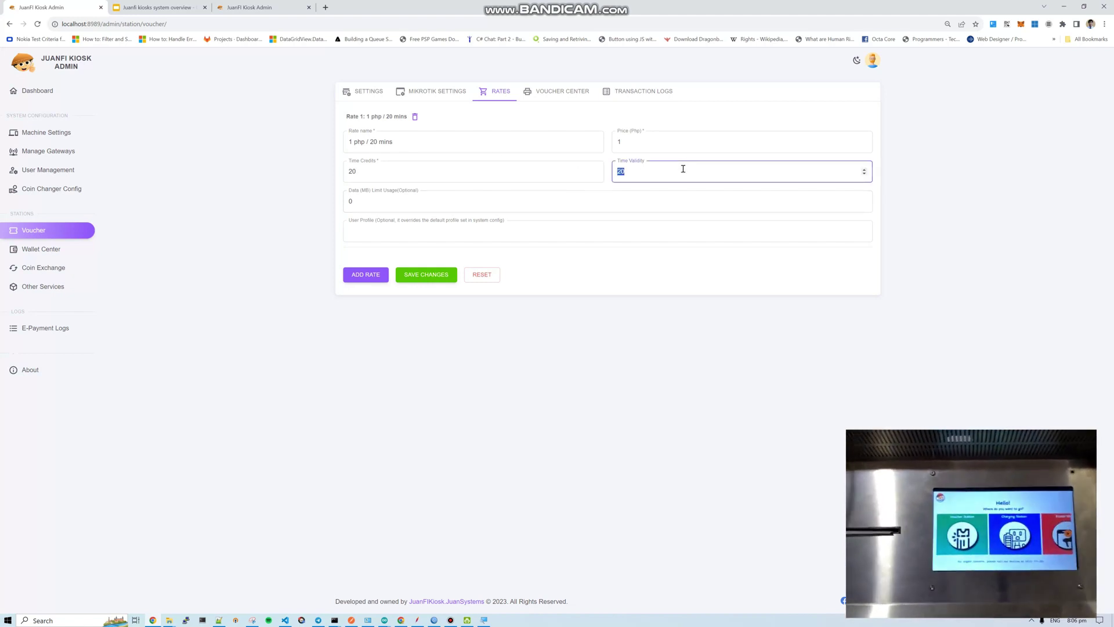
left_click(640, 144)
Add a blank second voucher rate and delete it again.
left_click(369, 274)
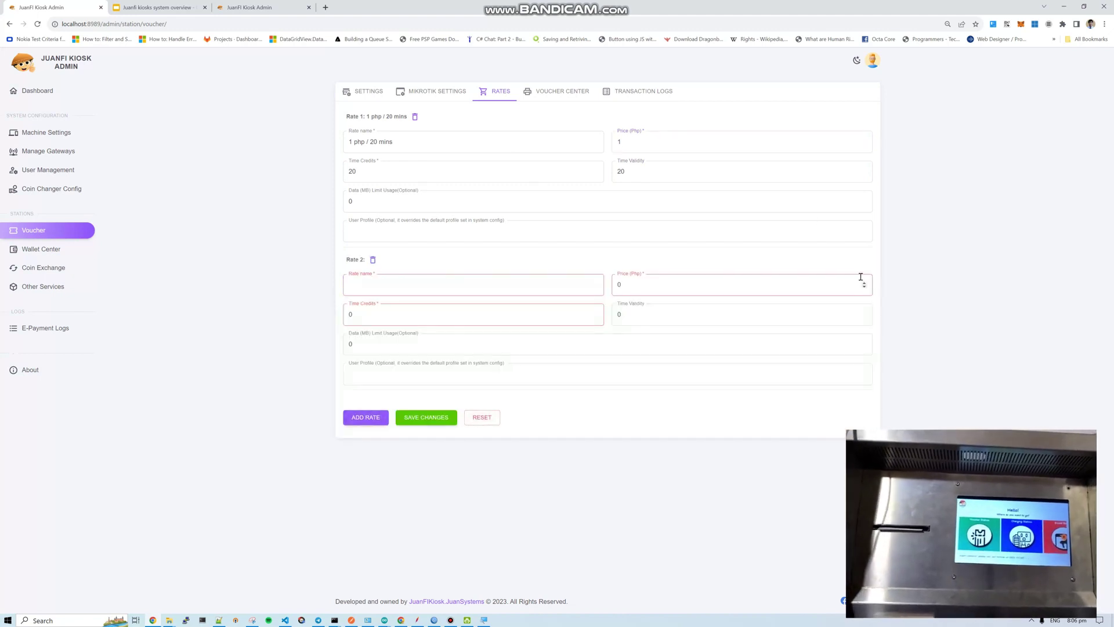
left_click(373, 261)
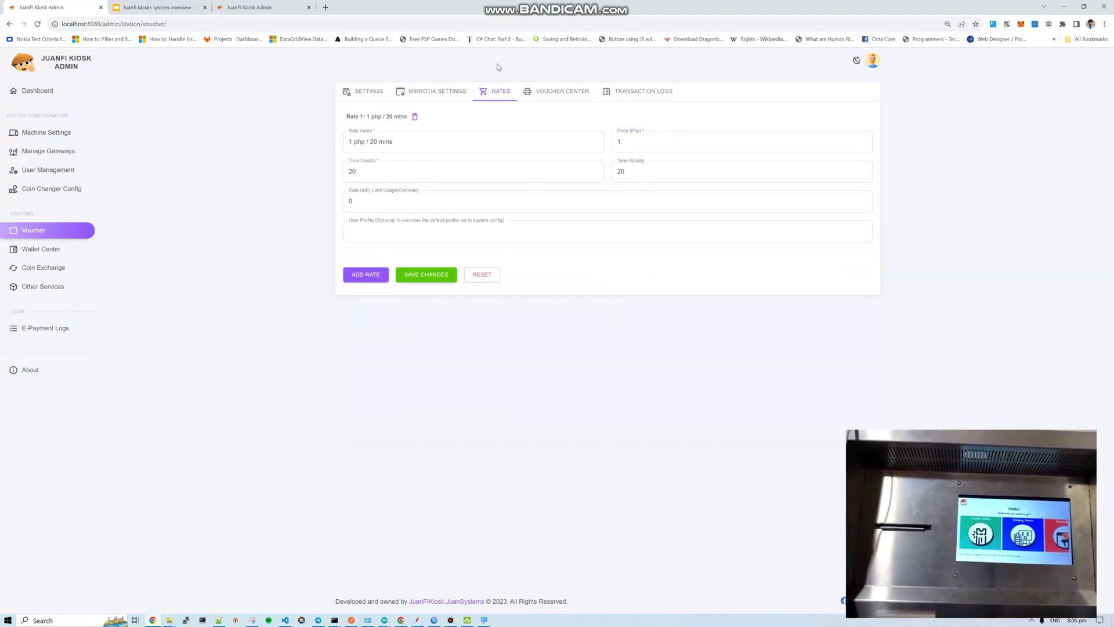
Examine the voucher generation fields in the Voucher Center and the station's transaction logs.
left_click(538, 92)
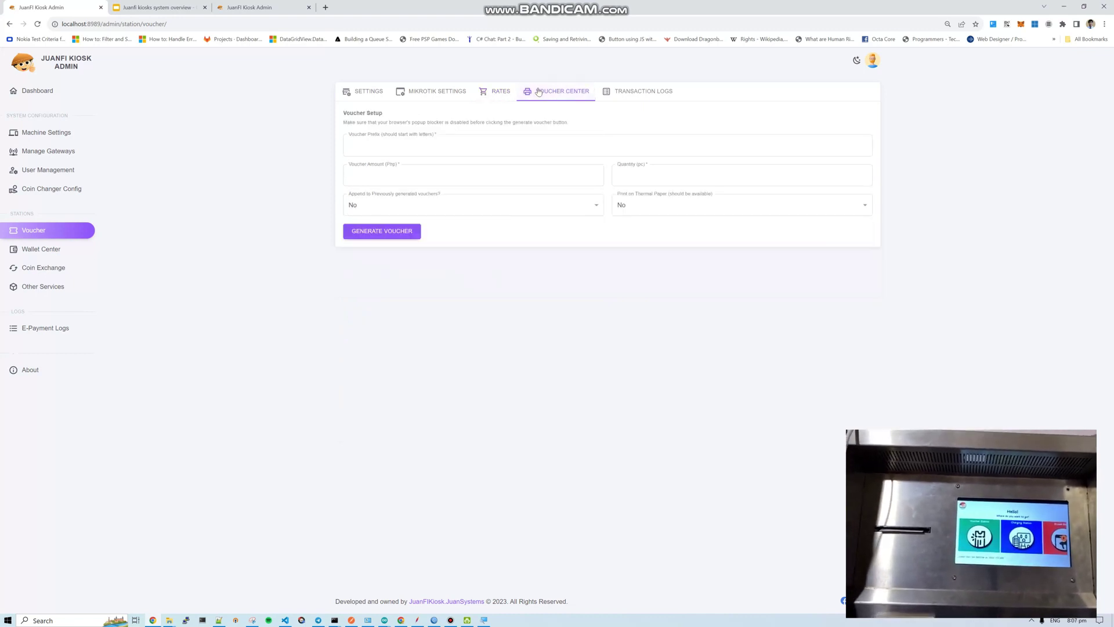
left_click(474, 149)
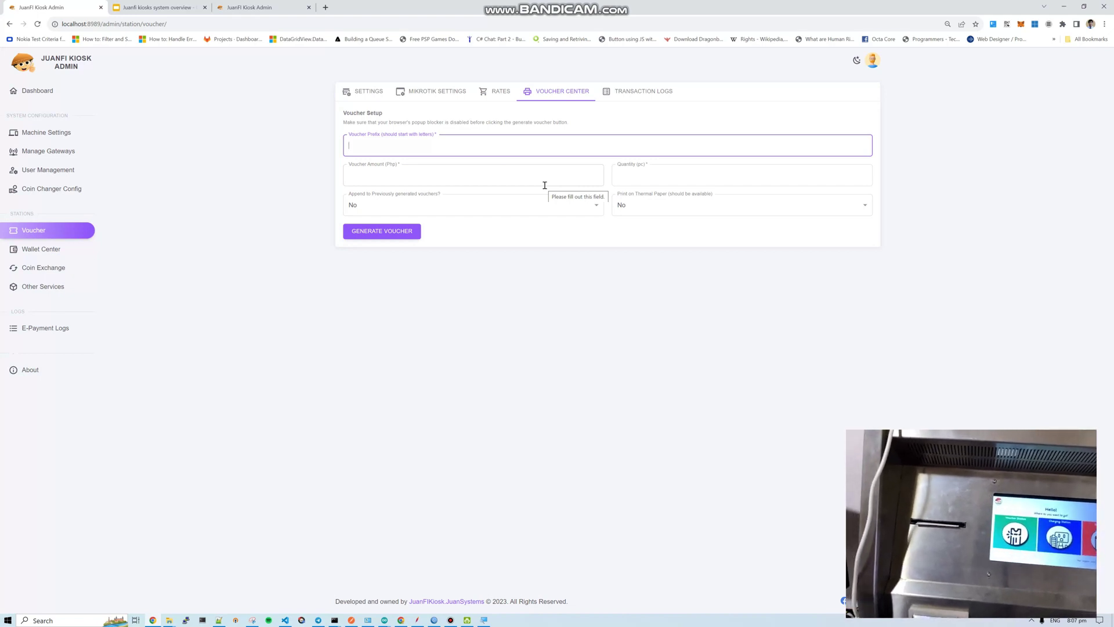
left_click(642, 92)
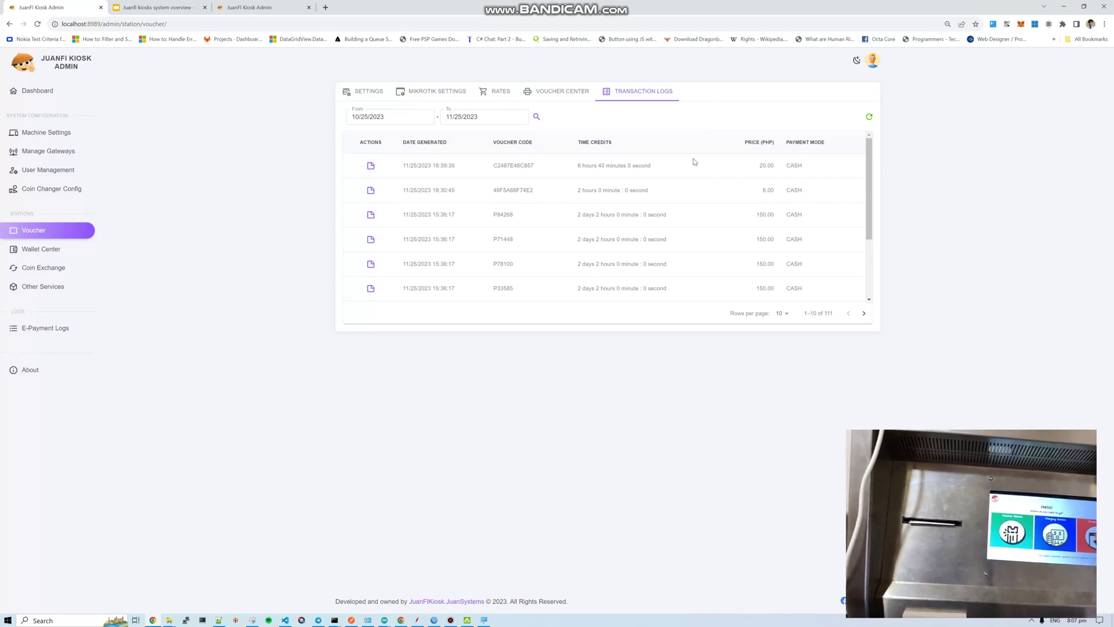
Revisit the voucher station's general settings and its rates.
left_click(358, 94)
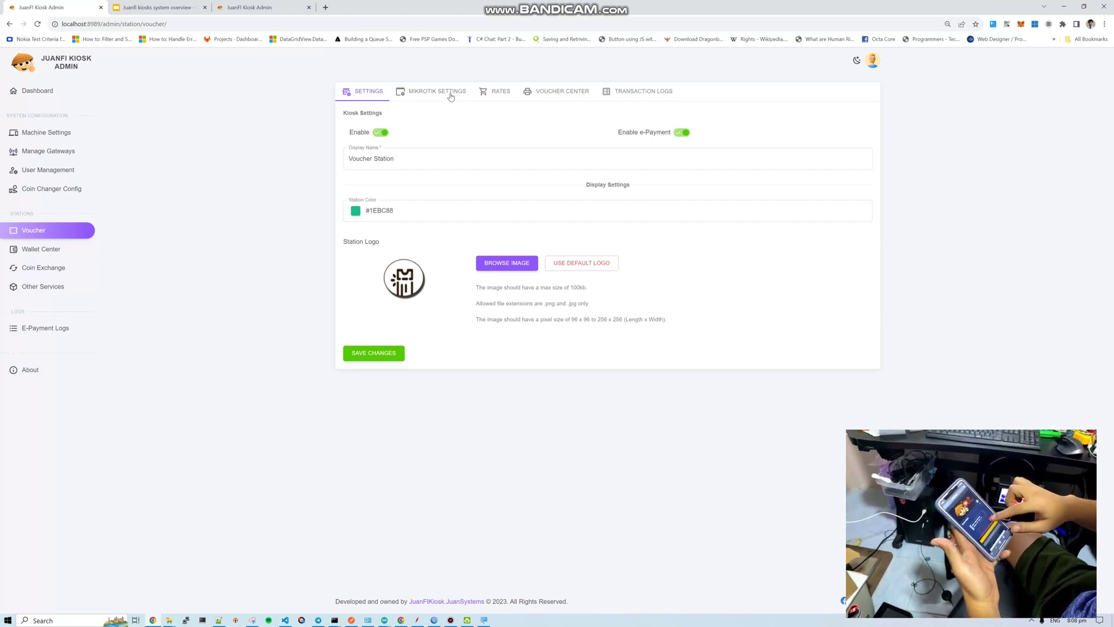
left_click(508, 91)
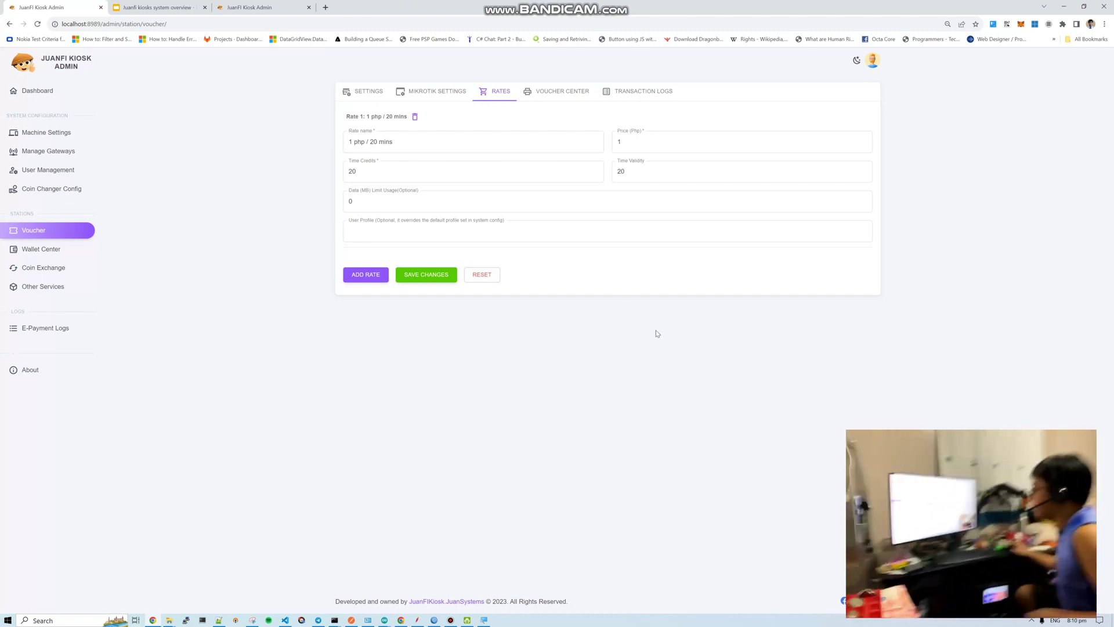
key("Tab")
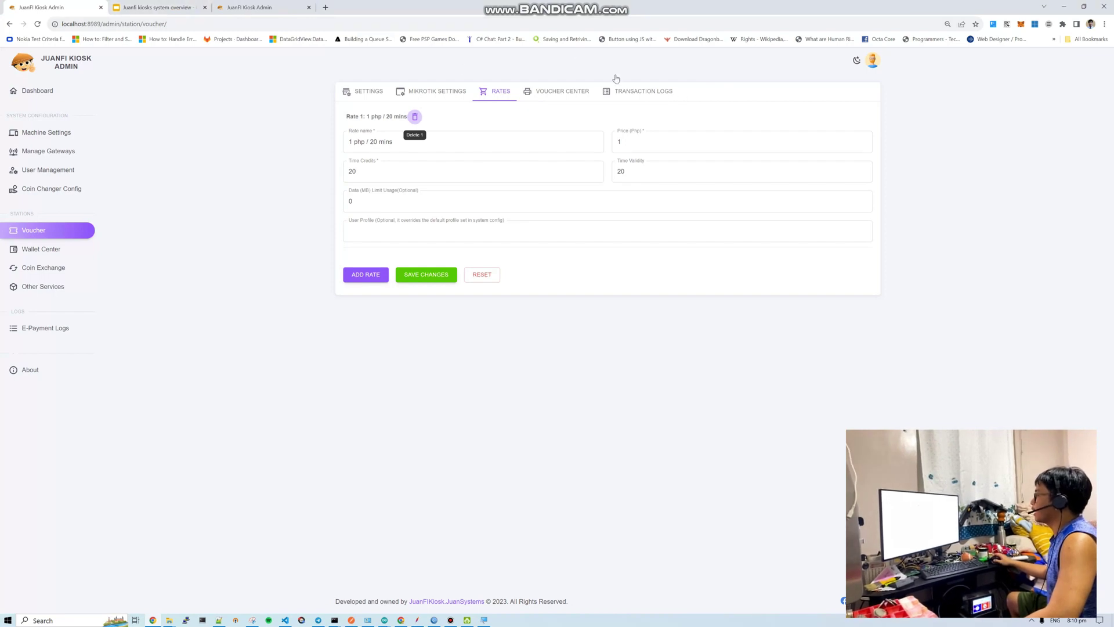
Switch to the overview presentation and view the Kiosk as Eload Station Setup slide.
left_click(169, 7)
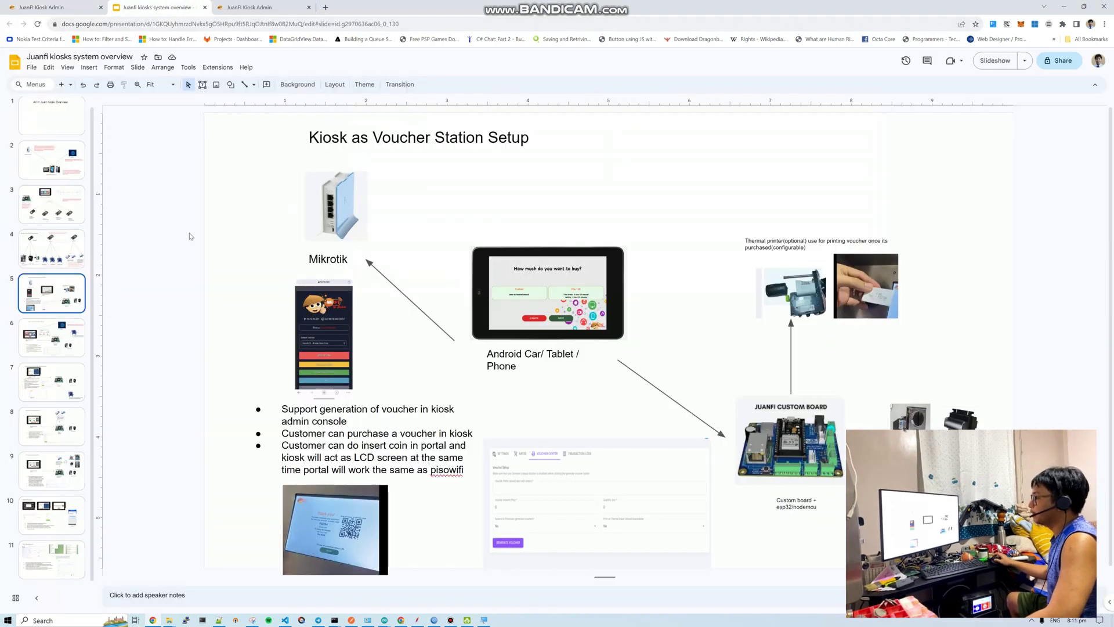
left_click(38, 348)
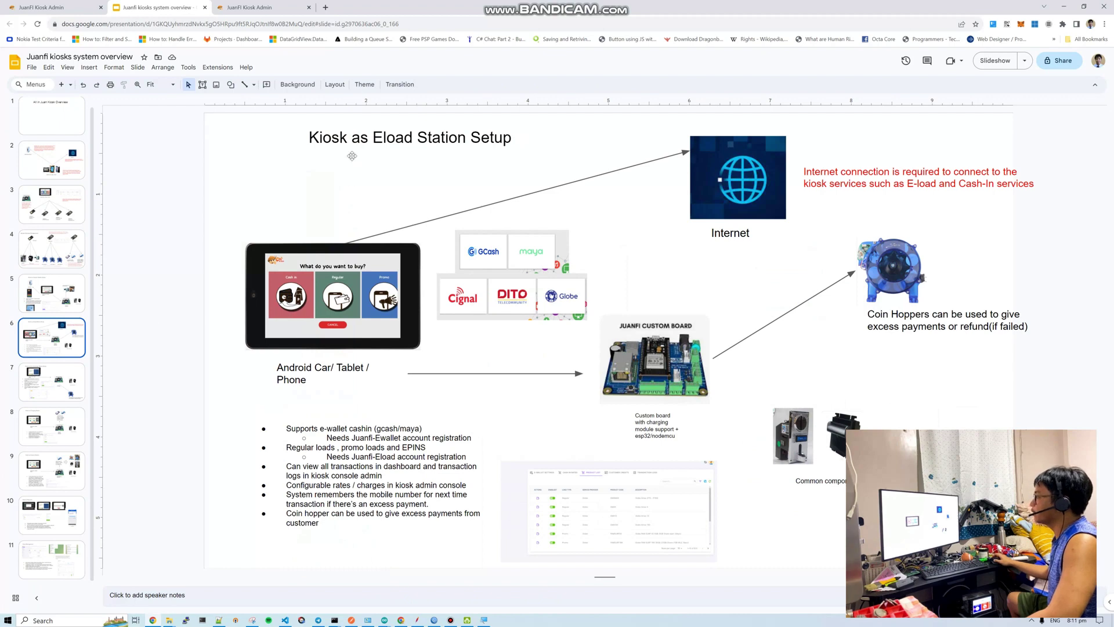
left_click(366, 140)
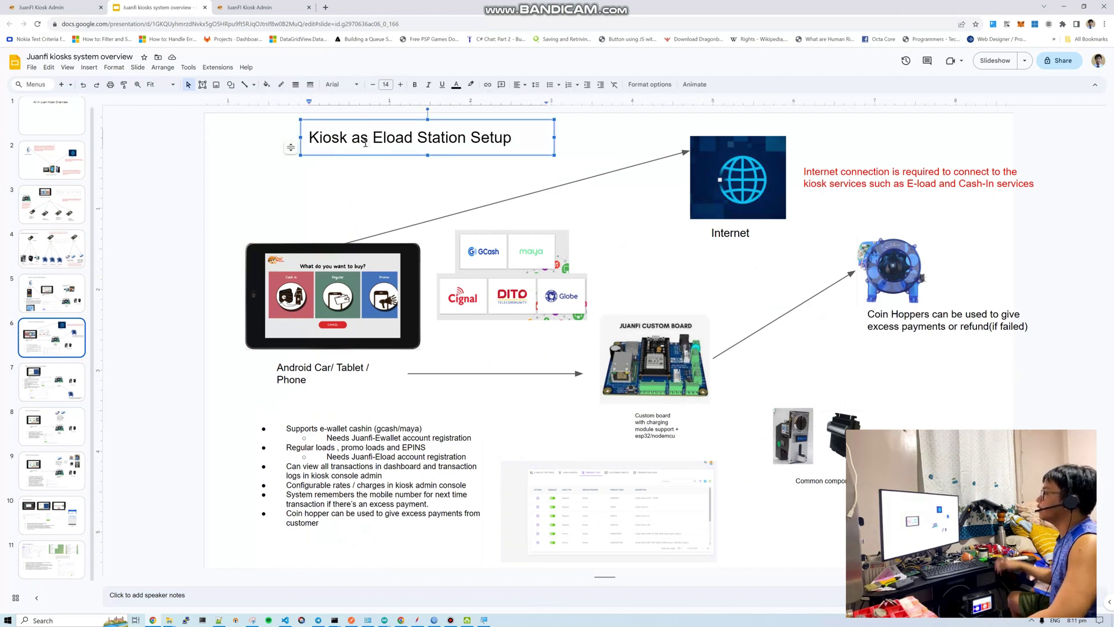
Return from the presentation to the kiosk admin site on localhost.
left_click(244, 7)
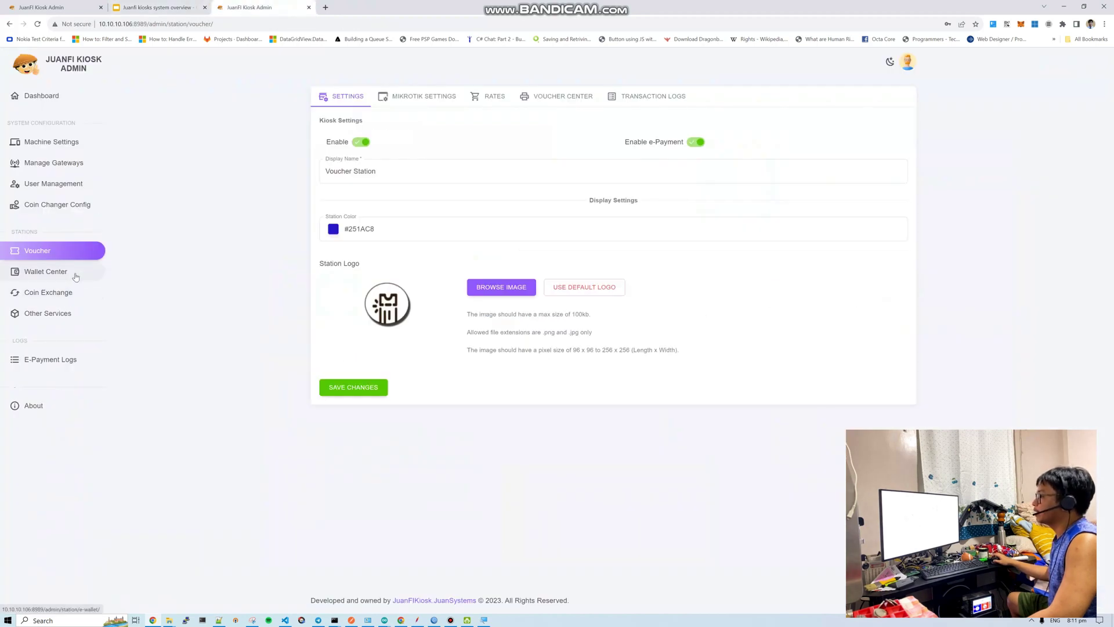
key("ctrl+1")
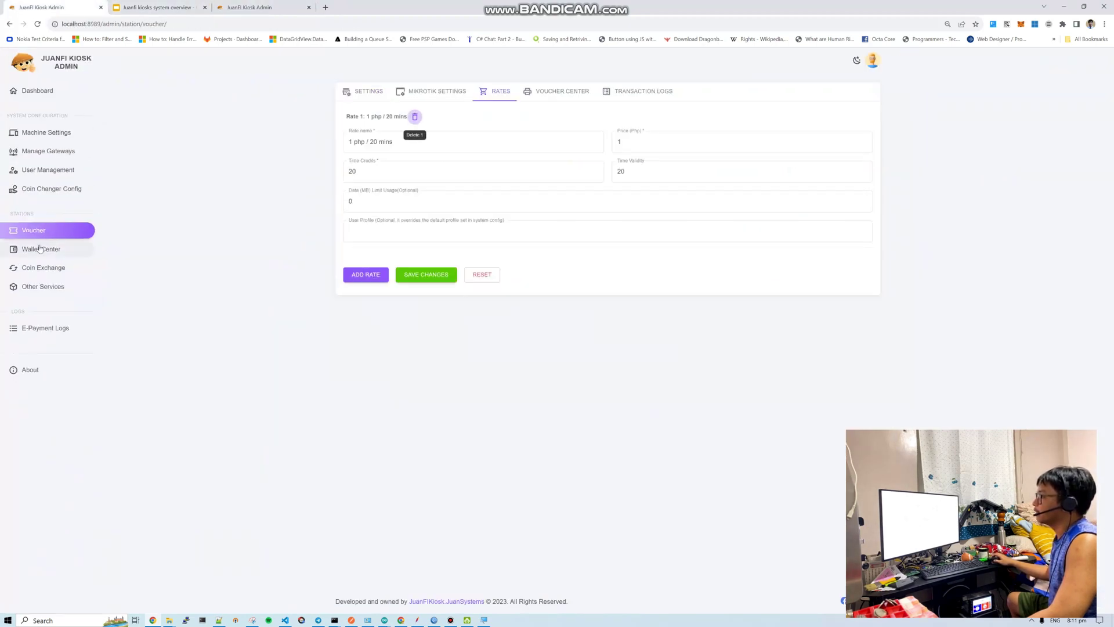
View the Wallet Center's station settings and examine the JuanFI E-Wallet and E-Load account fields in its digital wallet settings.
left_click(40, 251)
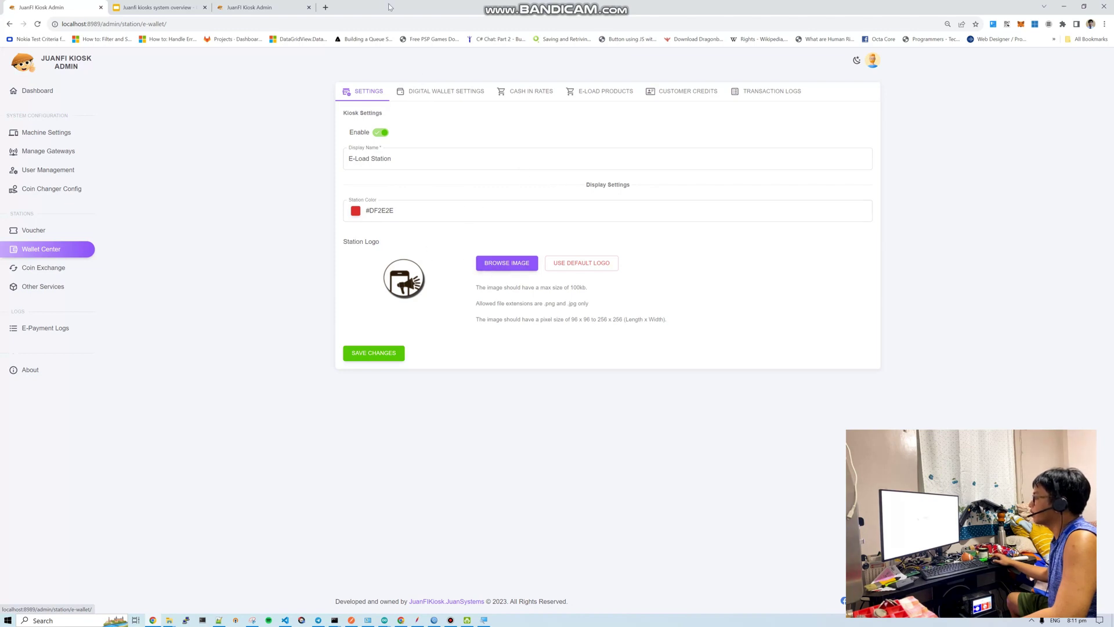
left_click(445, 100)
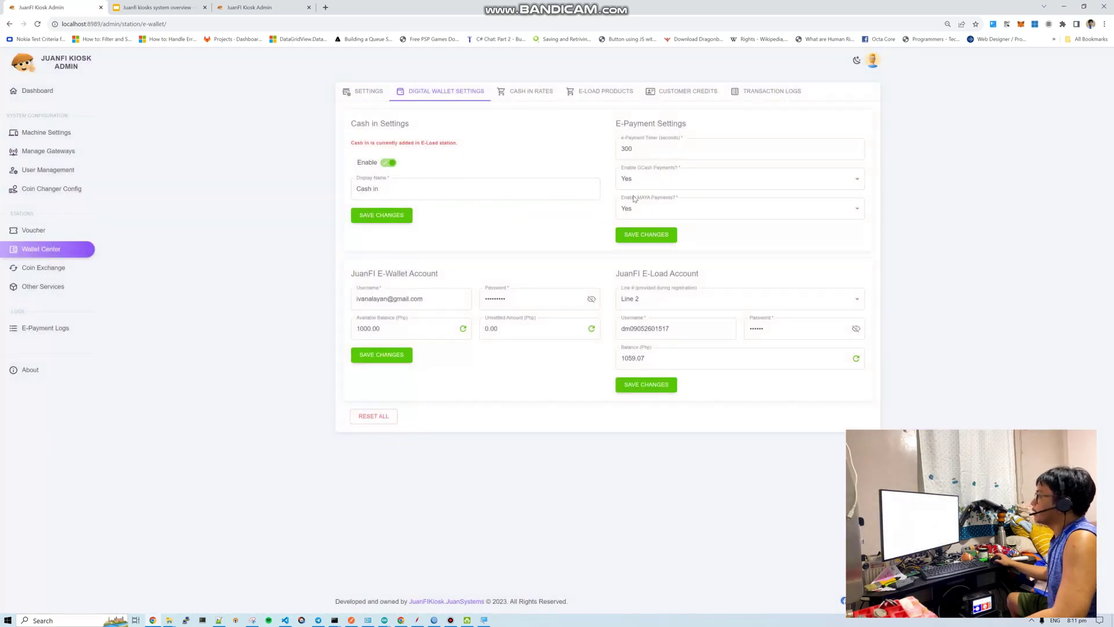
triple_click(401, 273)
double_click(659, 274)
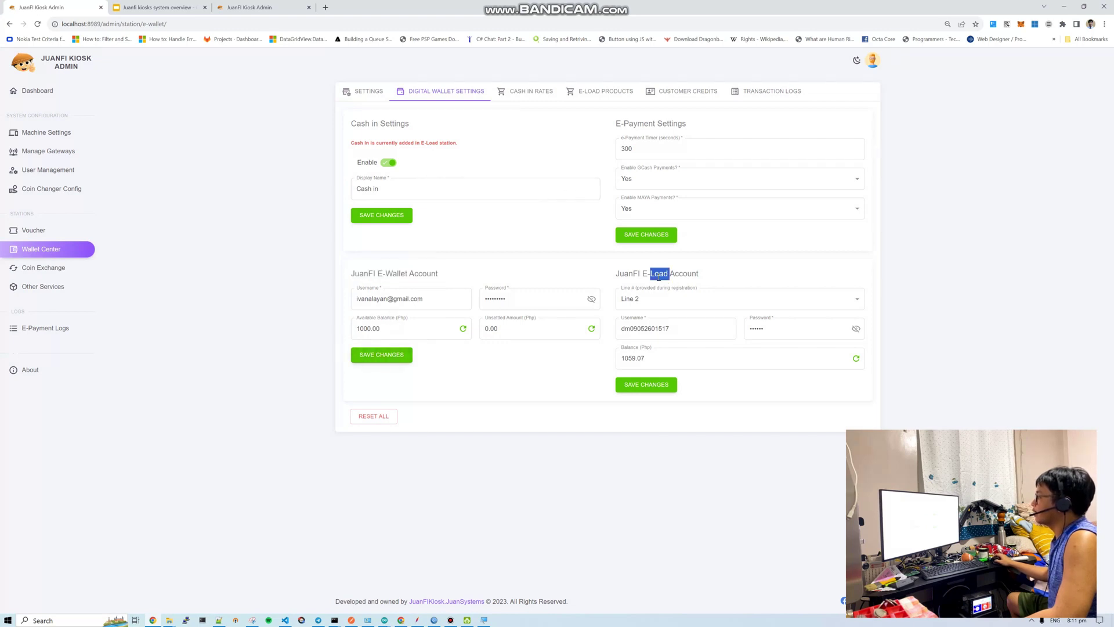
left_click(659, 277)
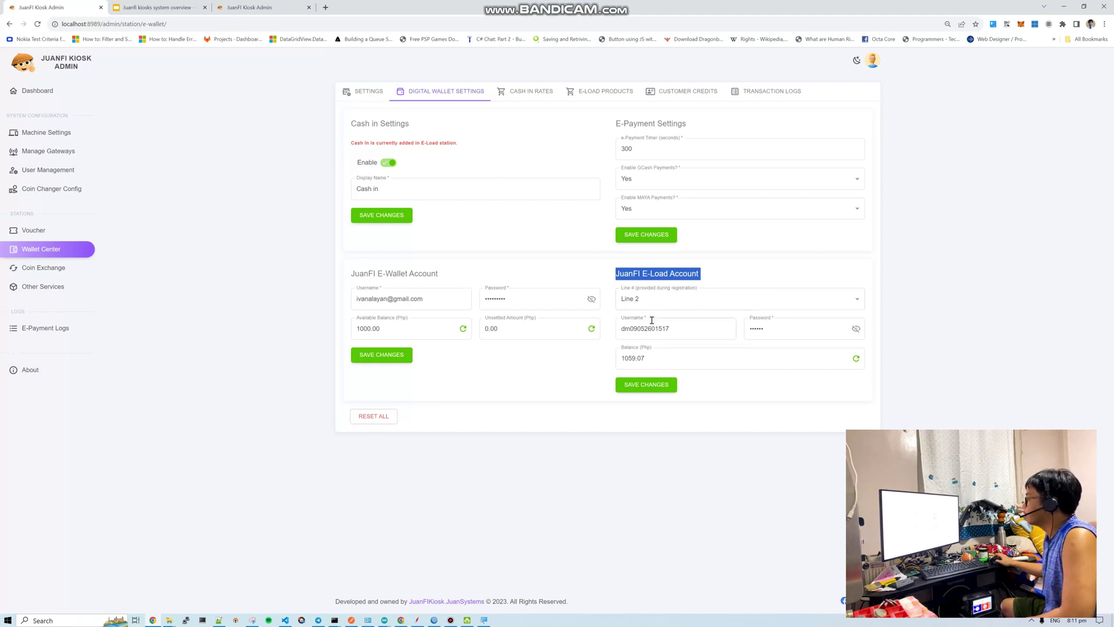
double_click(644, 335)
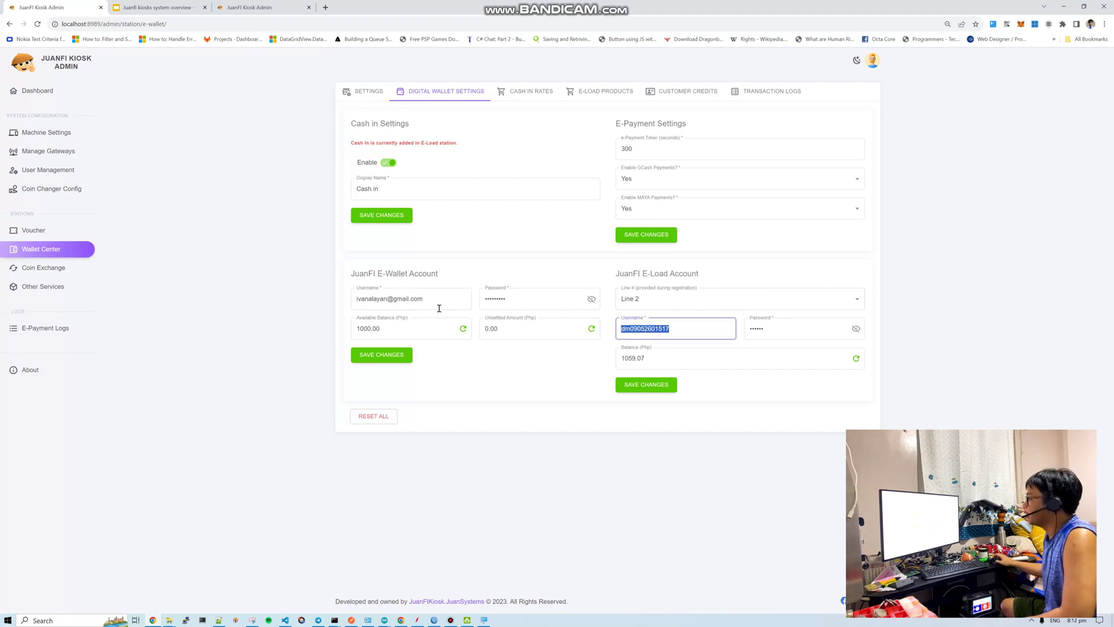
triple_click(400, 271)
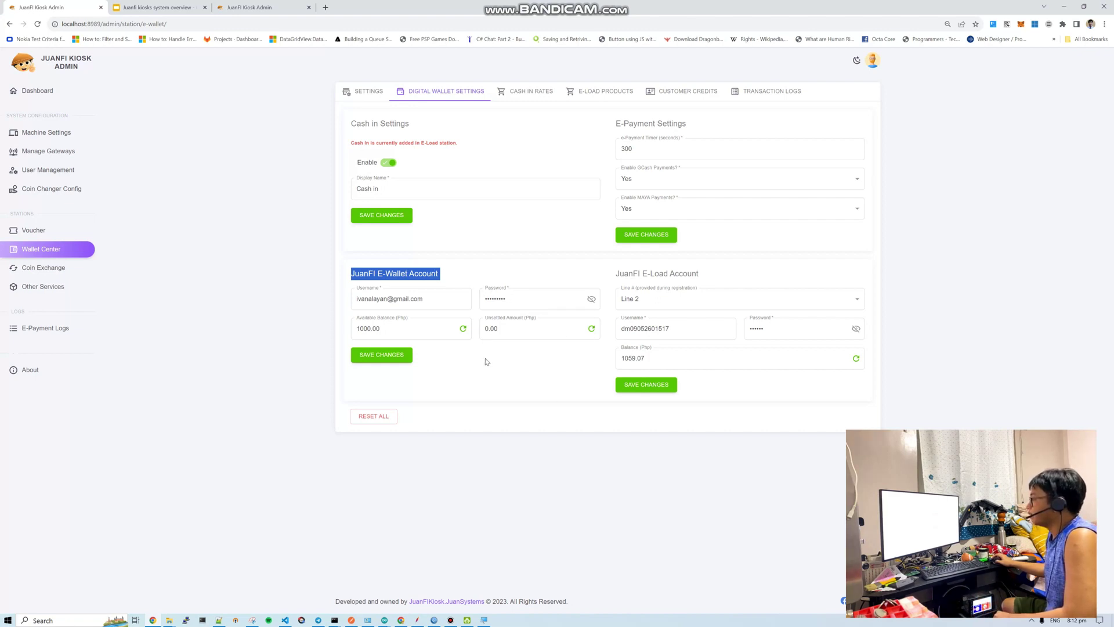
left_click(514, 367)
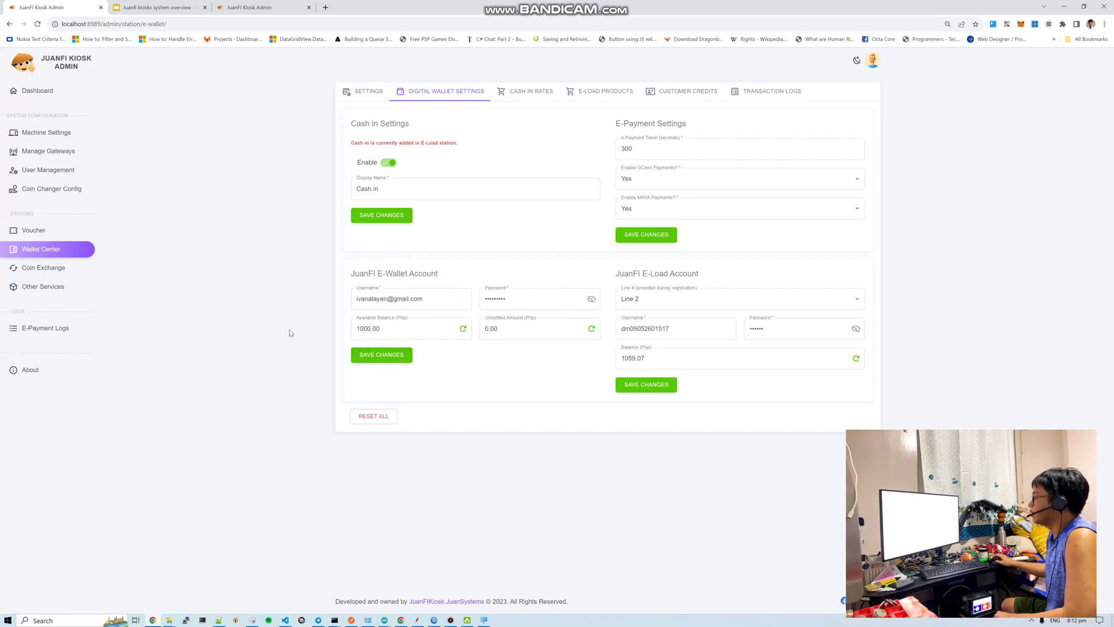
left_click(497, 320)
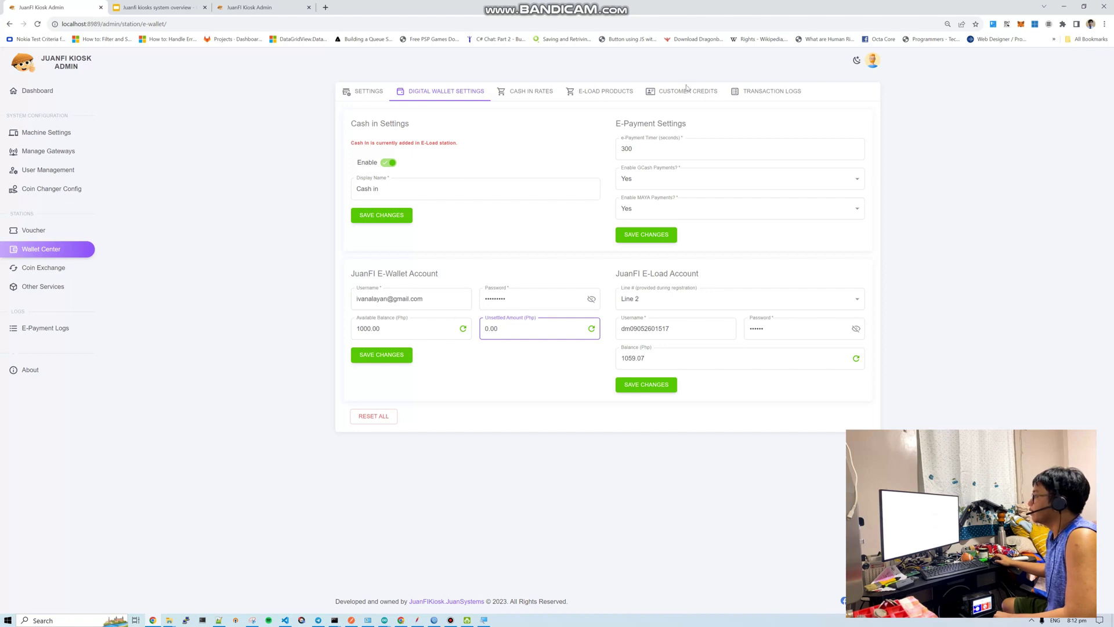
Examine the E-Payment Settings, including the GCash payment option, together with the JuanFI E-Wallet Account section.
left_click_drag(612, 123, 694, 124)
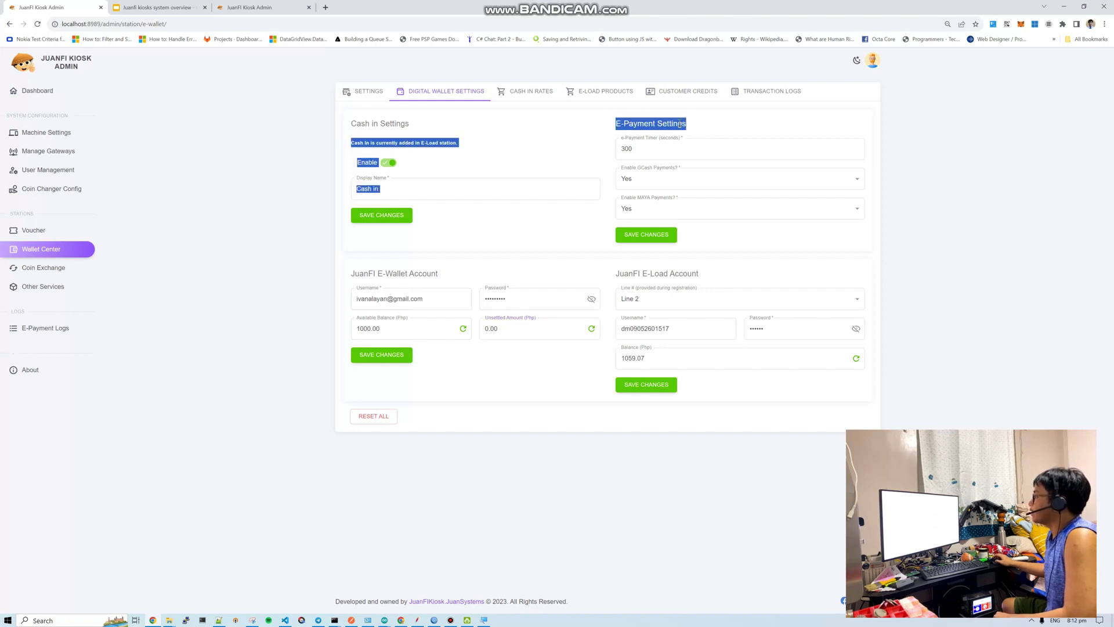
double_click(680, 124)
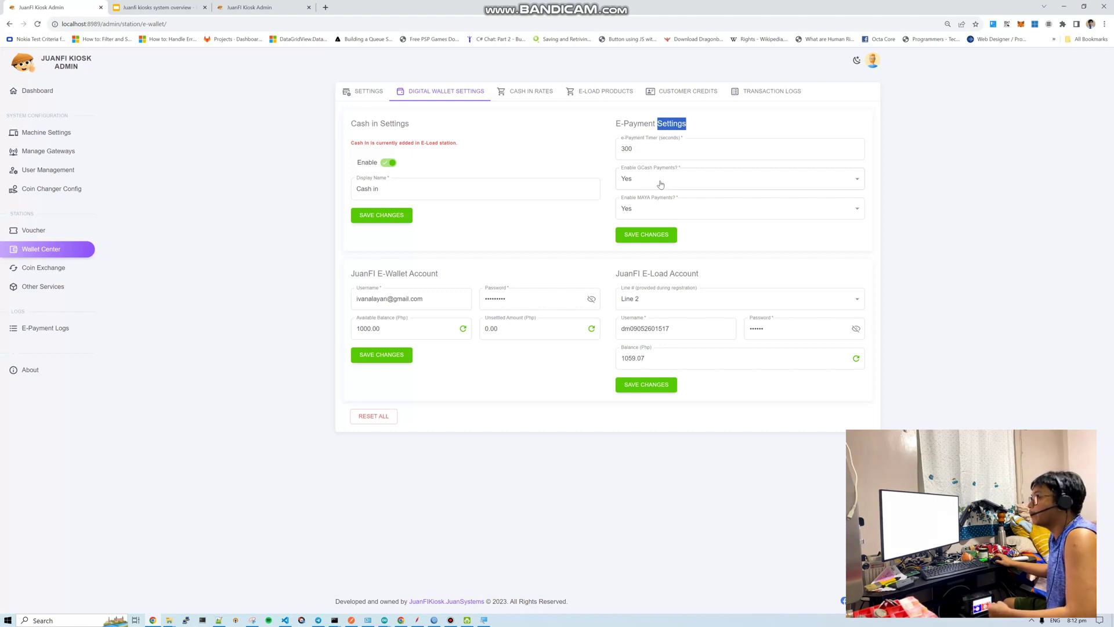
triple_click(635, 132)
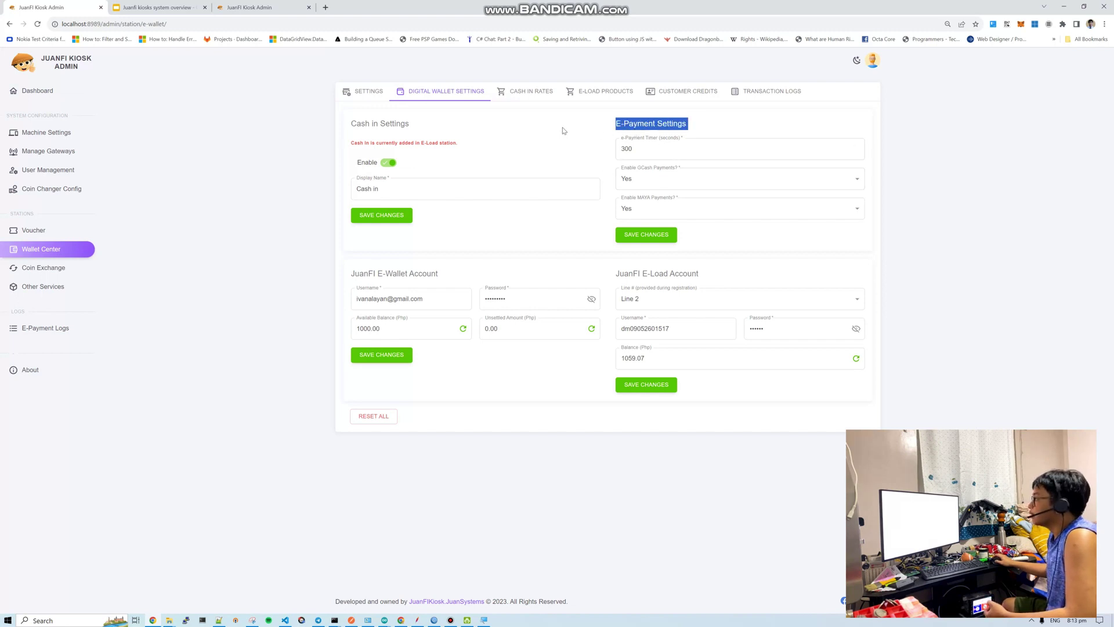
left_click(644, 178)
left_click(644, 180)
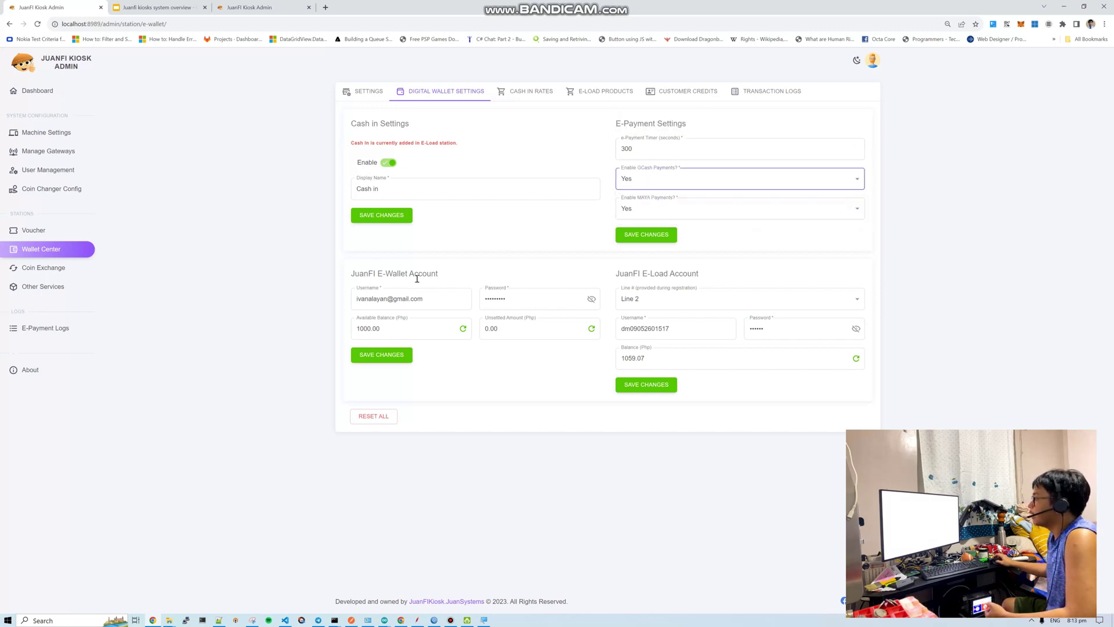
left_click_drag(347, 276, 407, 278)
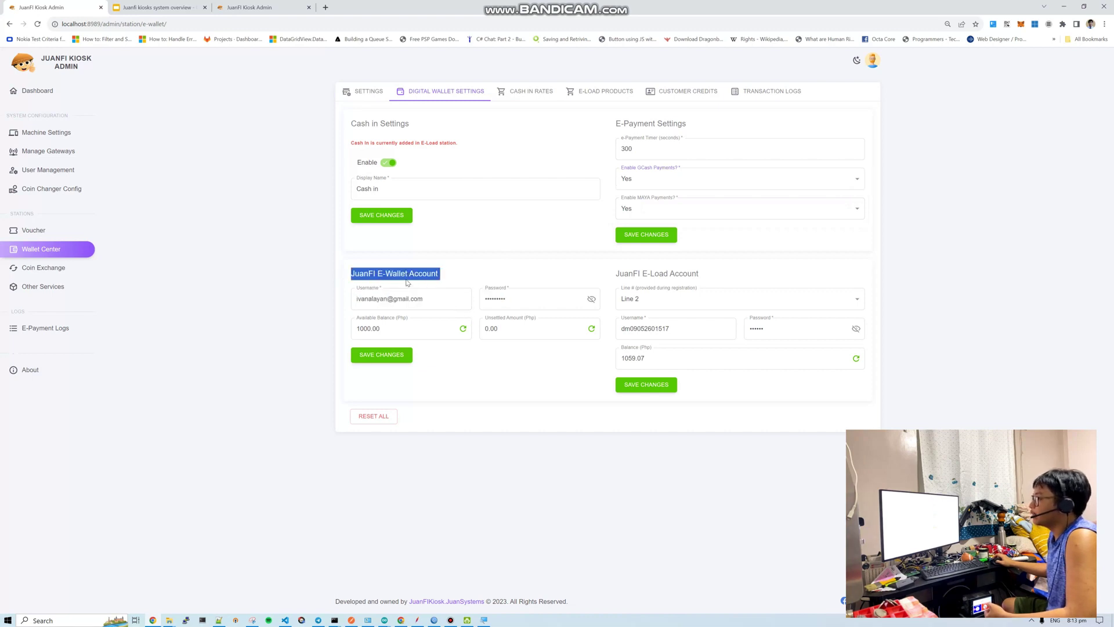
triple_click(406, 278)
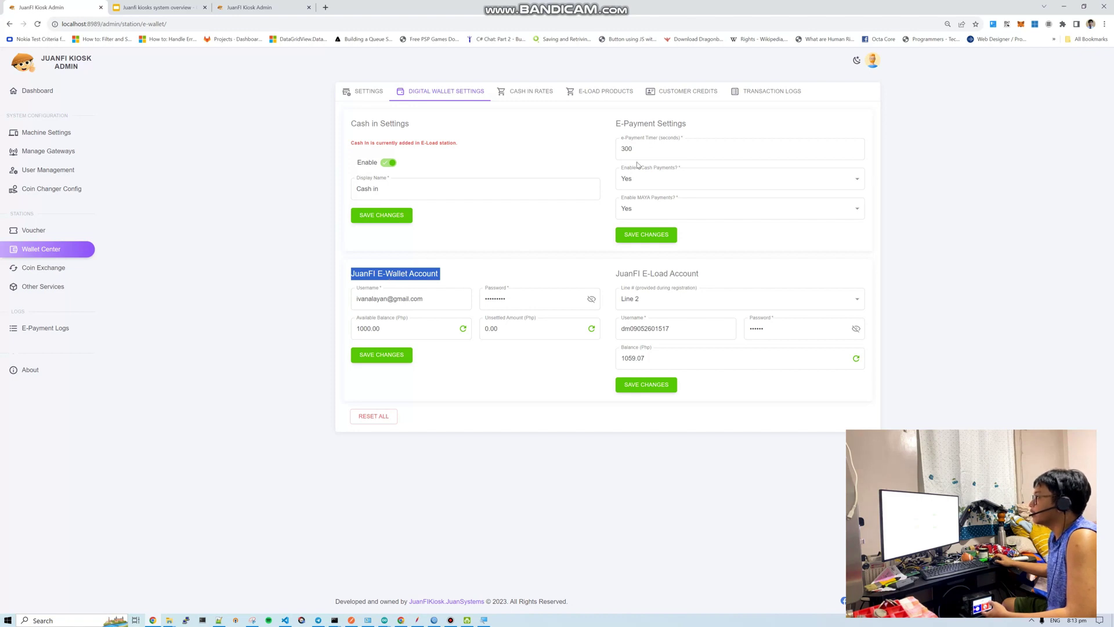
triple_click(646, 125)
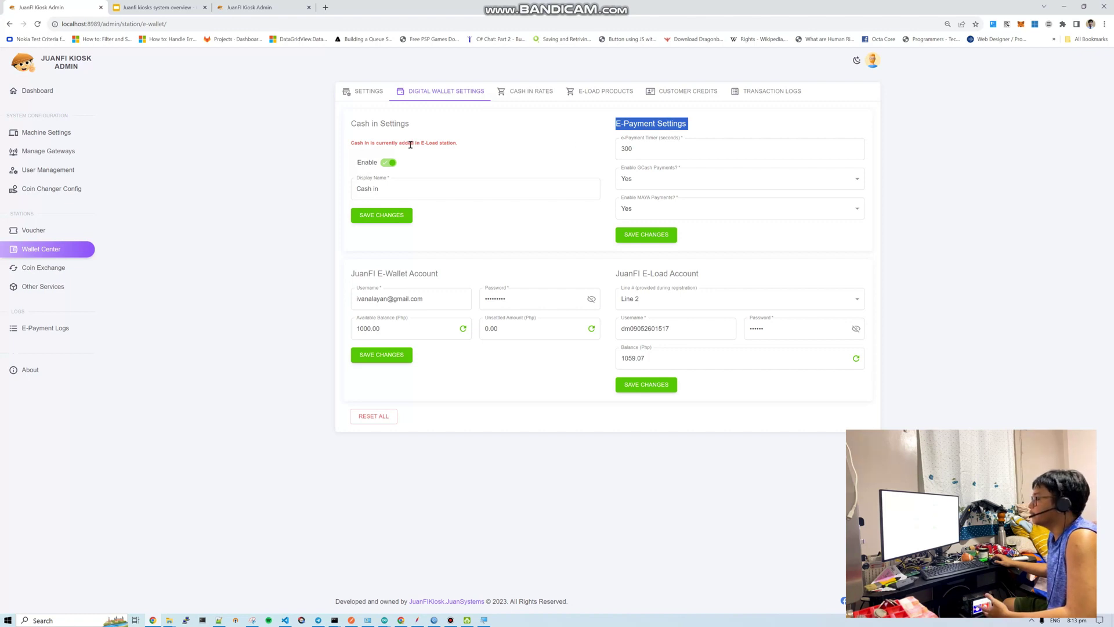
Examine the cash-in rate fields for the GCash channel: from amount, to amount and service charge to add.
left_click(538, 99)
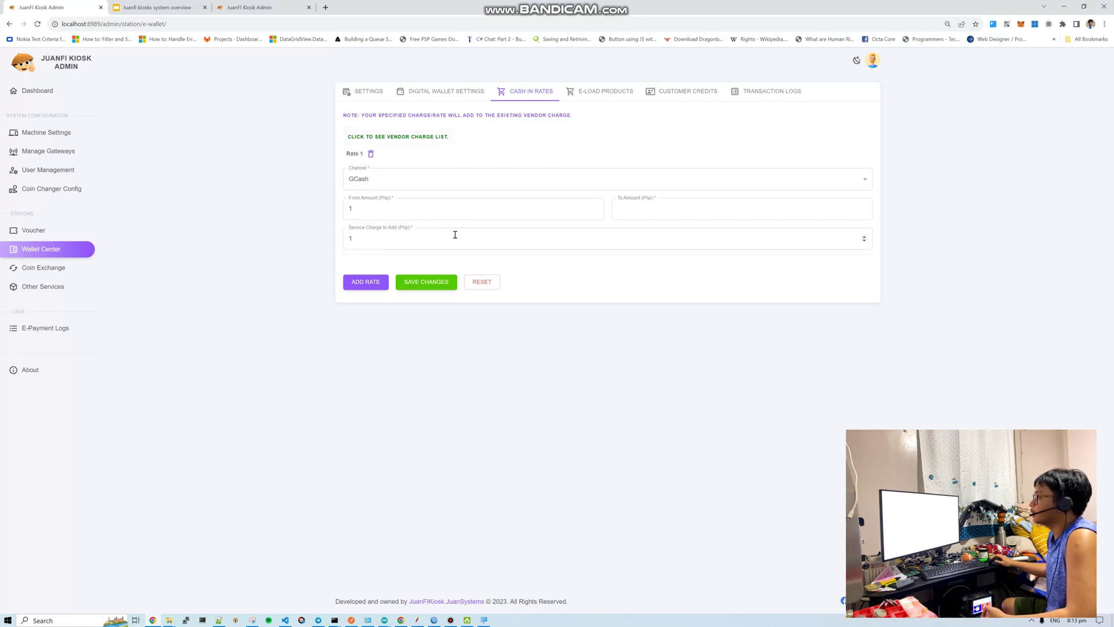
left_click(388, 213)
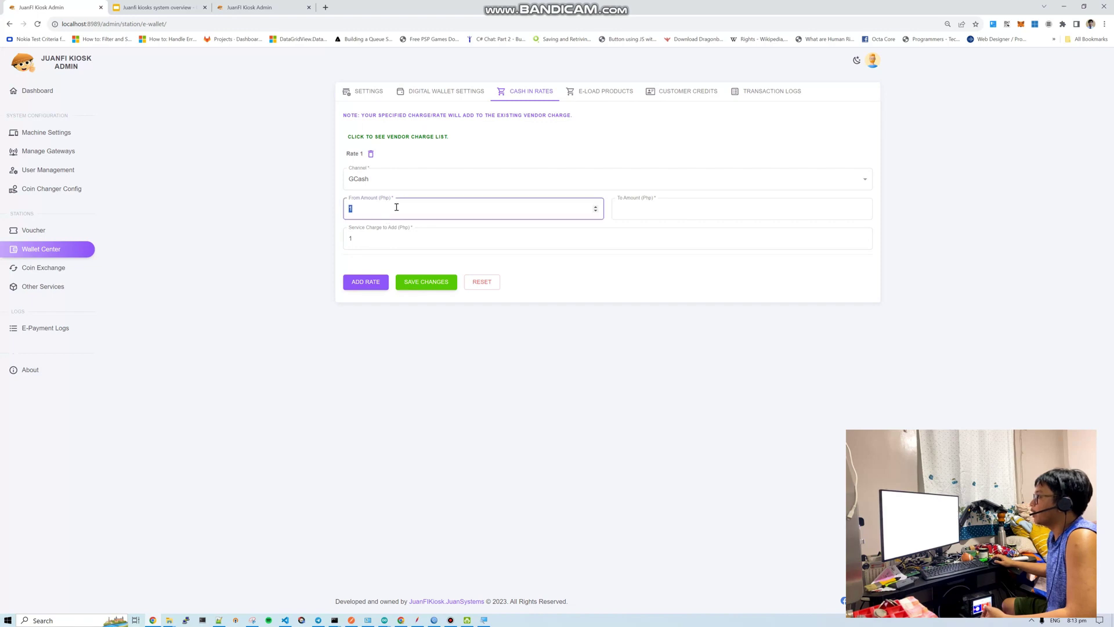
left_click(657, 213)
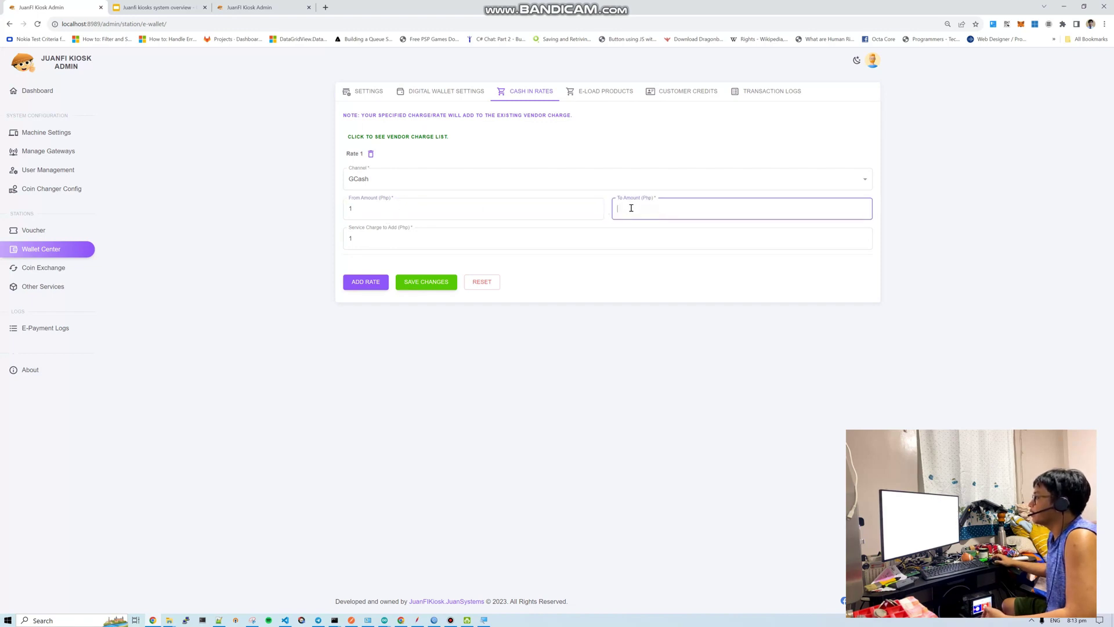
key("Tab")
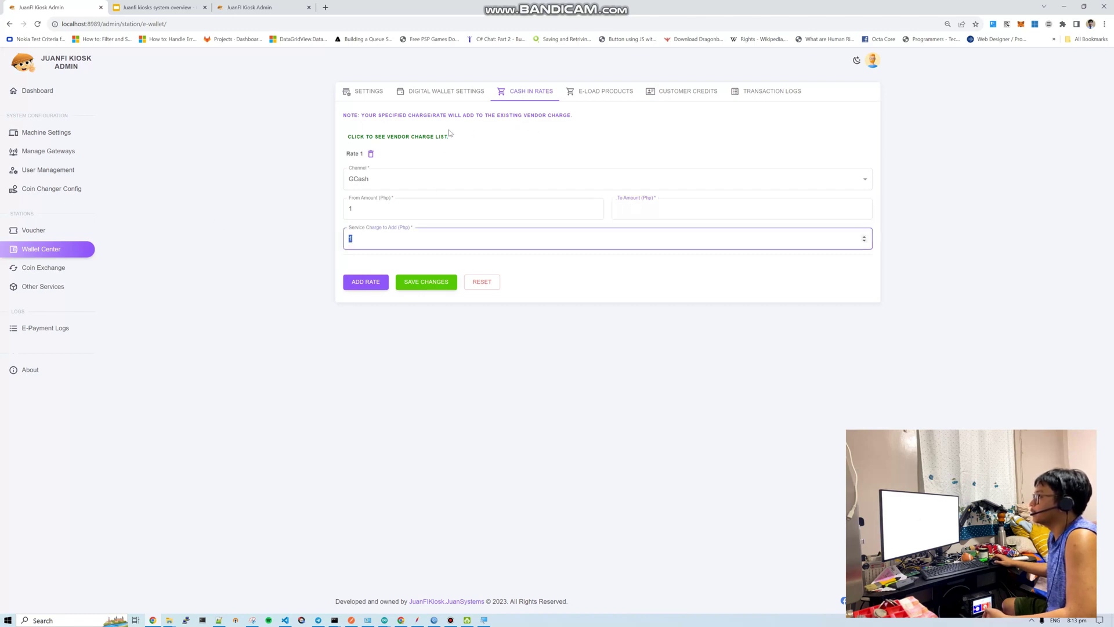
Open the Wallet Center's e-load products and look over the product list.
left_click(612, 95)
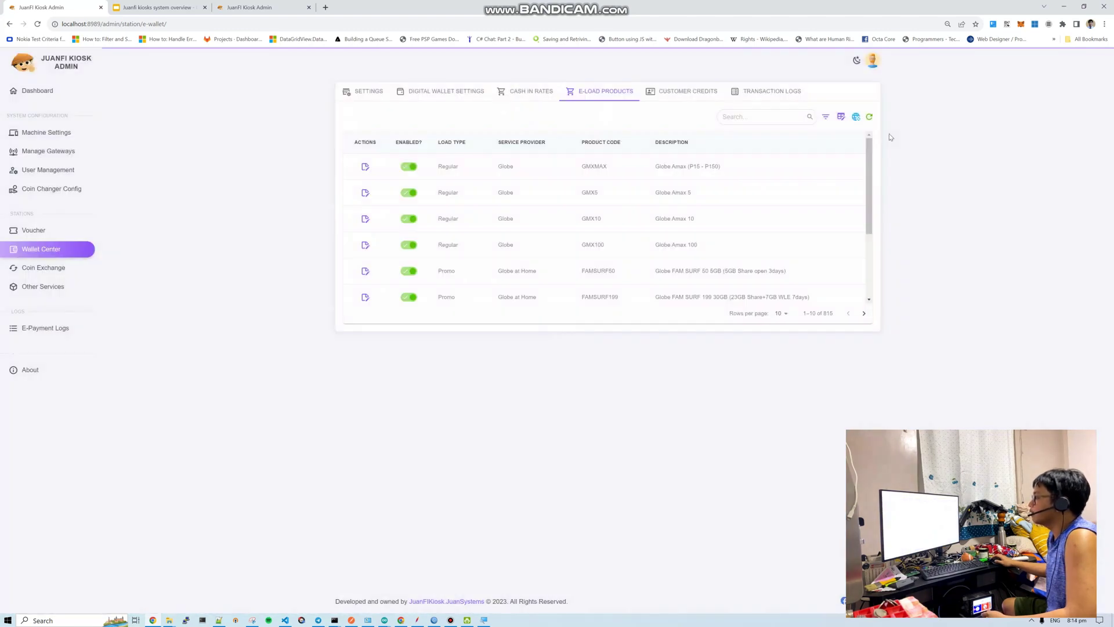
scroll(748, 270, "down", 3)
scroll(749, 270, "up", 3)
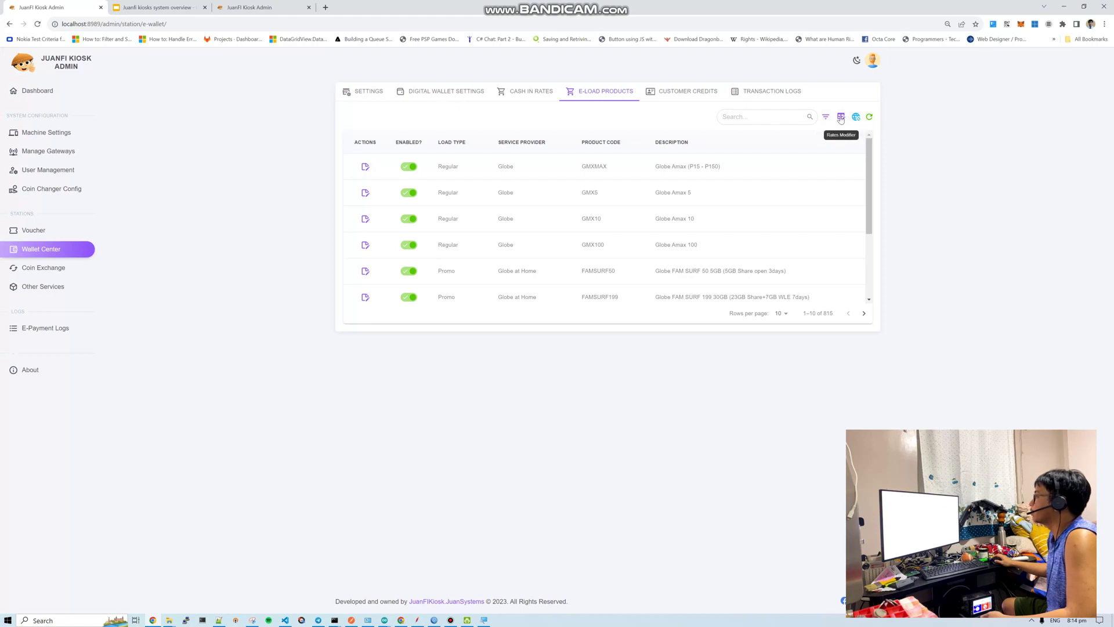
Try the Rates Modifier with service provider Globe and load type Regular, and close it without updating the products.
left_click(841, 119)
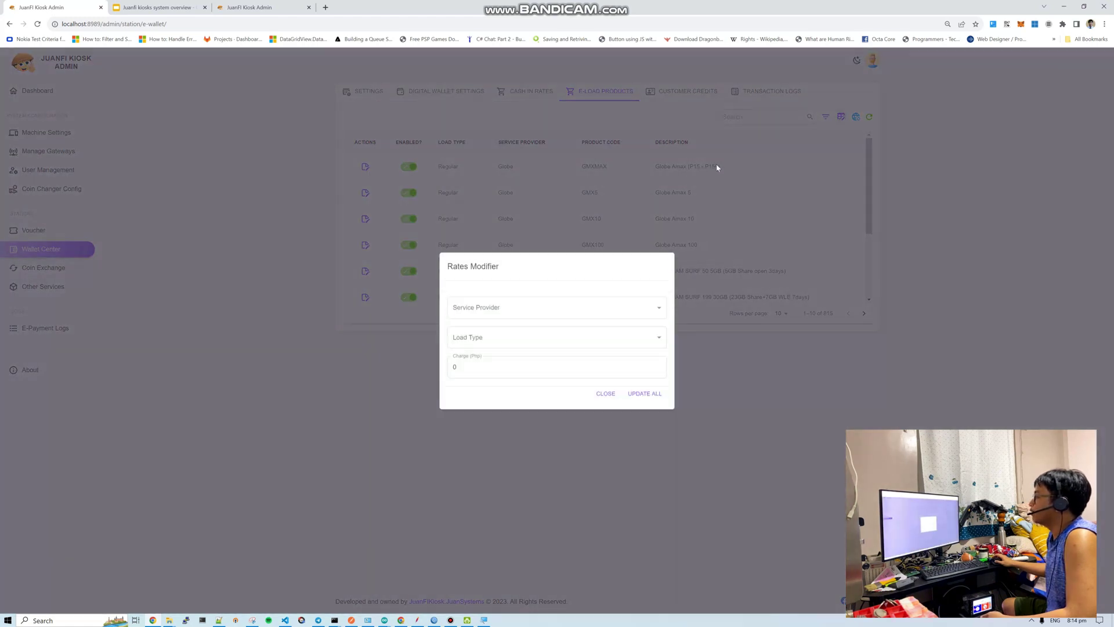
left_click(551, 305)
left_click(533, 336)
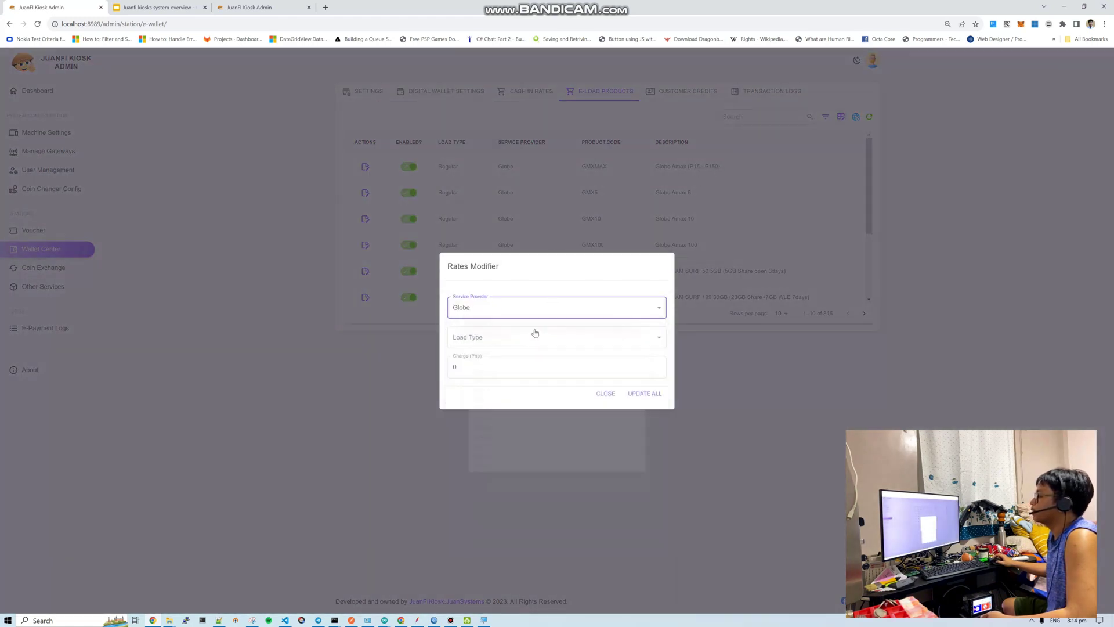
left_click(509, 343)
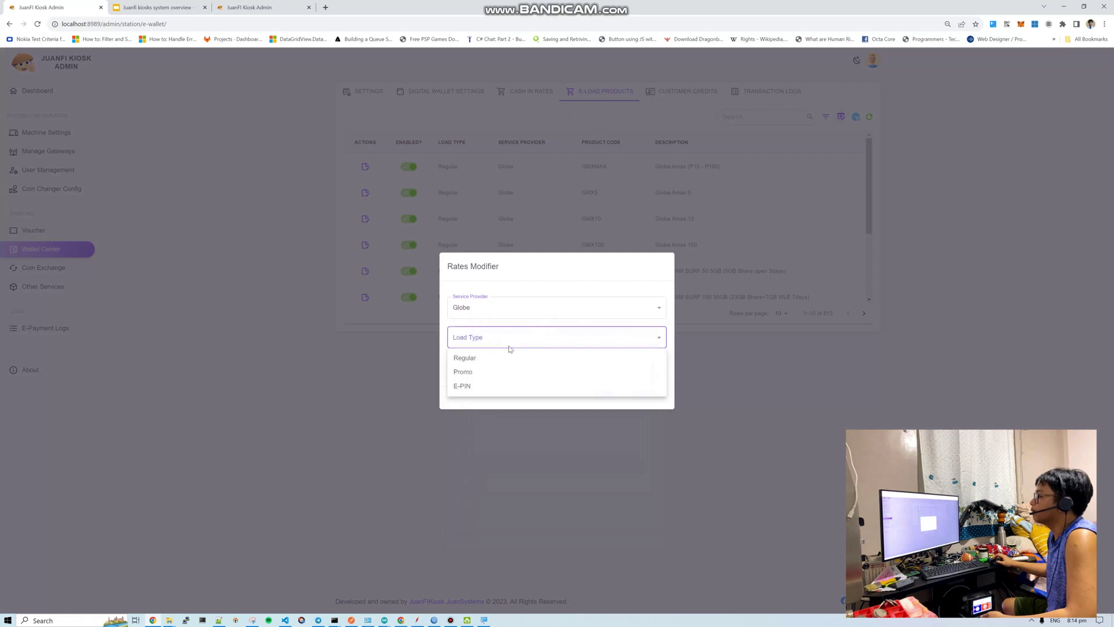
left_click(479, 359)
double_click(478, 369)
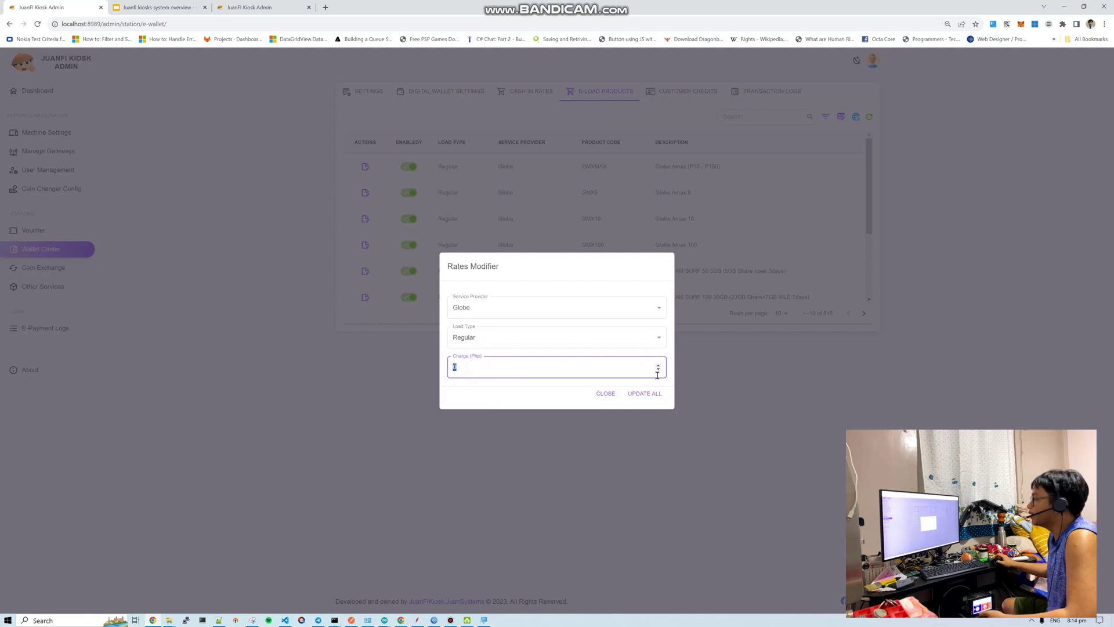
left_click(599, 400)
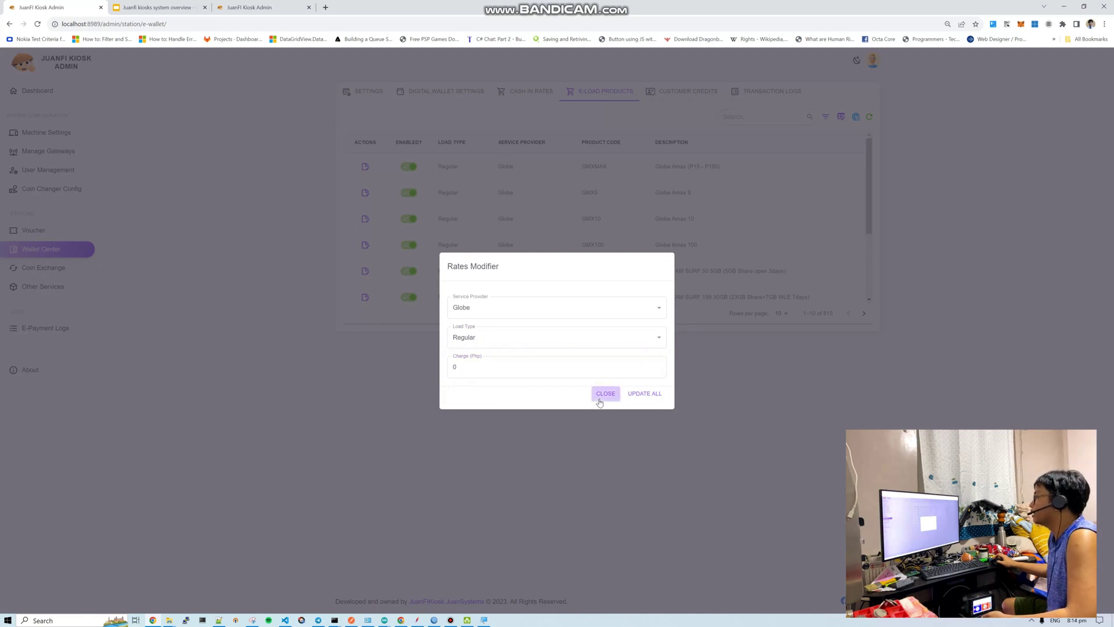
Look over the e-load products again and check the balance listed in the customer credits.
scroll(407, 250, "down", 3)
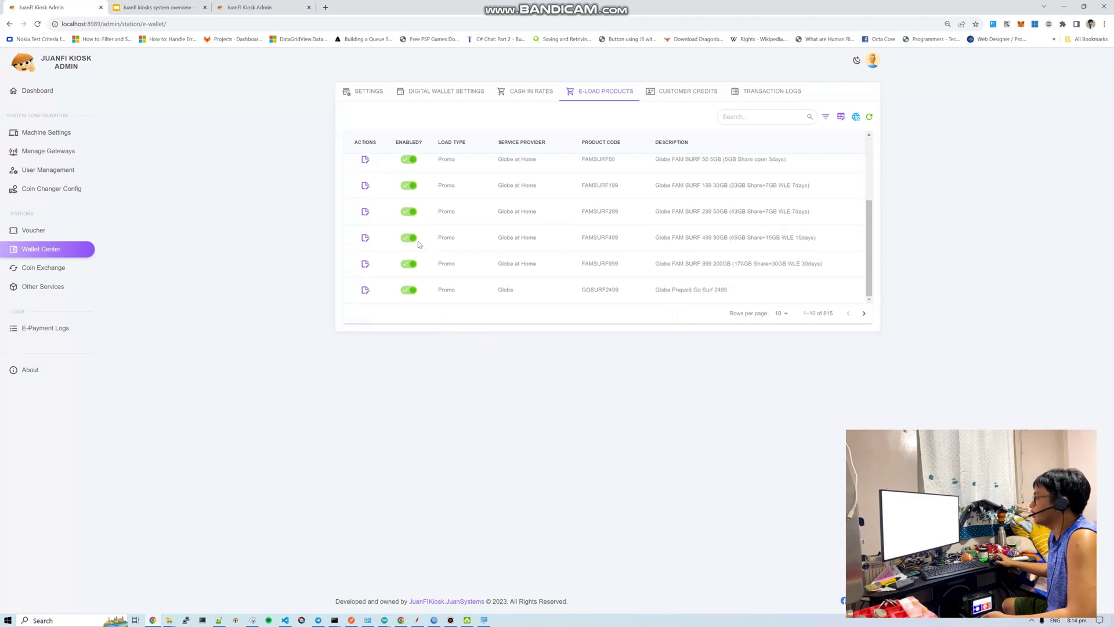
scroll(406, 243, "up", 3)
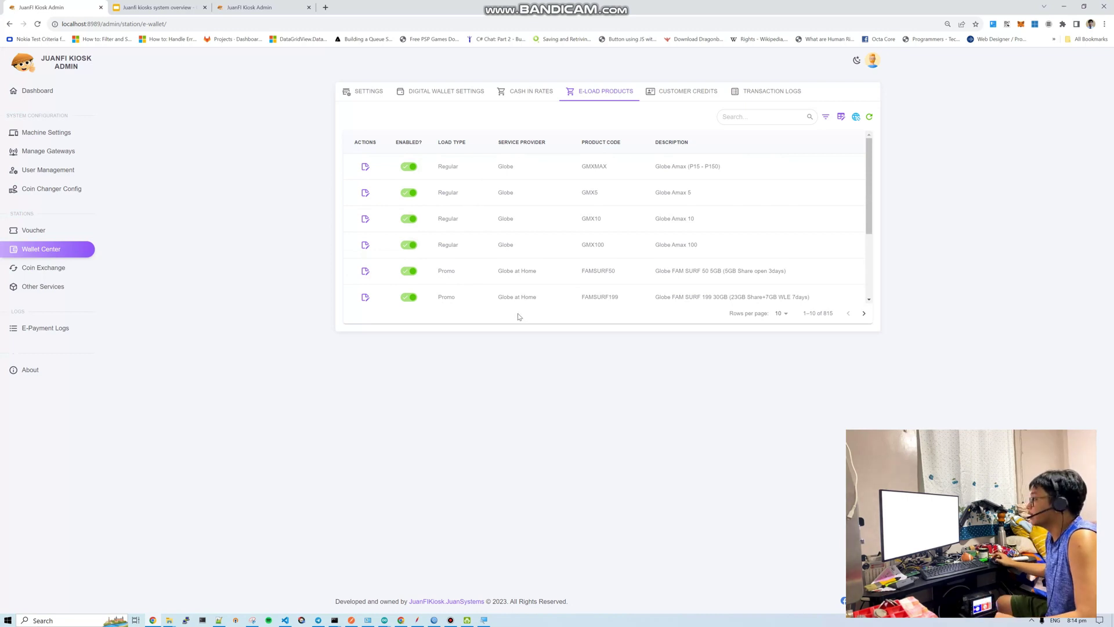
left_click(683, 93)
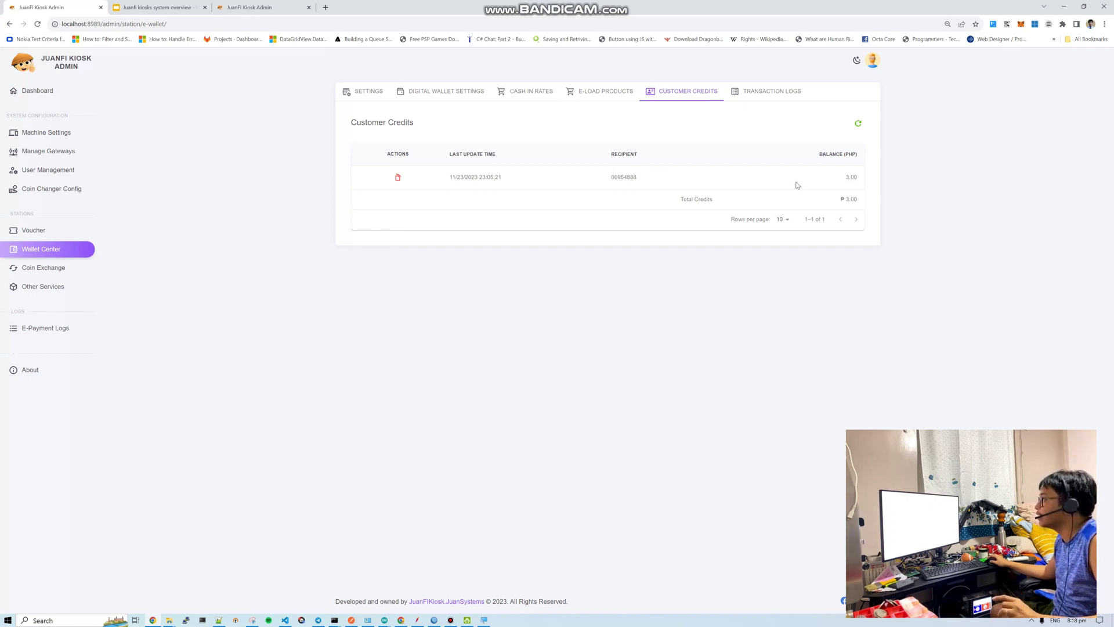
double_click(852, 177)
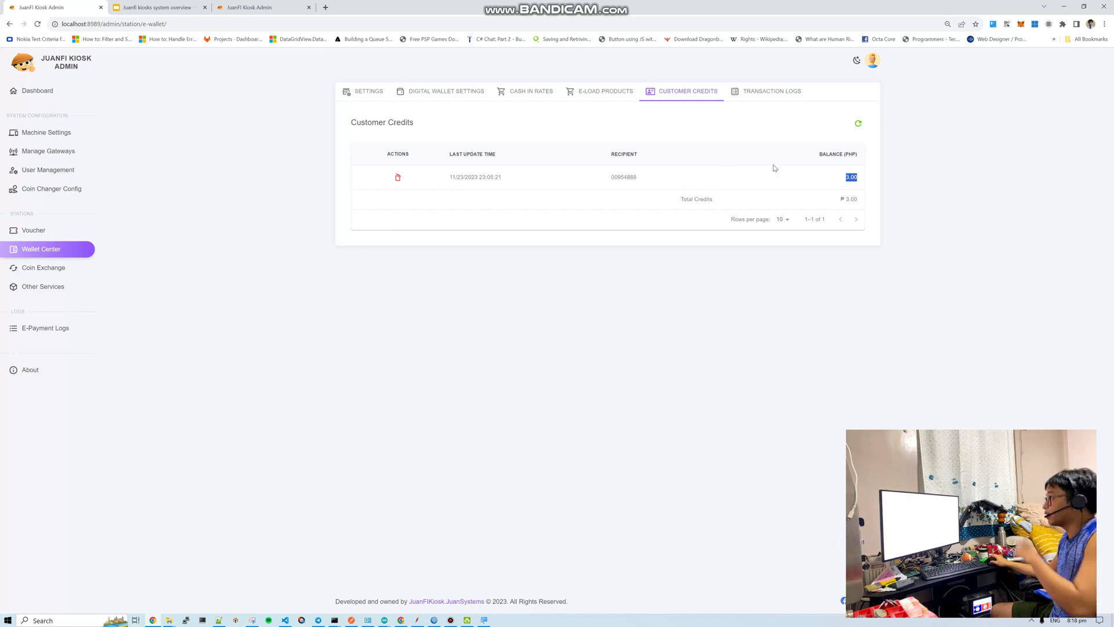
Inspect the details of the first GCASH Cash in 50 transaction in the Wallet Center's transaction logs.
left_click(775, 93)
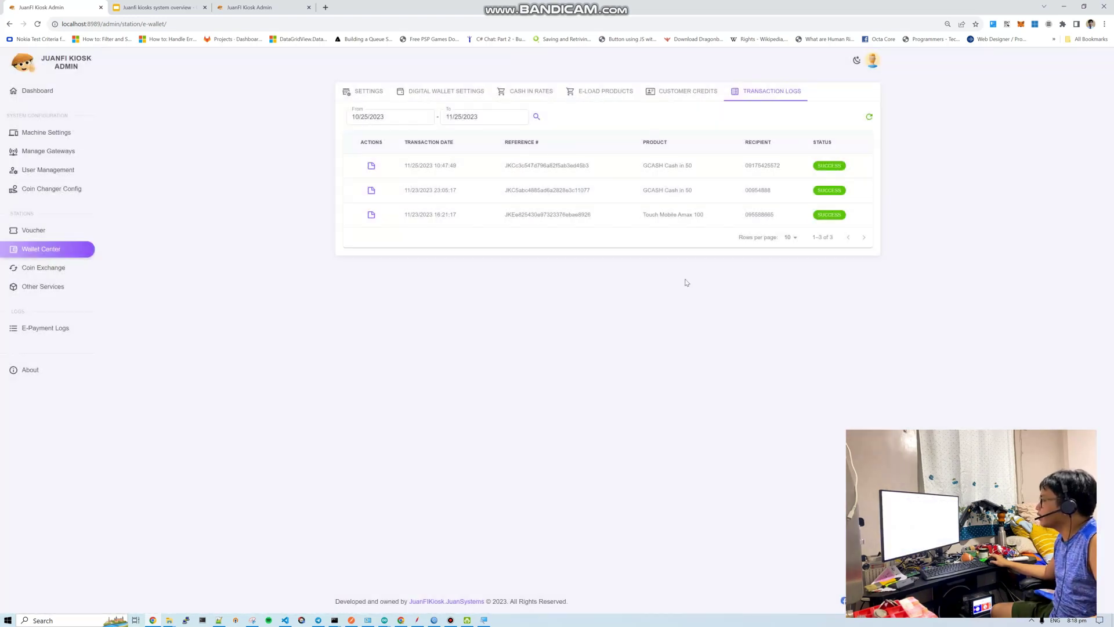
left_click(371, 166)
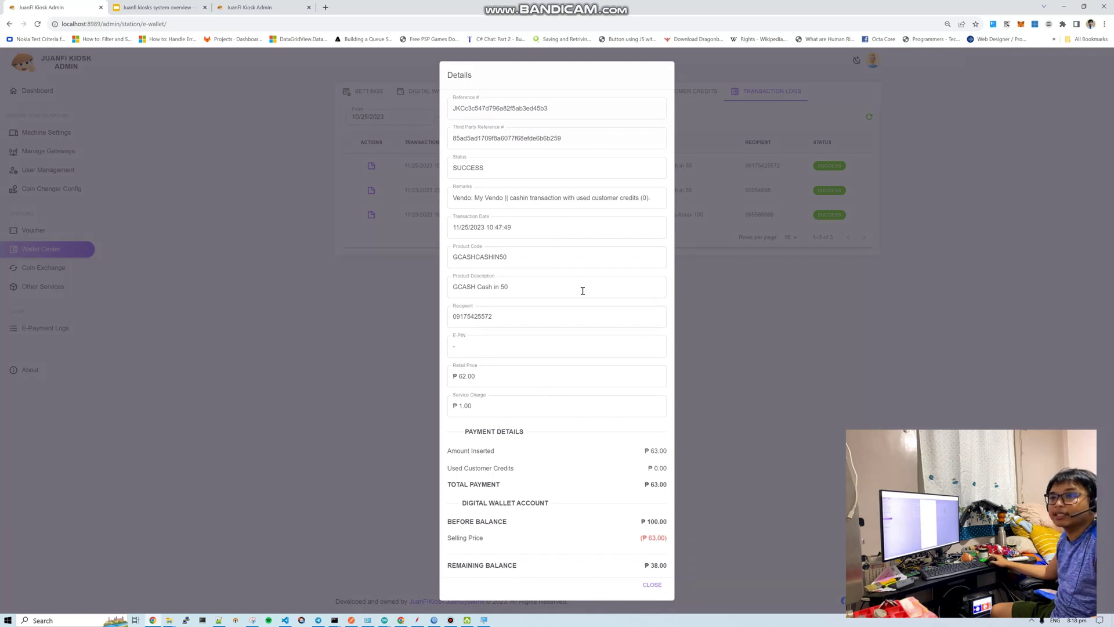
left_click(652, 586)
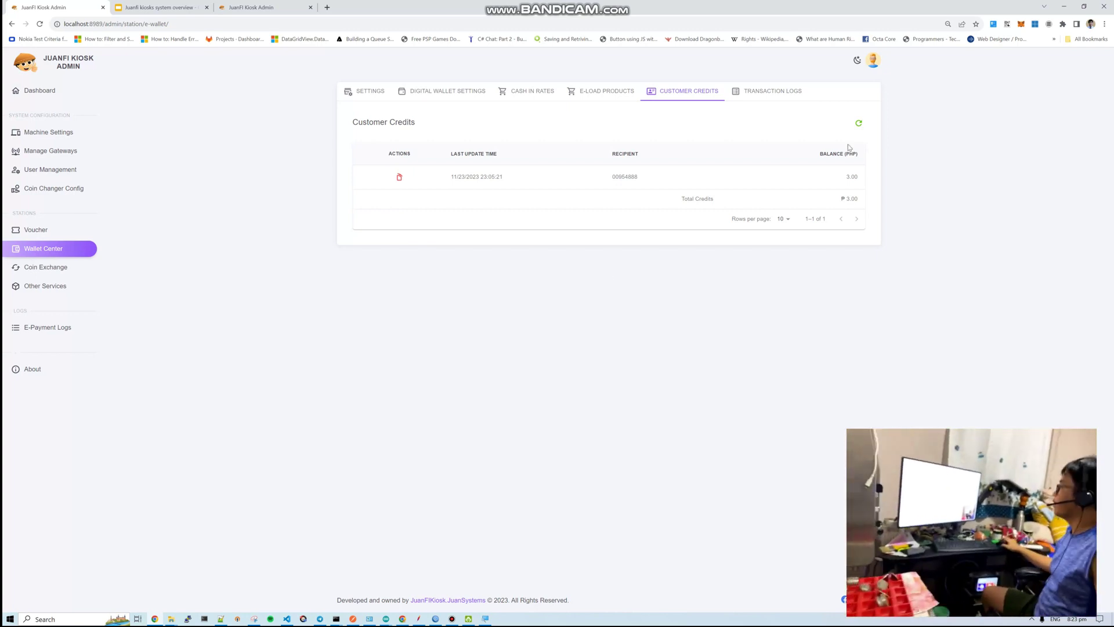
Refresh the customer credits and check the balance of the most recently updated recipient.
left_click(859, 124)
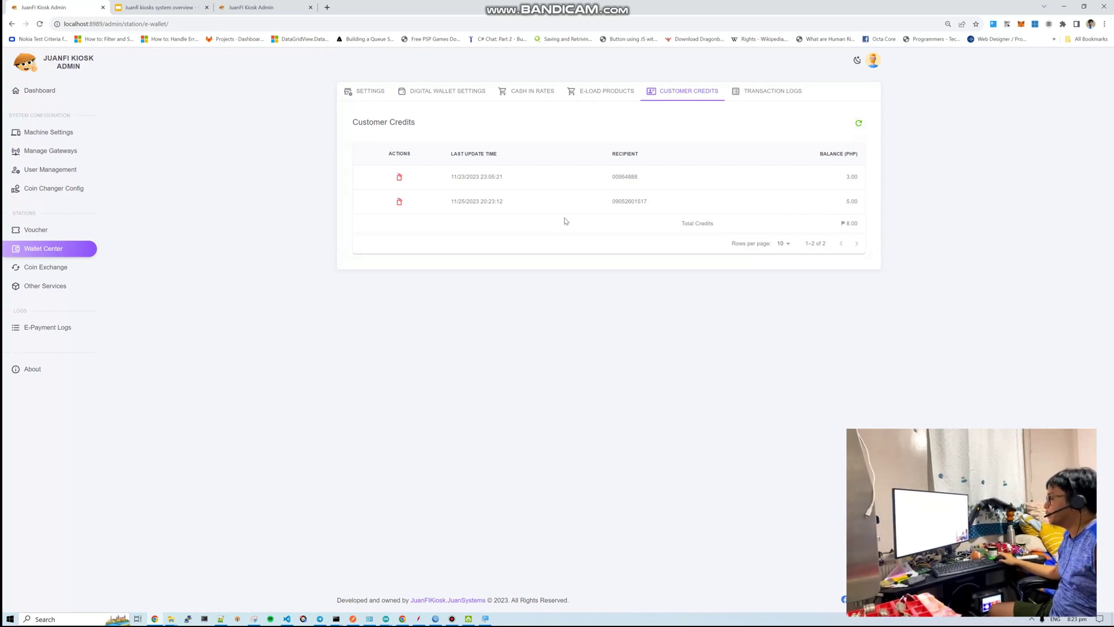
left_click_drag(862, 205, 829, 204)
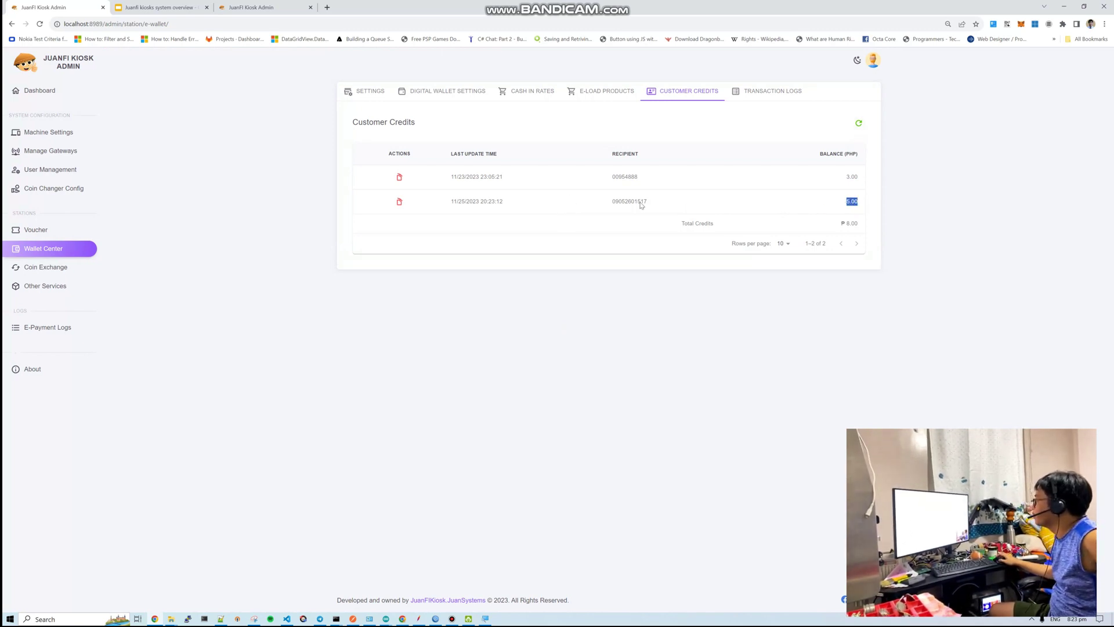
Check the most recently updated recipient's number and balance in the customer credits, and refresh the list.
left_click_drag(641, 204, 737, 208)
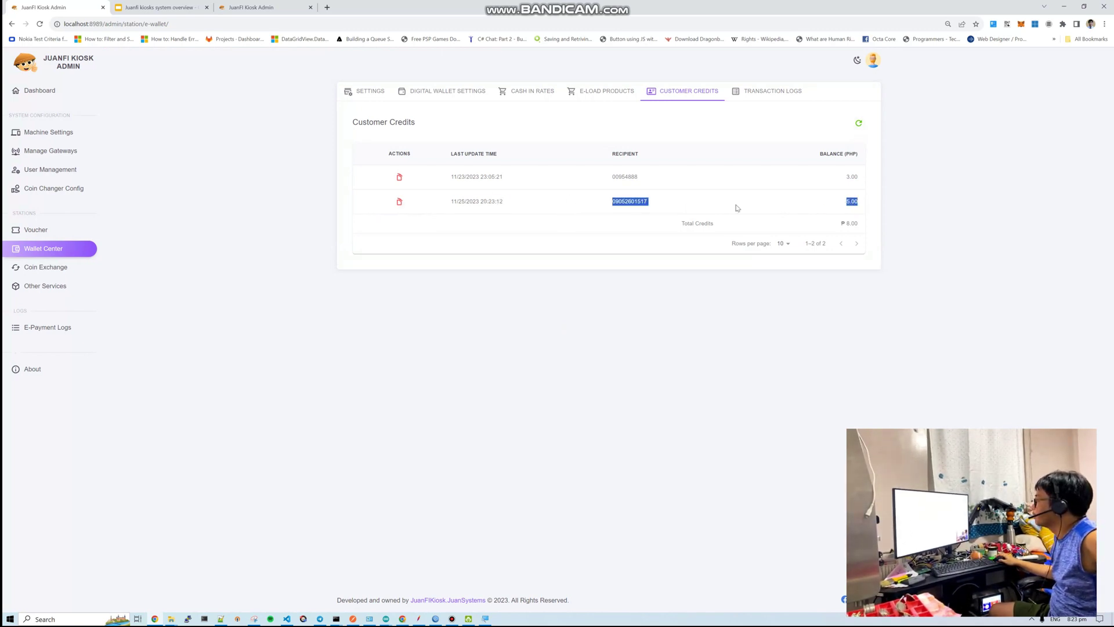
left_click(836, 203)
double_click(627, 200)
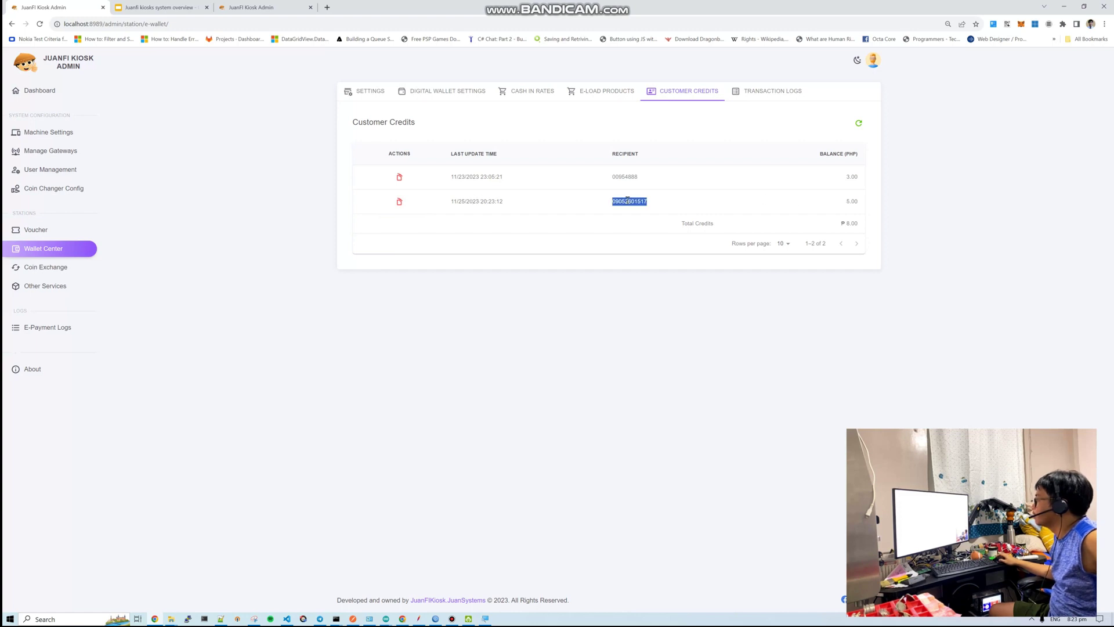
left_click(739, 200)
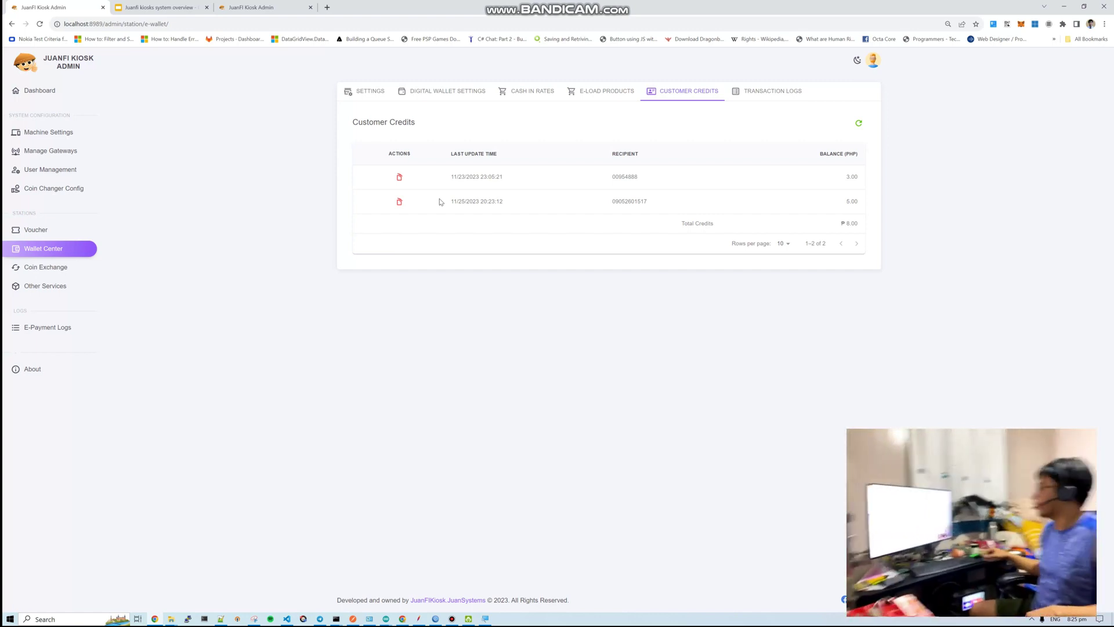
left_click(858, 125)
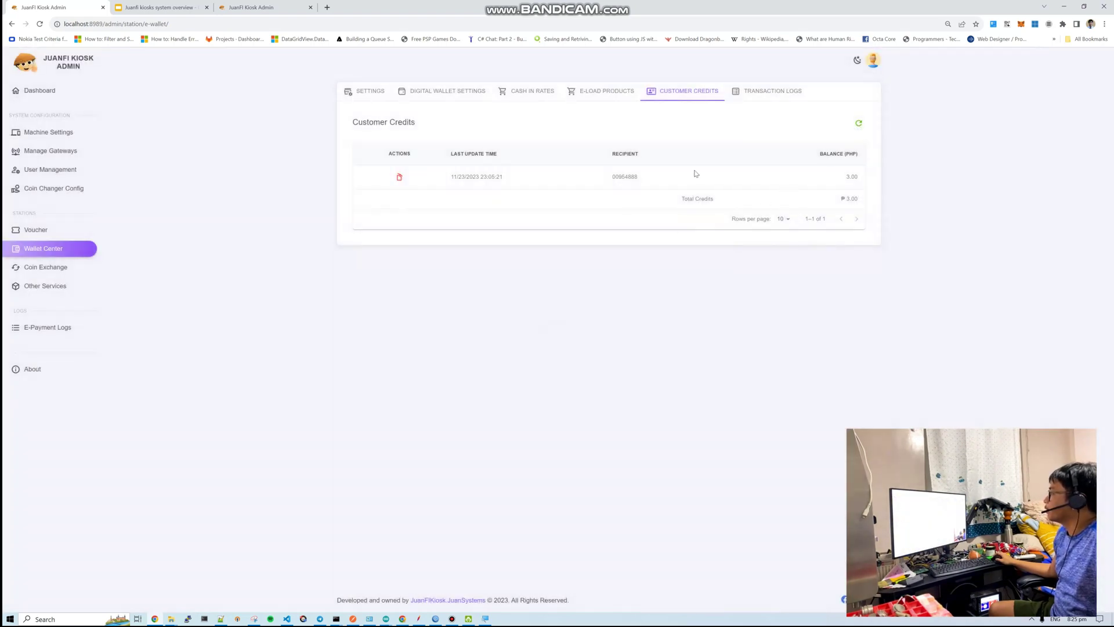
Inspect the payment and refund details of the newest Globe Amax 10 transaction in the transaction logs, including its dispensed amount.
left_click(772, 93)
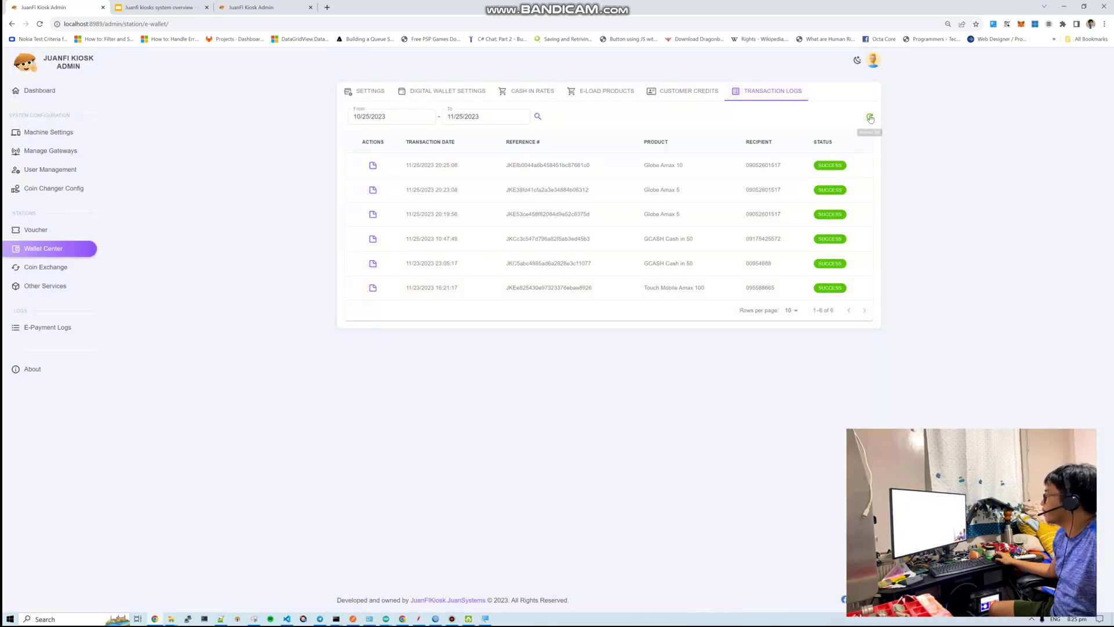
left_click(373, 165)
scroll(577, 478, "down", 2)
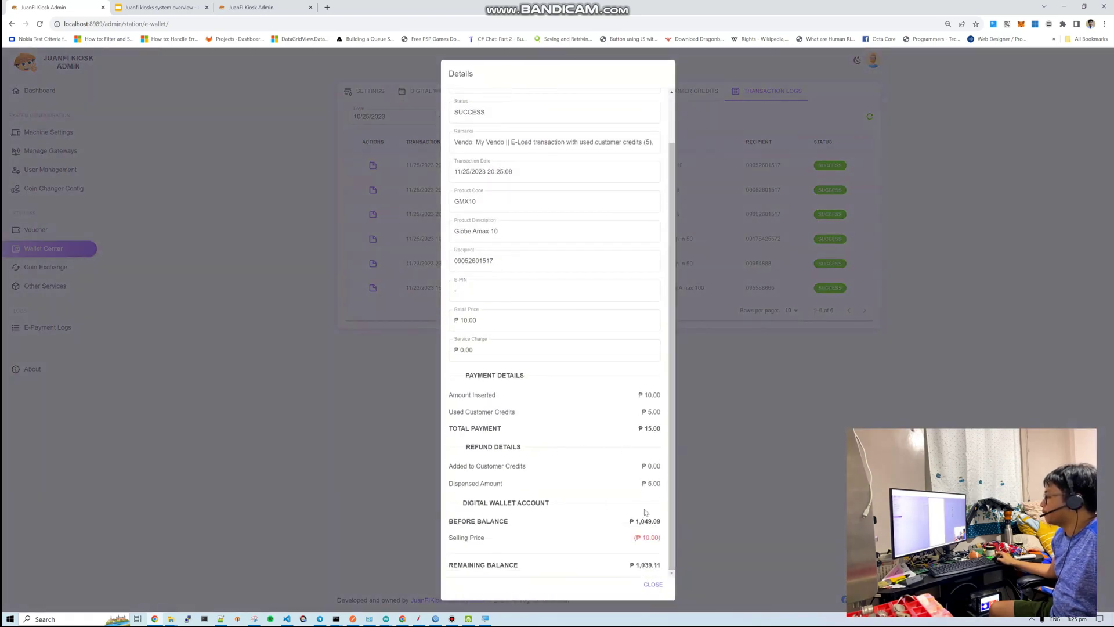
left_click_drag(662, 484, 448, 486)
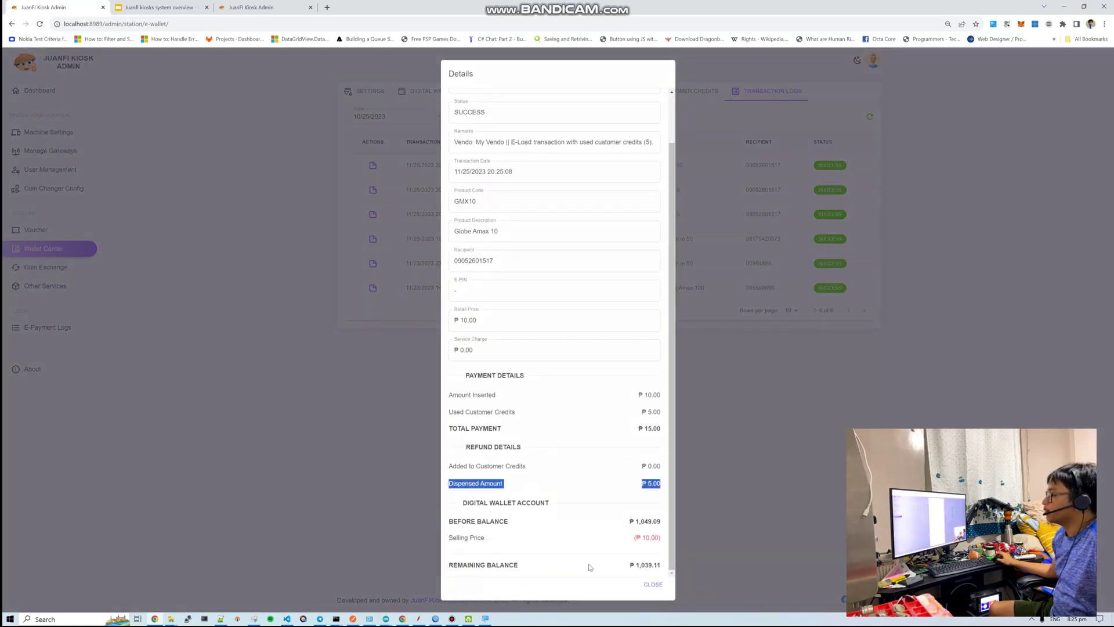
left_click(662, 588)
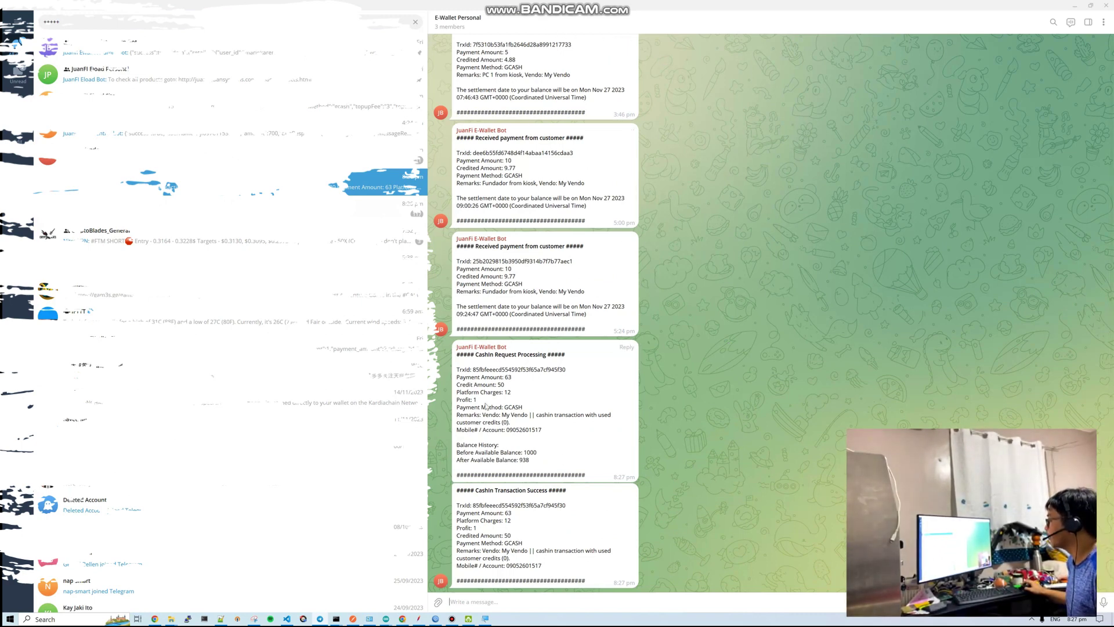
Examine the cash-in request and cash-in success notifications in Telegram's E-Wallet Personal group, including the platform charges.
left_click_drag(476, 365, 538, 445)
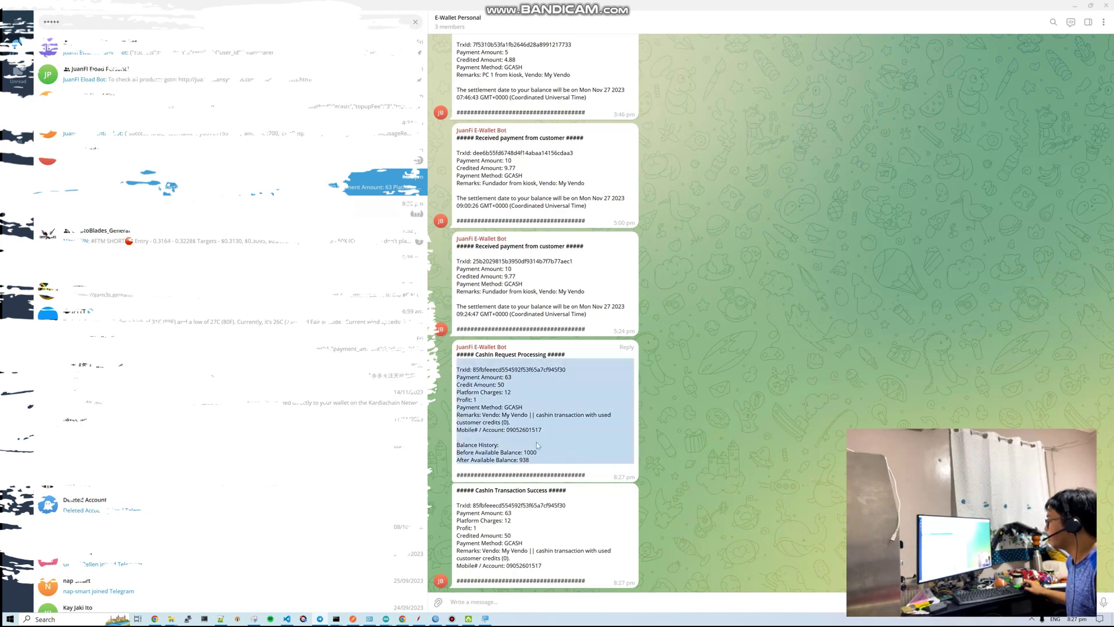
left_click(507, 374)
double_click(490, 393)
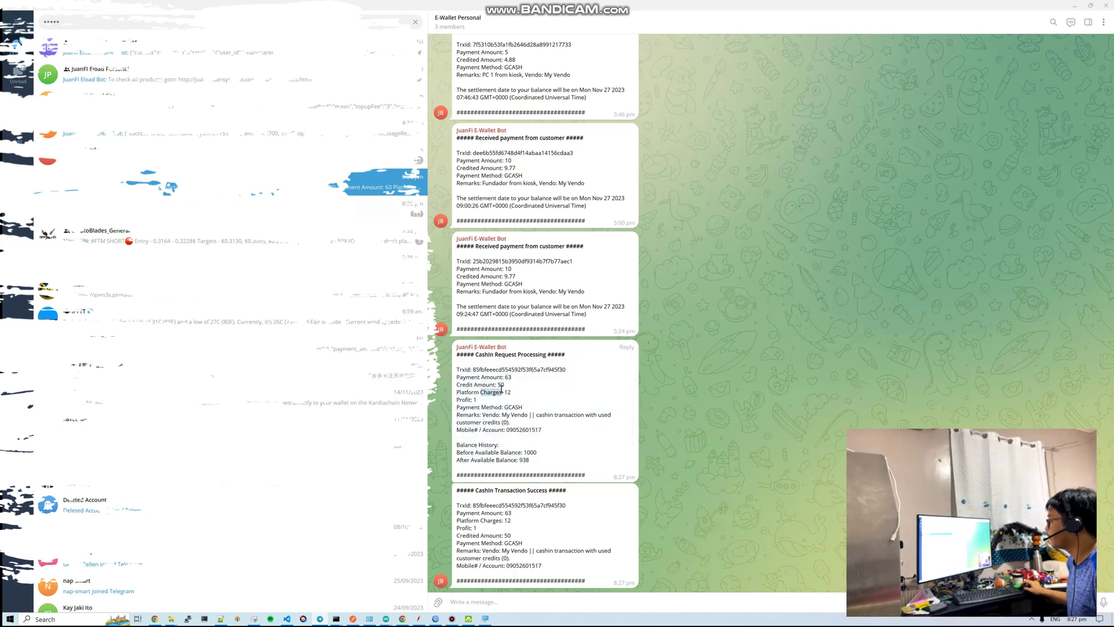
triple_click(477, 517)
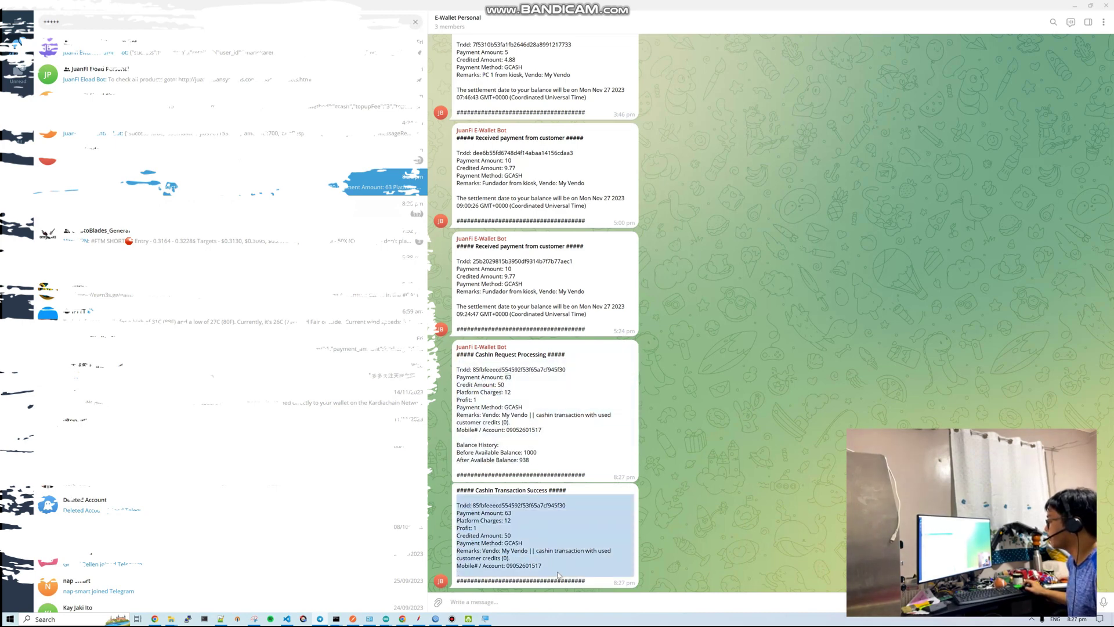
Return to the kiosk admin in the browser, refresh the transaction logs and locate the newest GCASH Cash in 50 entry.
left_click(1074, 10)
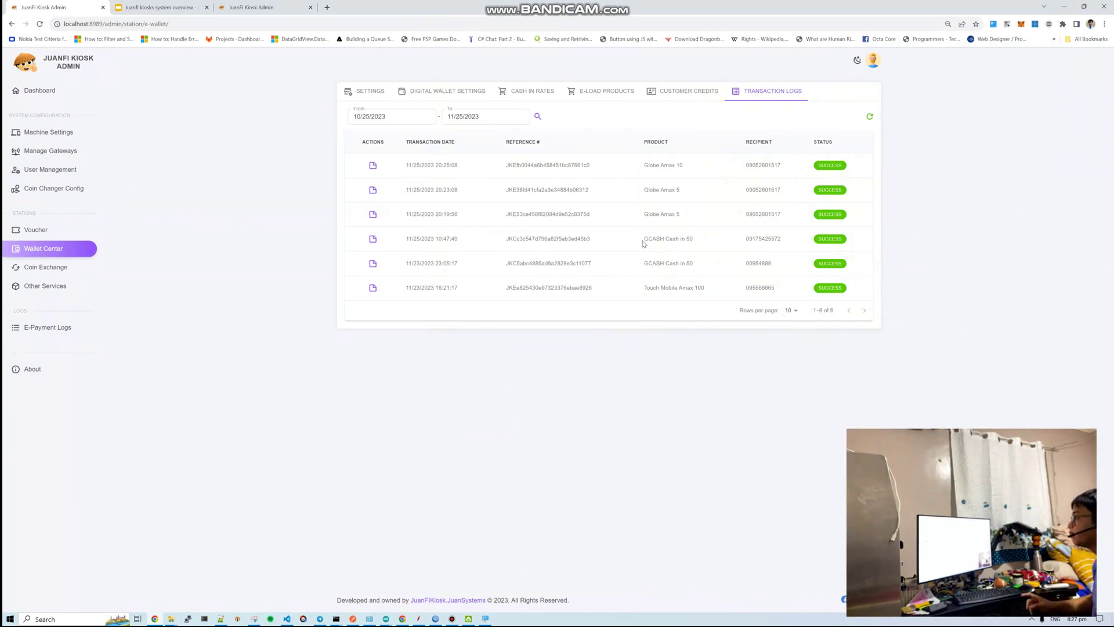
left_click(870, 117)
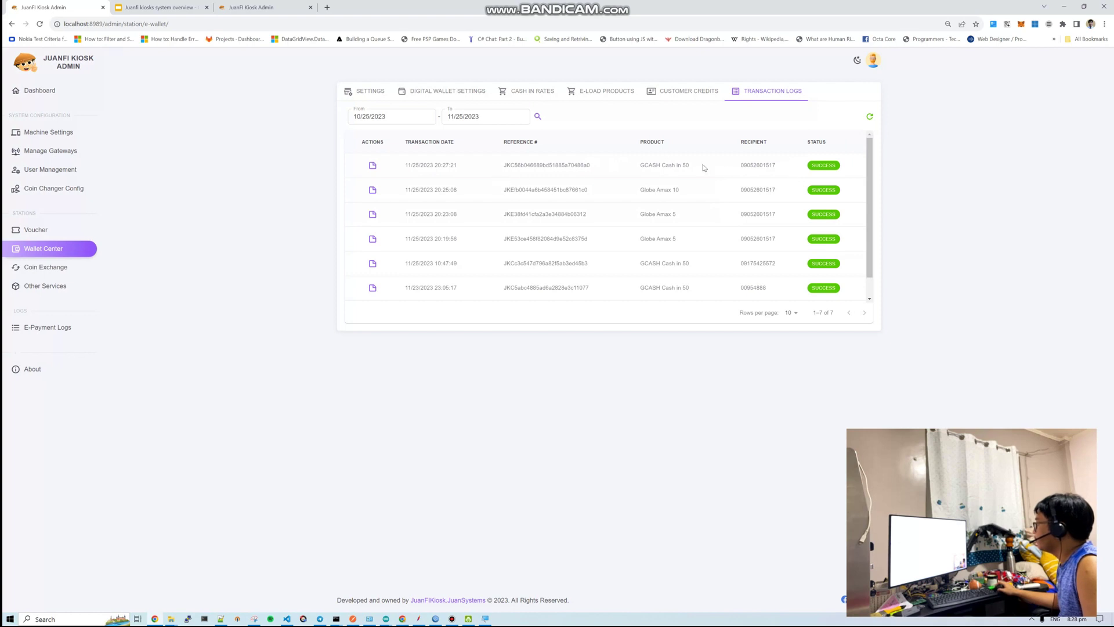
left_click_drag(705, 168, 637, 164)
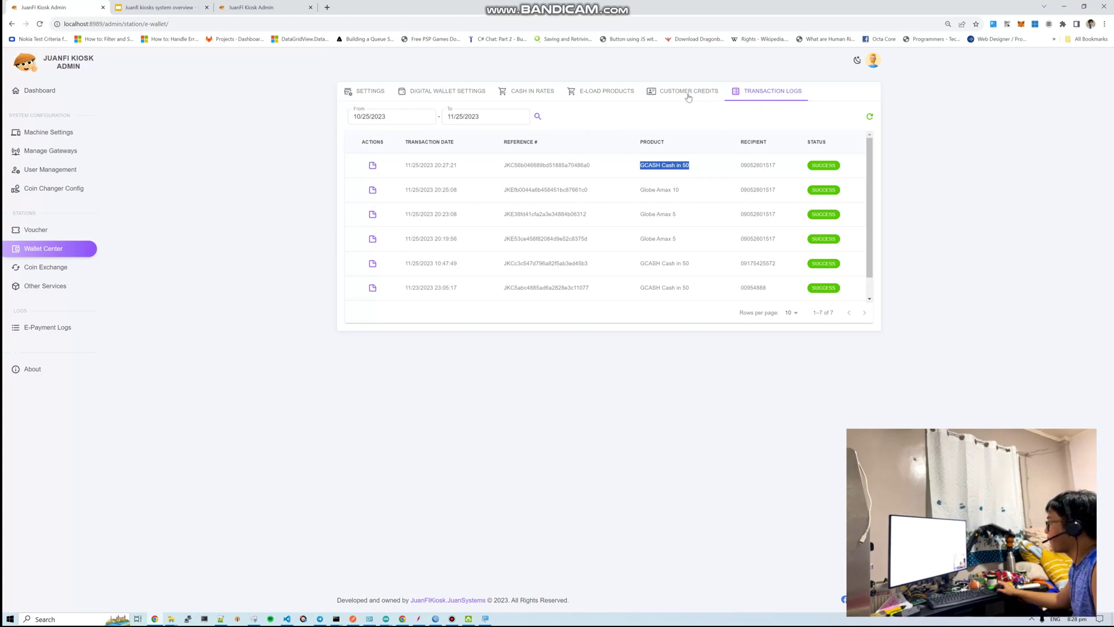
Review the coin hopper note on the Kiosk as Eload Station Setup slide and go to the Kiosk as Coin Exchange Station Setup slide.
left_click(177, 6)
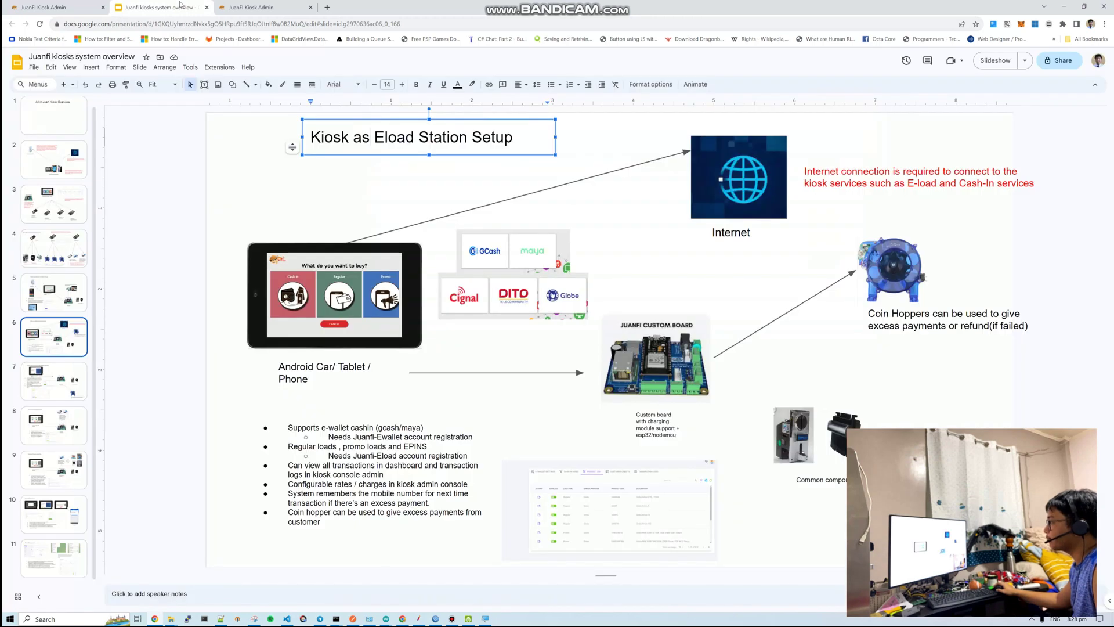
left_click(270, 215)
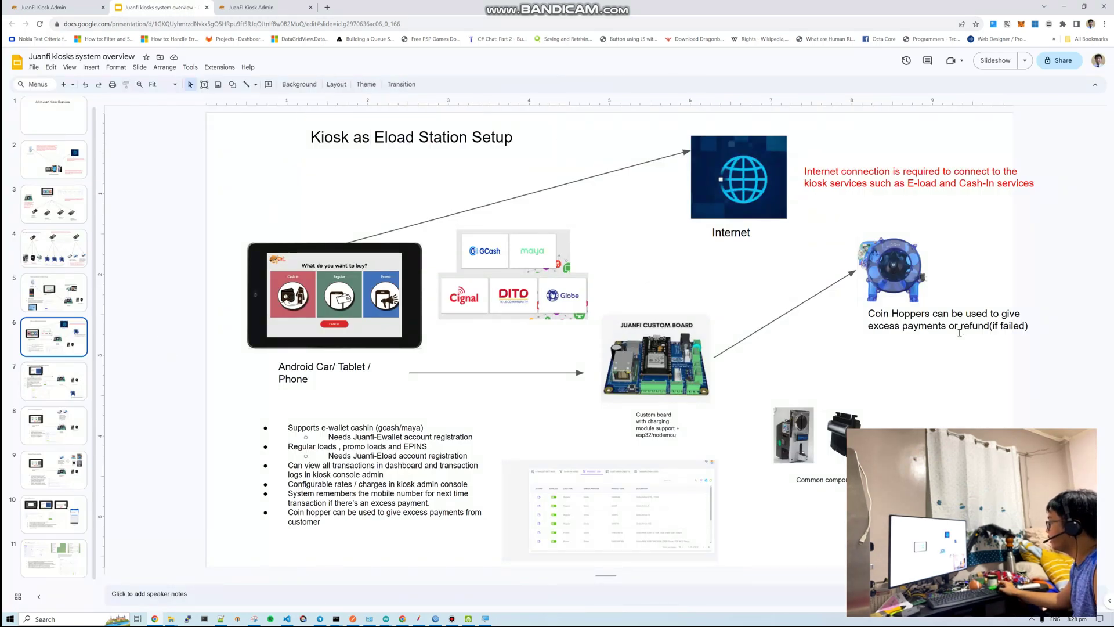
left_click(937, 332)
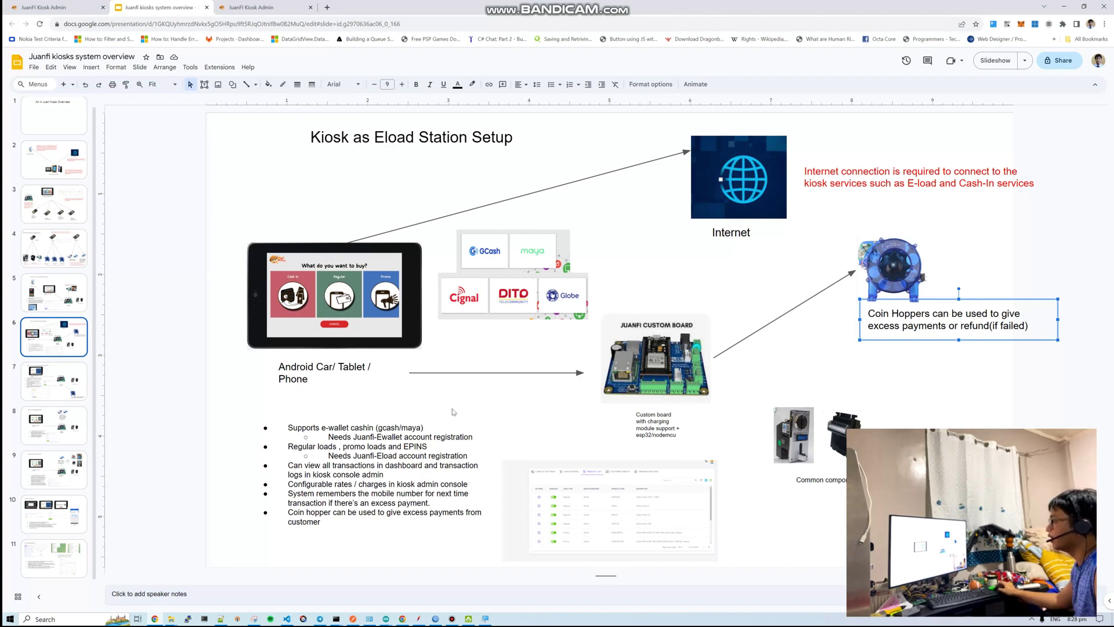
left_click(42, 381)
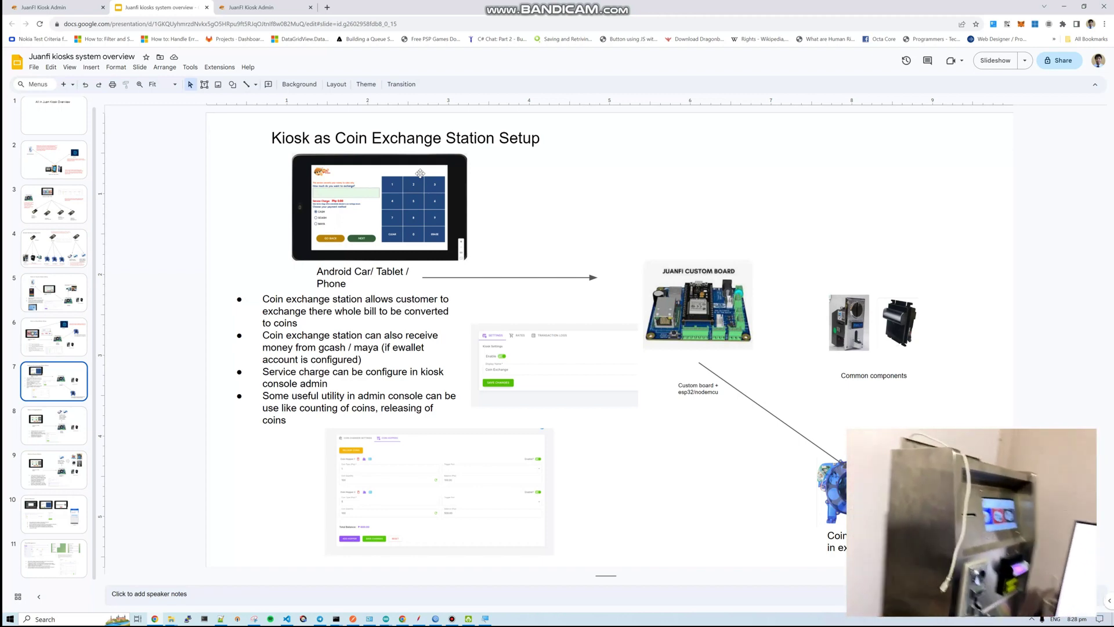
In the other kiosk admin at 10.10.10.106, look over the Coin Exchange station settings and the Coin Changer Config's coin hoppers.
left_click(250, 7)
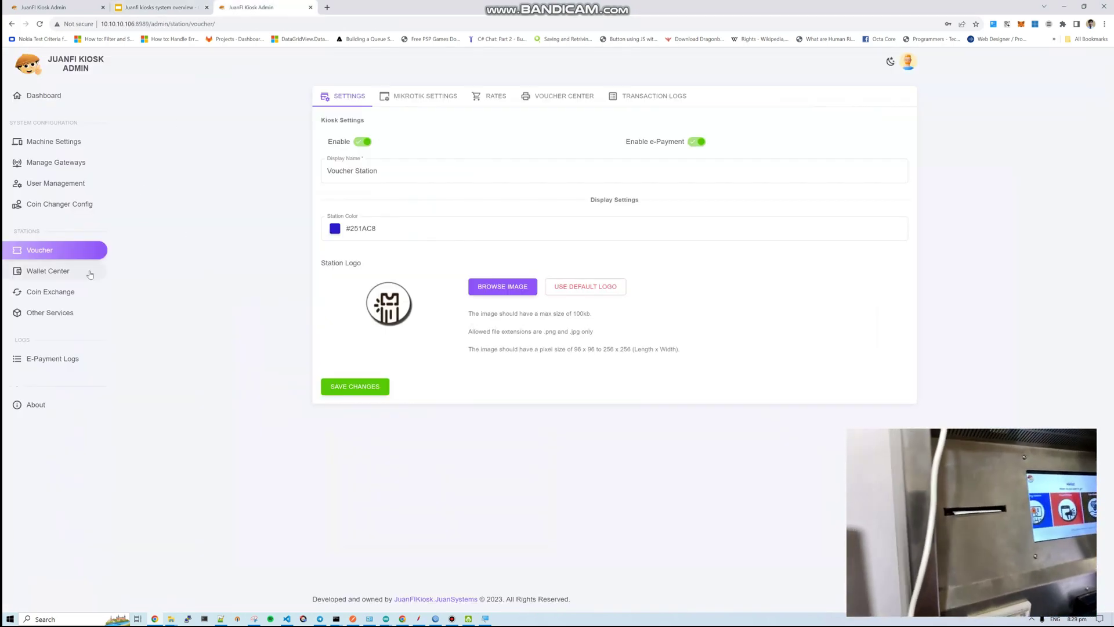
left_click(60, 299)
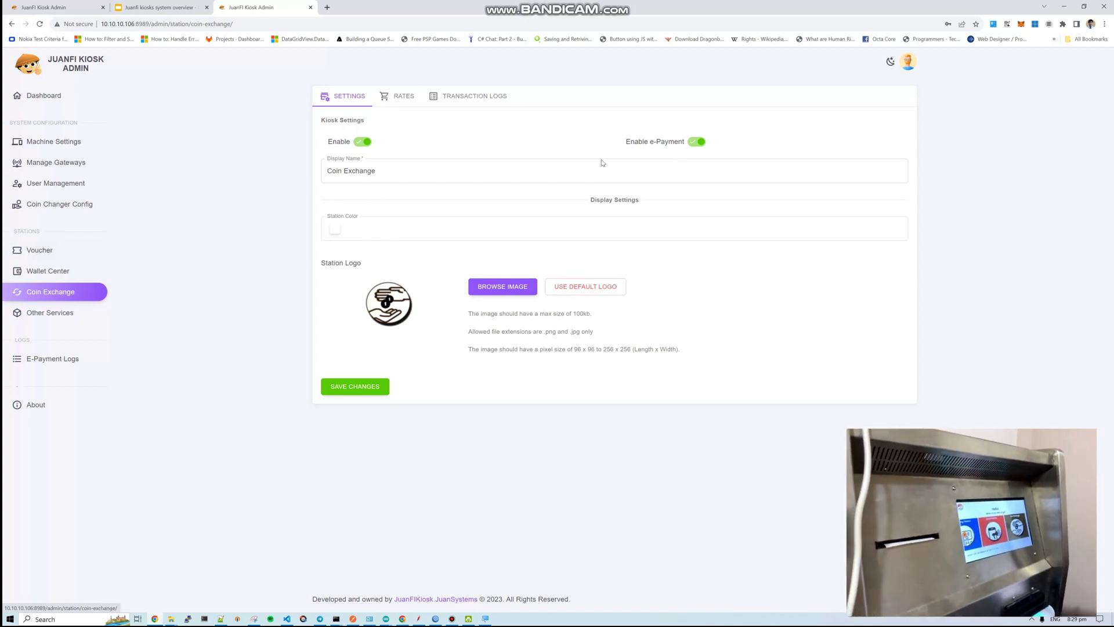
left_click(66, 204)
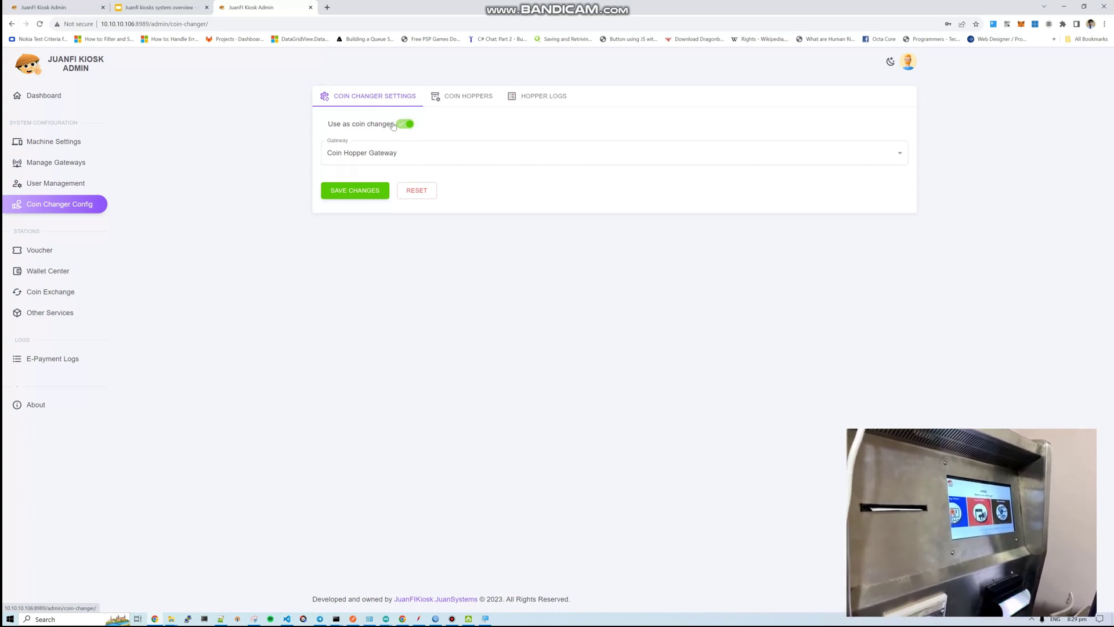
left_click(457, 99)
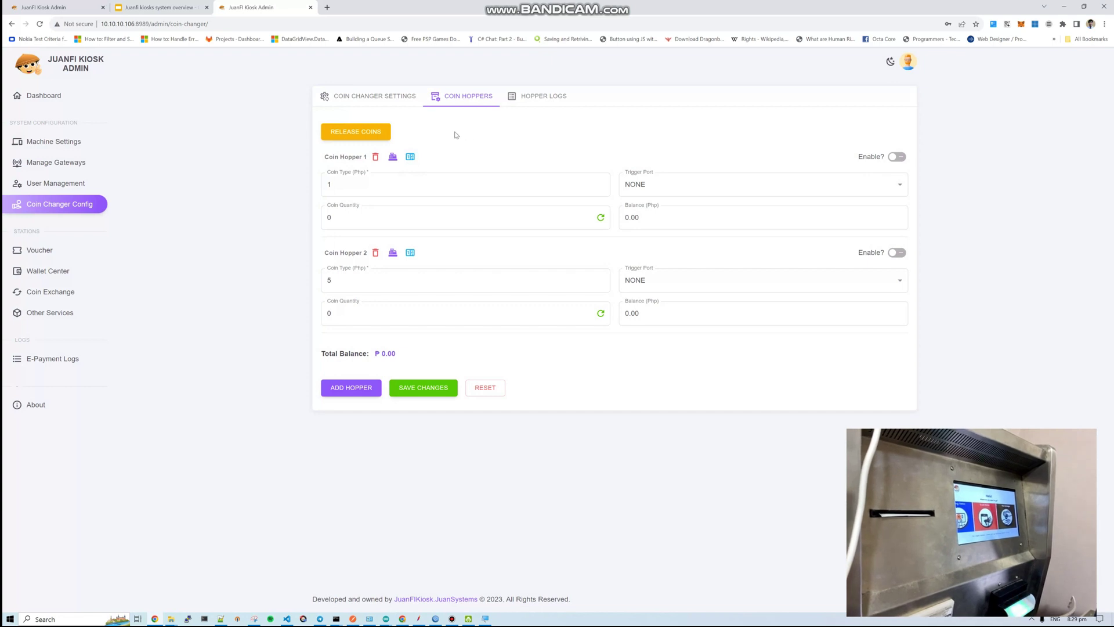
Revisit the coin exchange setup slide and check the coin types of Coin Hopper 1 and Coin Hopper 2.
left_click(172, 7)
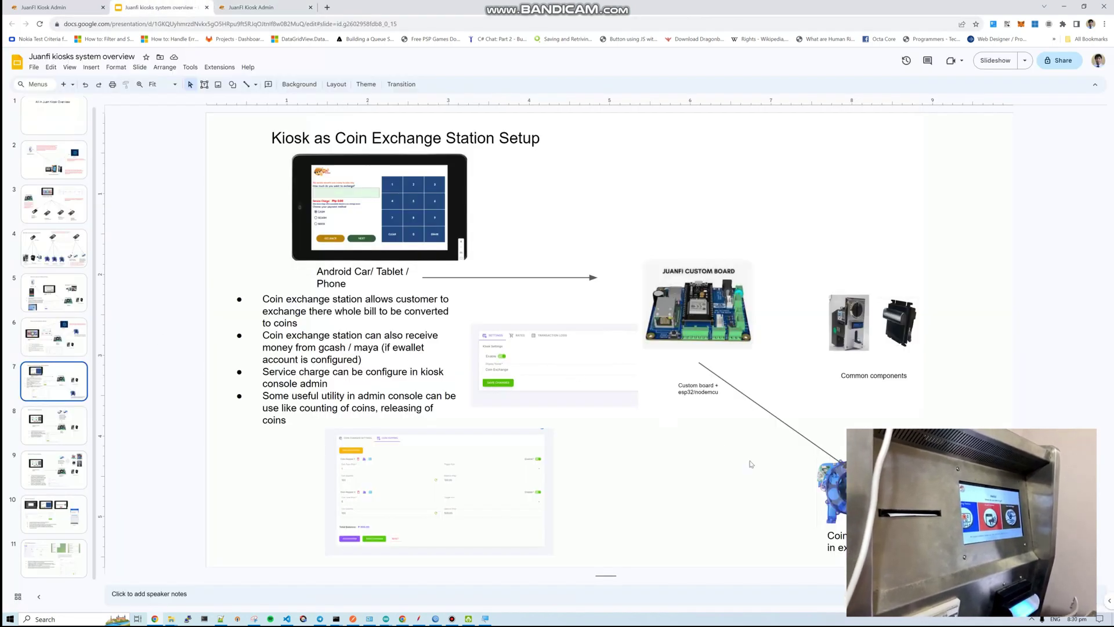
left_click(269, 4)
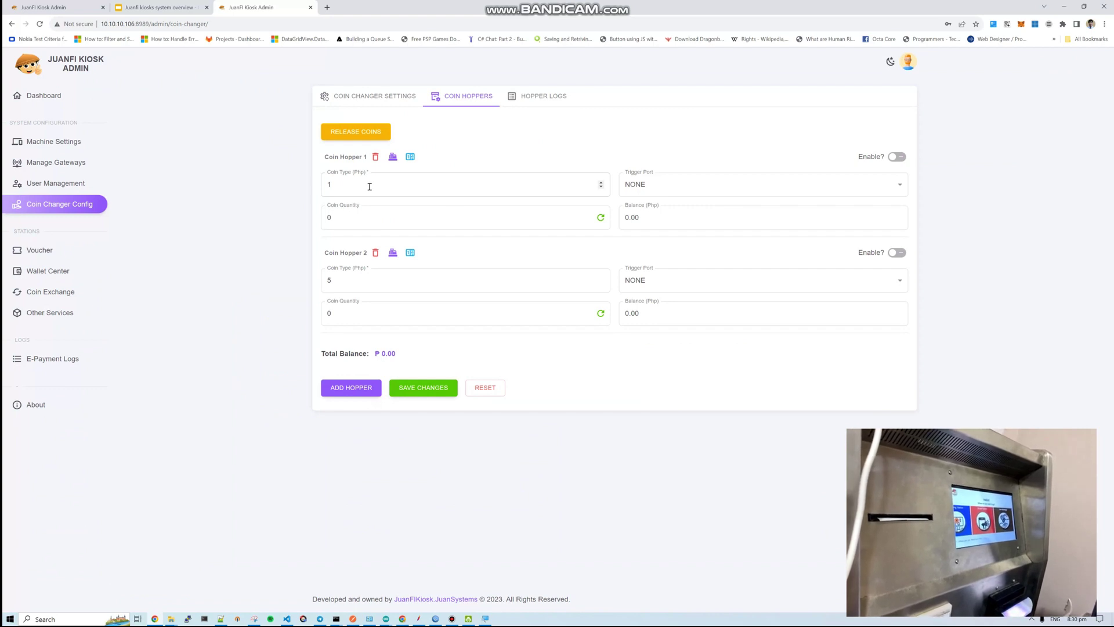
double_click(342, 185)
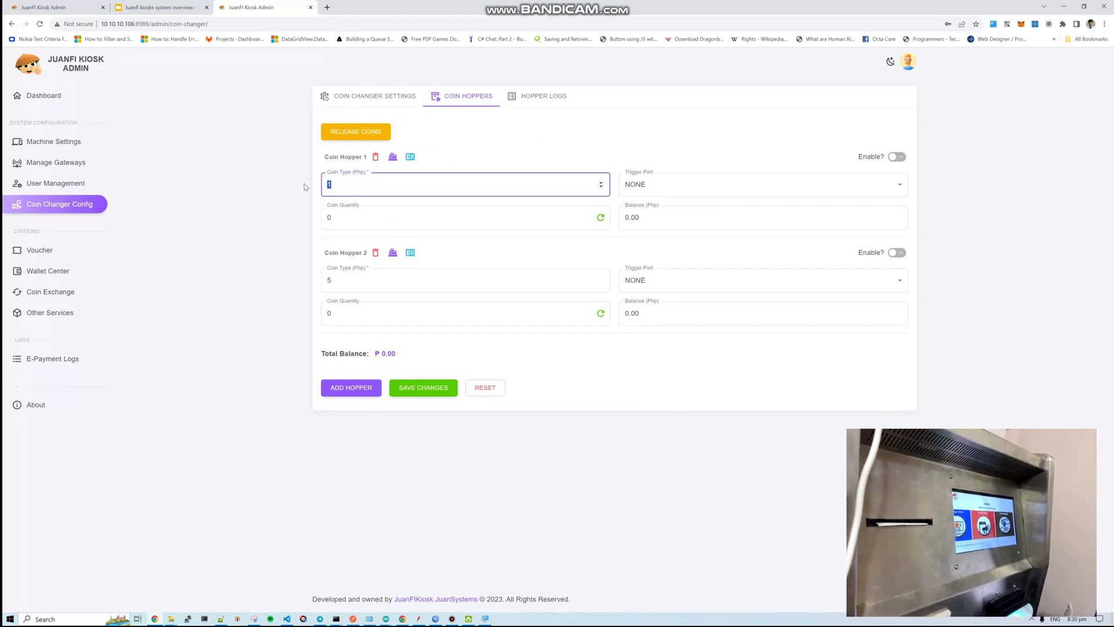
double_click(356, 284)
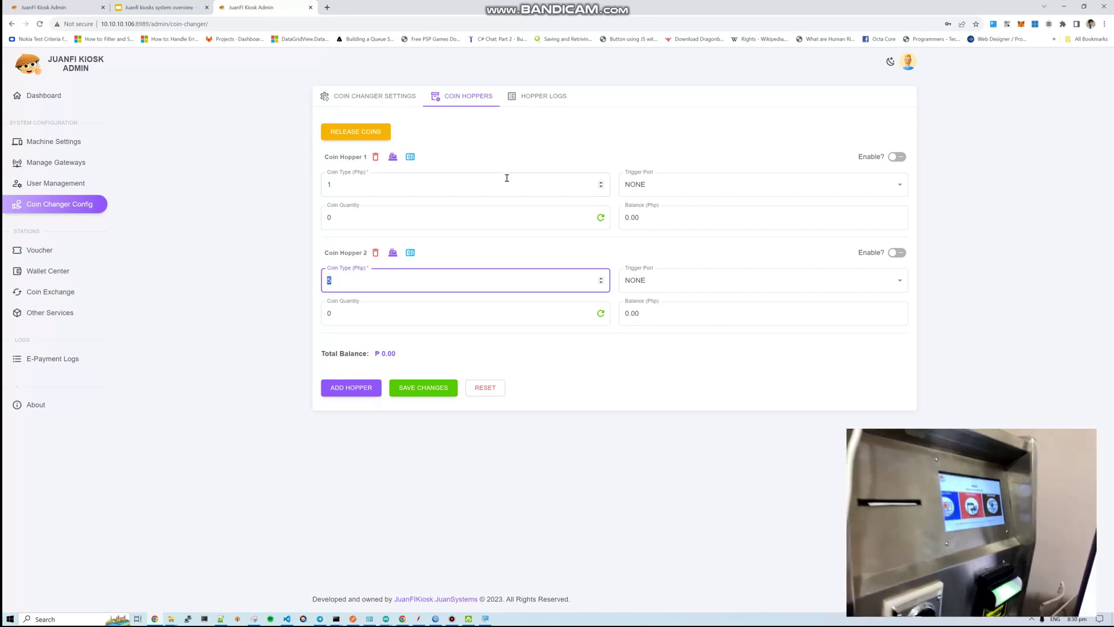
Switch to the localhost kiosk admin and open the coin hoppers in its Coin Changer Config.
left_click(126, 24)
left_click(47, 7)
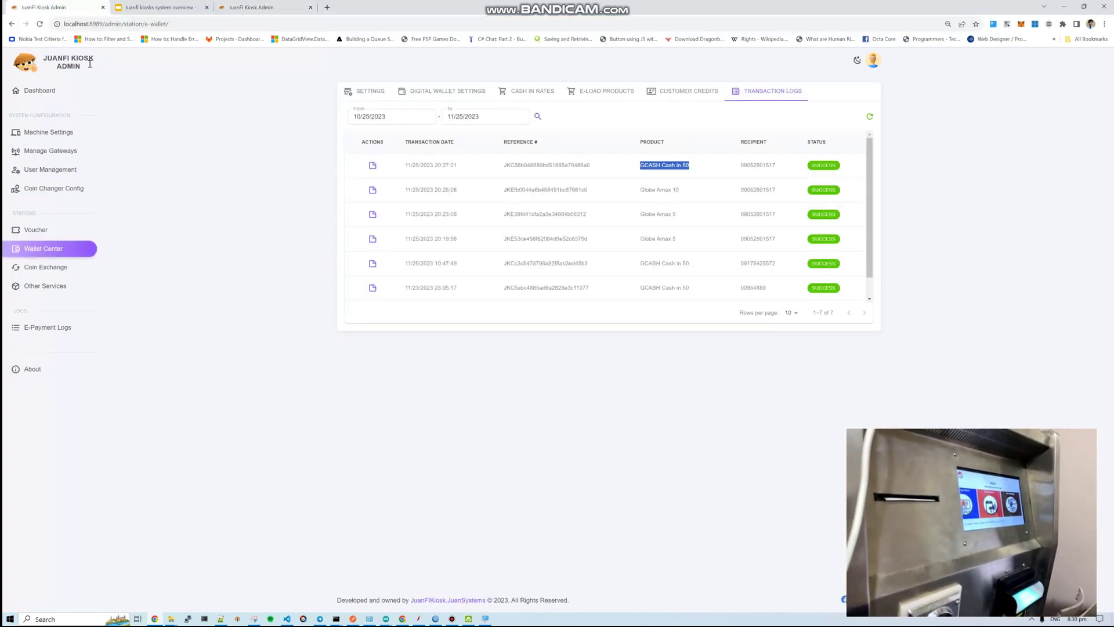
left_click(60, 192)
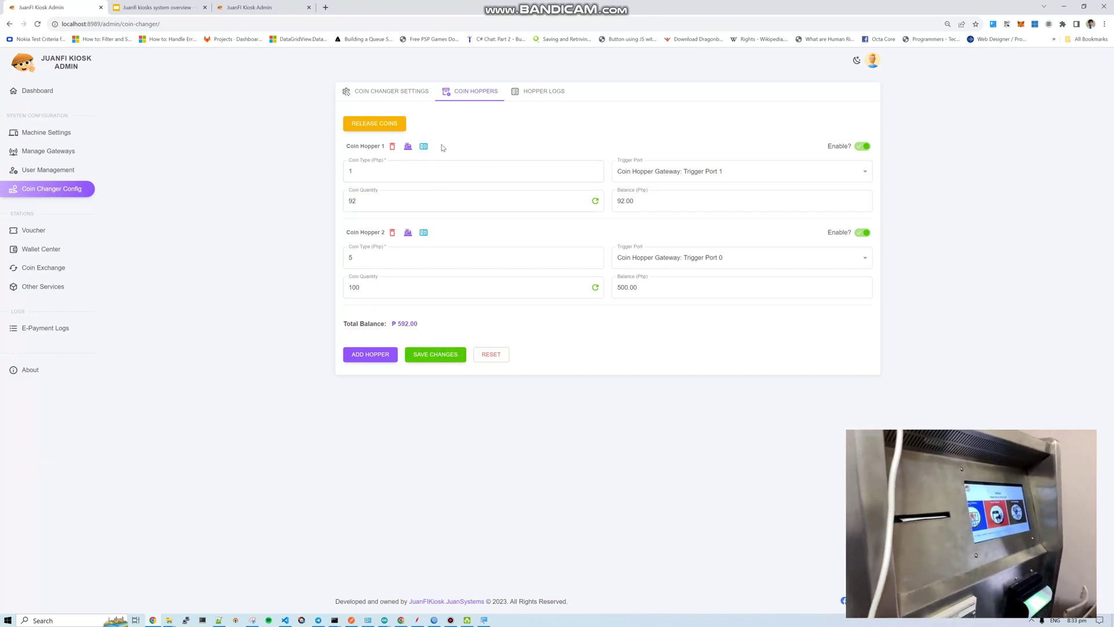
Examine the Adjust Actual Count option in Manage Coins for Coin Hopper 1, and cancel without changing the count.
left_click(408, 147)
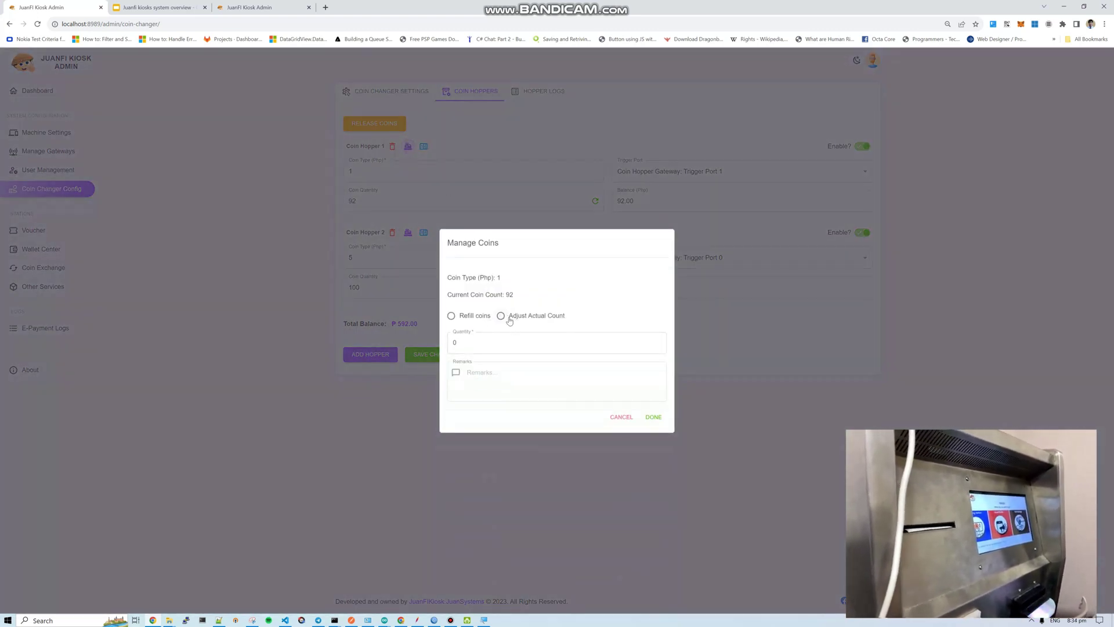
left_click(500, 316)
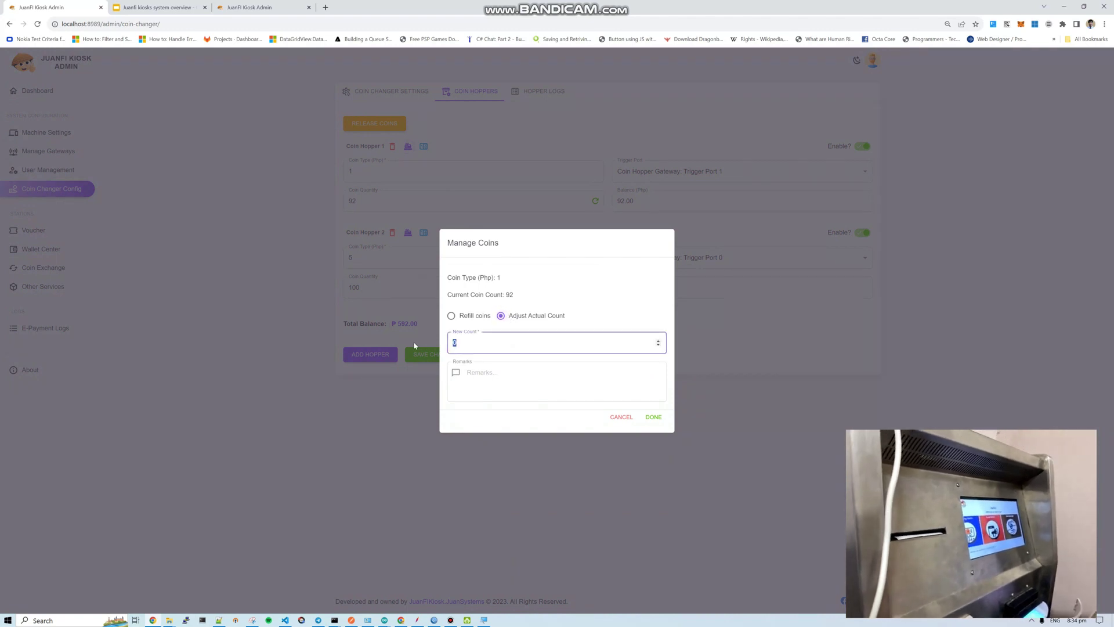
left_click(607, 419)
double_click(508, 302)
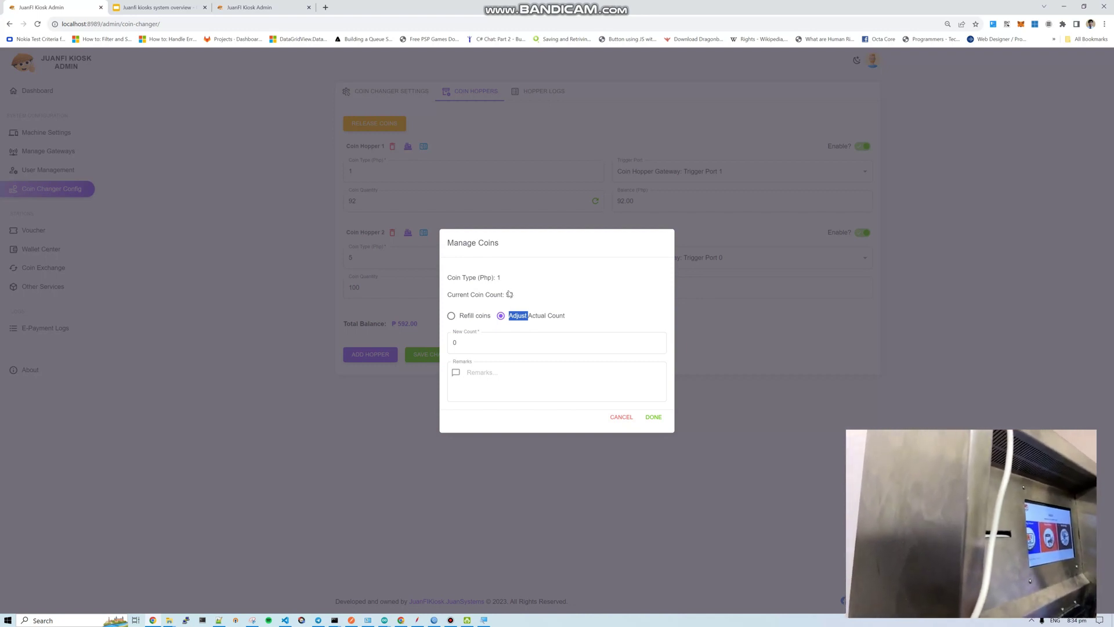
left_click(463, 348)
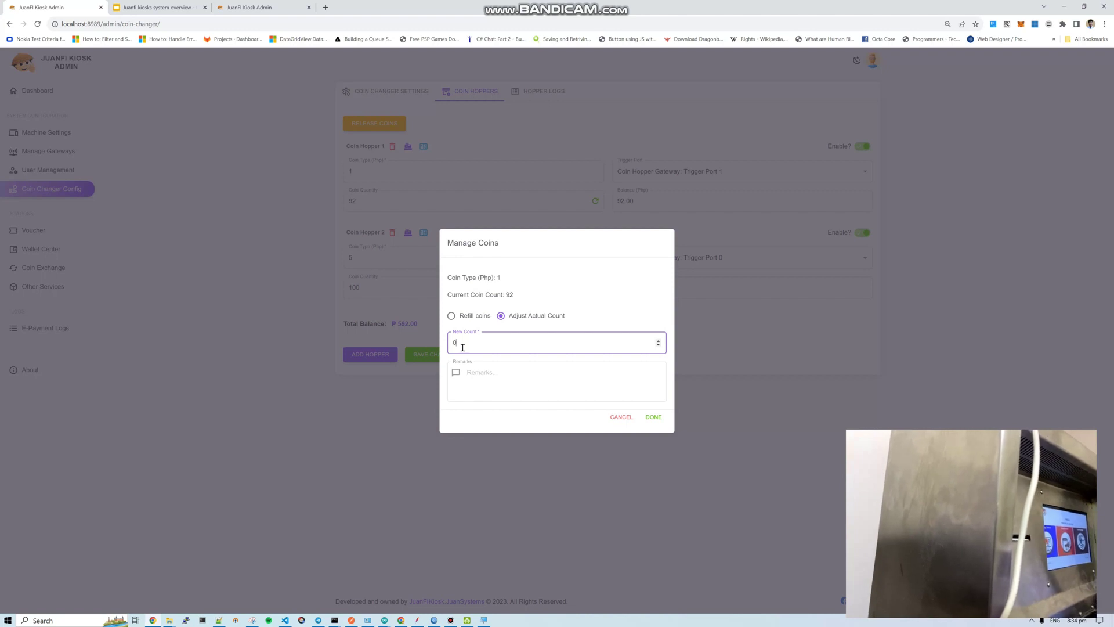
double_click(485, 342)
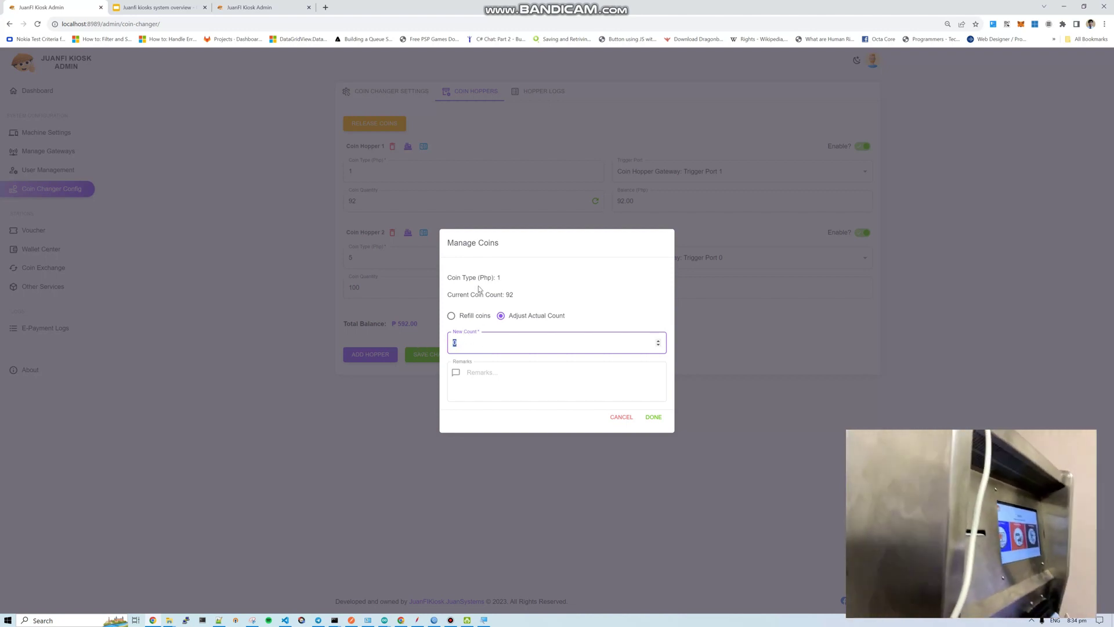
left_click(621, 417)
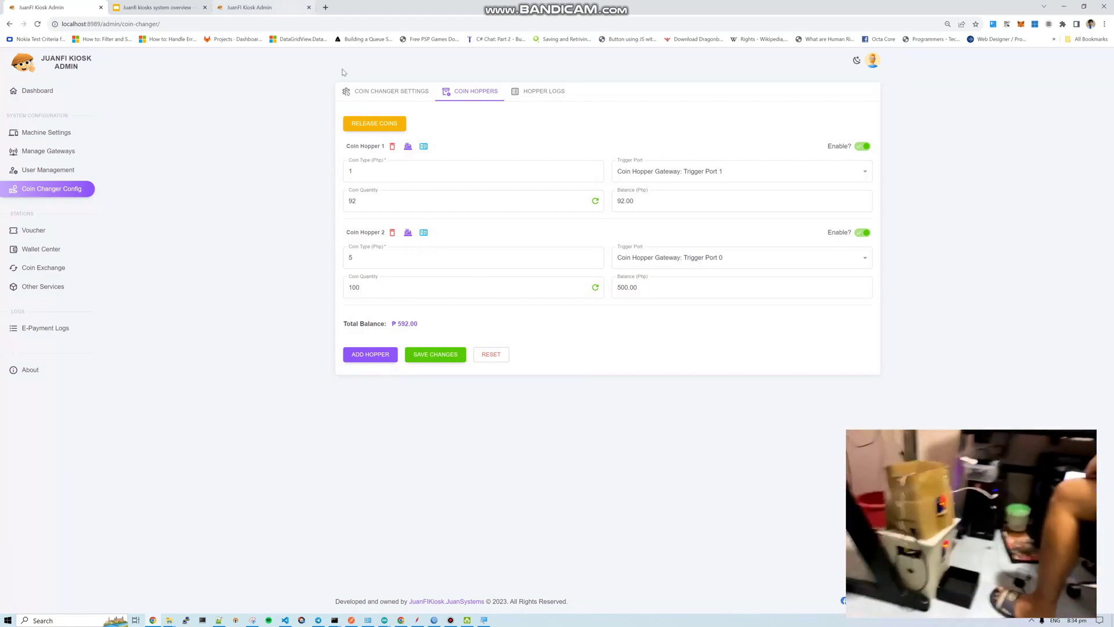
Run the Coin Counter for Coin Hopper 1, and close it without counting more coins.
left_click(424, 147)
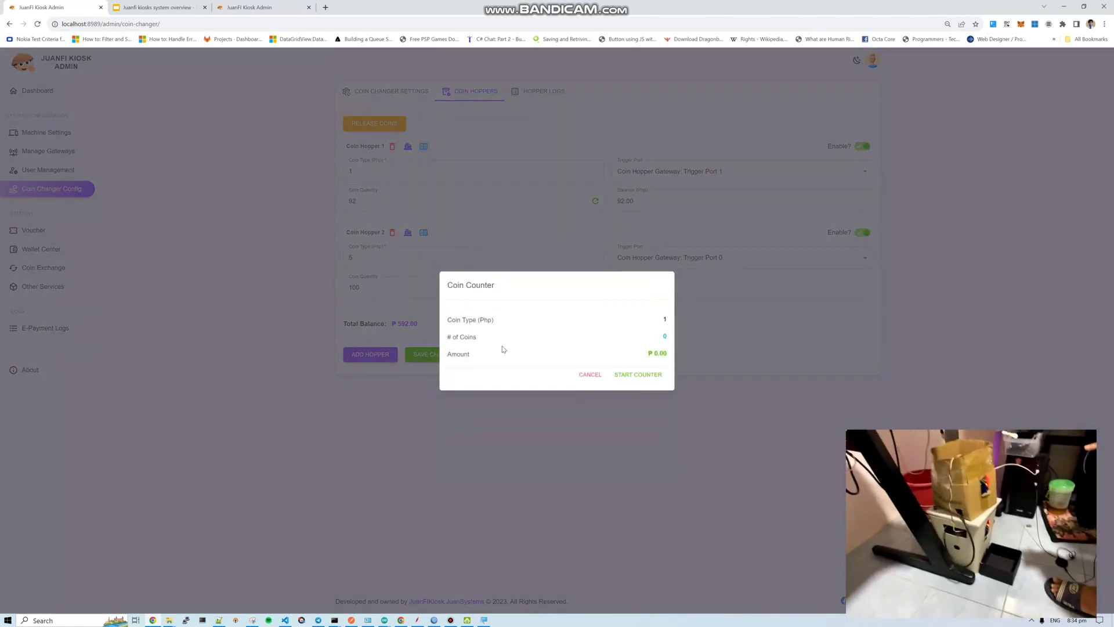
left_click(648, 380)
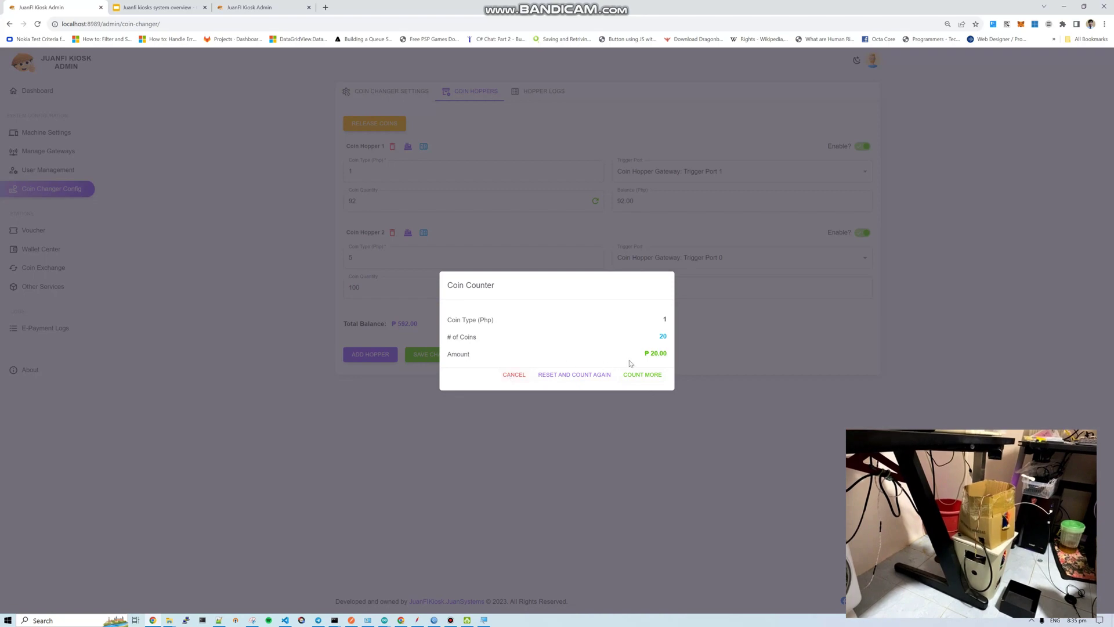
left_click(516, 375)
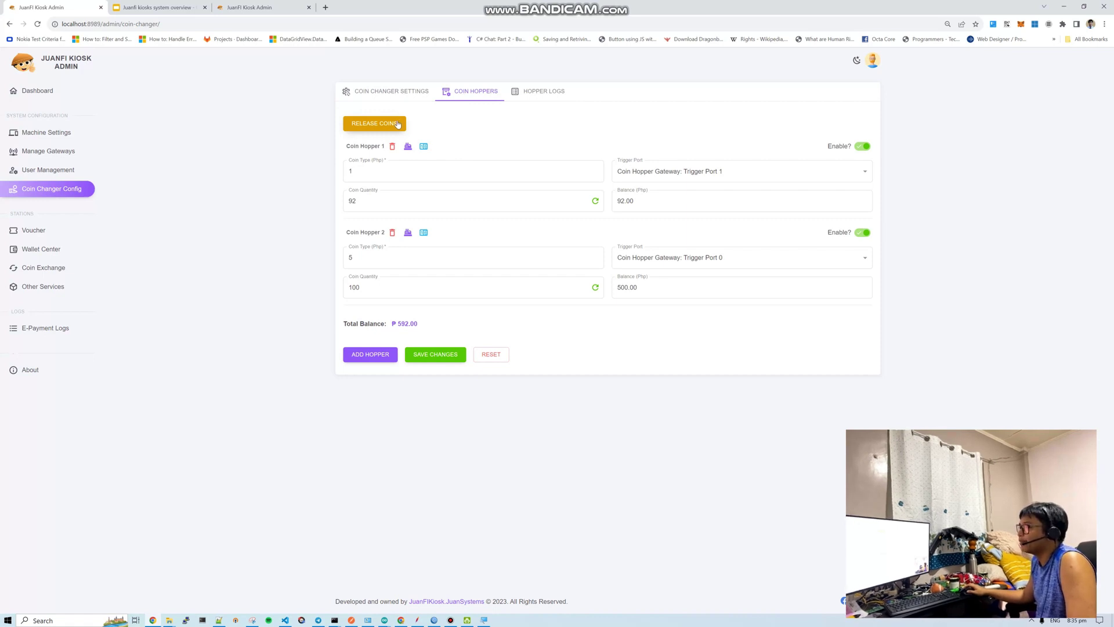
Release coins from the hoppers with the amount to dispense set to 19.
left_click(398, 125)
left_click(573, 338)
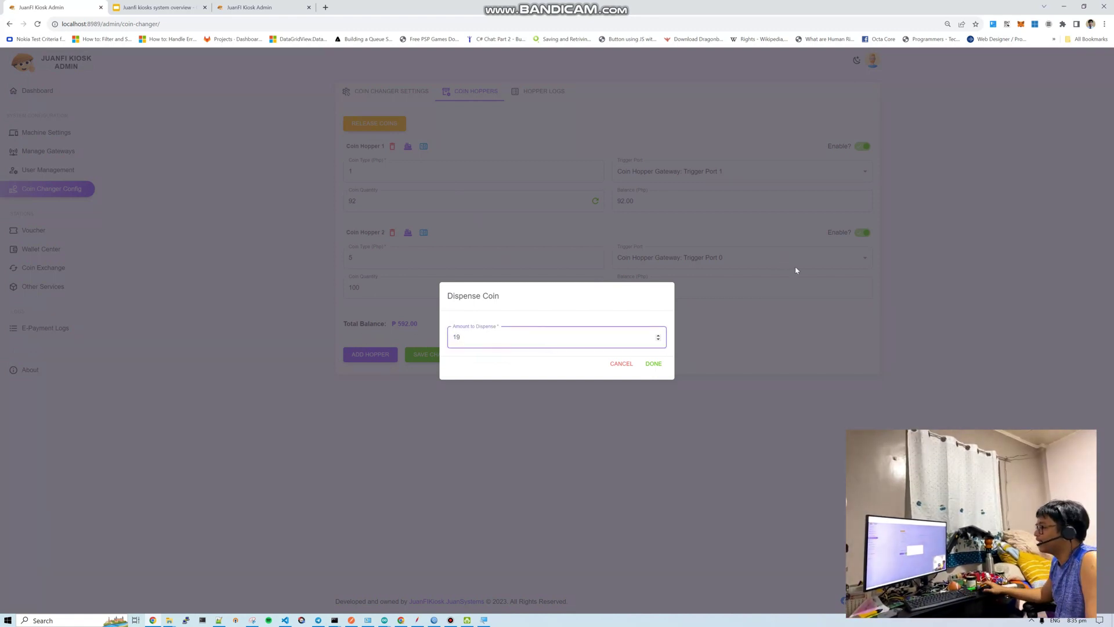
left_click(651, 365)
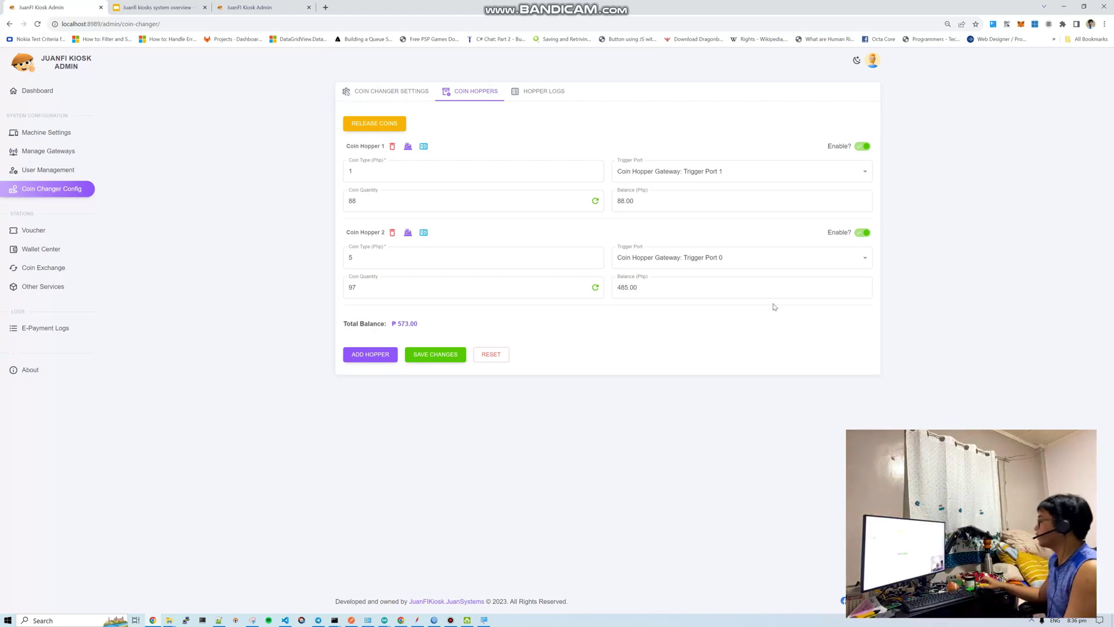
Examine the latest Release Coin entries in the hopper logs, comparing coin type, expected and actual quantities, and balances before and after.
left_click(551, 97)
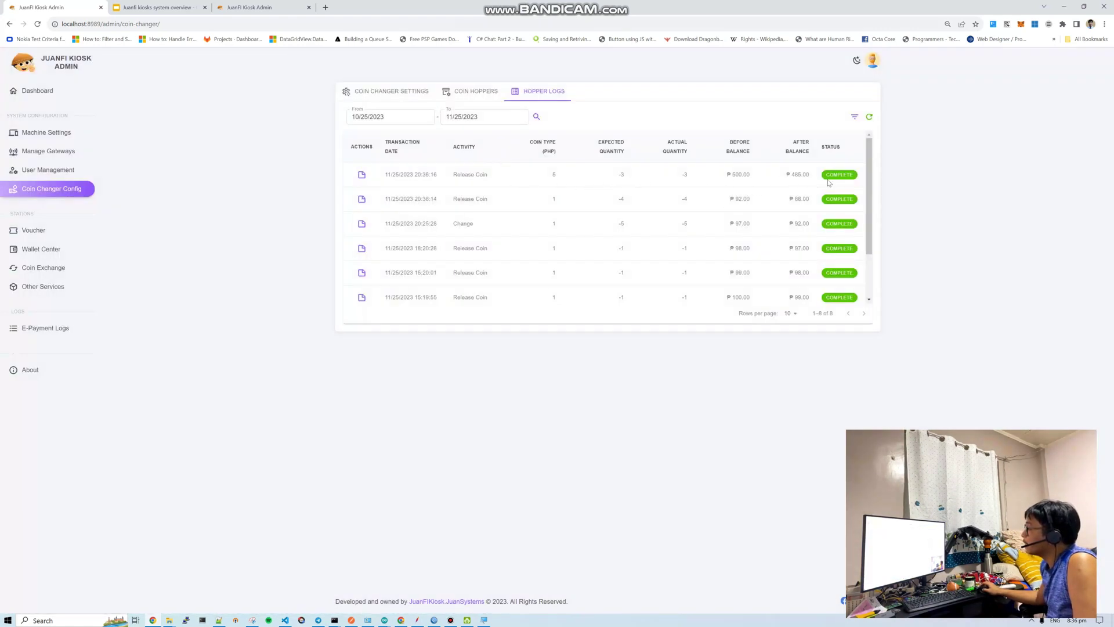
left_click_drag(402, 174, 571, 182)
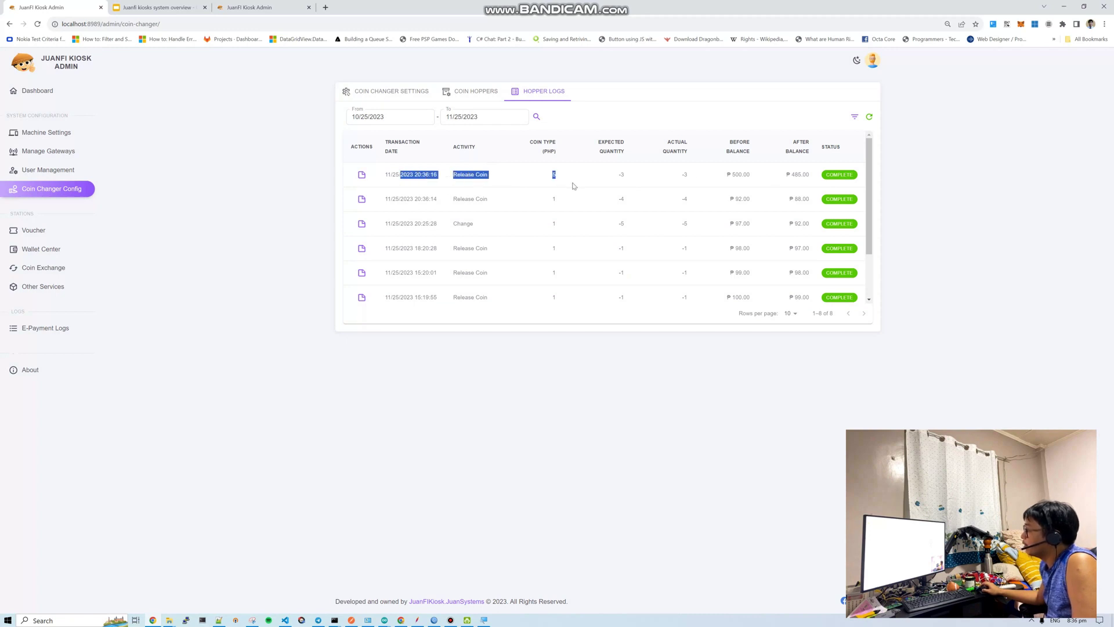
left_click(545, 183)
left_click_drag(757, 208, 375, 177)
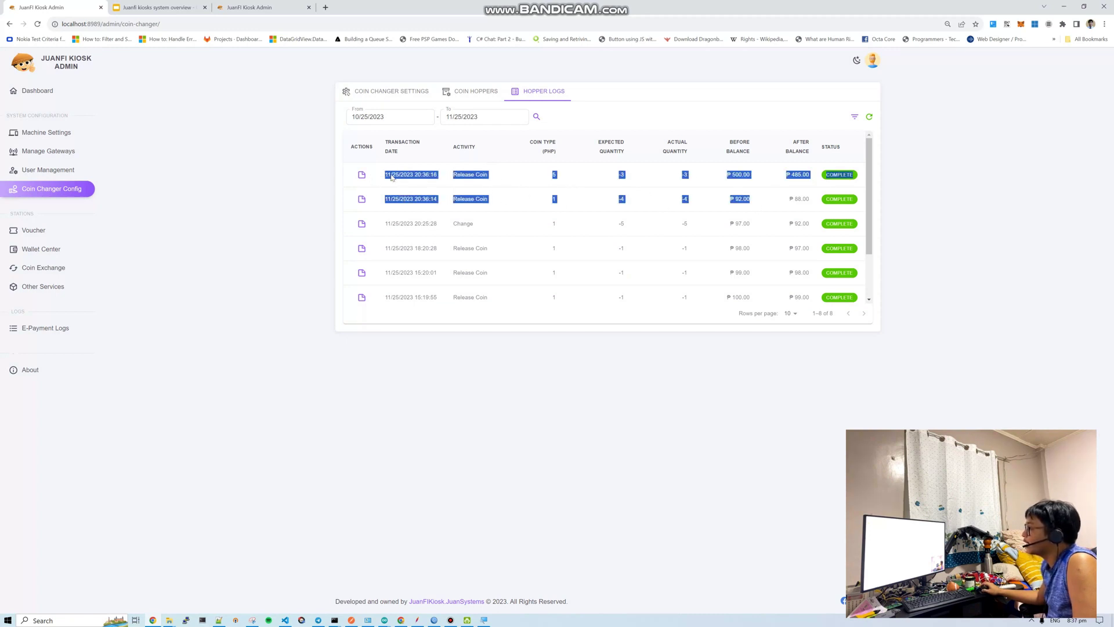
left_click(604, 183)
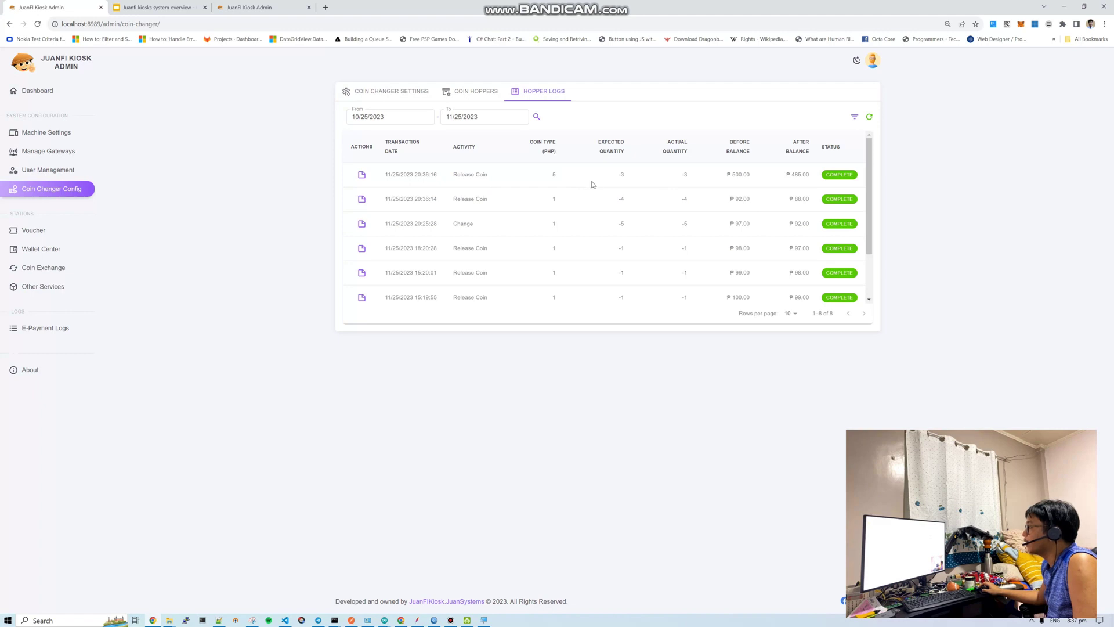
left_click_drag(615, 180, 683, 181)
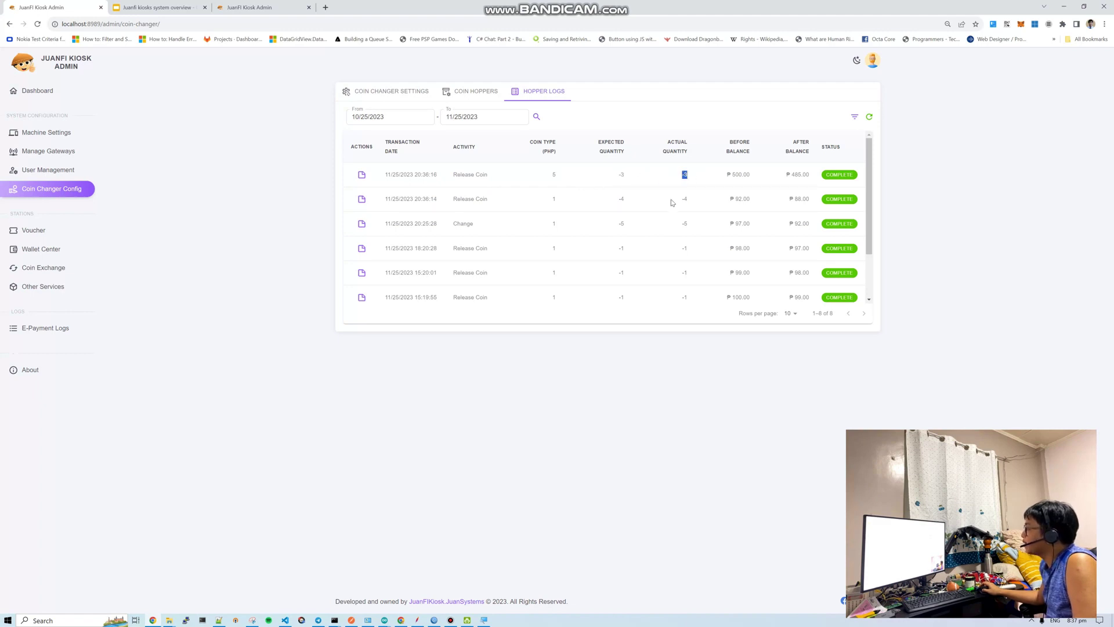
left_click_drag(562, 176, 553, 180)
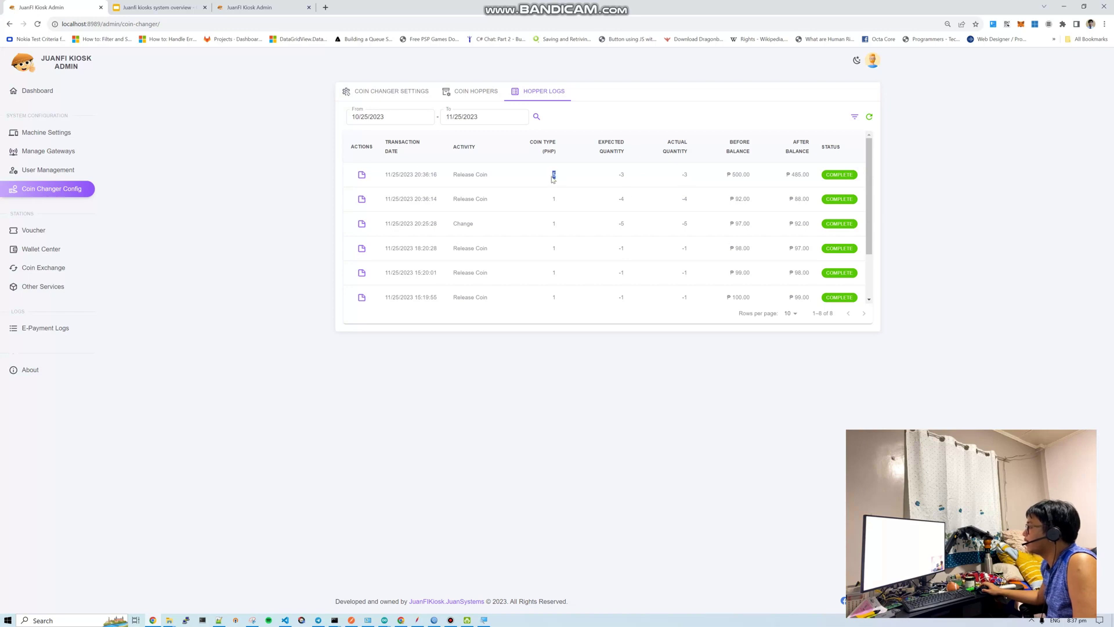
left_click_drag(678, 200, 691, 201)
left_click_drag(521, 202, 595, 202)
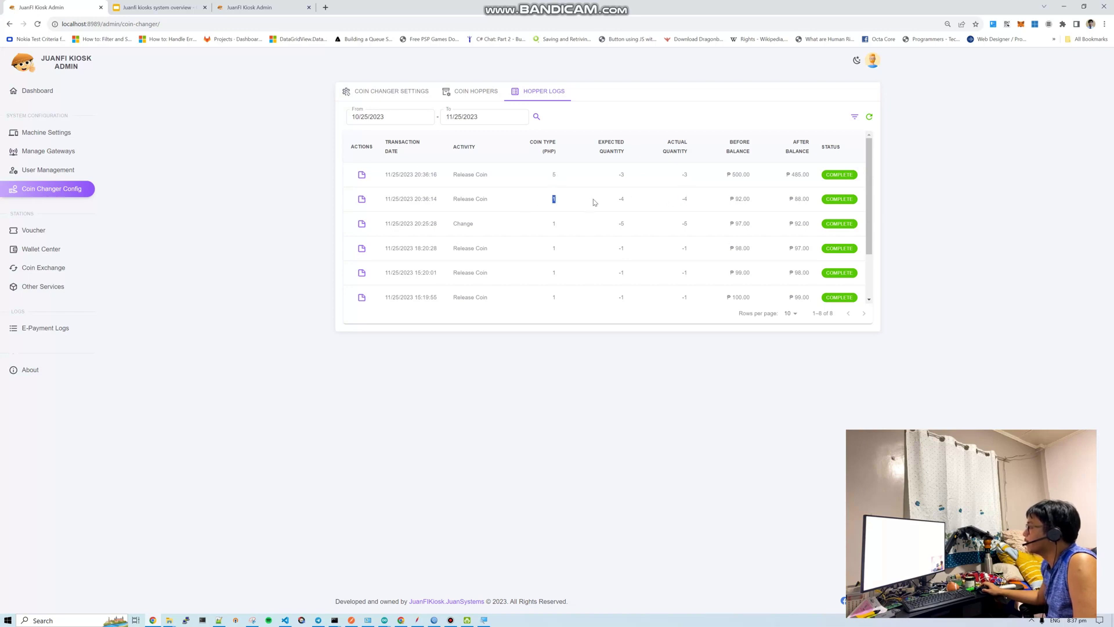
left_click_drag(795, 199, 828, 199)
left_click_drag(752, 199, 738, 191)
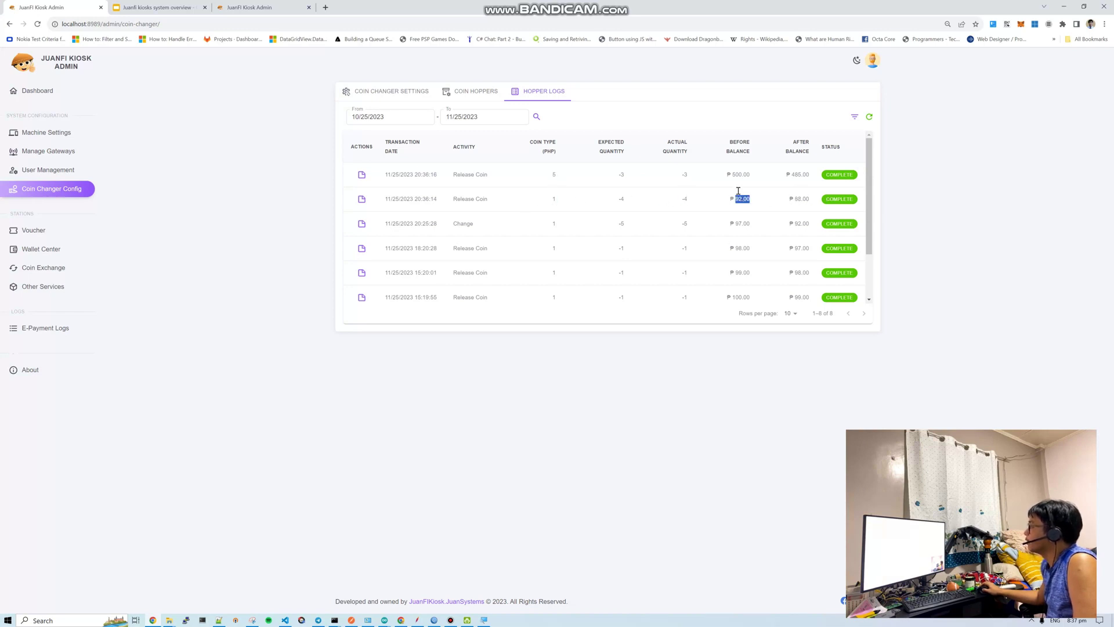
Check the total balance of the coin hoppers, and return to the hopper logs.
left_click(477, 93)
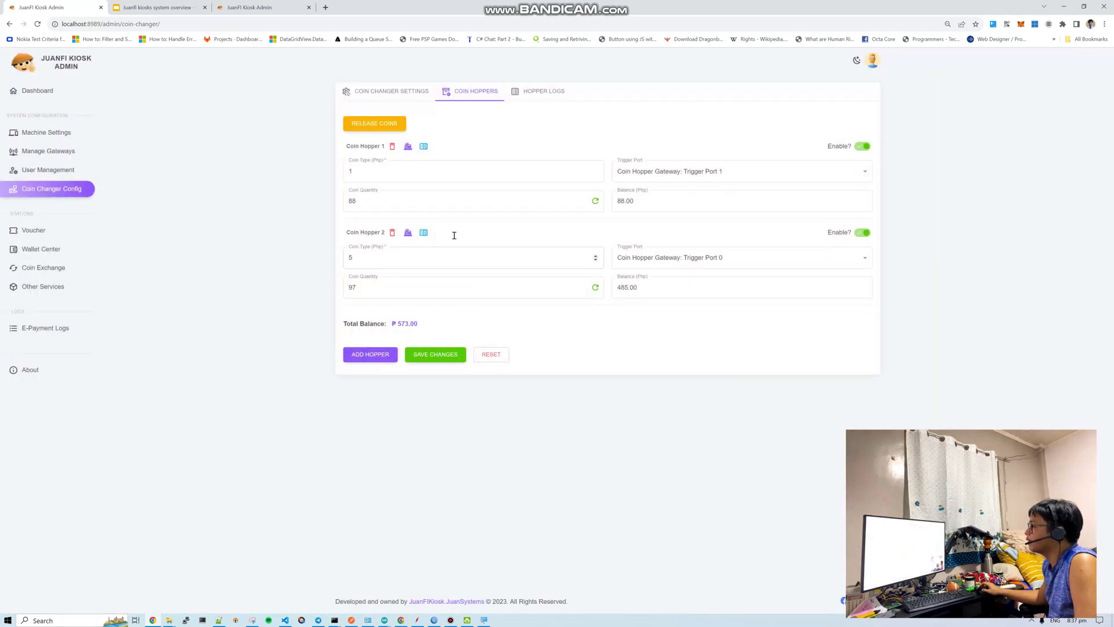
double_click(408, 330)
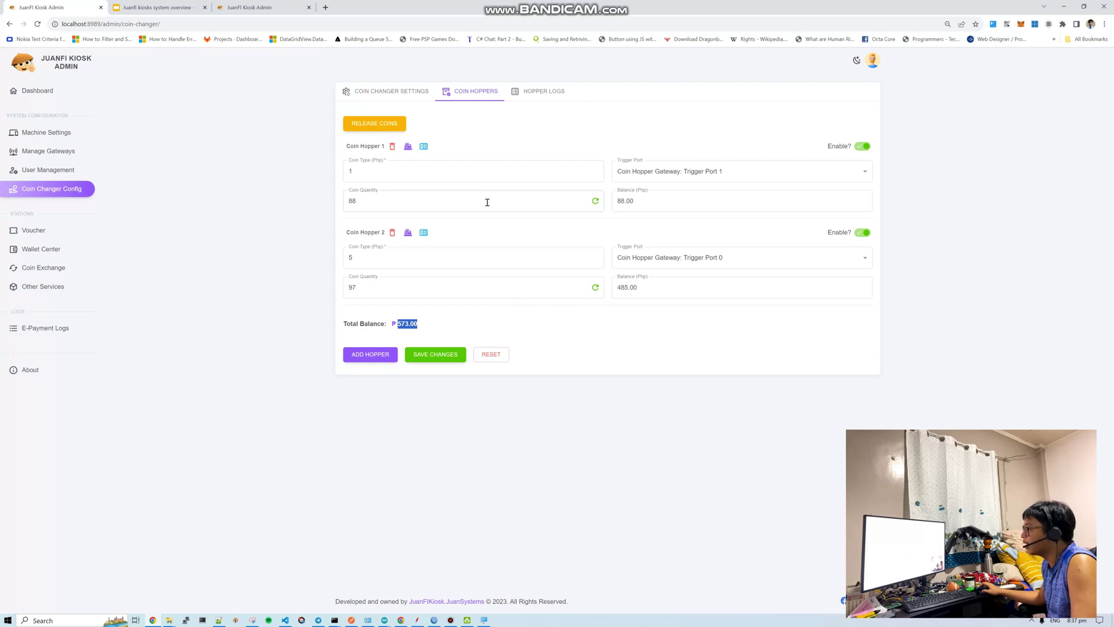
left_click(527, 96)
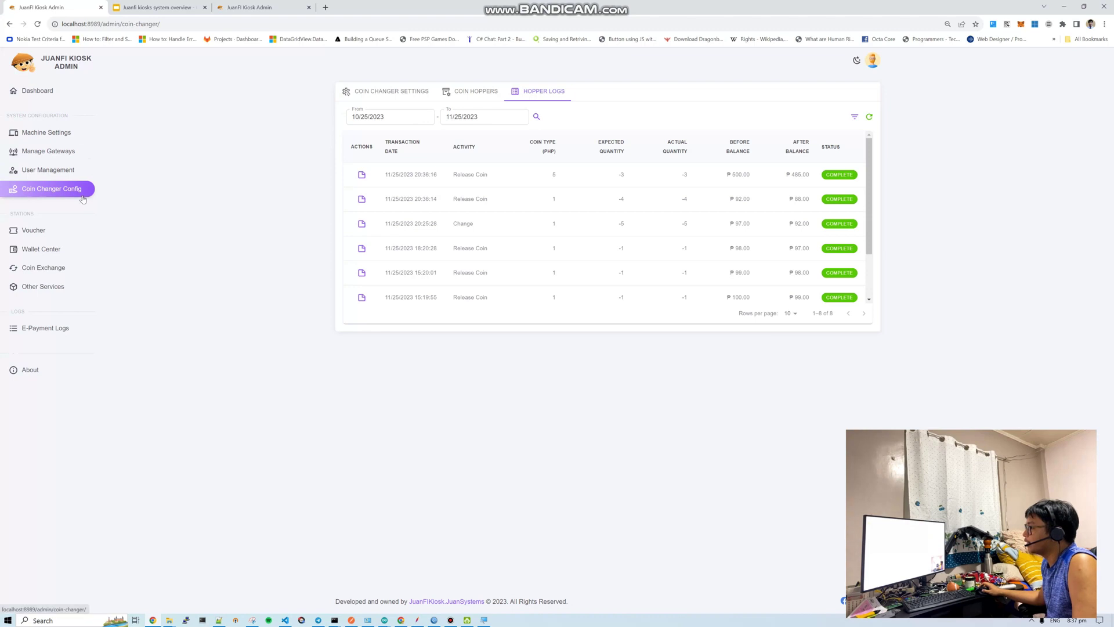
Enable e-Payment for the Coin Exchange station and save the settings.
left_click(74, 273)
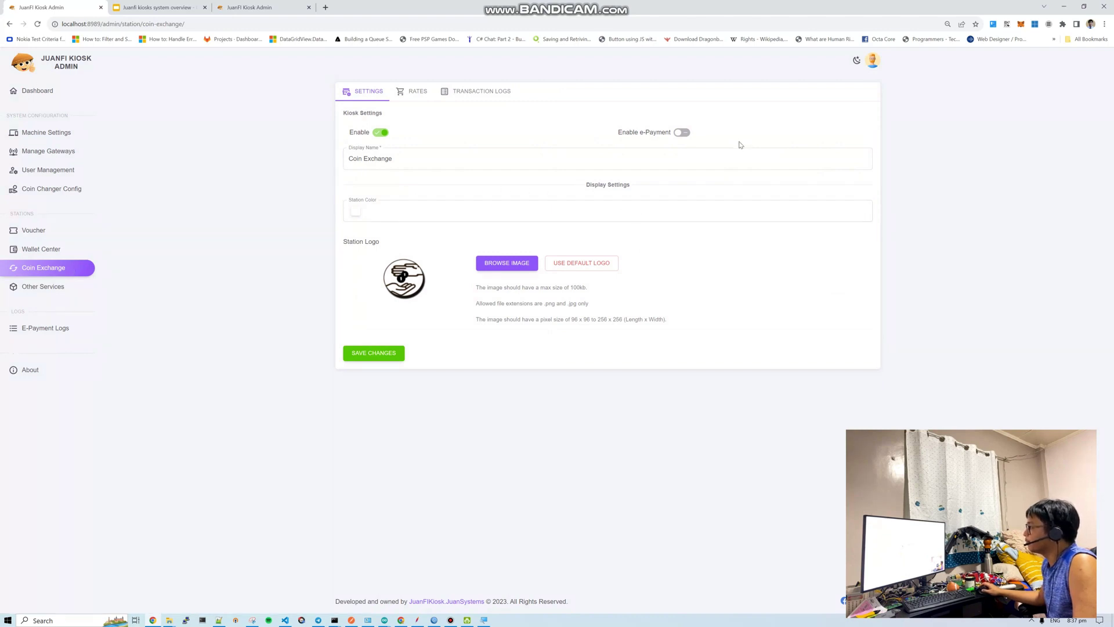
left_click(680, 132)
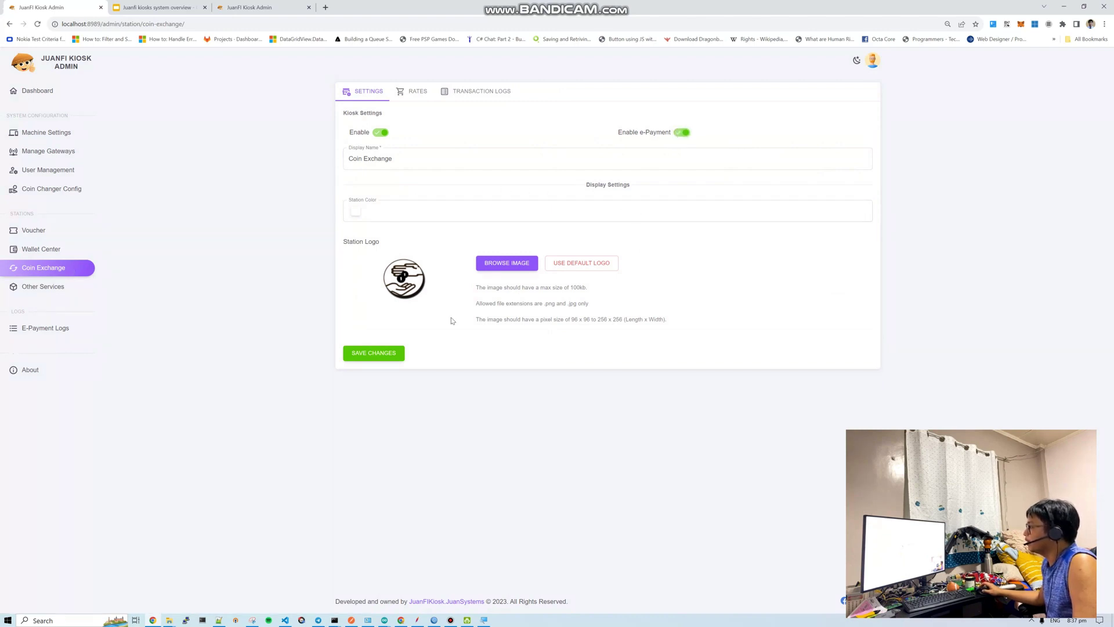
left_click(376, 355)
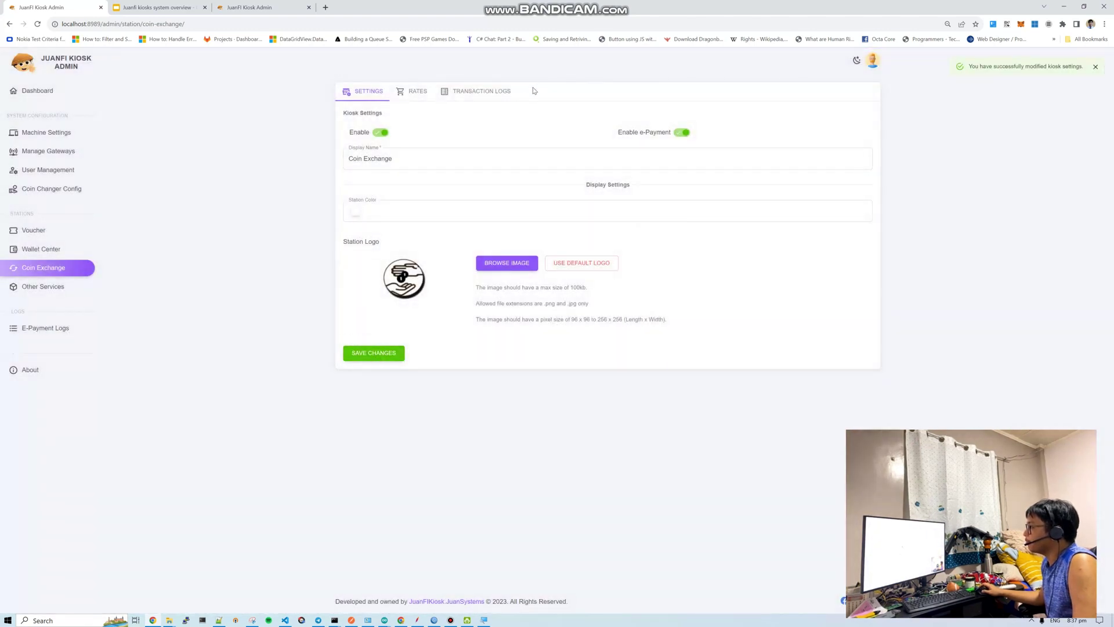
Add a blank service charge rate to the Coin Exchange station, and delete it without saving.
left_click(418, 94)
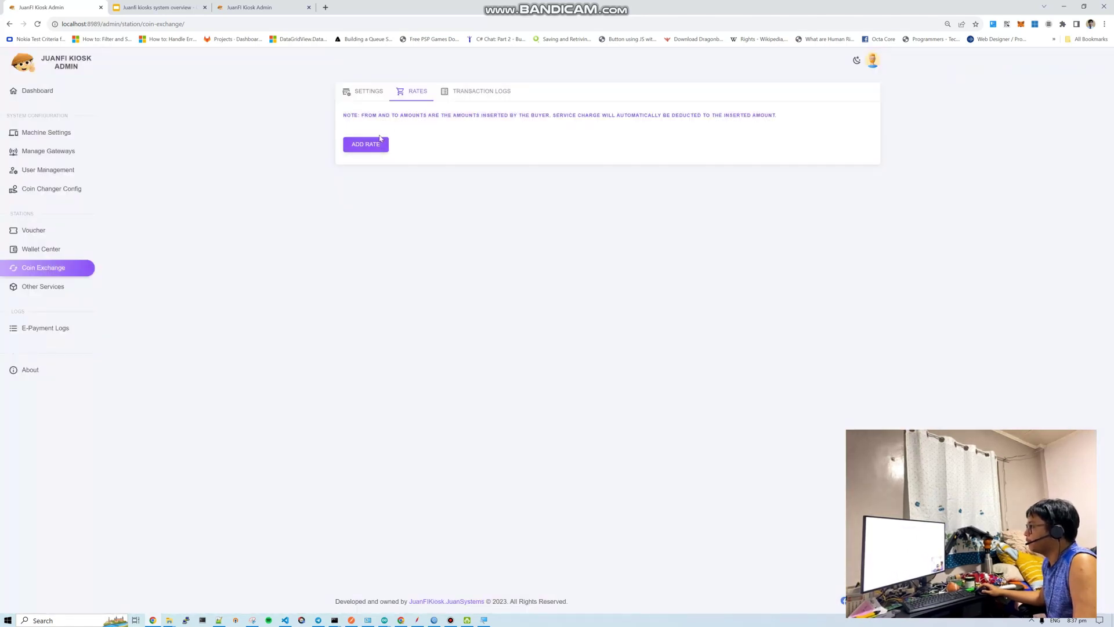
left_click(377, 144)
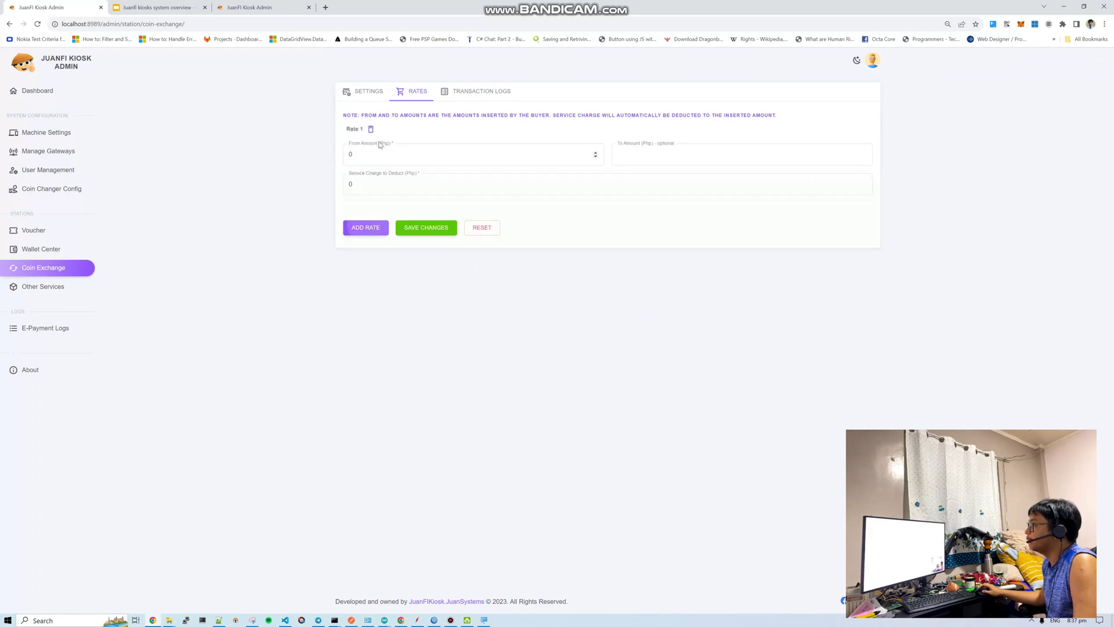
left_click(414, 155)
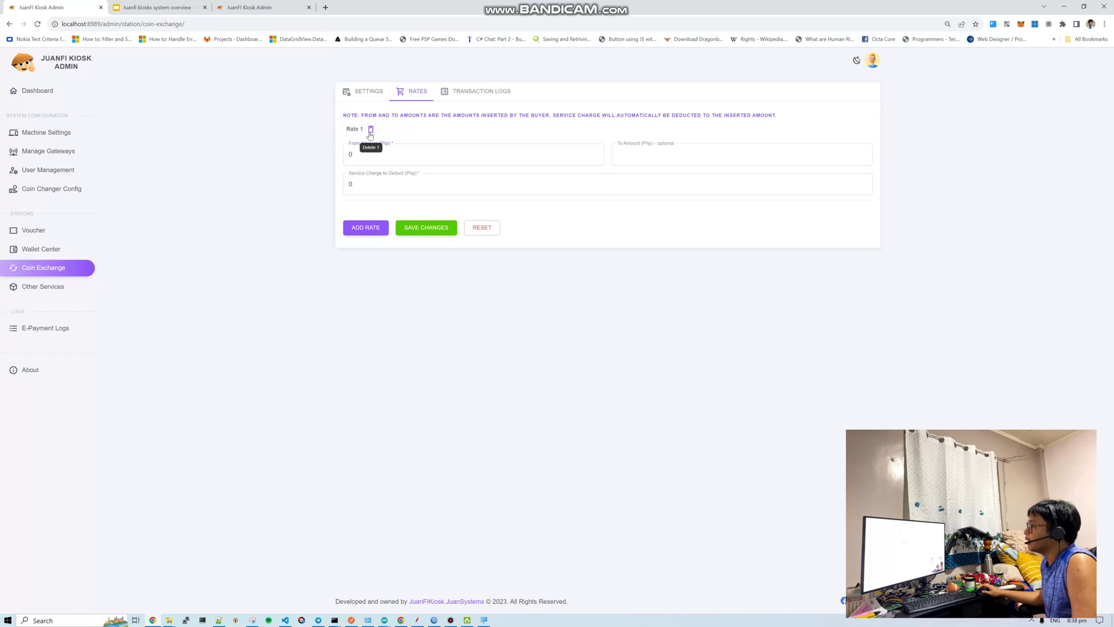
left_click(370, 130)
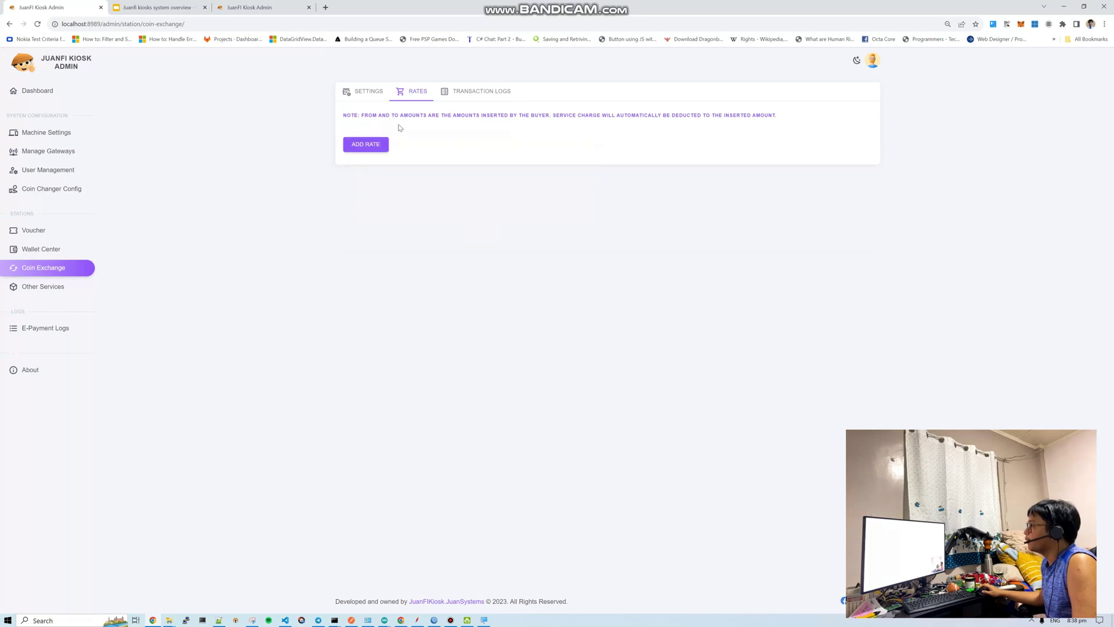
Revisit the Coin Exchange settings, and open the coin hoppers in Coin Changer Config.
left_click(367, 92)
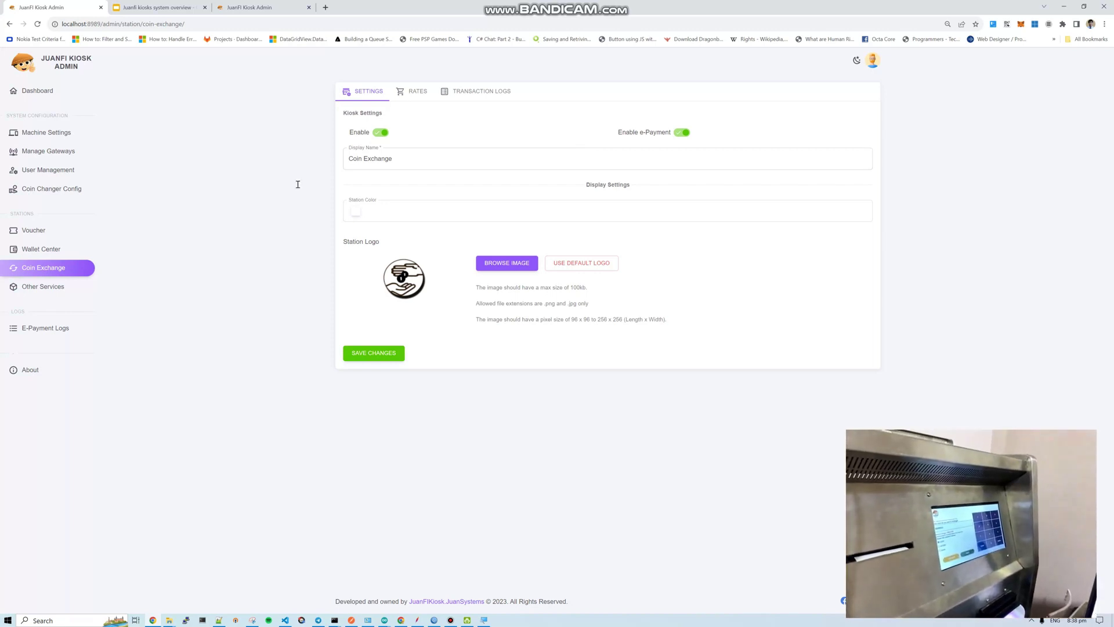
left_click(65, 190)
left_click(460, 93)
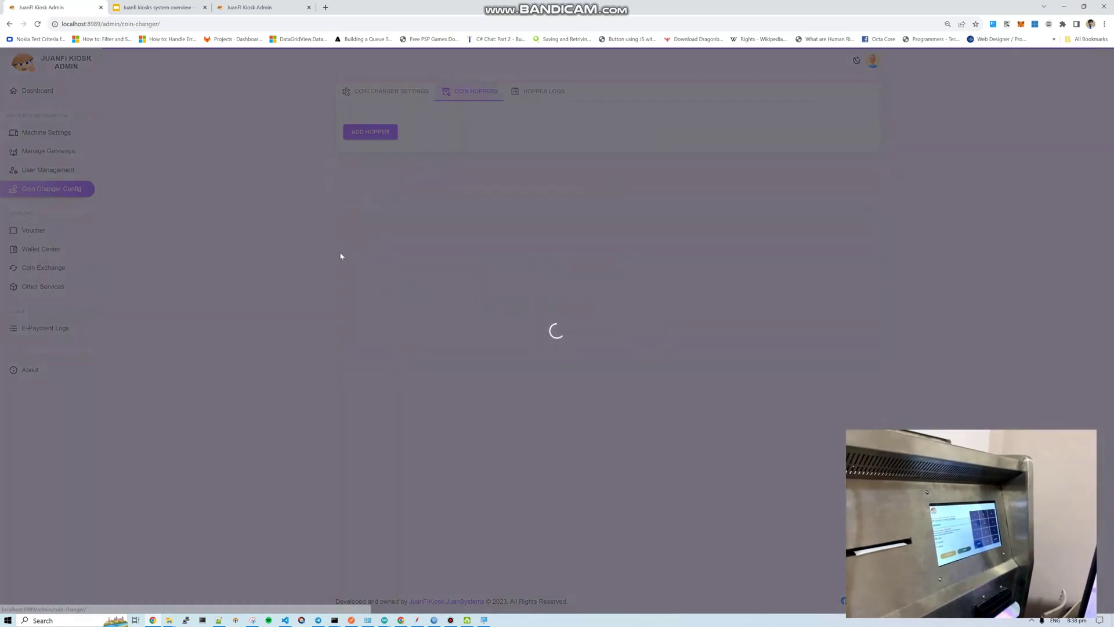
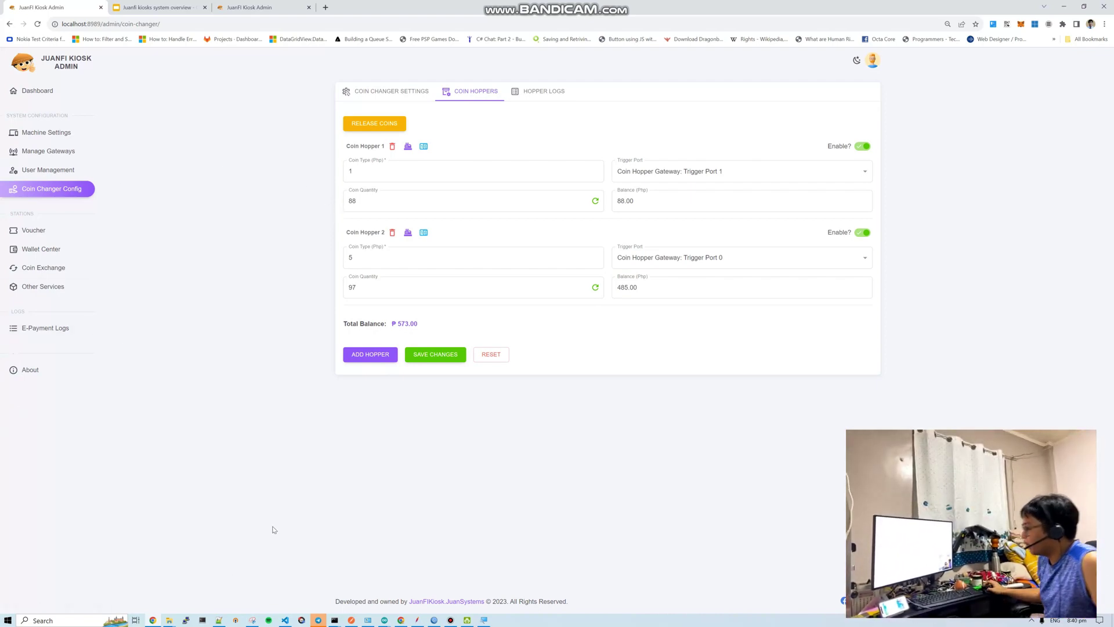
Switch to Telegram, review the latest coin exchange payment notification in the E-Wallet Personal chat, and minimize the window.
left_click(318, 619)
left_click(499, 522)
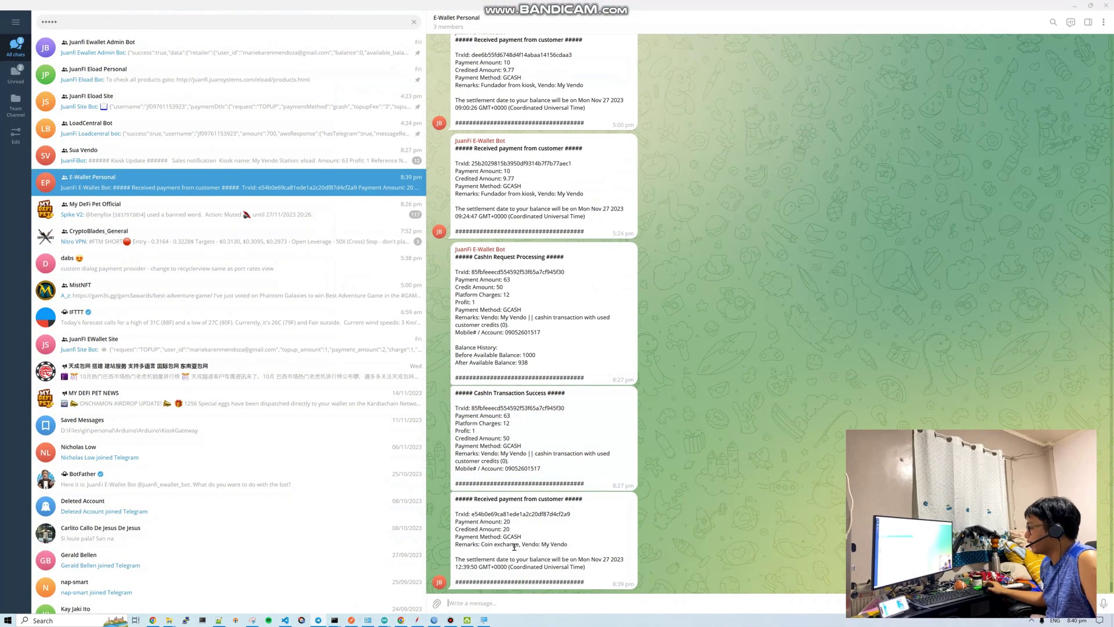
left_click(493, 507)
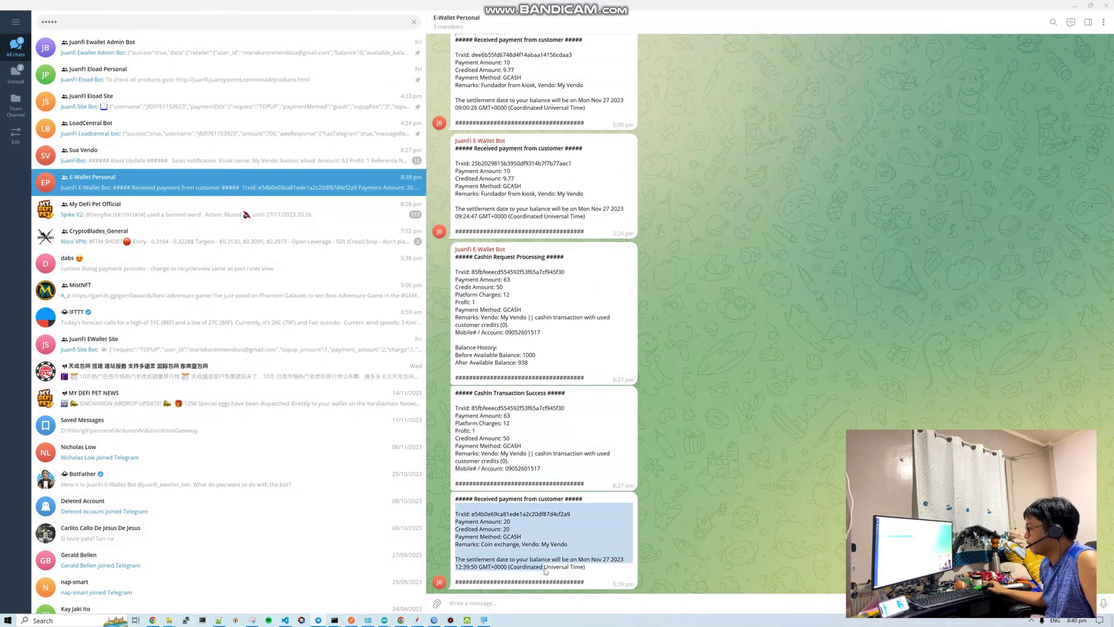
left_click(535, 509)
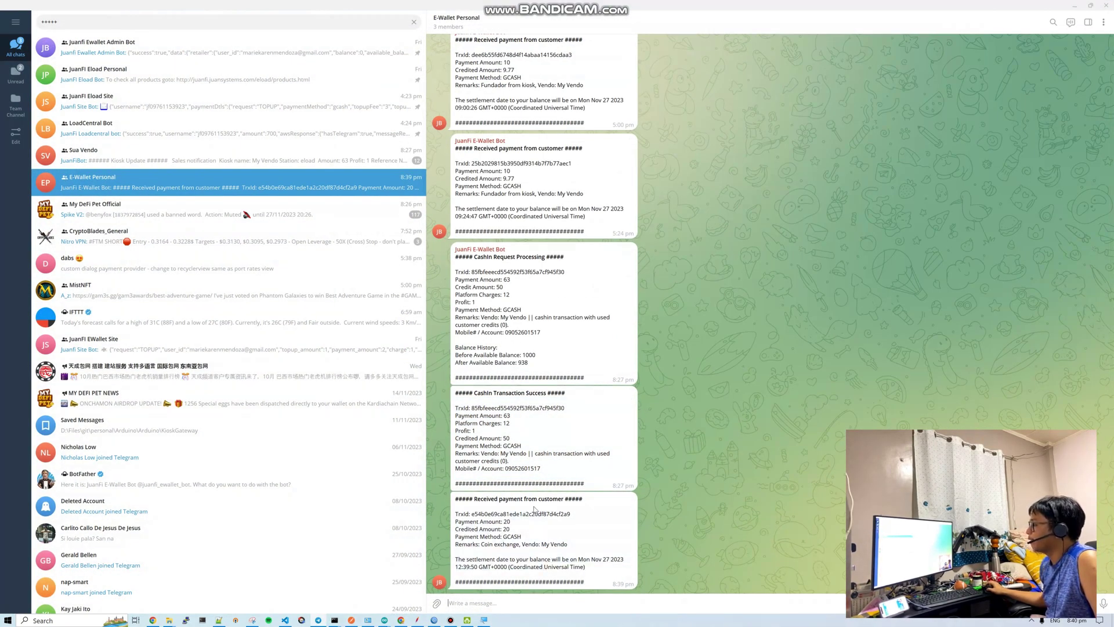
left_click(1075, 5)
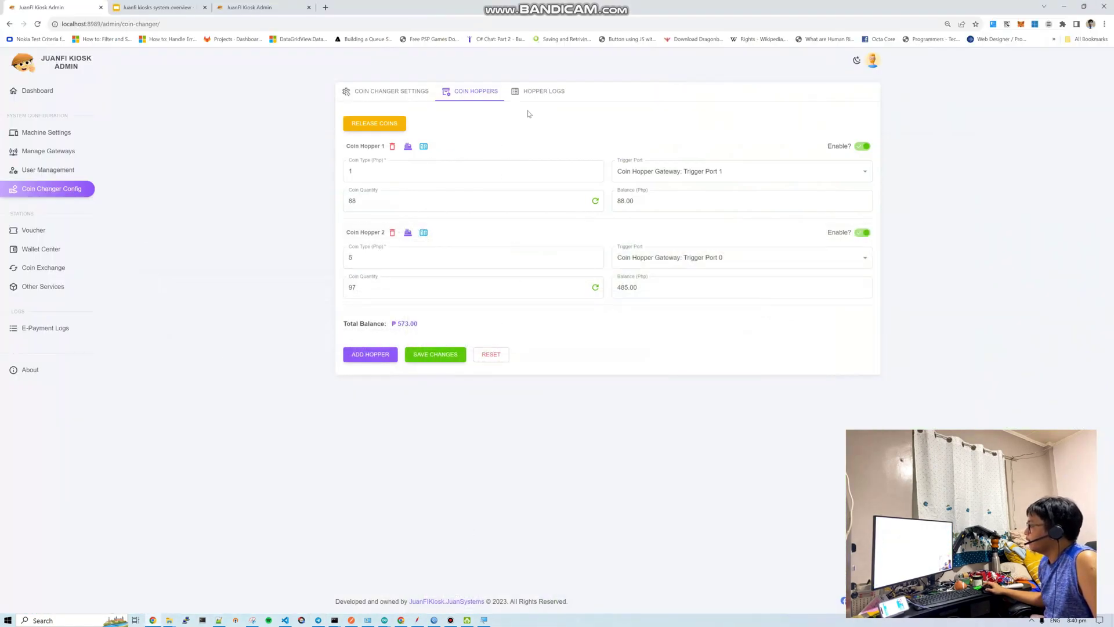
Refresh the coin quantities of Coin Hopper 1 and Coin Hopper 2, and check the quantity of Coin Hopper 2.
left_click(594, 200)
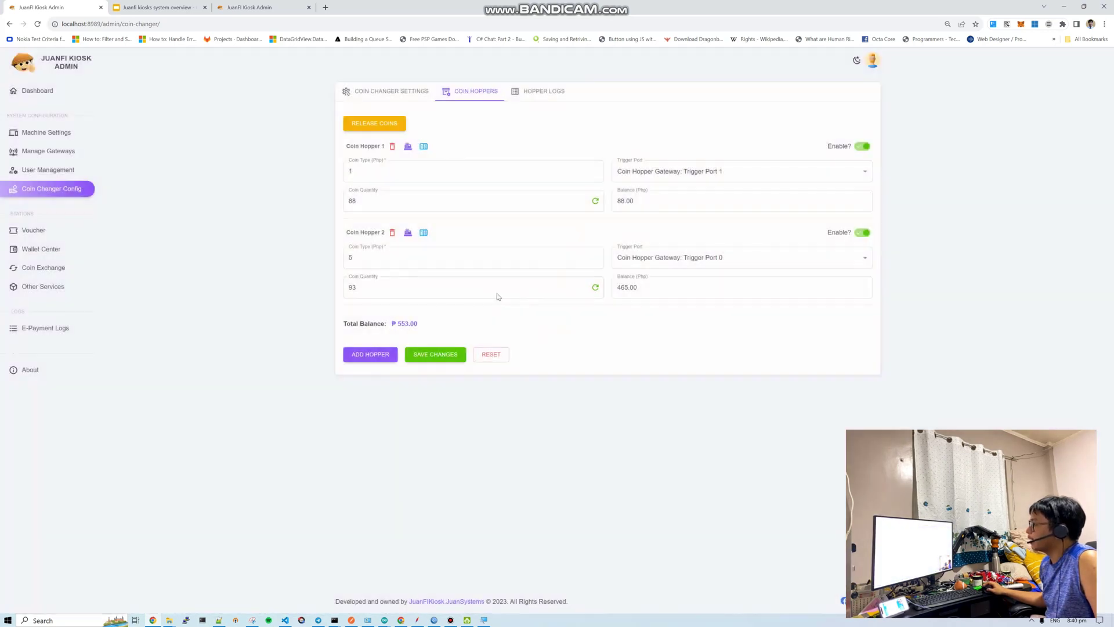
left_click(594, 287)
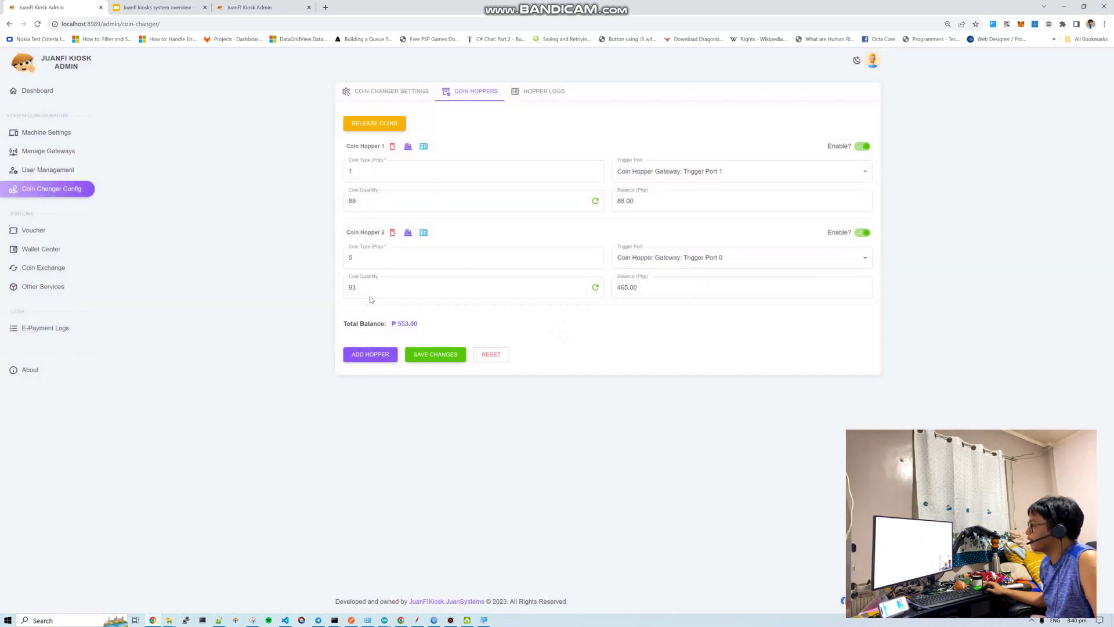
double_click(502, 286)
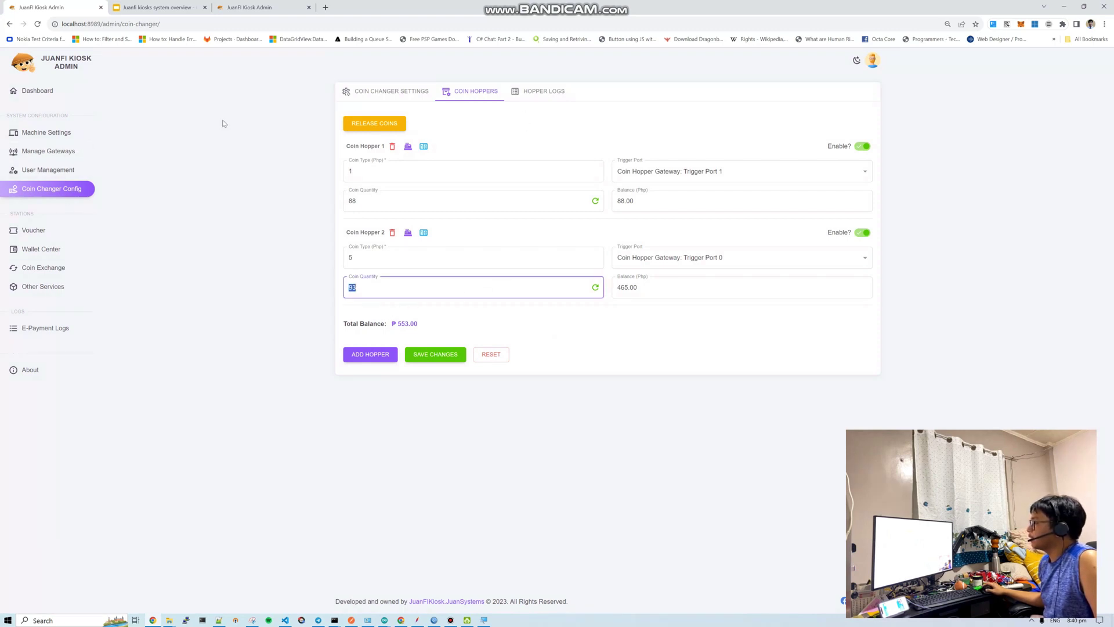
Open the transaction logs of the Coin Exchange station.
left_click(70, 267)
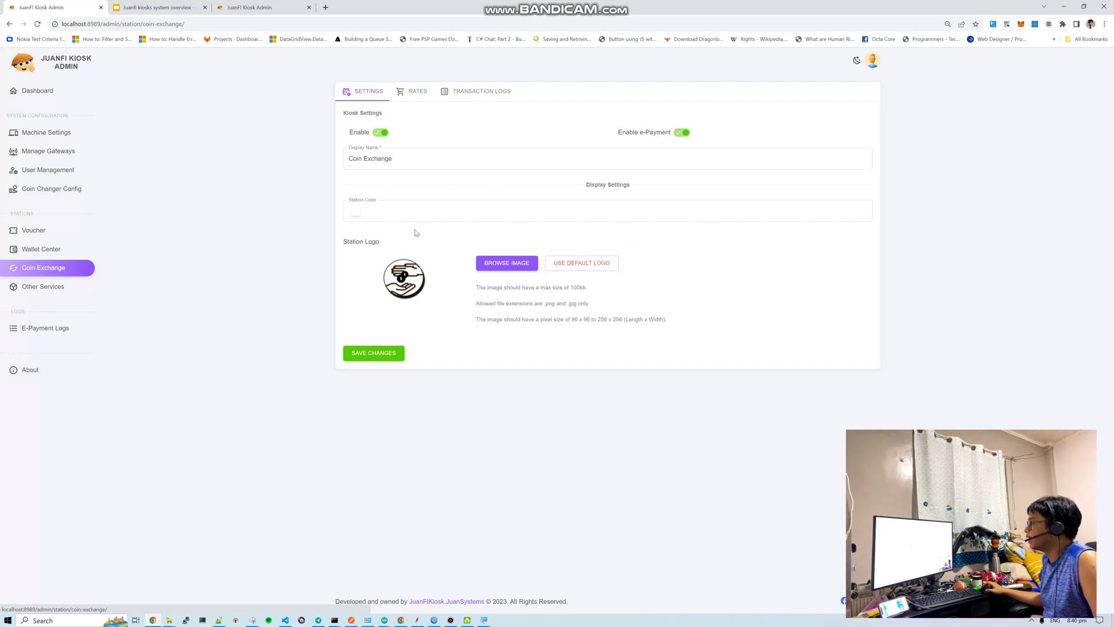
left_click(464, 97)
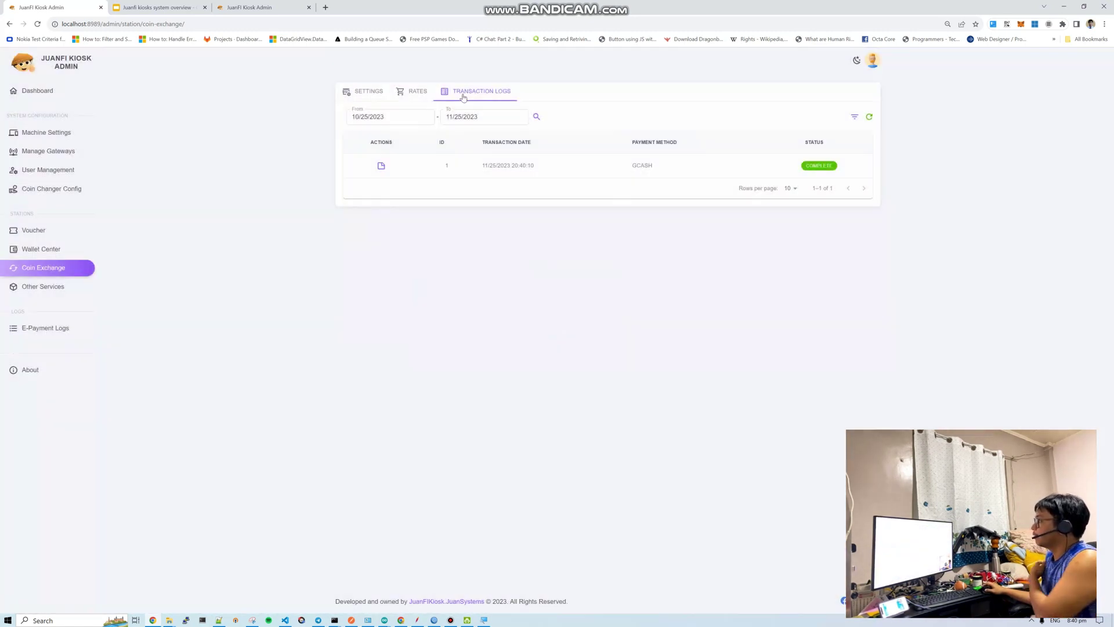
Switch to the Juanfi kiosks system overview presentation and review the Coin Exchange Station and Charging Station slides.
left_click(241, 6)
left_click(154, 7)
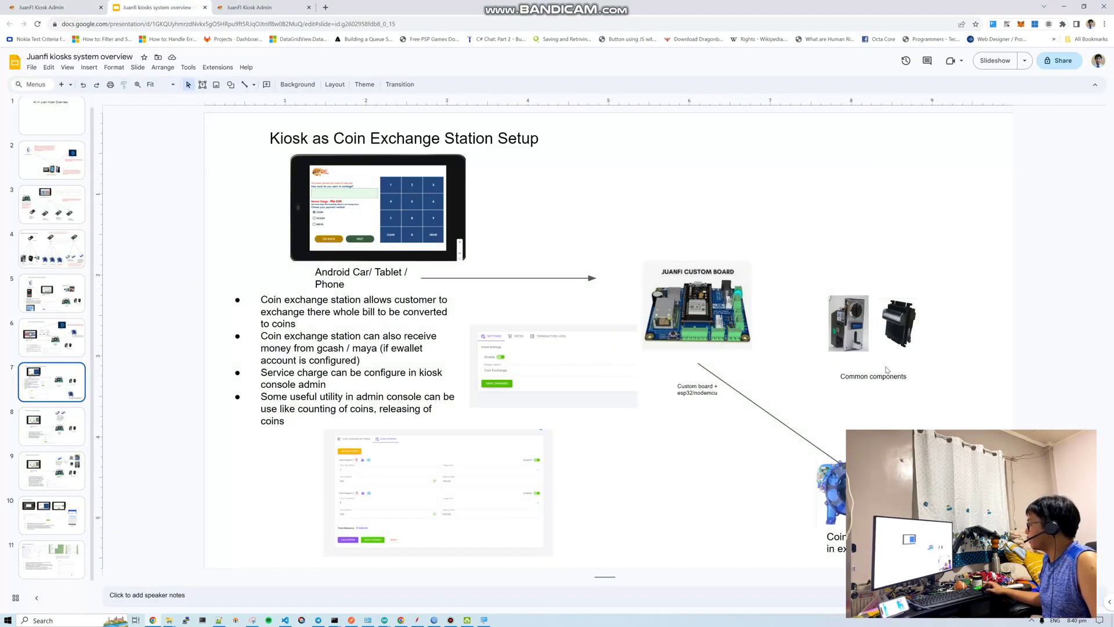
key("Down")
key("Up")
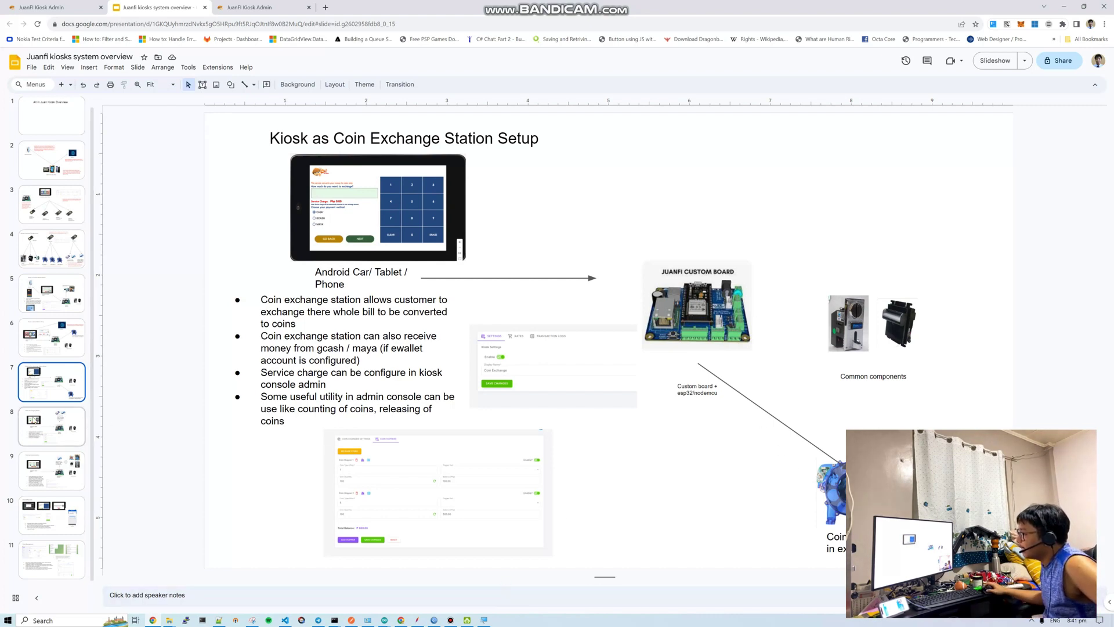
left_click(42, 430)
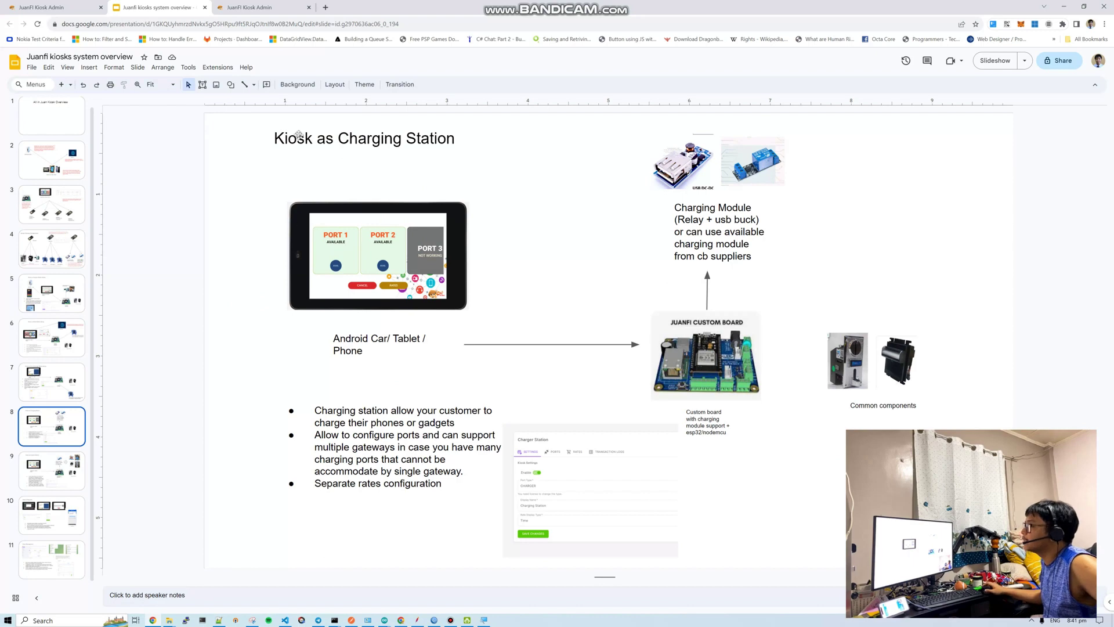
left_click(259, 8)
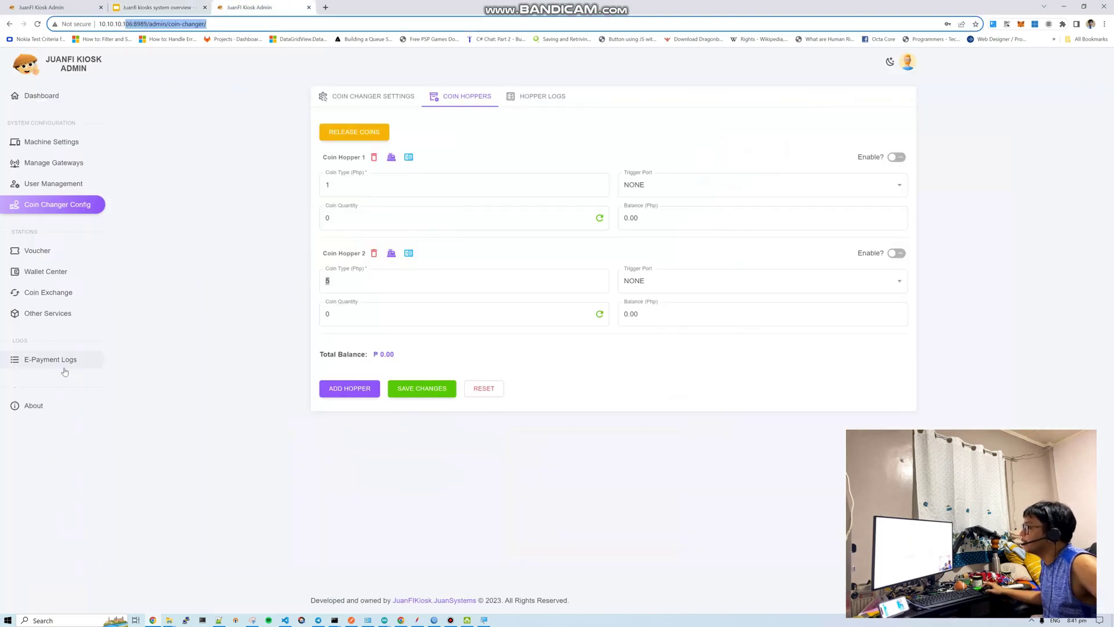
left_click(35, 339)
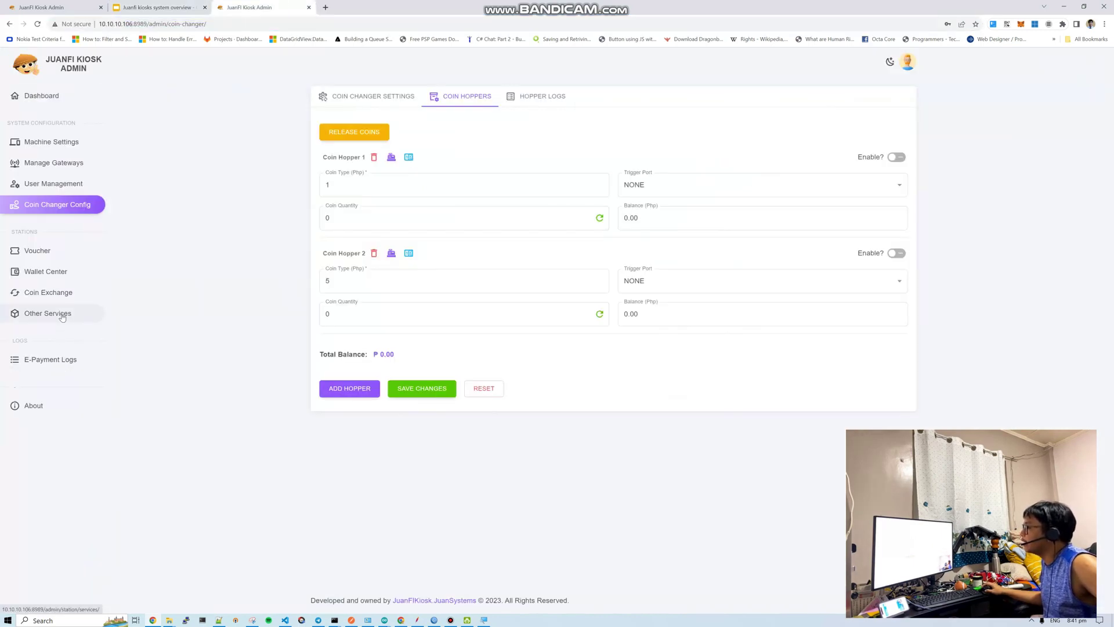
left_click(62, 316)
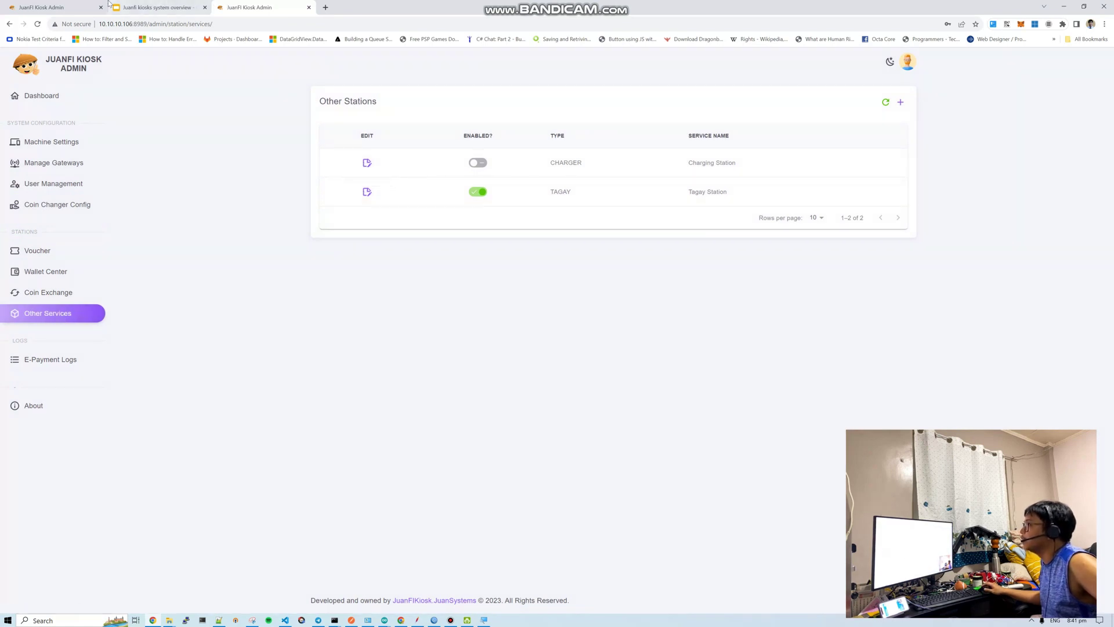
Open the Charging Station from Other Services in the localhost kiosk admin and review its configured ports.
left_click(106, 5)
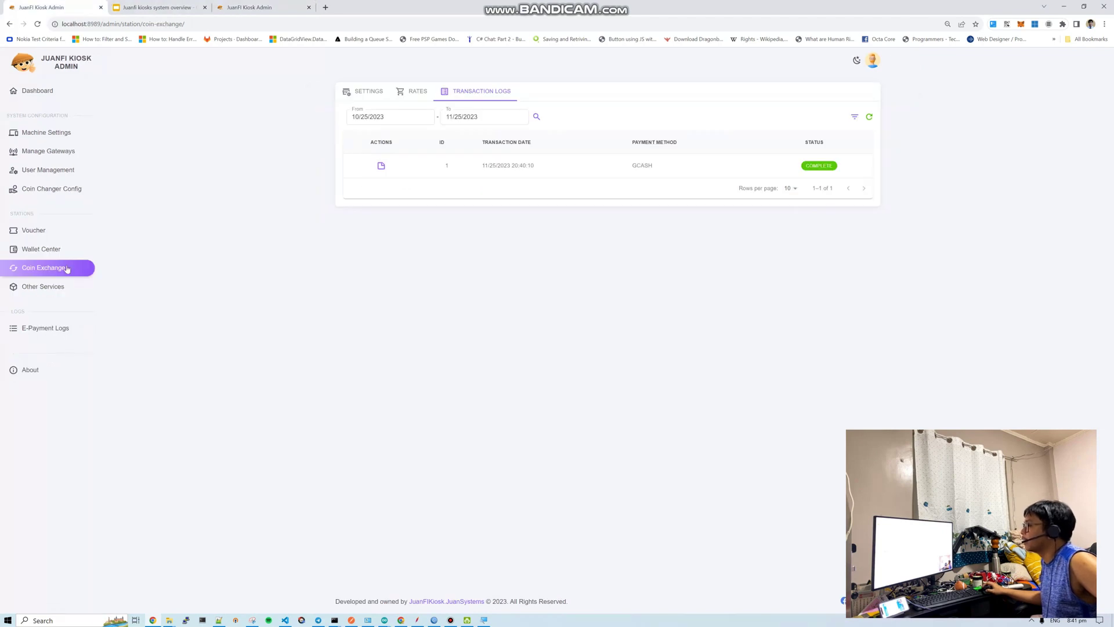
left_click(55, 283)
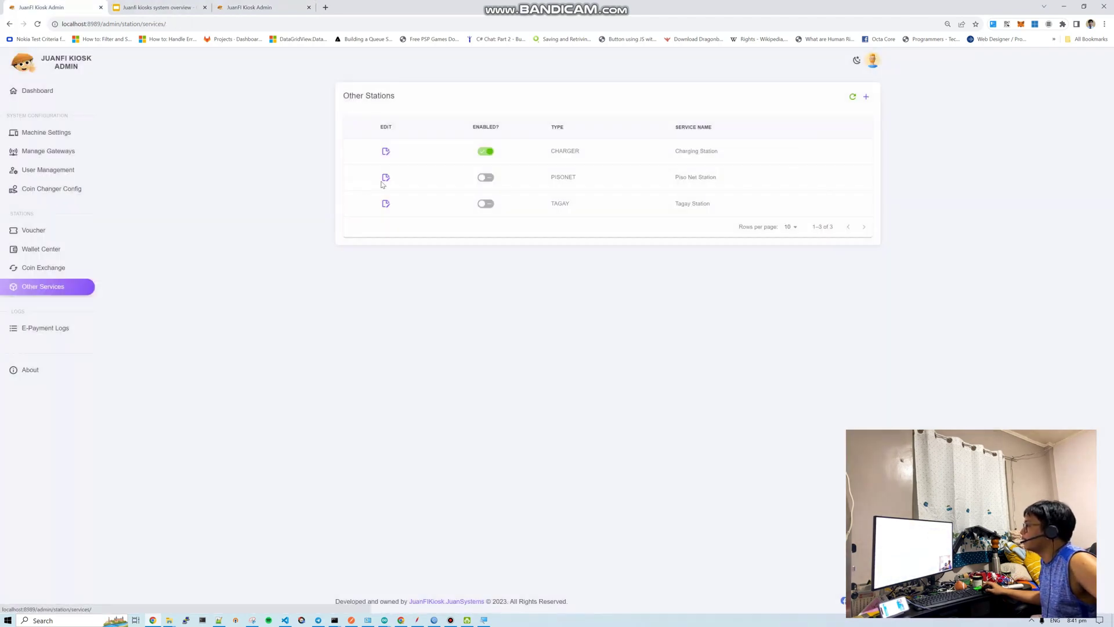
left_click(387, 153)
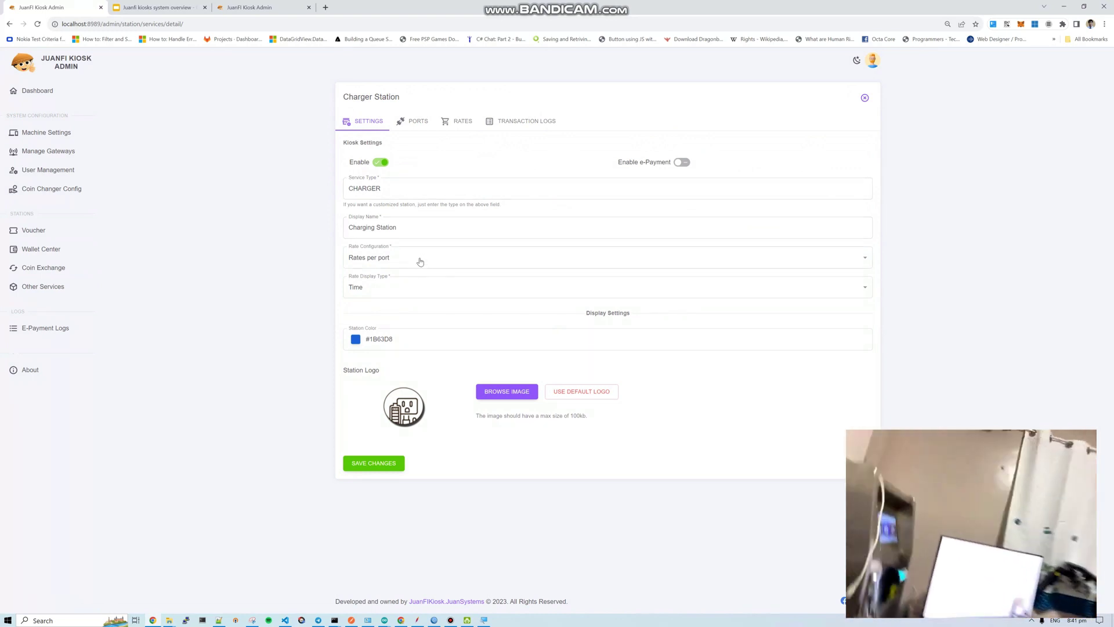
left_click(421, 123)
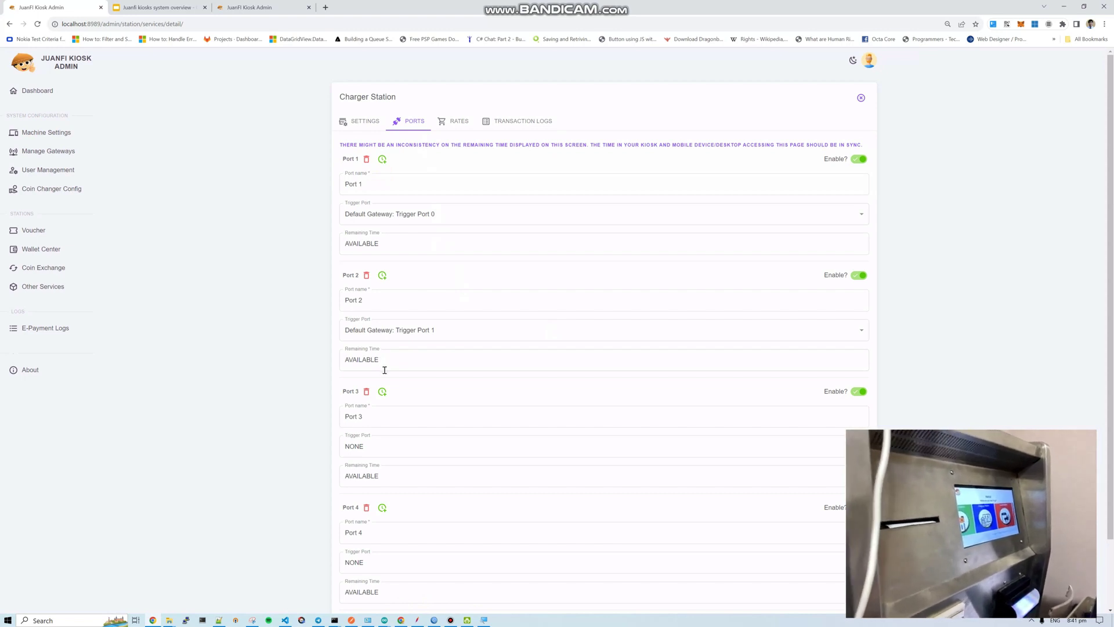
scroll(386, 366, "down", 2)
scroll(398, 406, "up", 2)
scroll(428, 408, "down", 2)
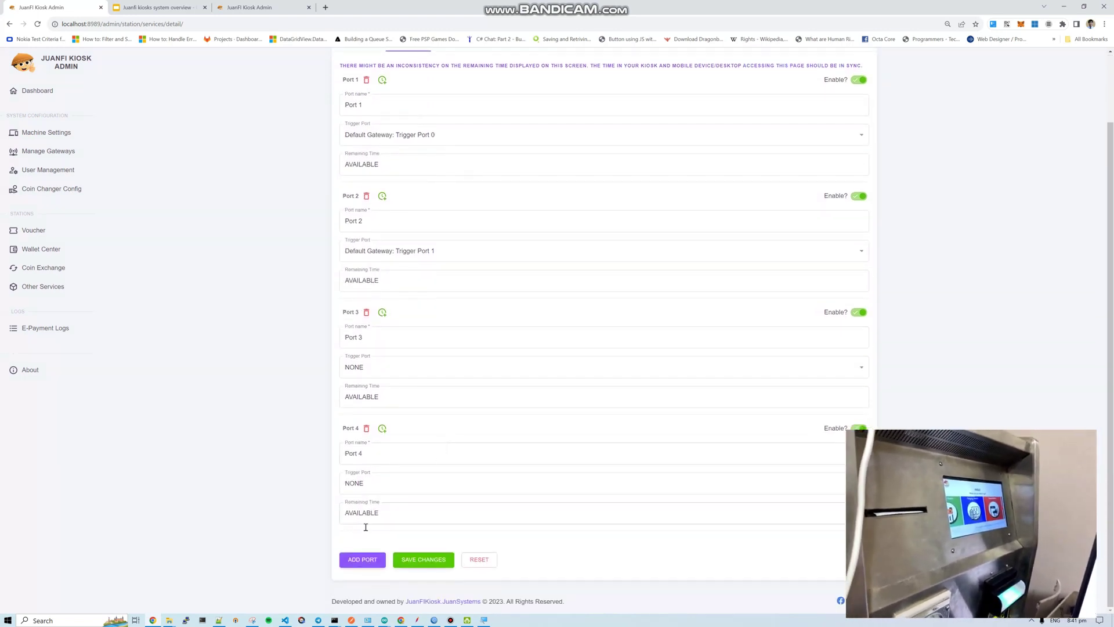
Add two blank ports to the Charger Station and delete both again.
left_click(366, 560)
scroll(418, 524, "down", 2)
left_click(362, 561)
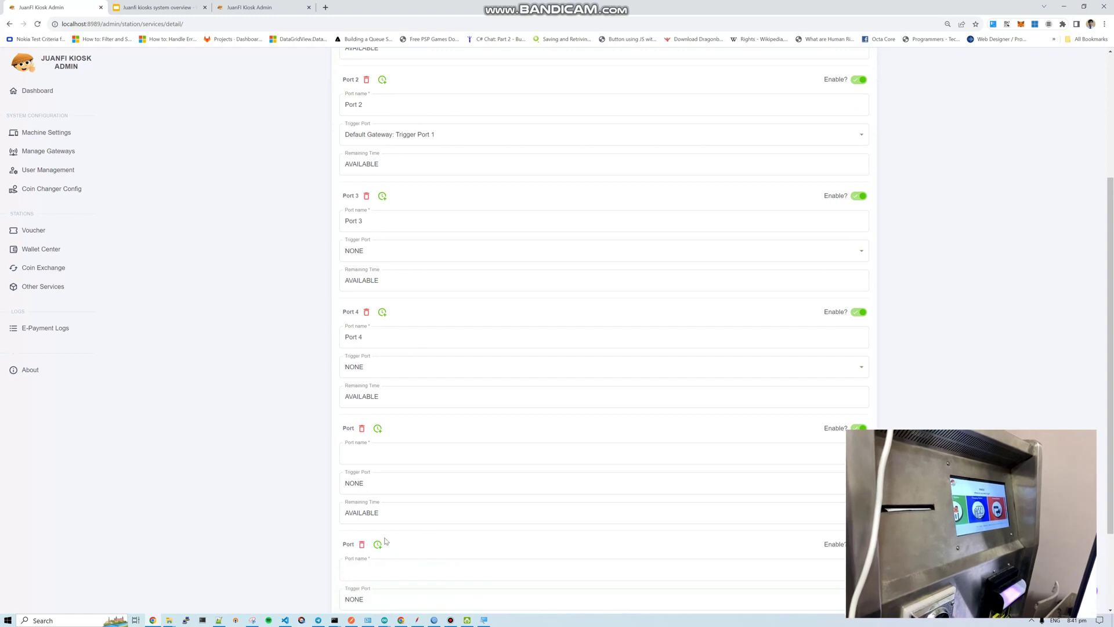
scroll(386, 504, "down", 2)
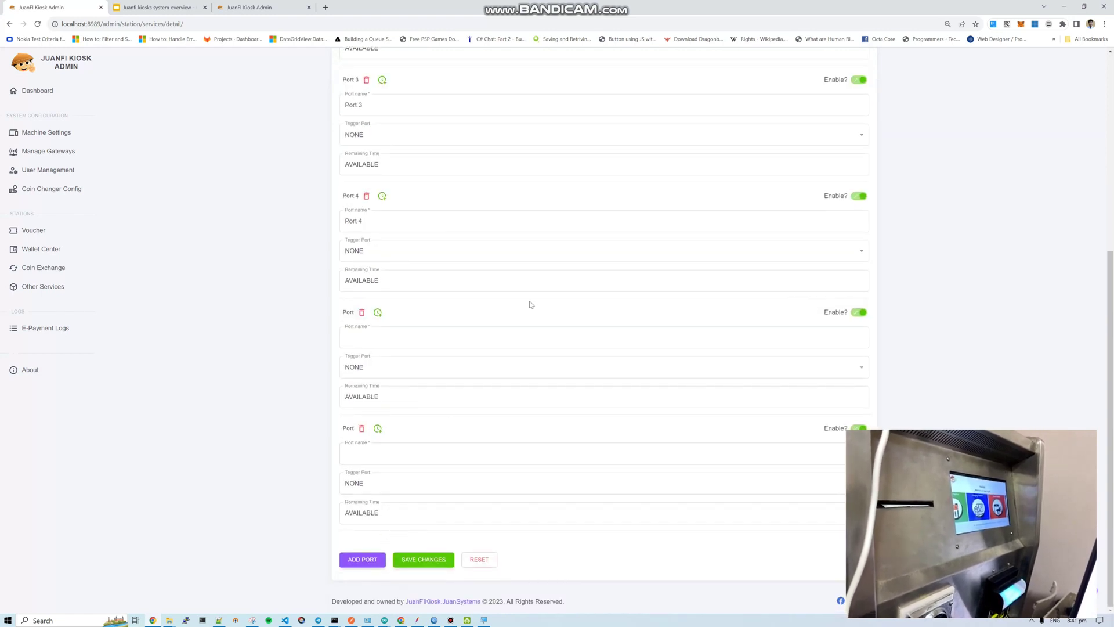
left_click(363, 313)
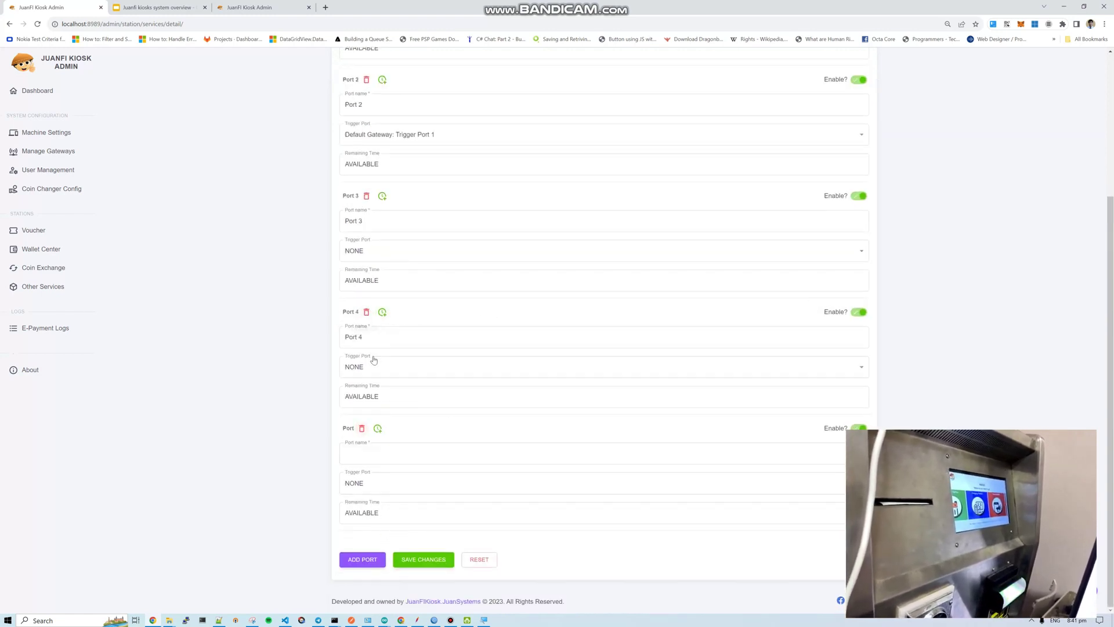
left_click(361, 429)
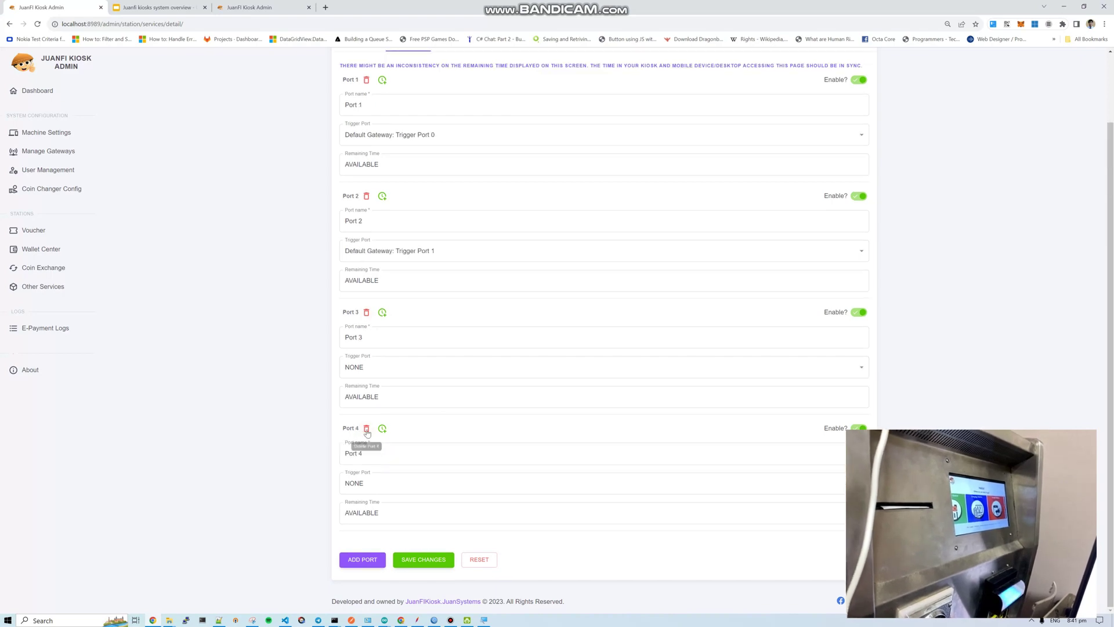
Revisit the Charger Station settings, and examine the trigger port options for Port 1 and Port 2.
scroll(487, 440, "up", 2)
left_click(350, 124)
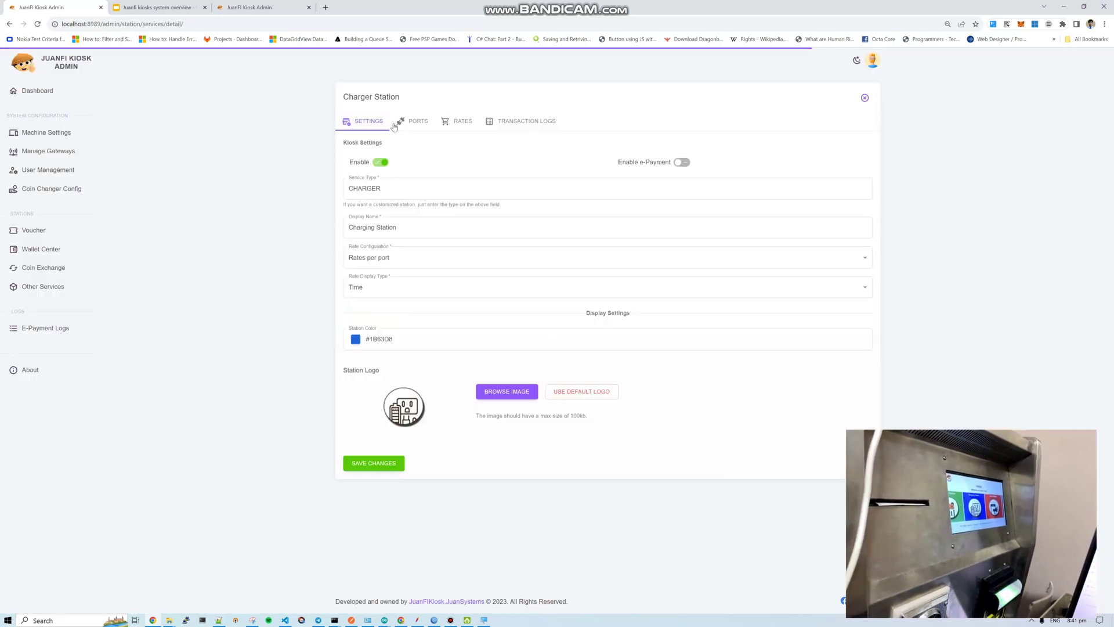
left_click(410, 120)
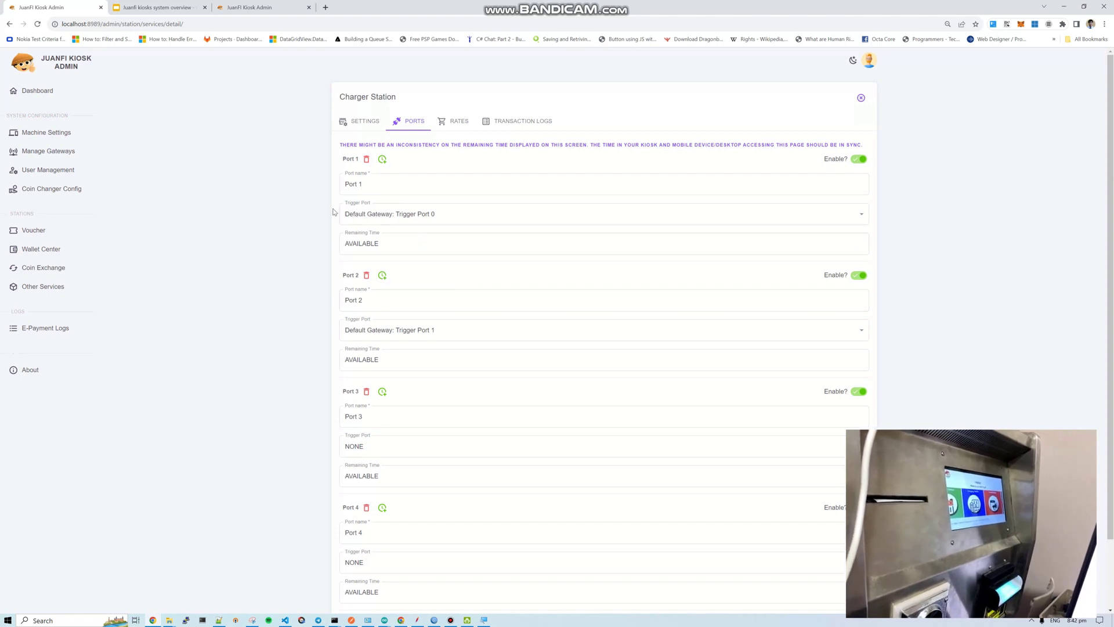
left_click(362, 206)
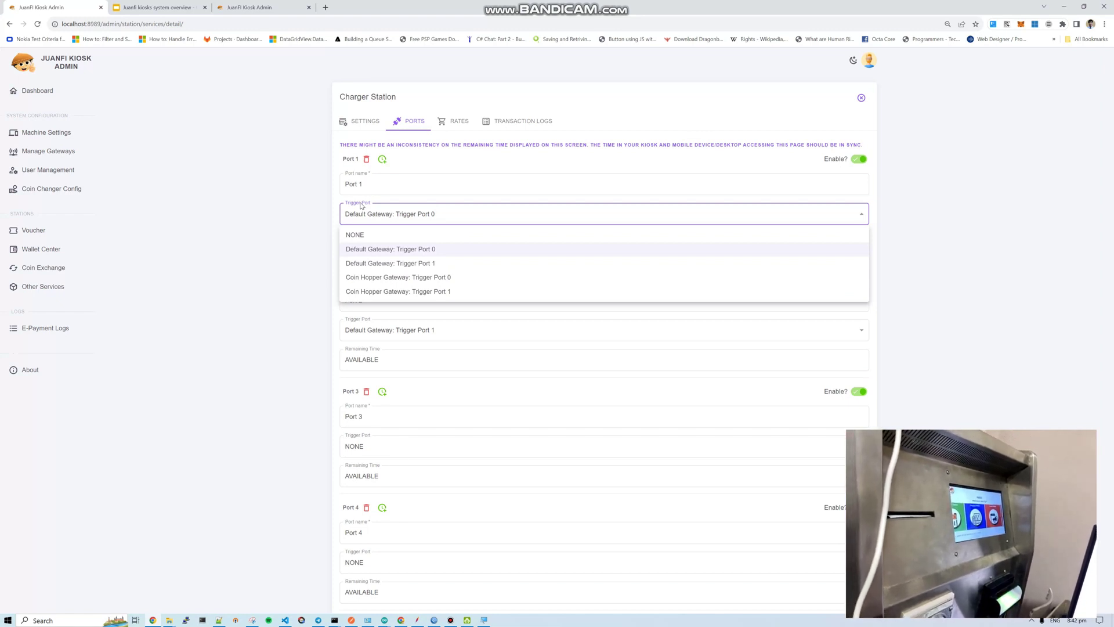
left_click(297, 250)
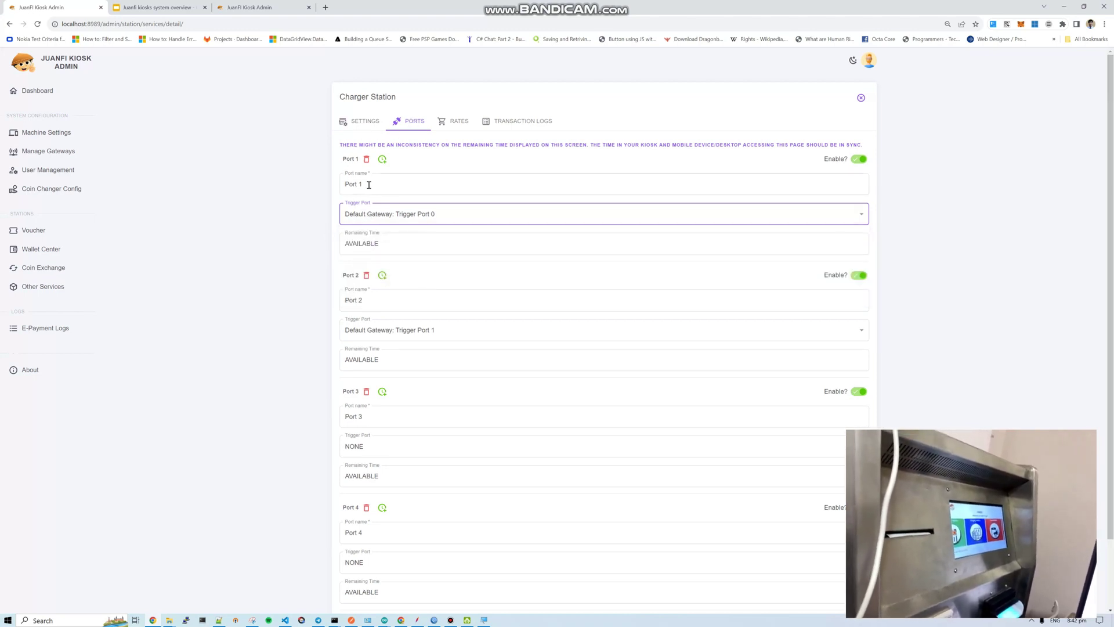
left_click_drag(369, 184, 301, 180)
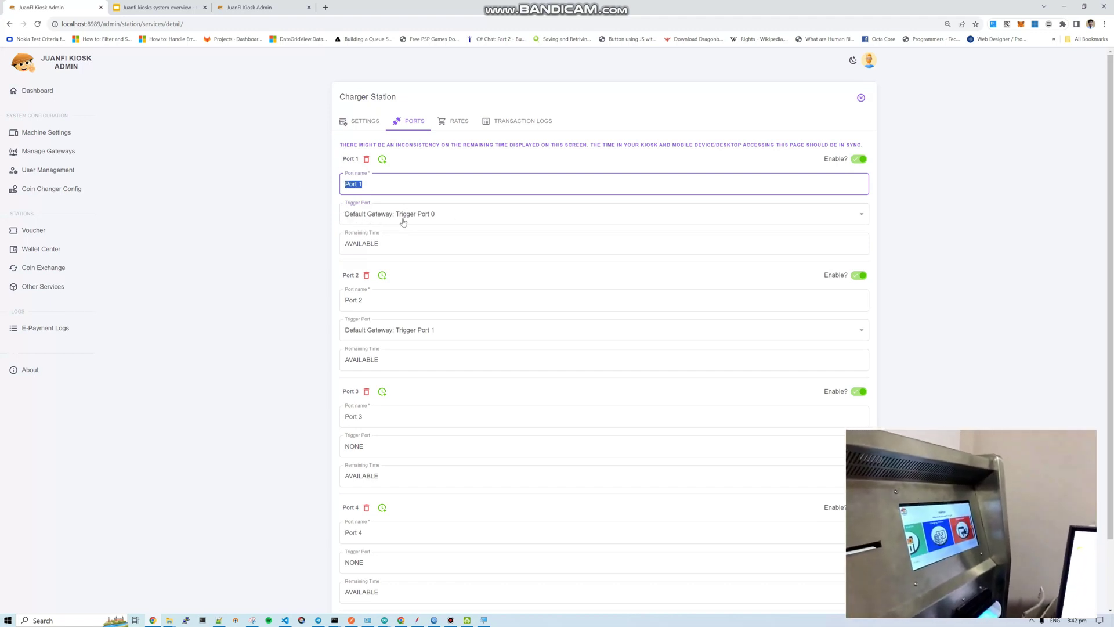
left_click(447, 222)
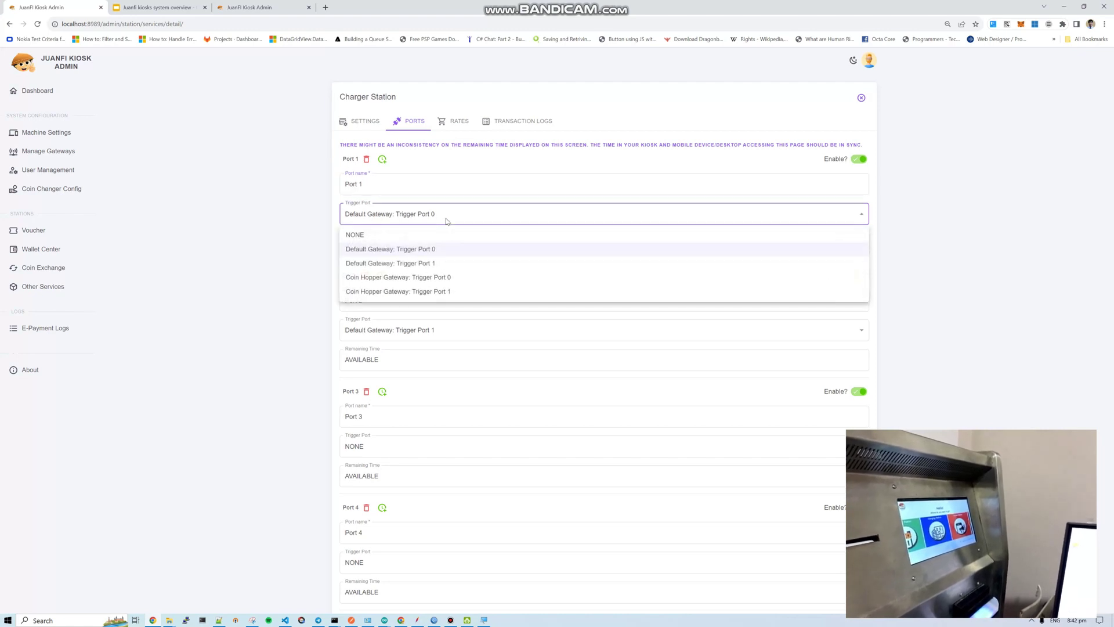
left_click(444, 224)
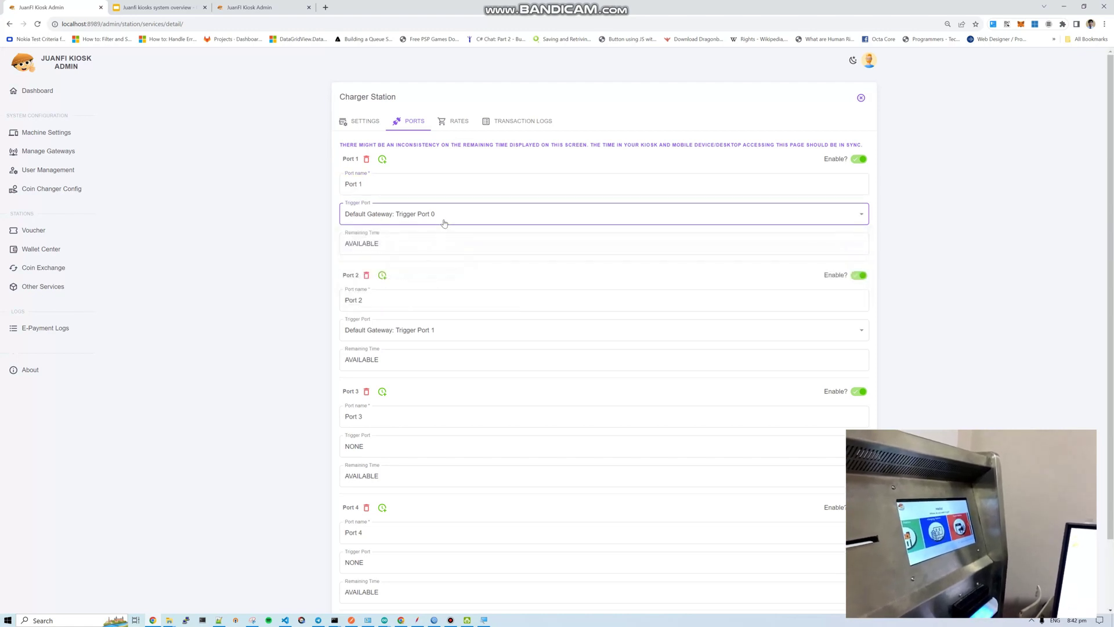
left_click(398, 331)
left_click(398, 331)
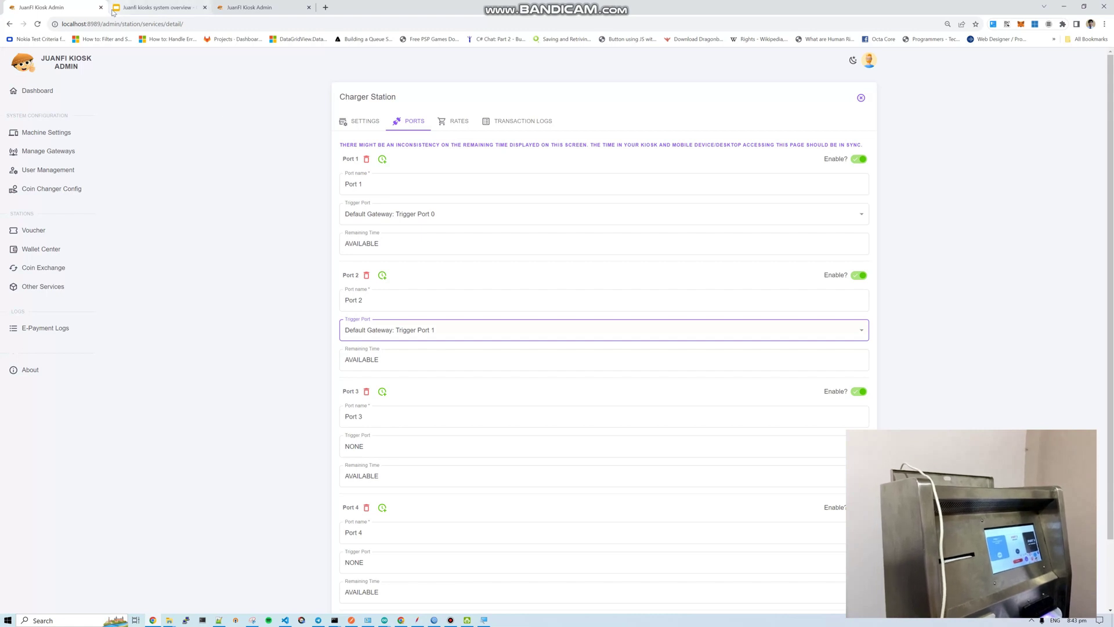
Review the details of the Port 1 transaction in the Charger Station's transaction logs and close them.
mouse_move(113, 13)
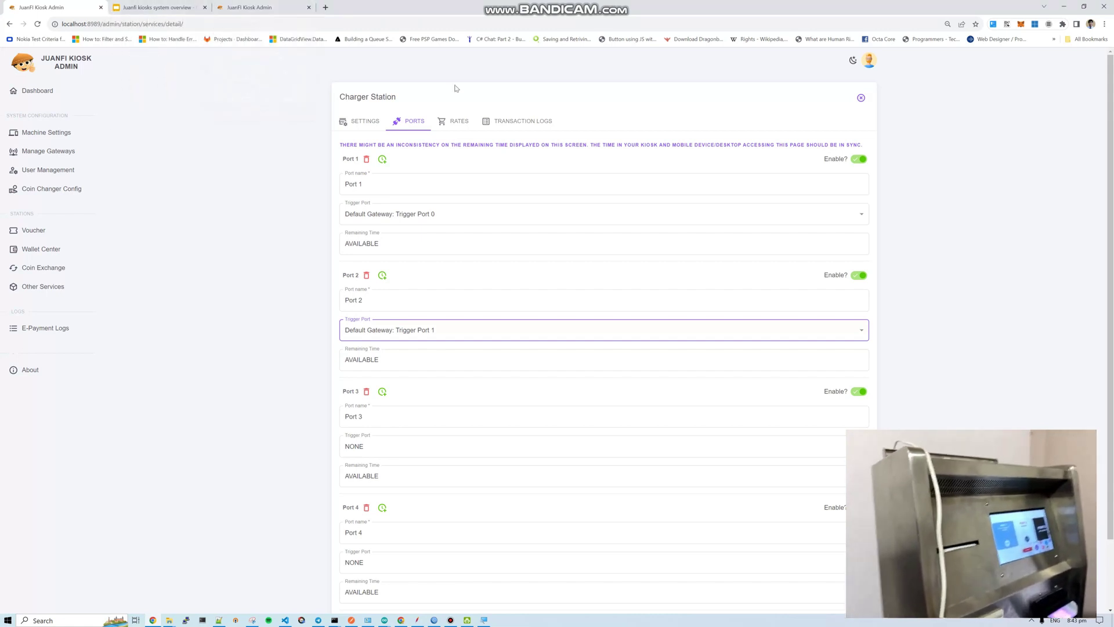
left_click(515, 122)
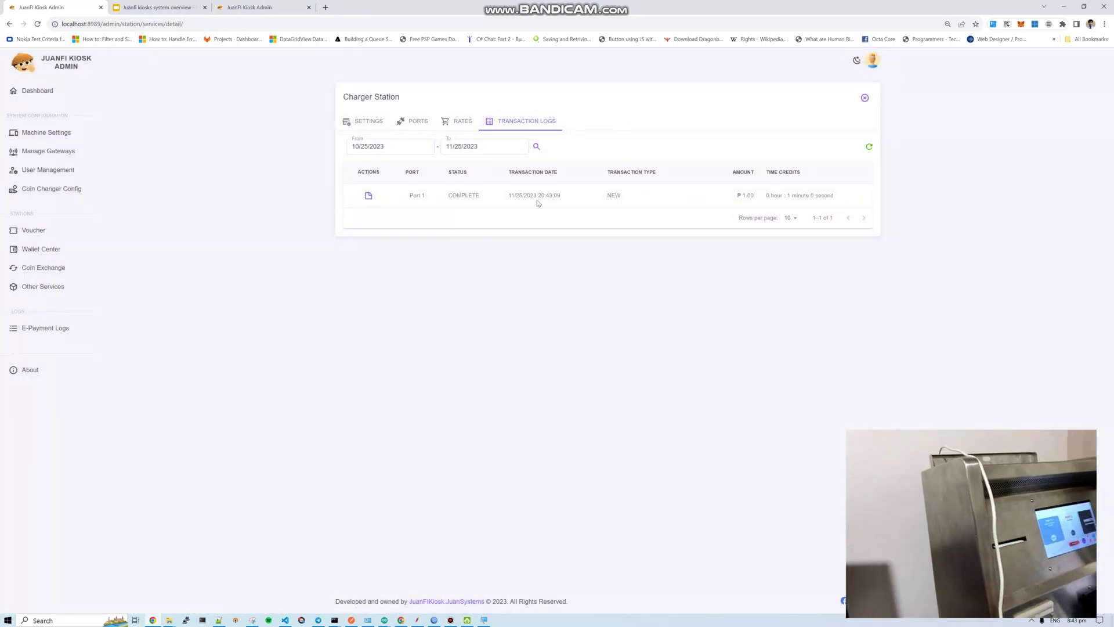
left_click(368, 195)
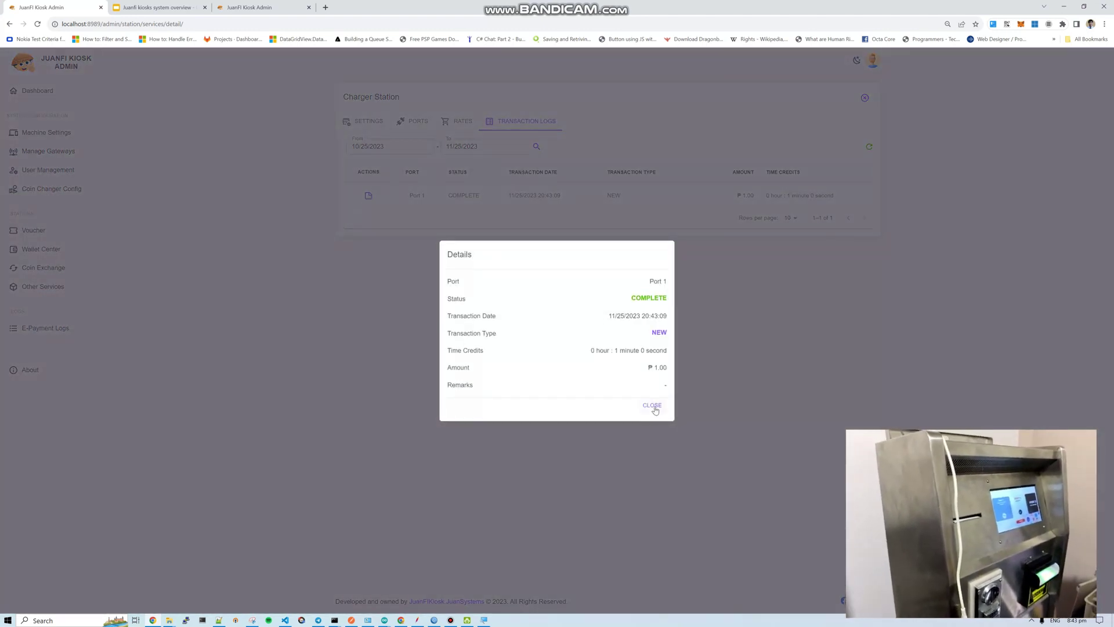
left_click(652, 405)
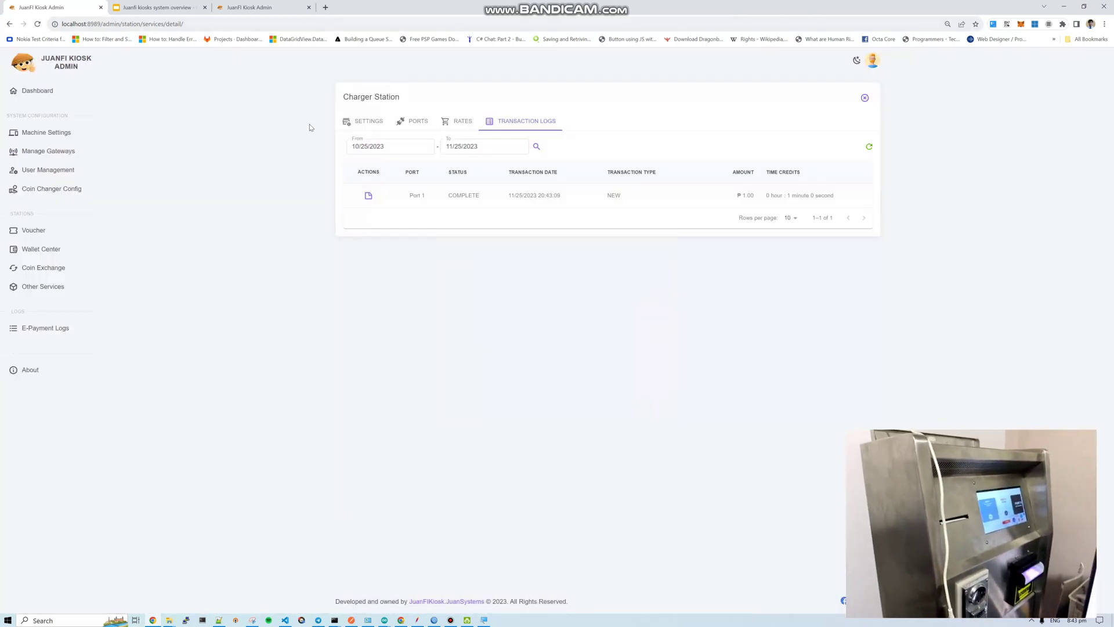
Enable e-Payment in the Charger Station settings and check the available rate configuration options.
left_click(361, 125)
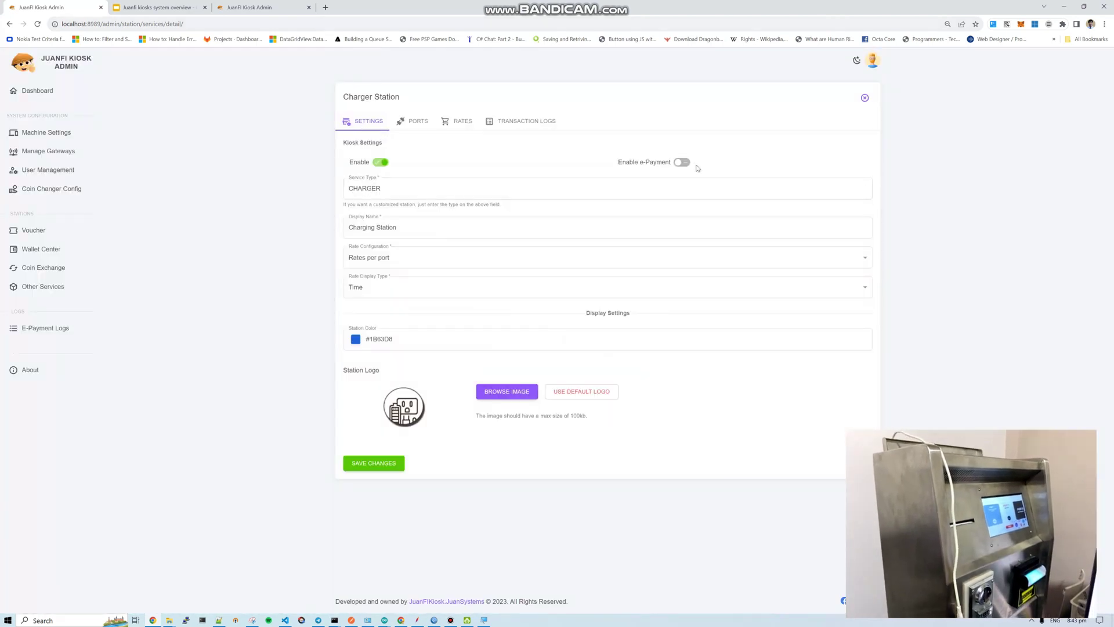
left_click(683, 162)
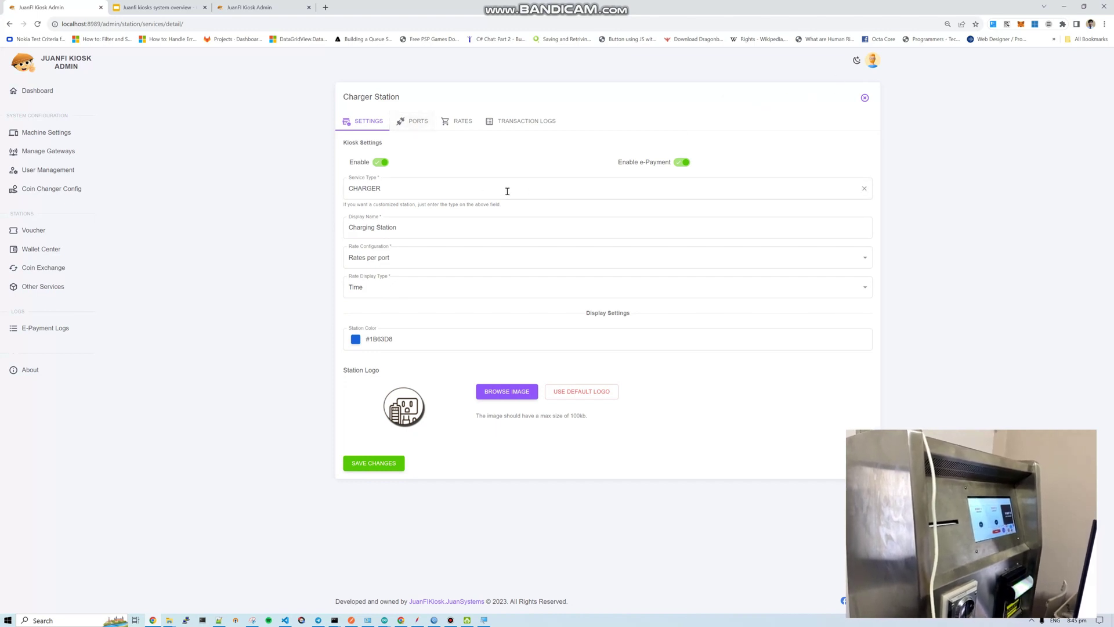
left_click(408, 263)
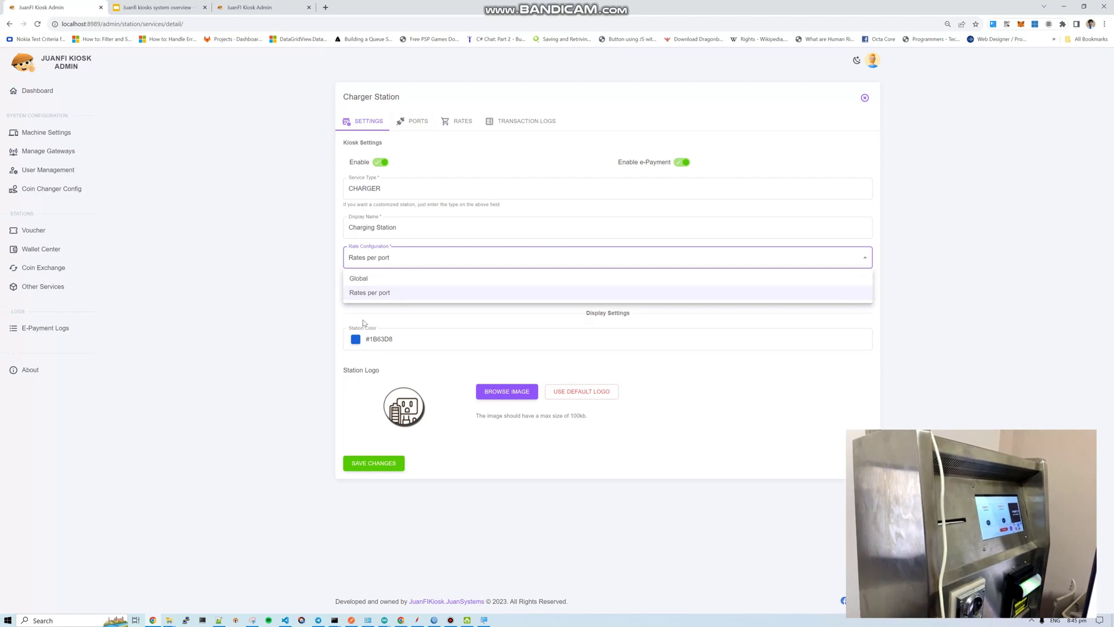
left_click(316, 306)
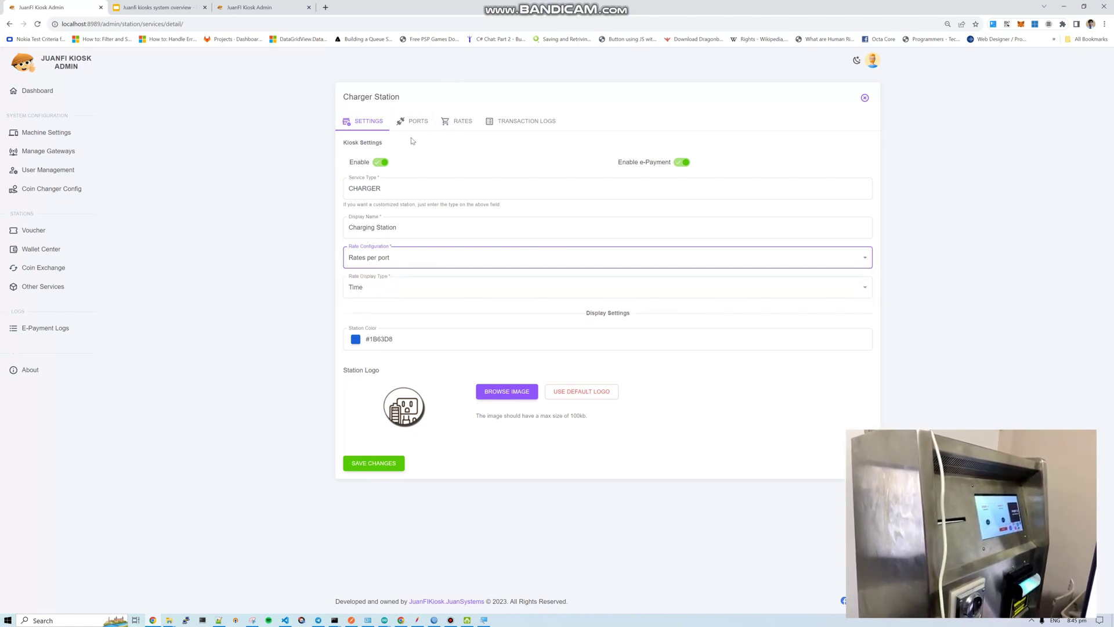
Review the Charger Station's rates for Port 1 and check the port selection.
left_click(451, 132)
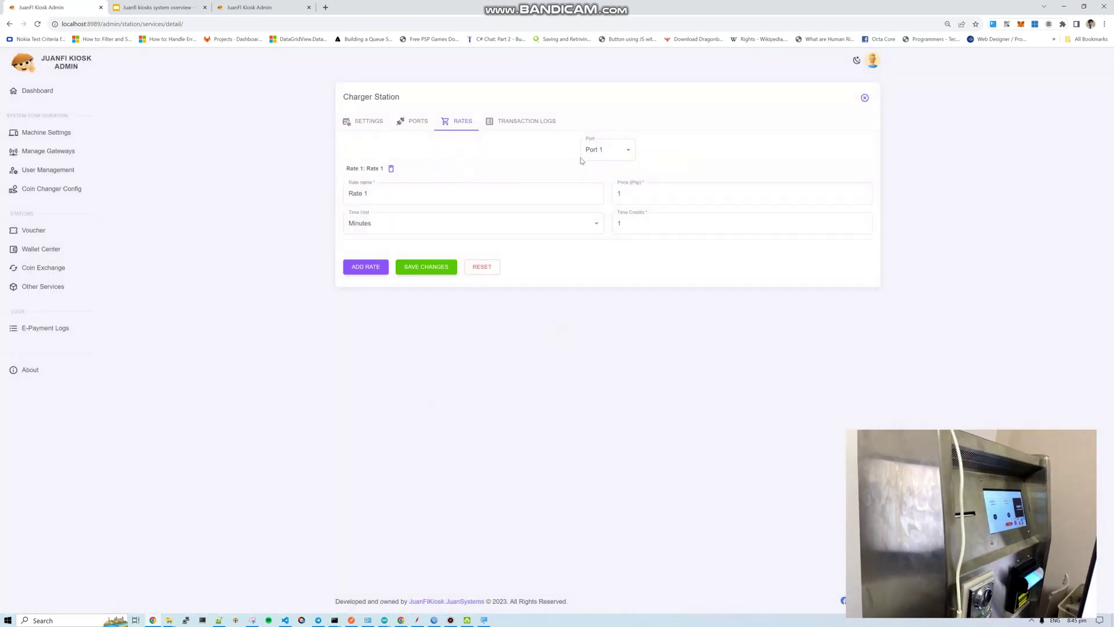
left_click(627, 153)
left_click(624, 154)
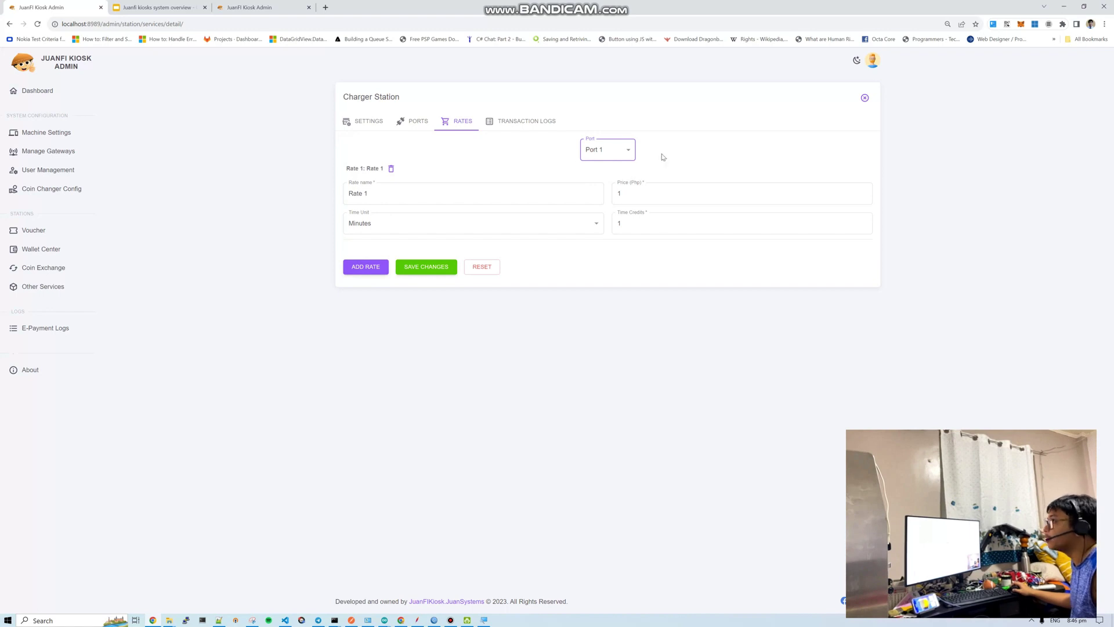
Return to the Charger Station settings and examine the available rate configuration options without changing the selection.
left_click(375, 123)
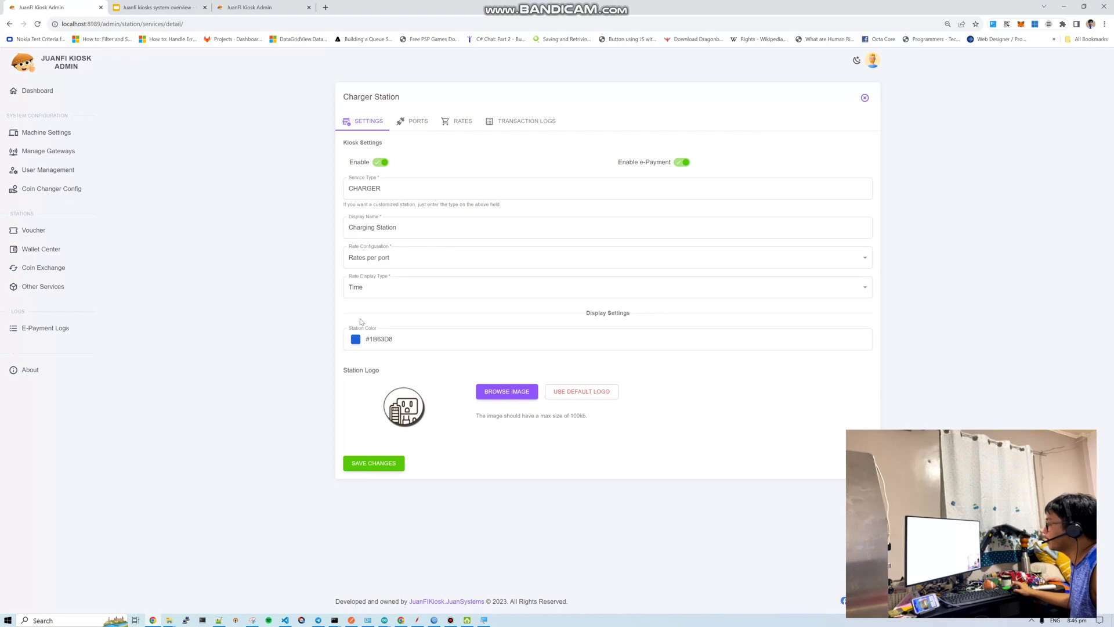
left_click(379, 263)
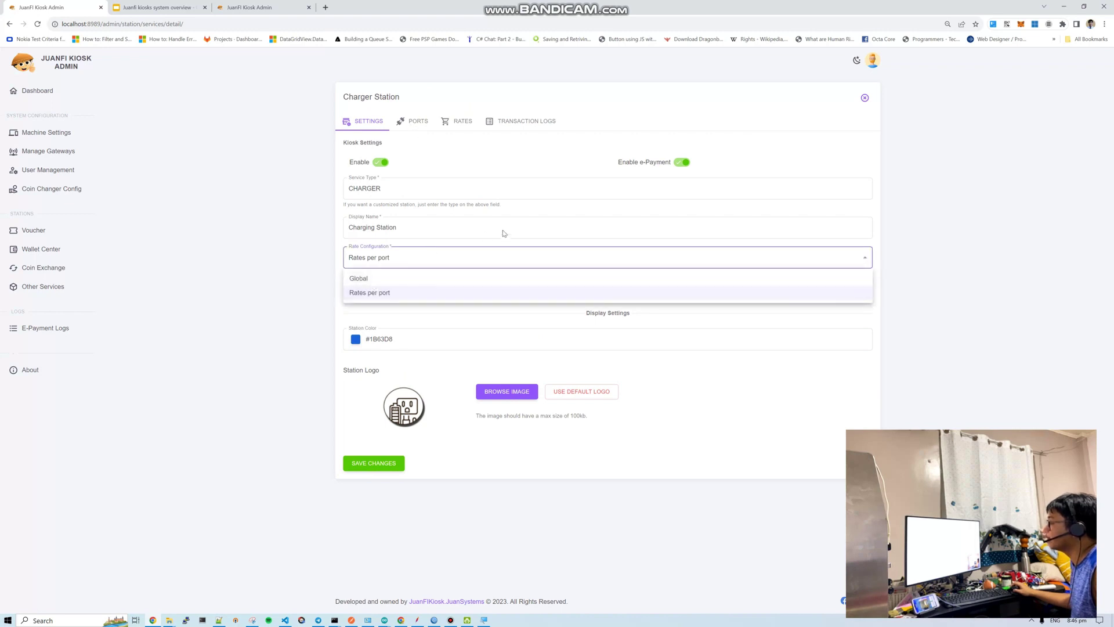
left_click(235, 273)
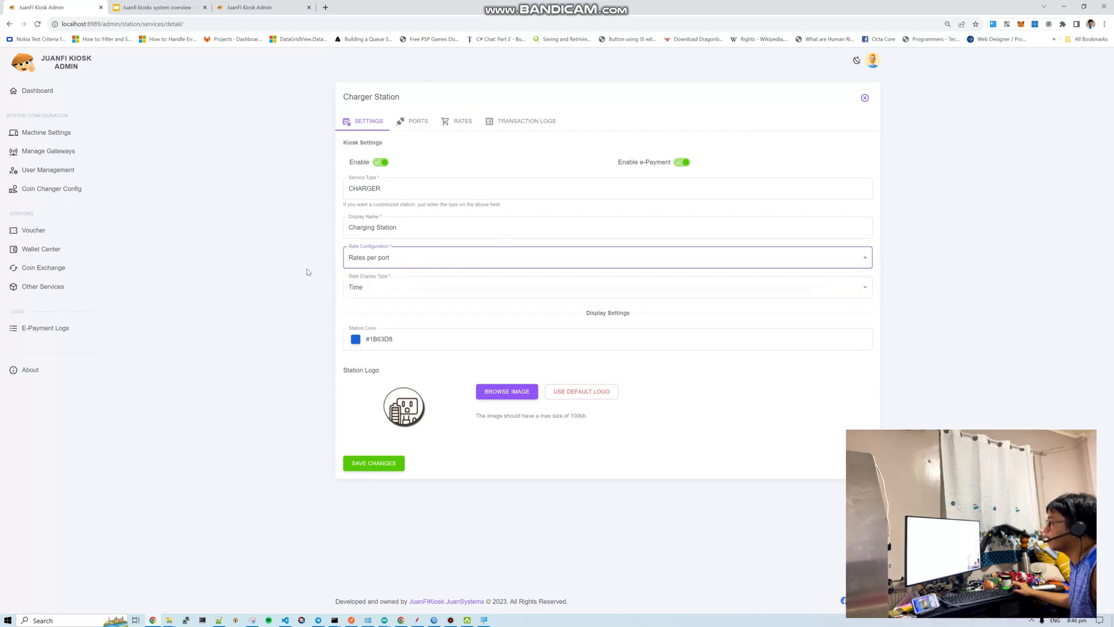
left_click(367, 263)
left_click(290, 264)
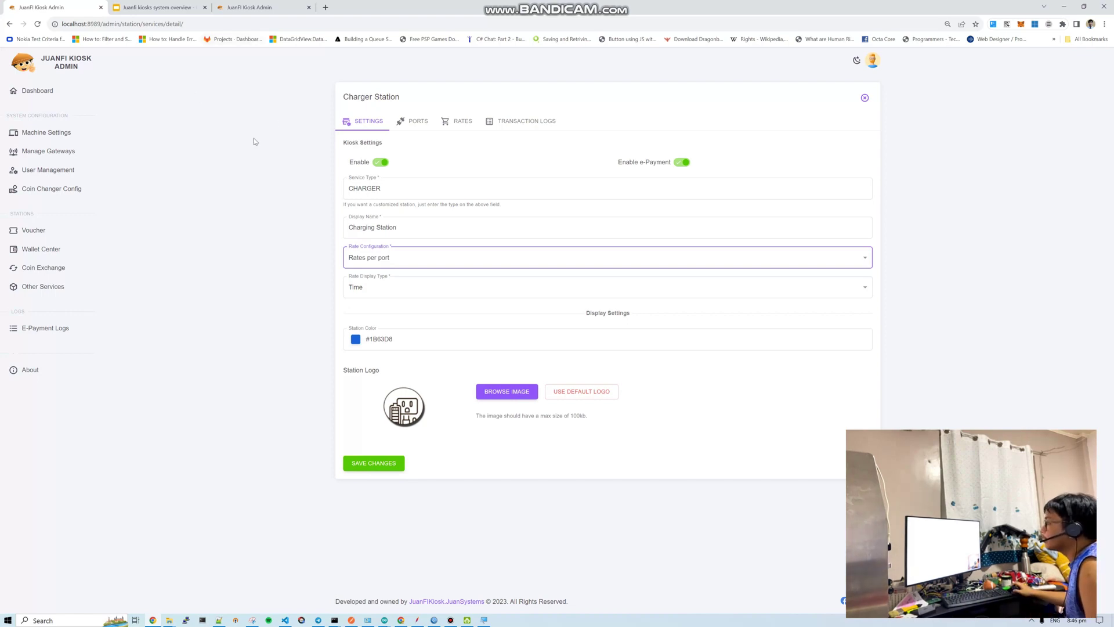
Switch to the Juanfi kiosks system overview presentation and review the relay module on the "Kiosk as Custom Station" slide.
left_click(195, 6)
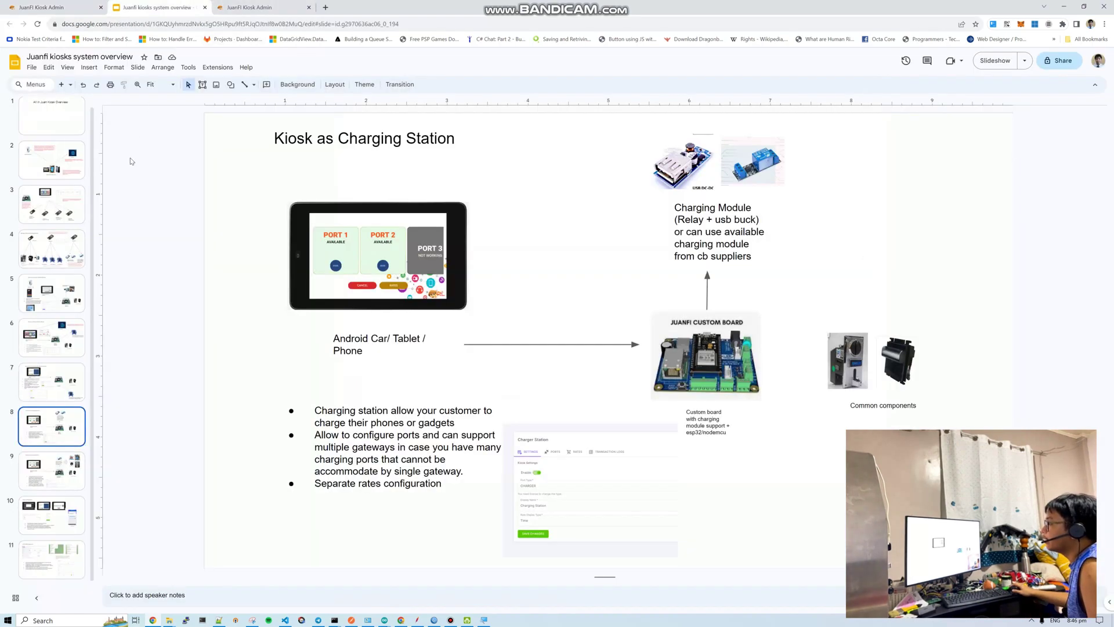
left_click(32, 468)
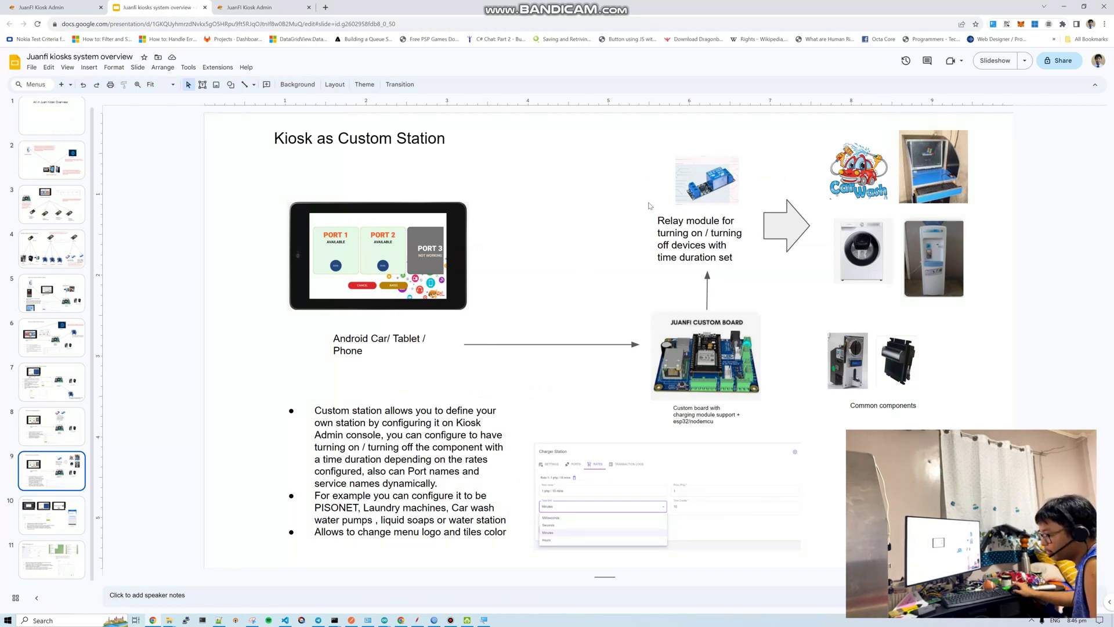
left_click(732, 168)
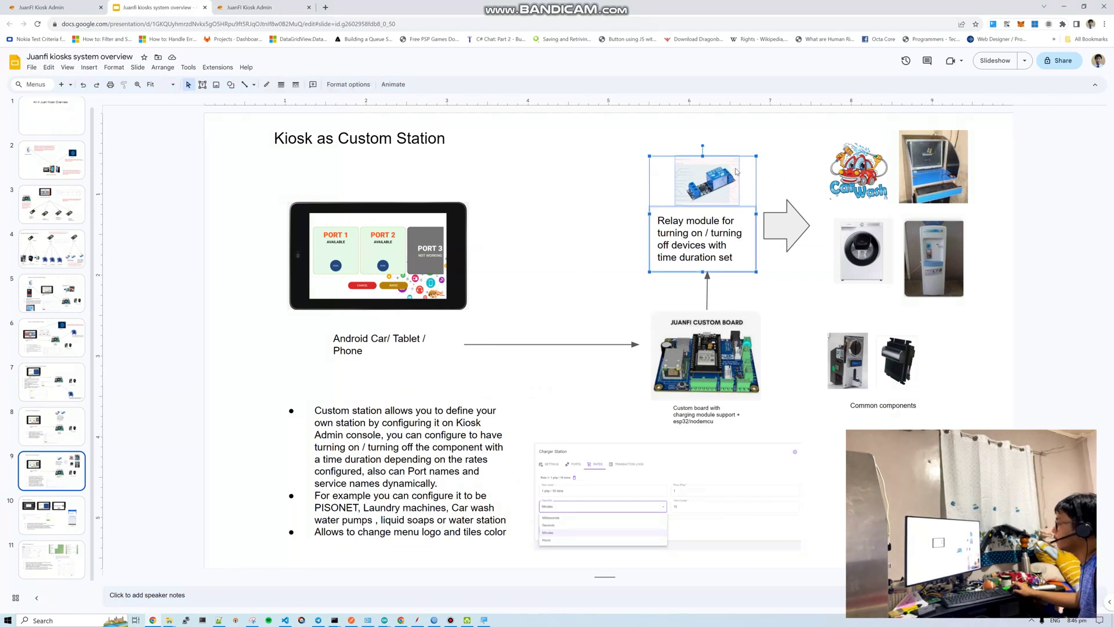
left_click(574, 215)
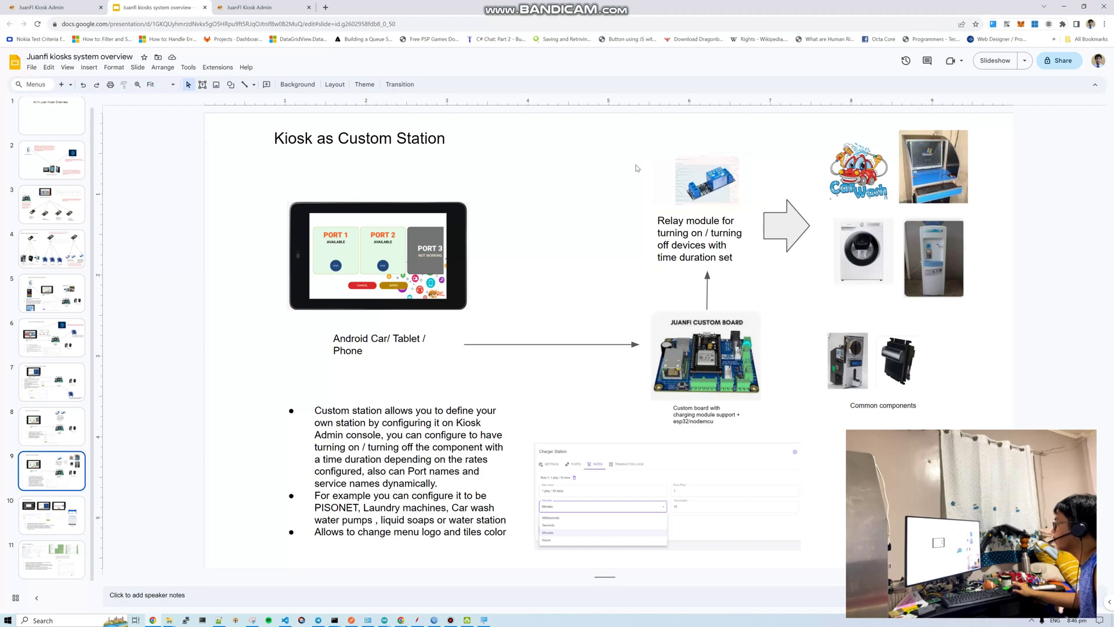
left_click_drag(635, 164, 747, 271)
left_click(590, 265)
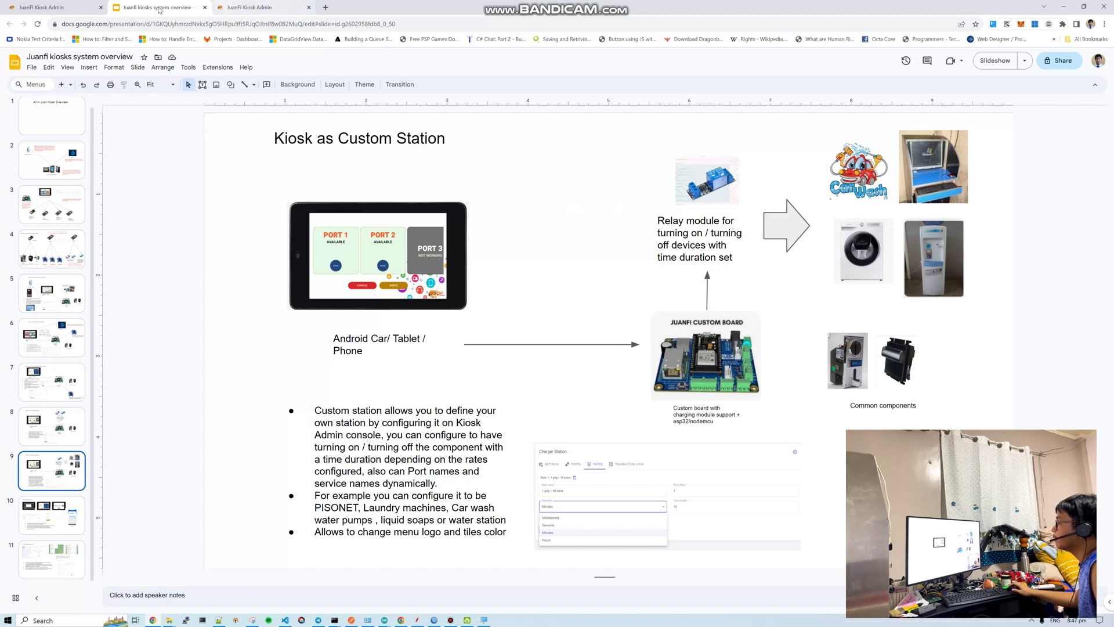
Return to the local kiosk admin's other services, check the service types offered for a new station, and close the form unsaved.
left_click(81, 7)
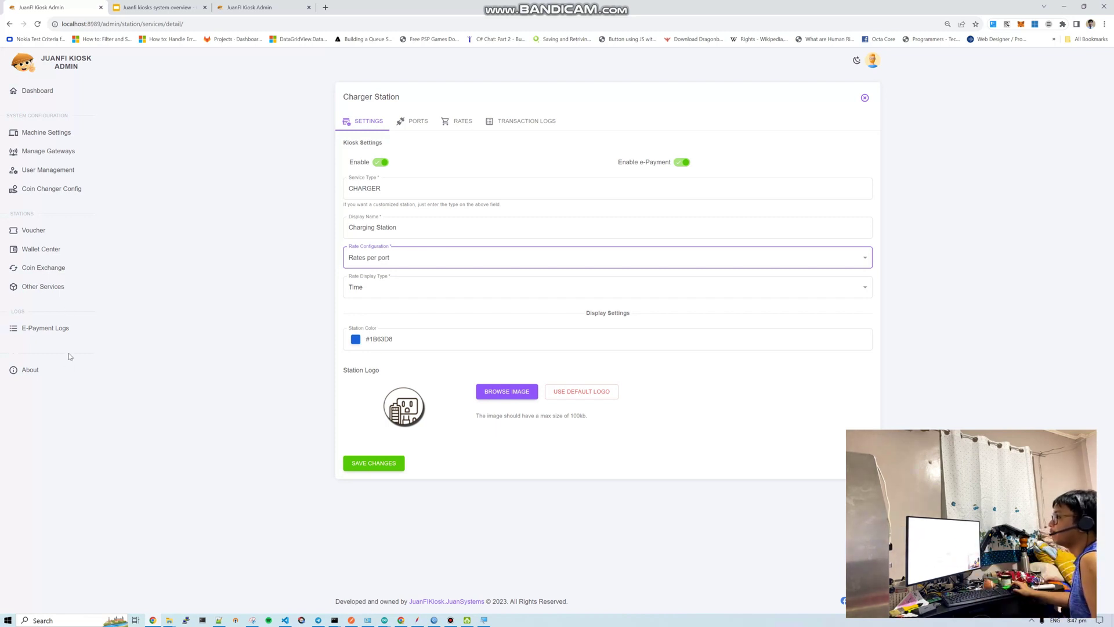
left_click(52, 290)
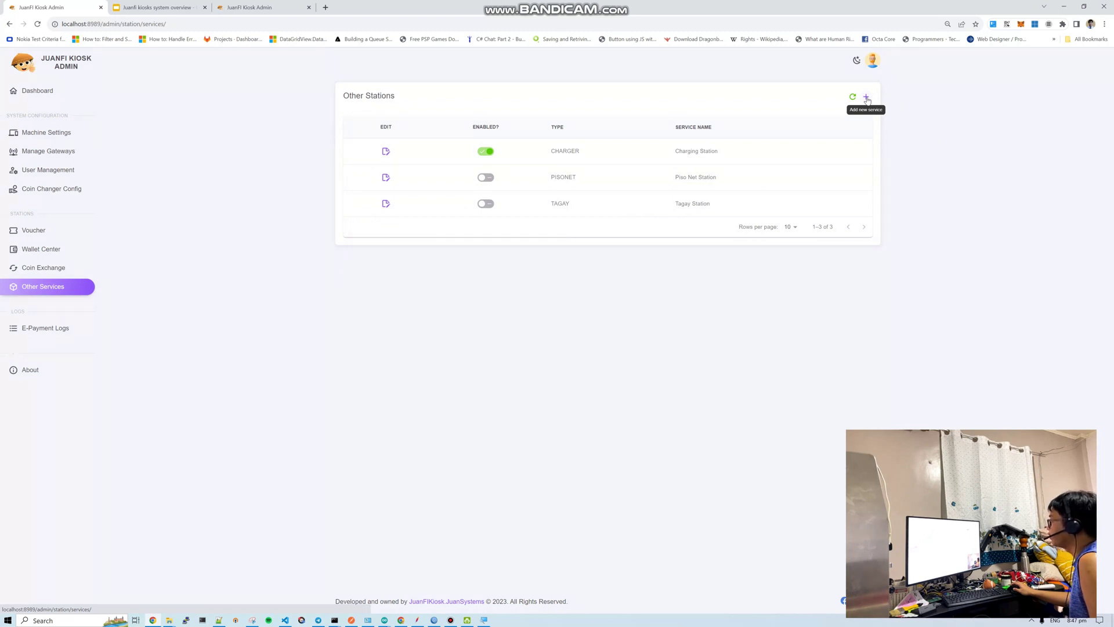
left_click(867, 97)
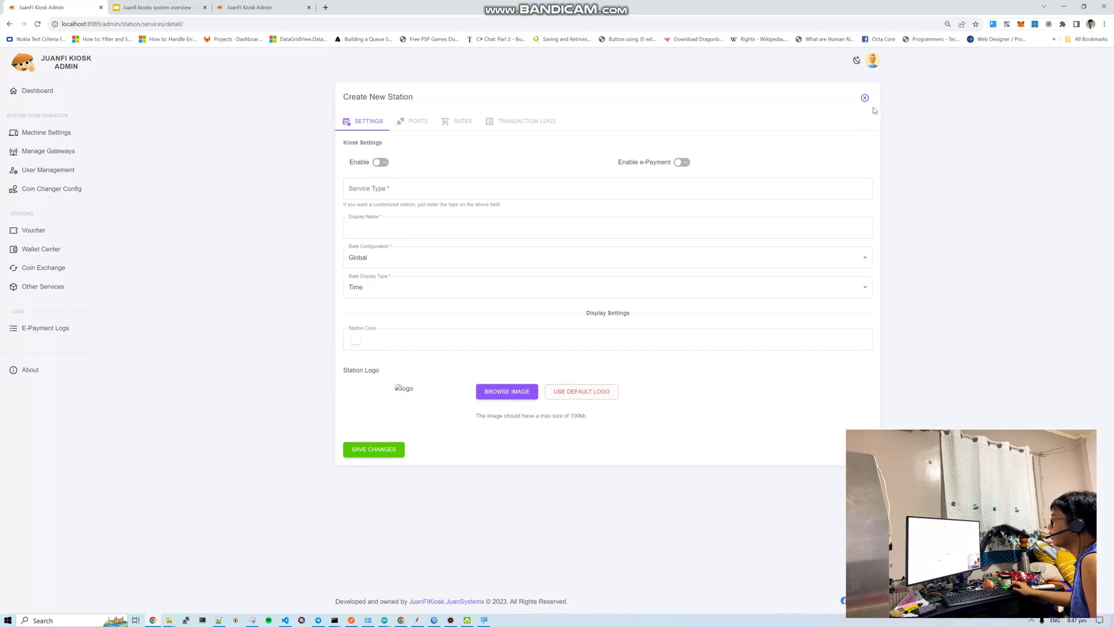
left_click(397, 193)
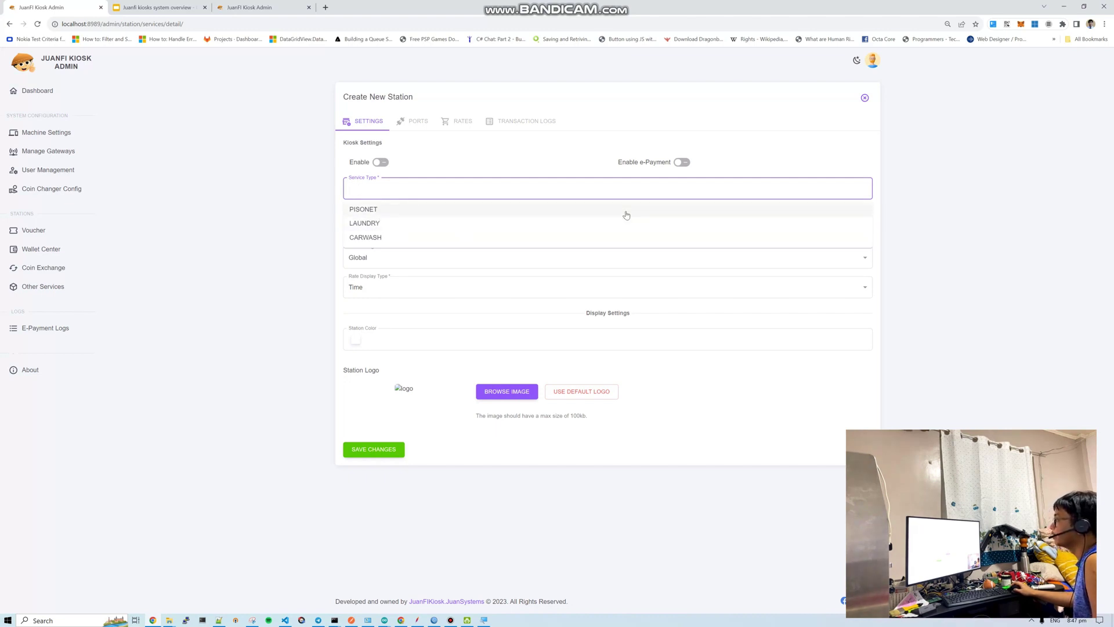
left_click(865, 98)
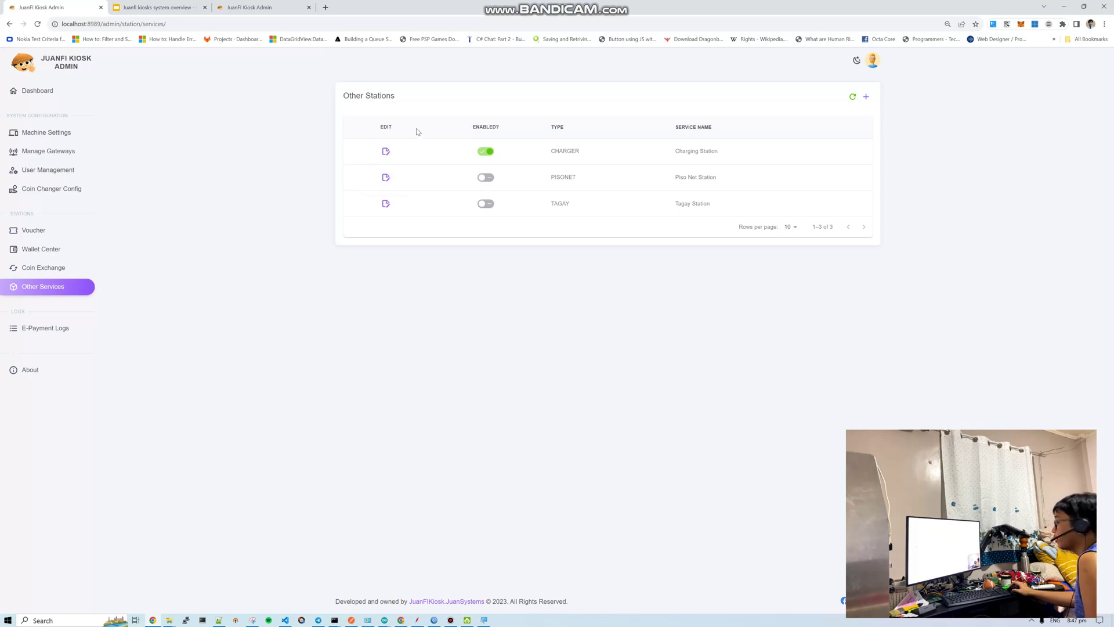
Switch to the kiosk admin at 10.10.10.106, open the Tagay Station settings and examine its station color choices.
left_click(240, 4)
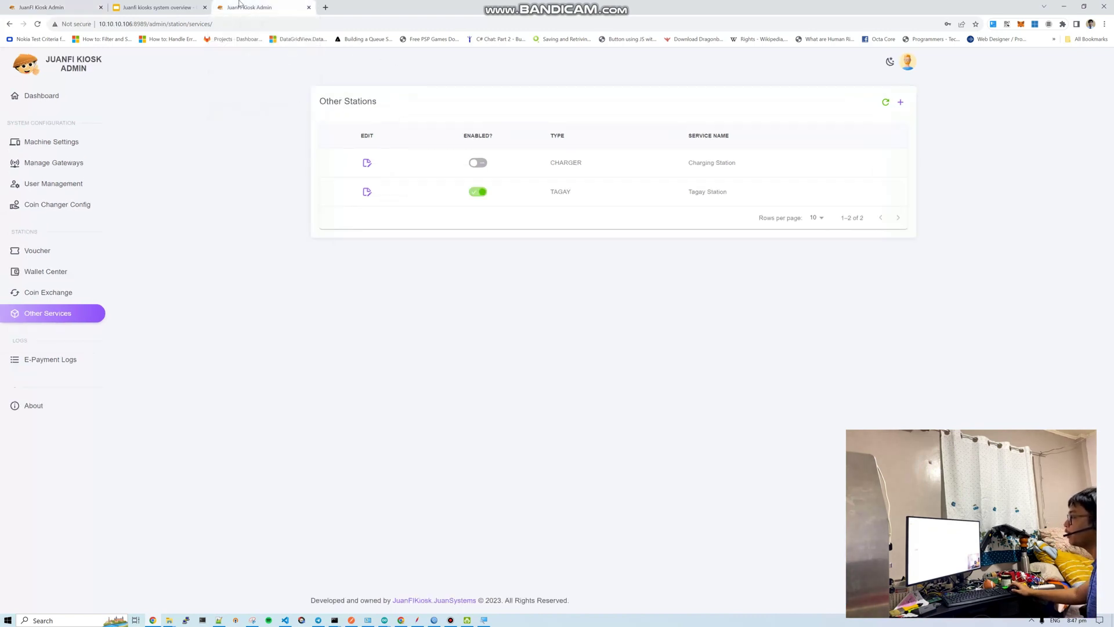
left_click(366, 194)
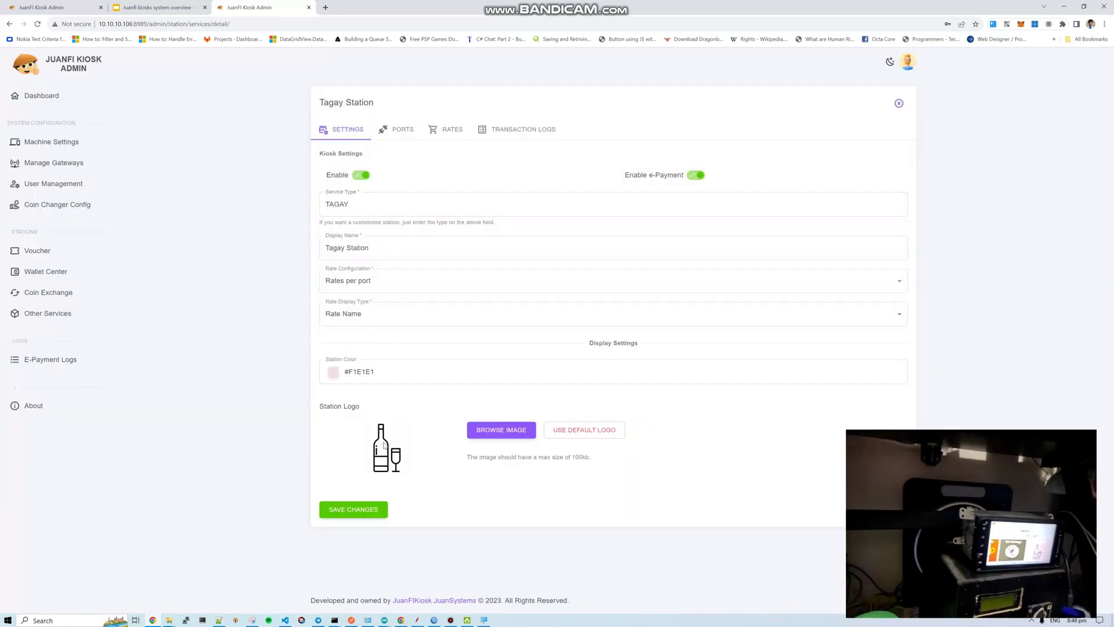
left_click(334, 373)
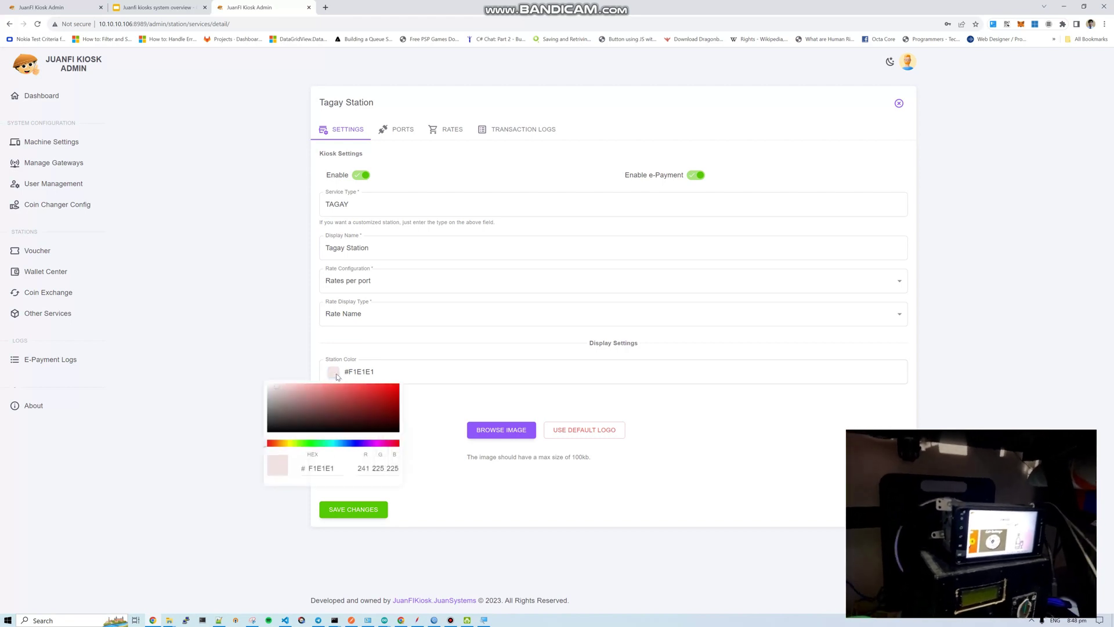
left_click(482, 414)
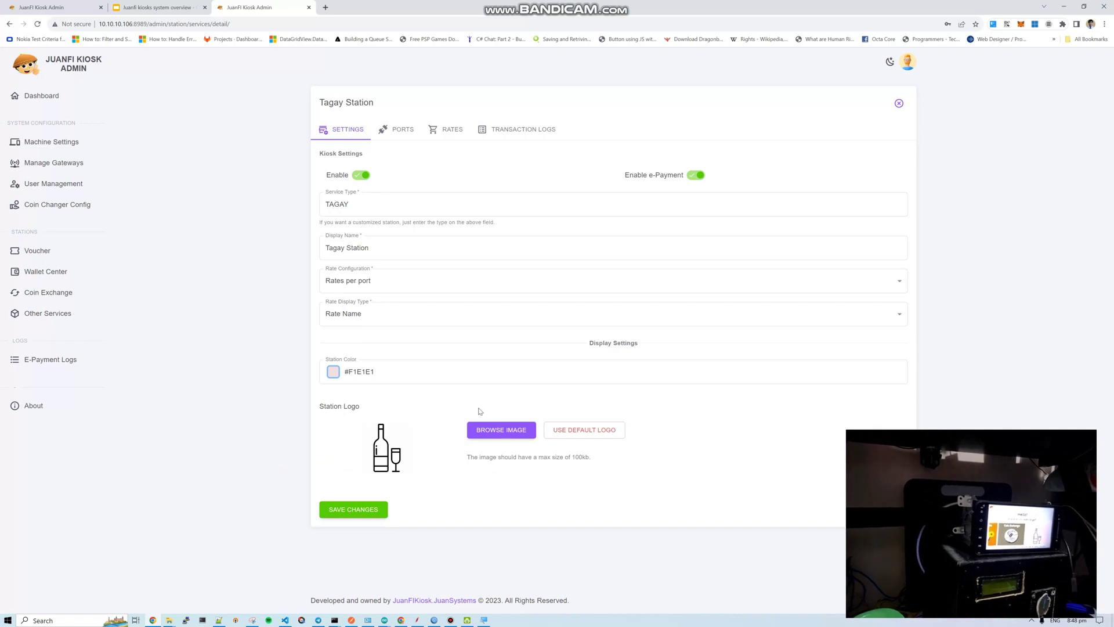
Review the Tagay Station's port names and the trigger port options for the Red Horse port.
left_click(404, 130)
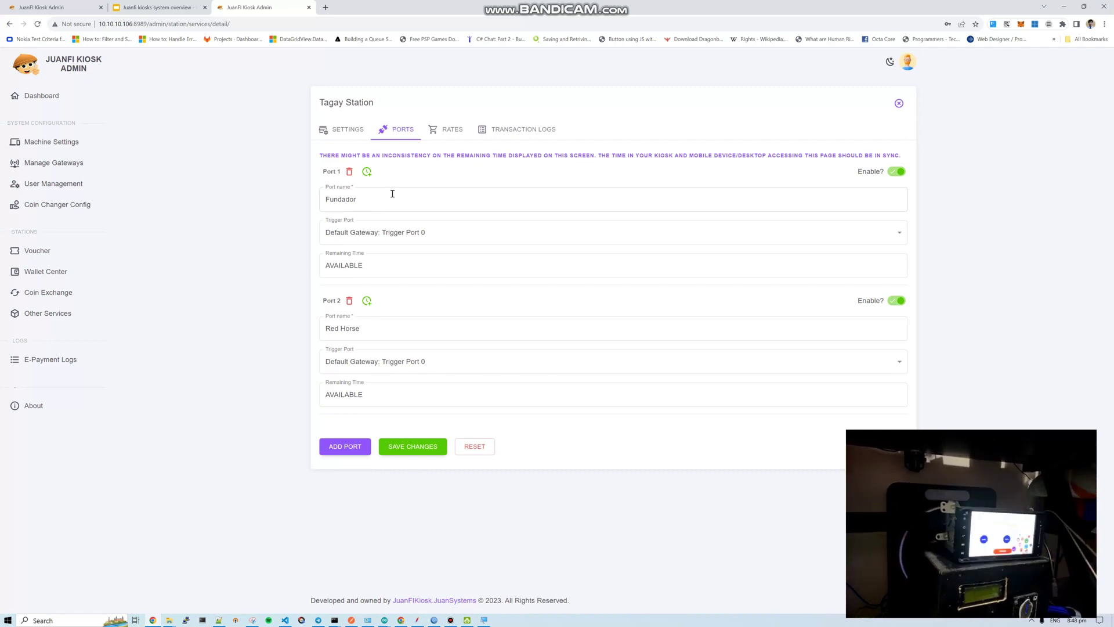
left_click_drag(393, 193, 220, 176)
left_click_drag(362, 327, 216, 333)
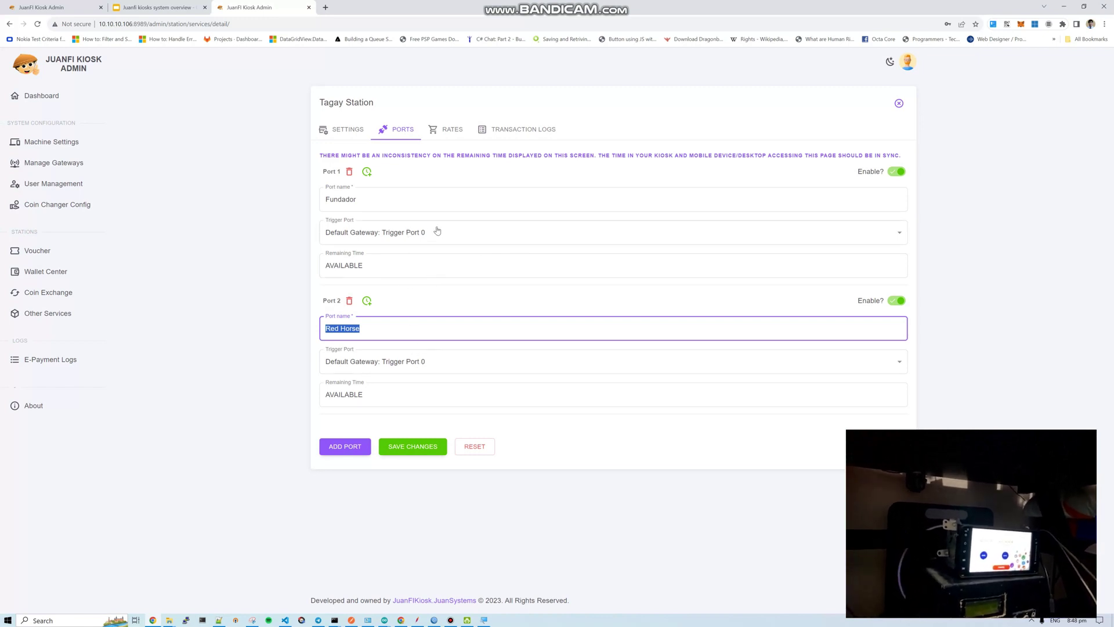
left_click(436, 362)
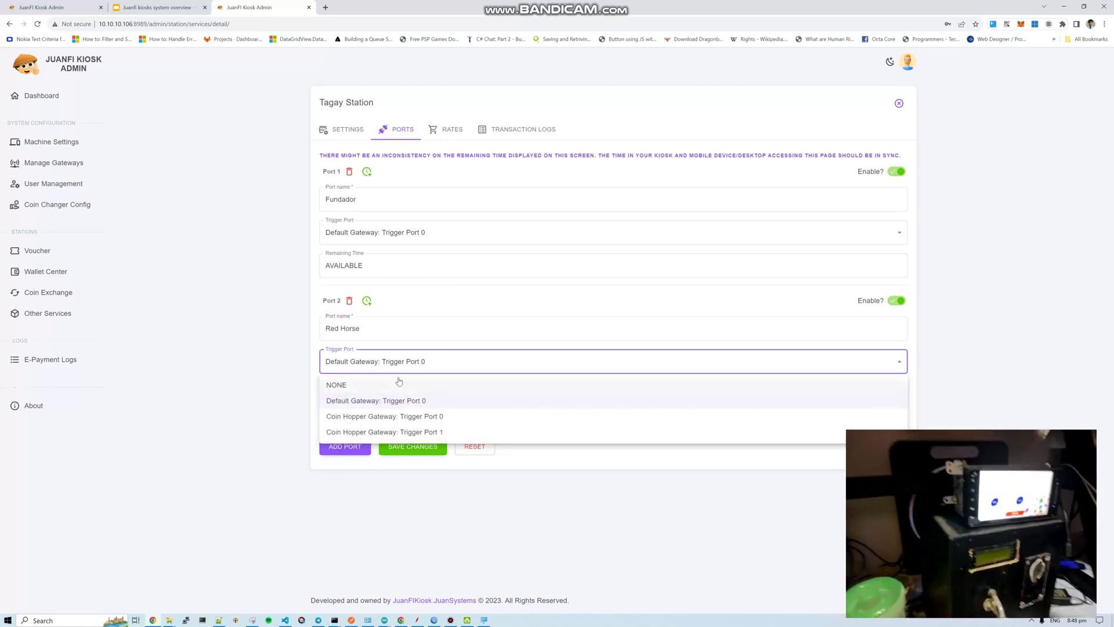
left_click(260, 391)
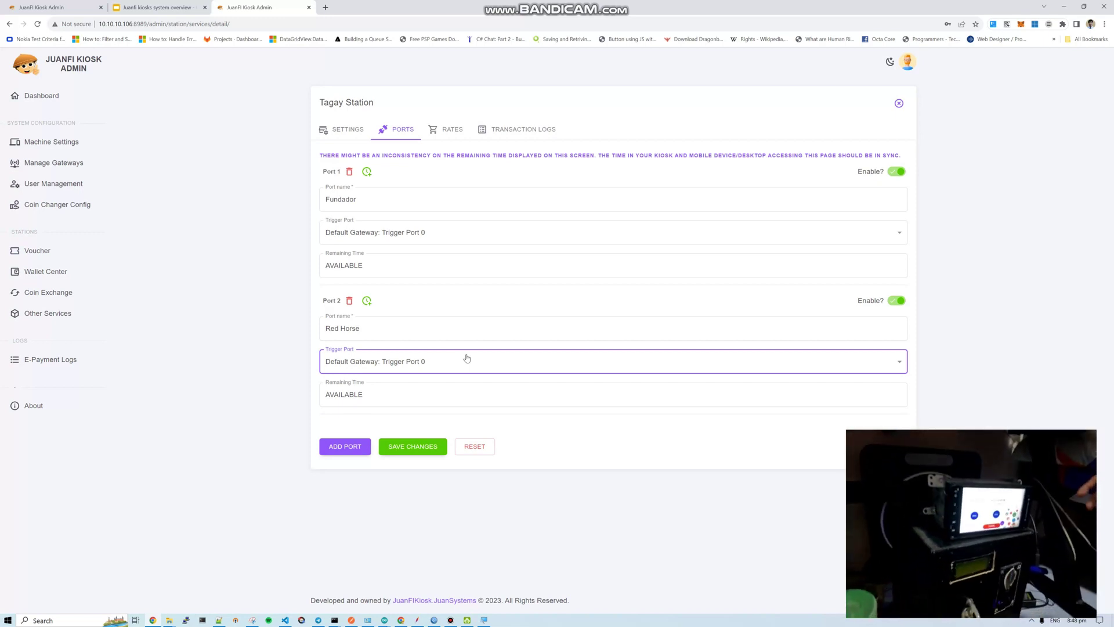
Magnify the screen to 200% with Magnifier to inspect the view more closely, and restore it to 100%.
key("super+plus")
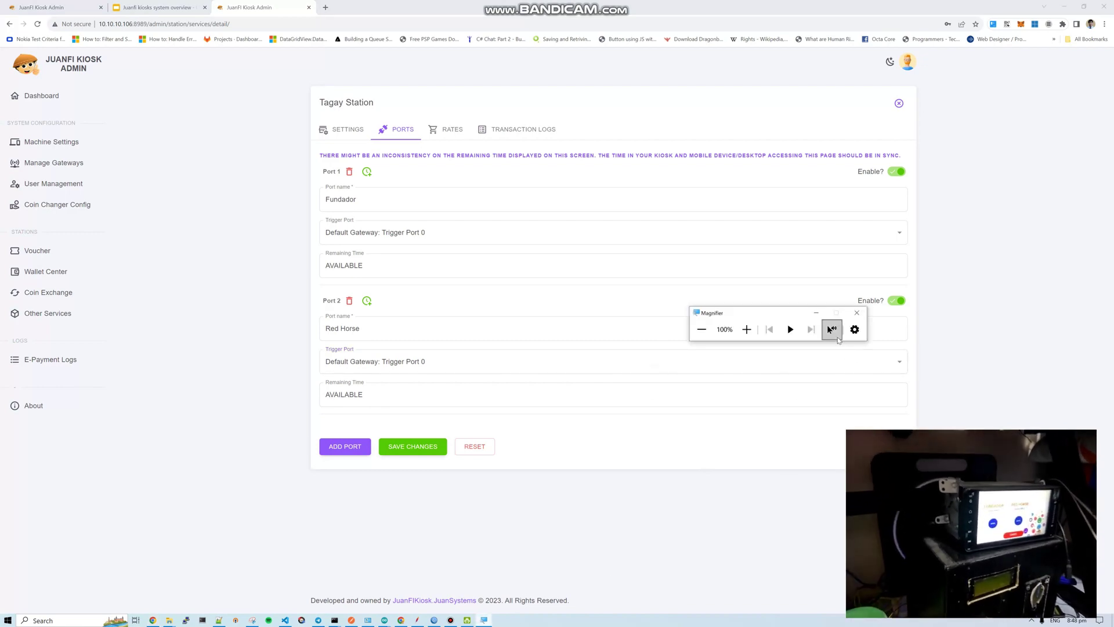
left_click(746, 329)
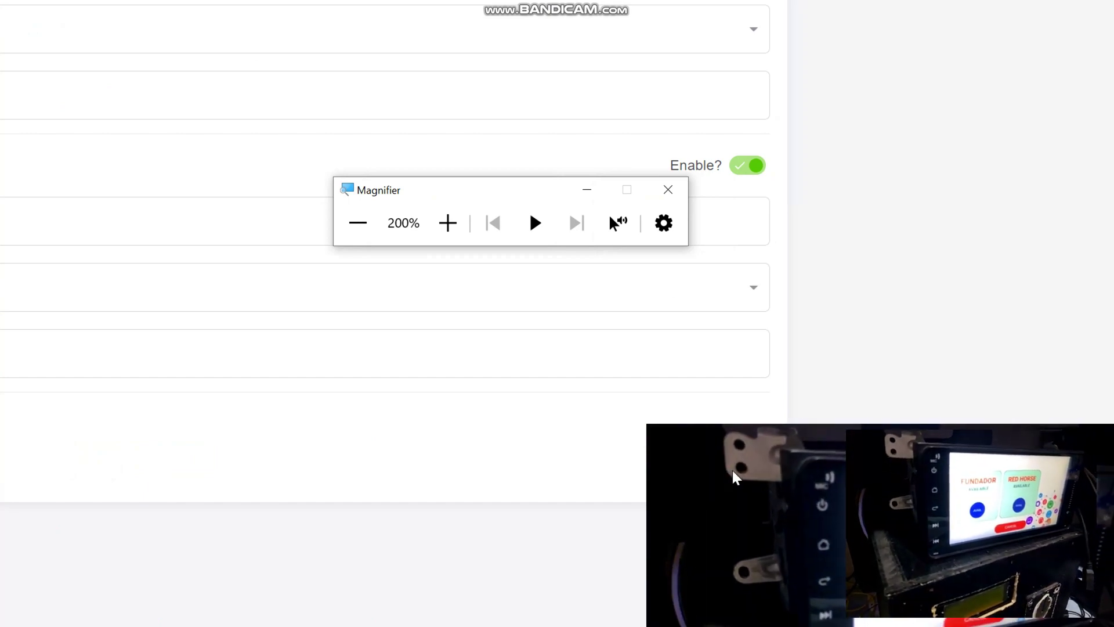
key("ctrl+alt+space")
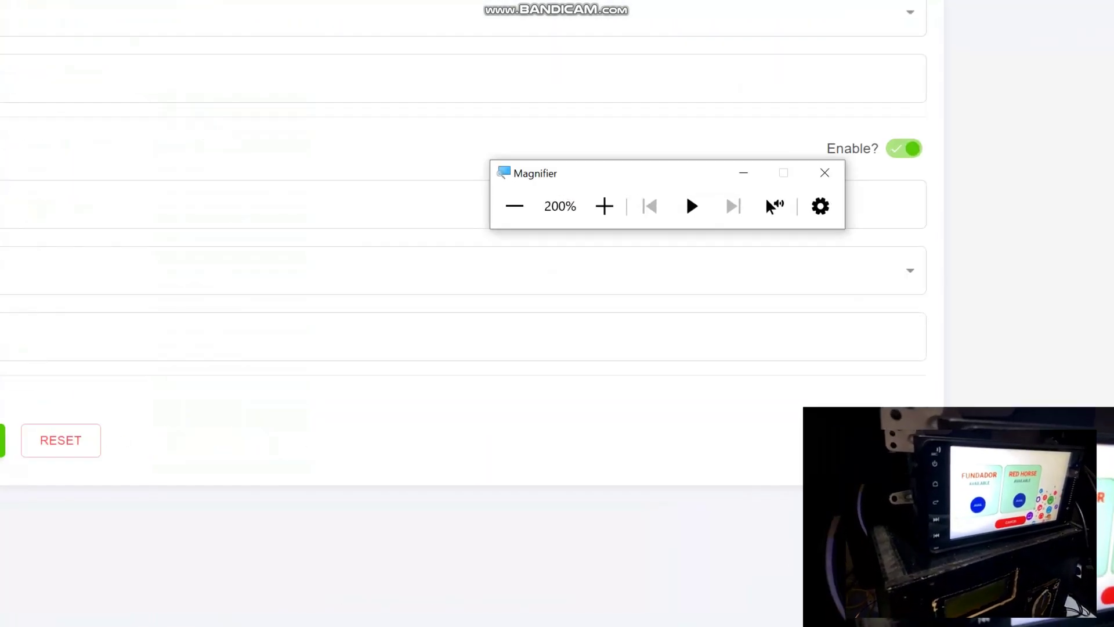
key("super+minus")
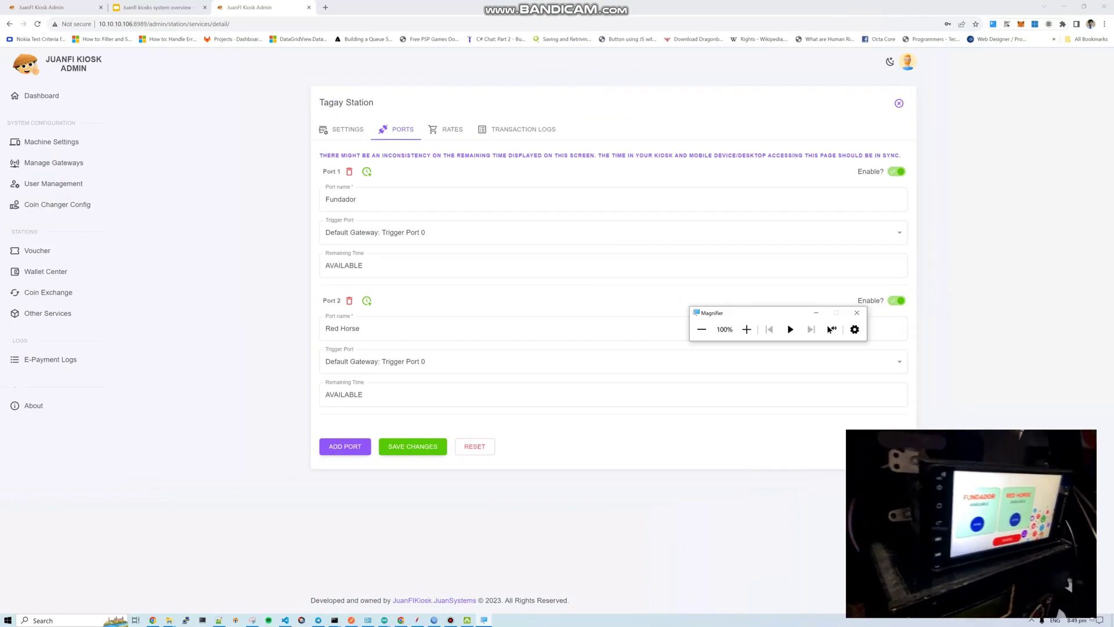
key("super+plus")
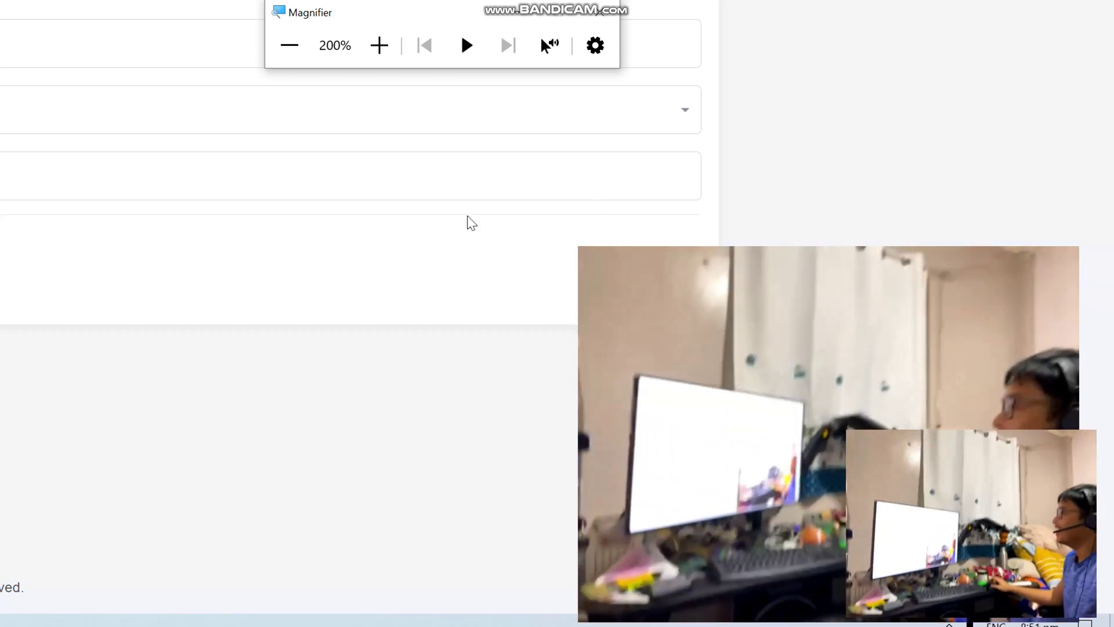
key("super+minus")
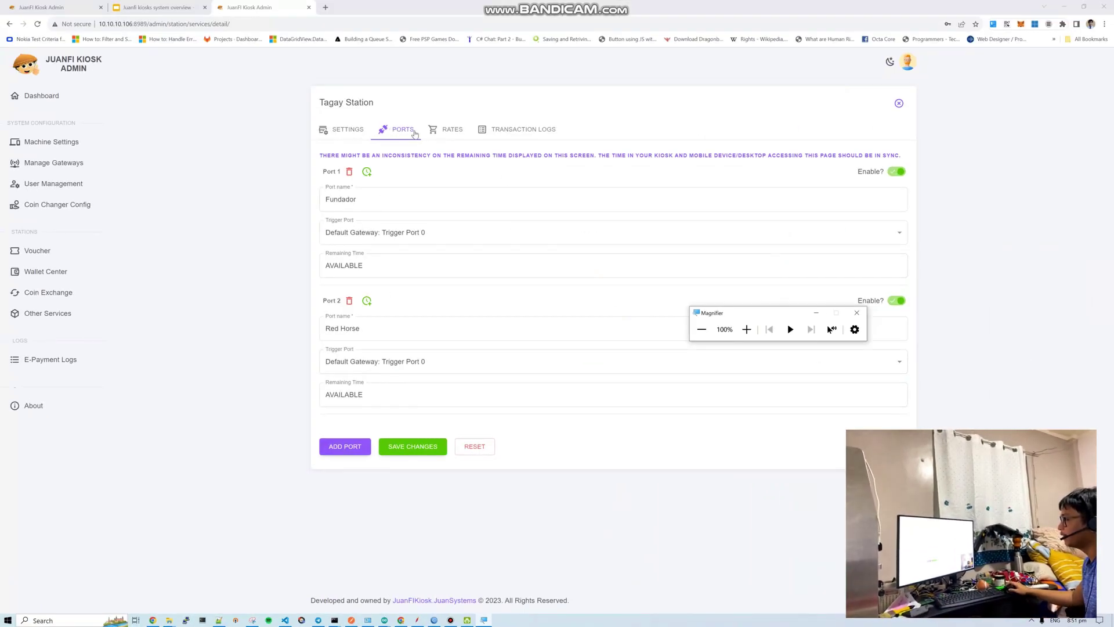
Compare the Tagay Station's rates for the Fundador and Red Horse ports, and examine the Red Horse rate's time credits.
left_click(442, 131)
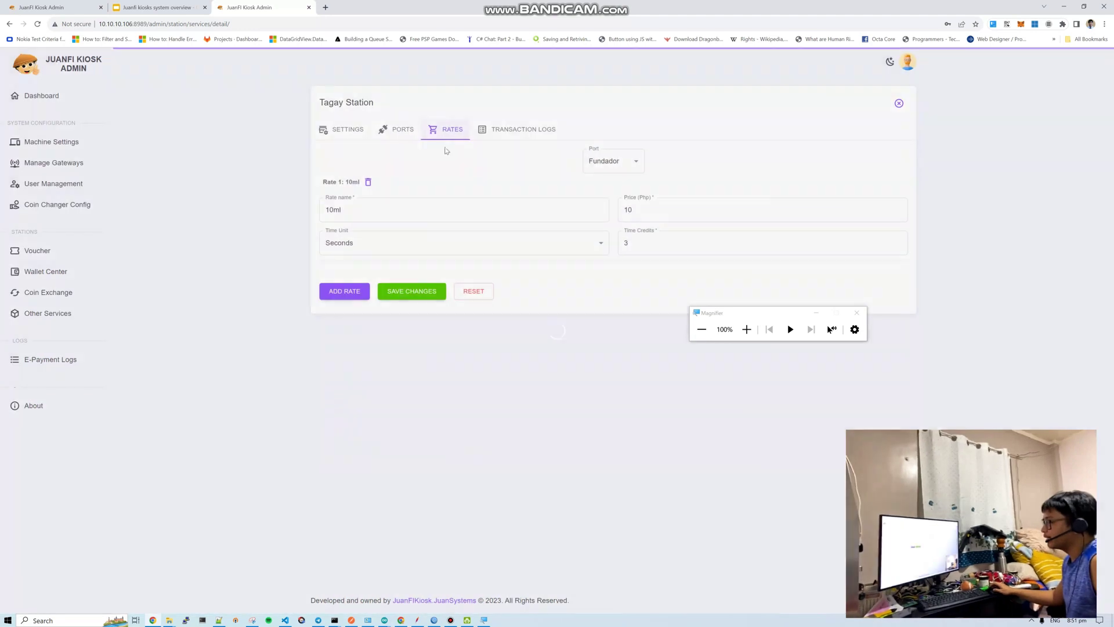
left_click(607, 165)
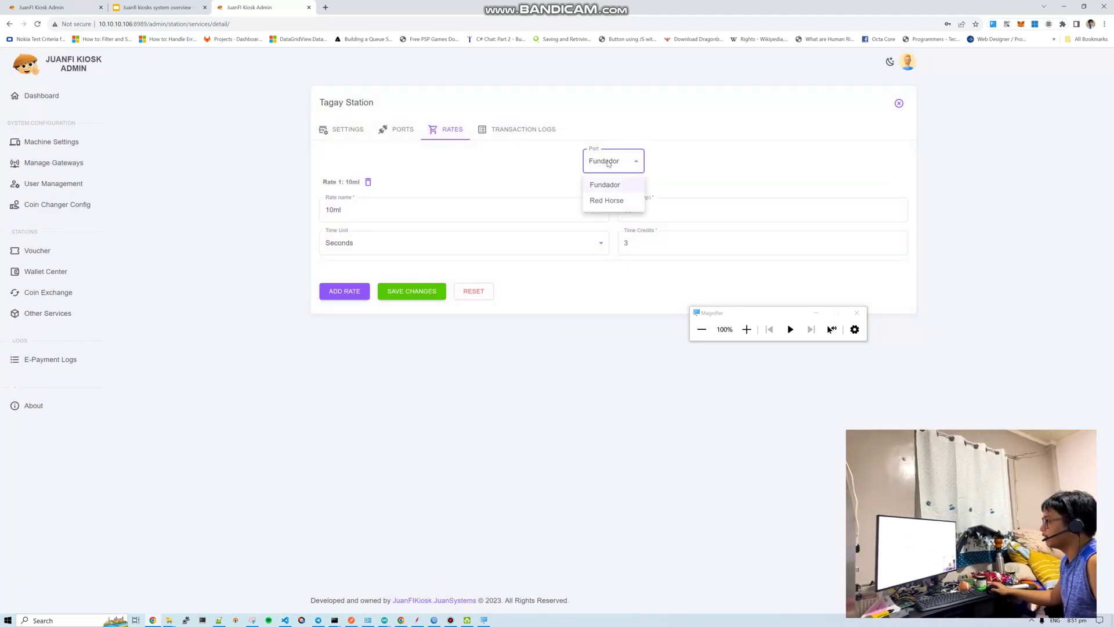
left_click(604, 202)
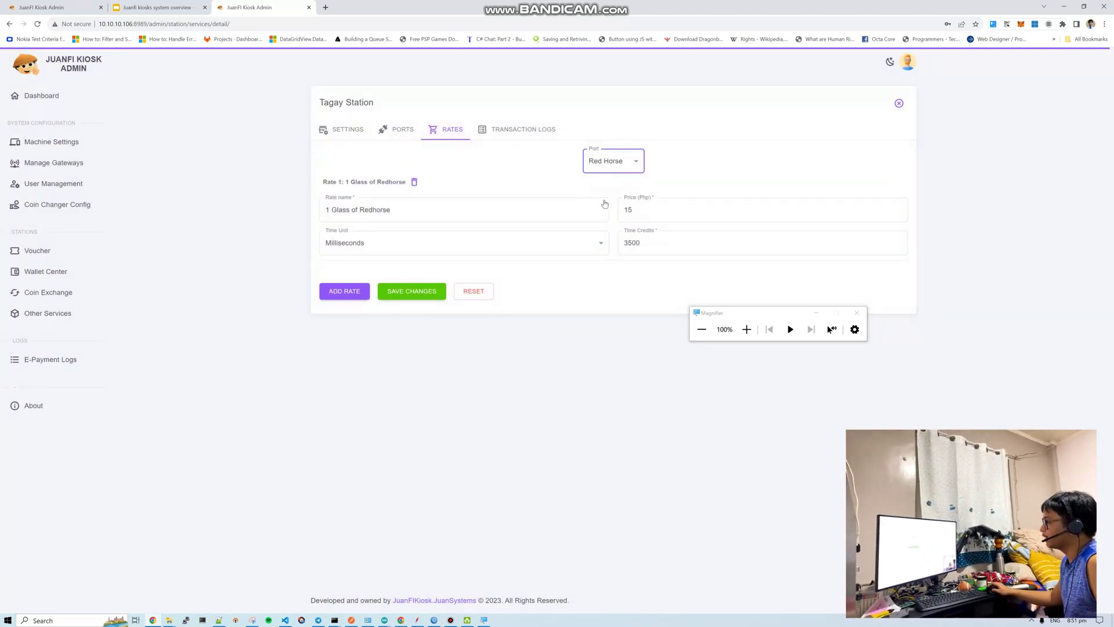
left_click(605, 169)
left_click(604, 185)
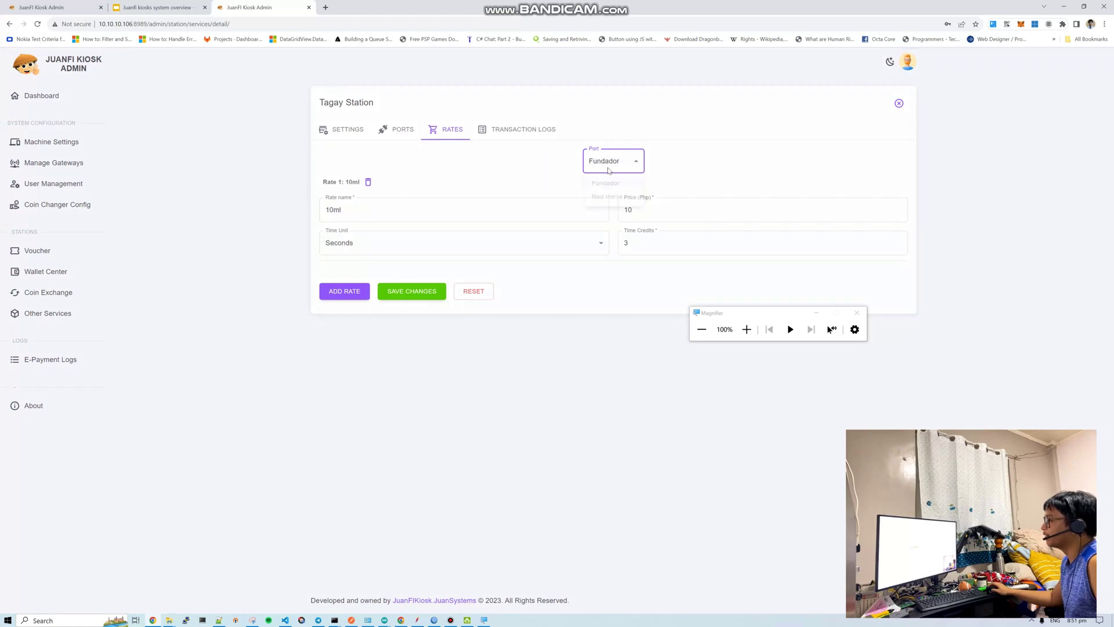
left_click(608, 169)
left_click(606, 200)
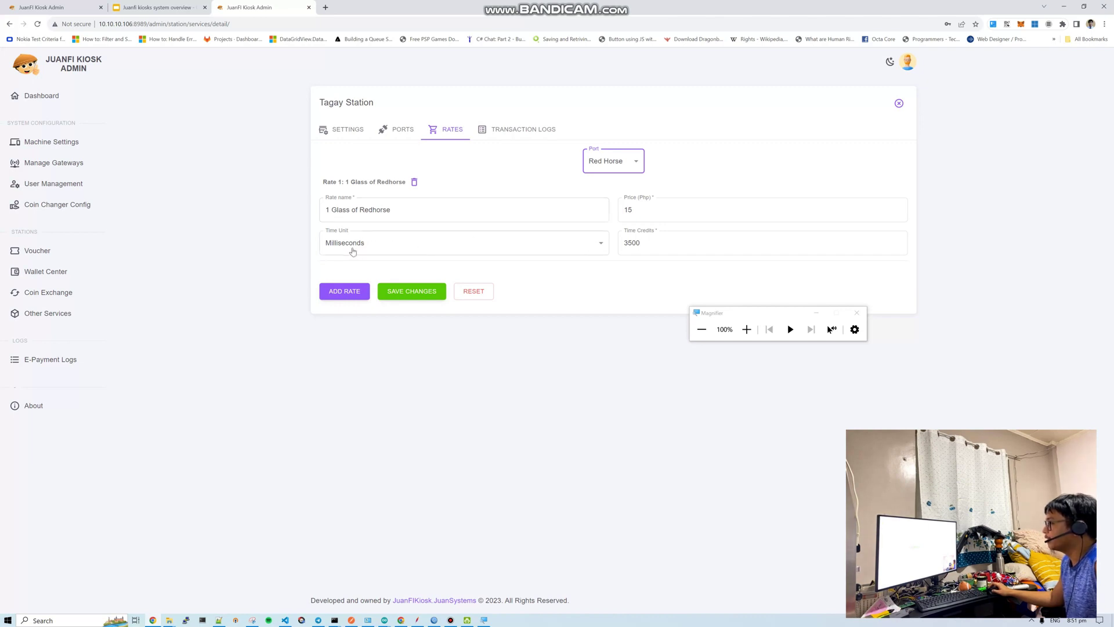
left_click(641, 243)
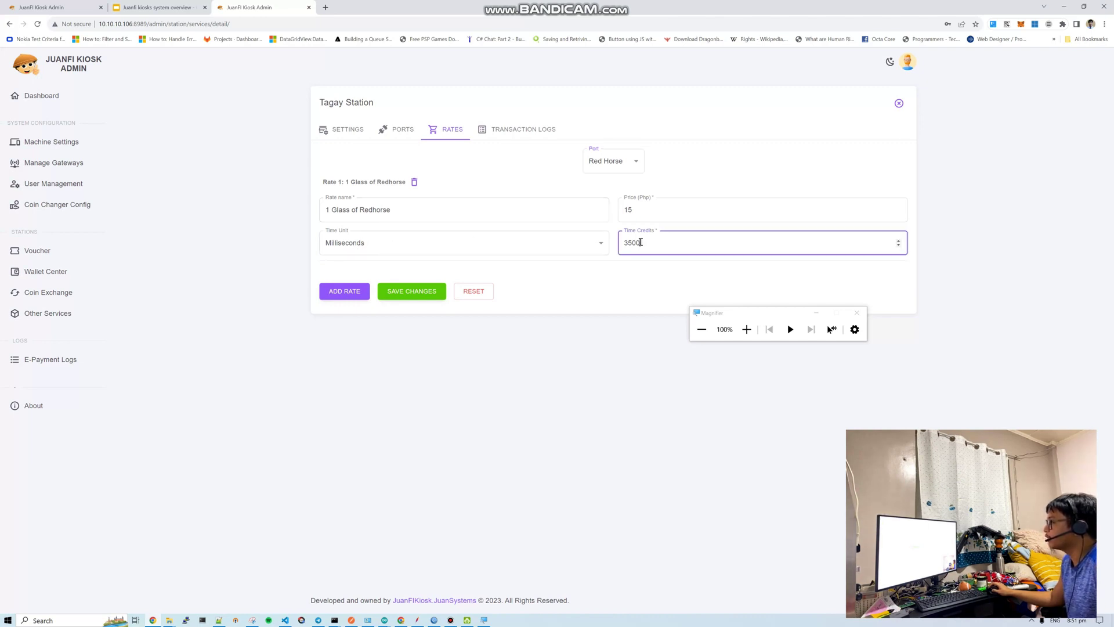
double_click(640, 242)
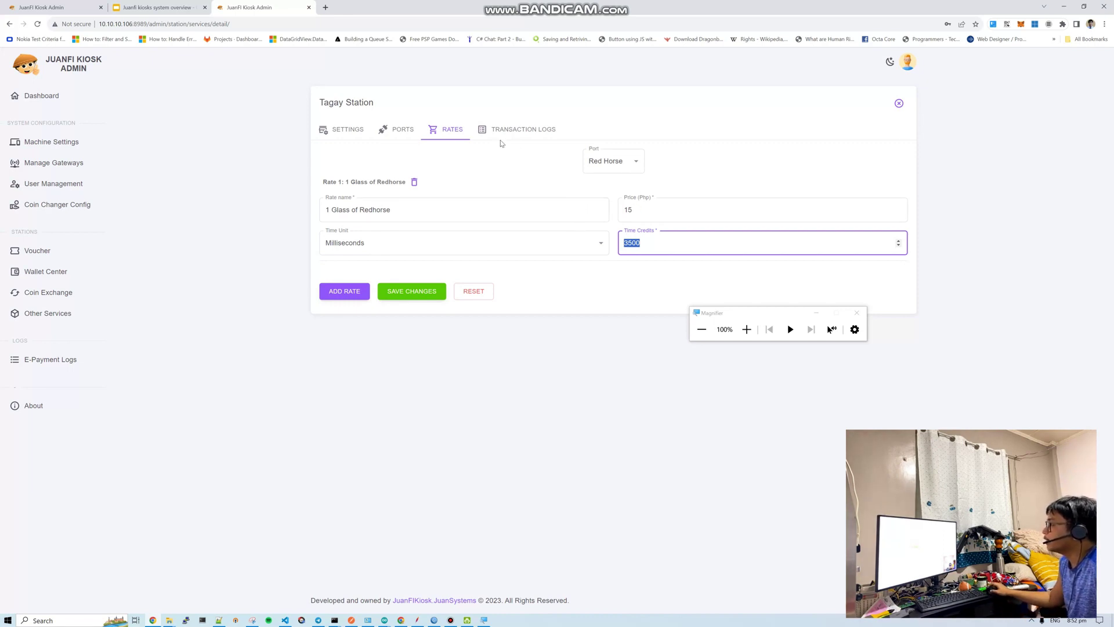
Review the Tagay Station's transaction logs and the latest Red Horse transaction's details, and return to the kiosk system overview slides.
left_click(518, 129)
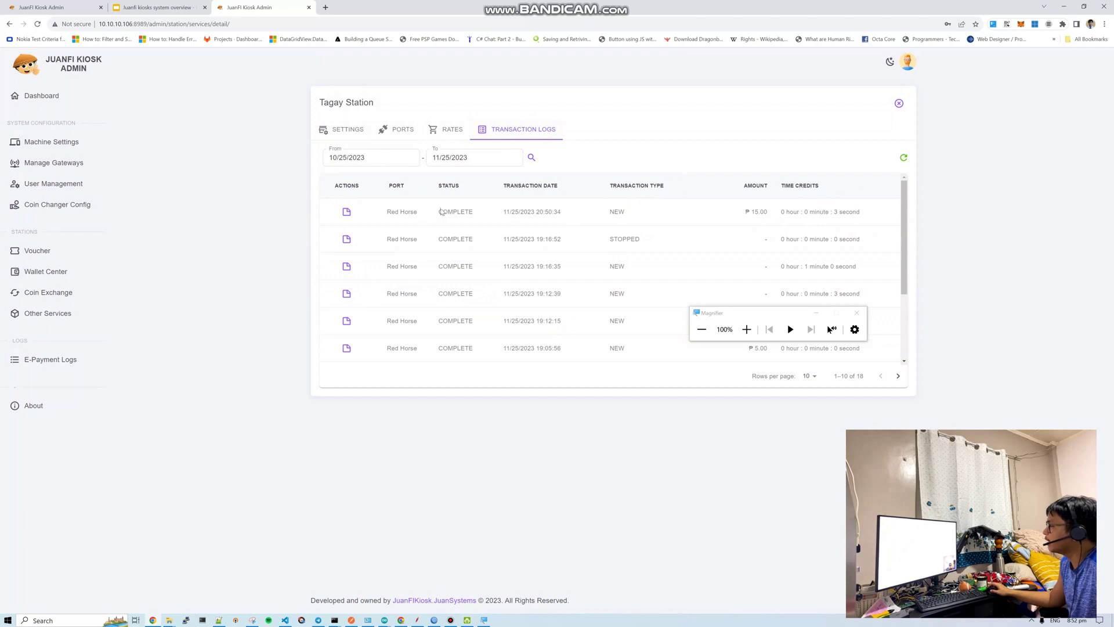
left_click(346, 212)
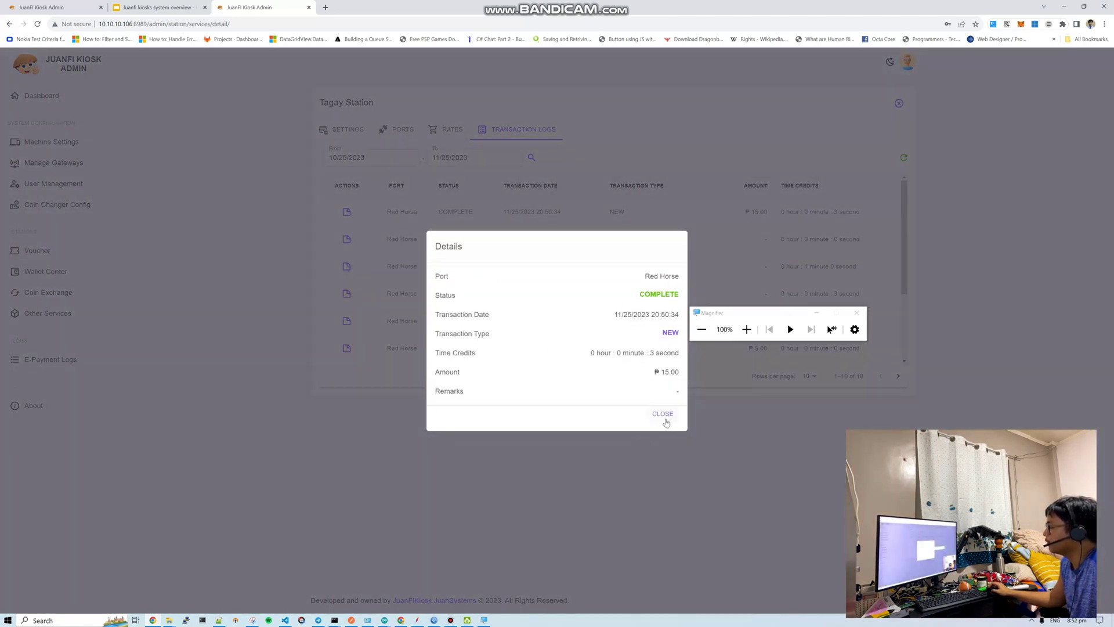
left_click(666, 418)
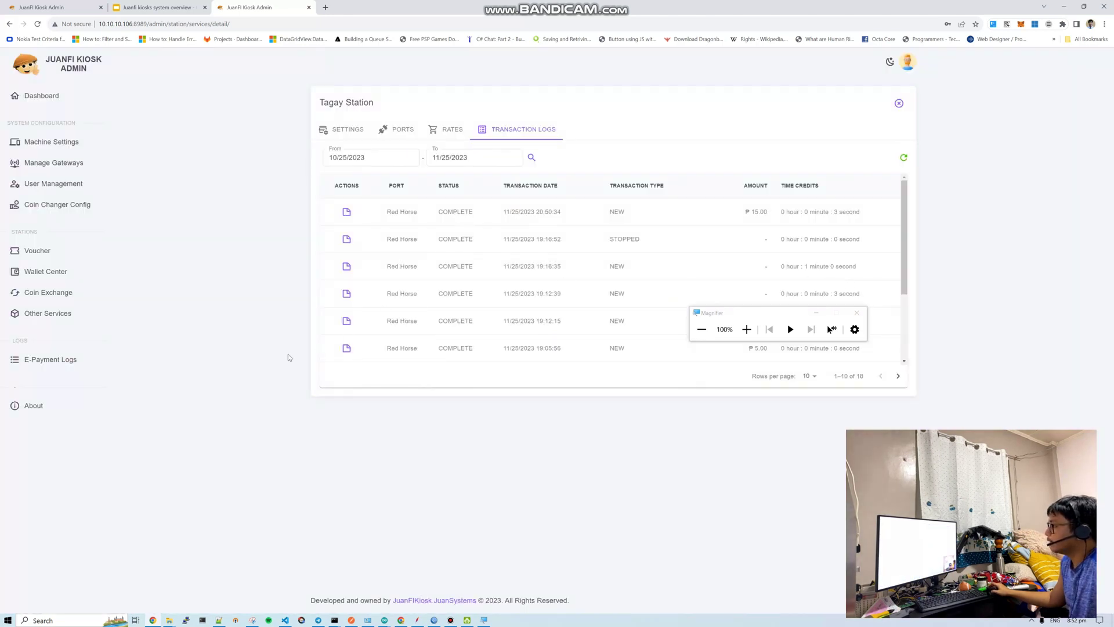
scroll(512, 330, "down", 2)
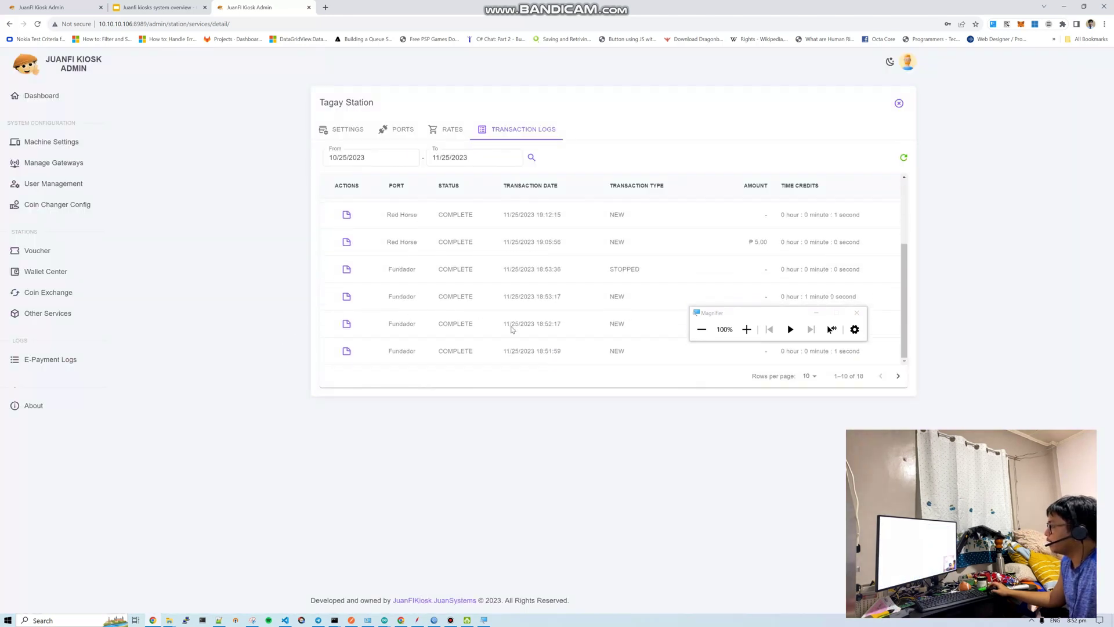
scroll(512, 330, "up", 2)
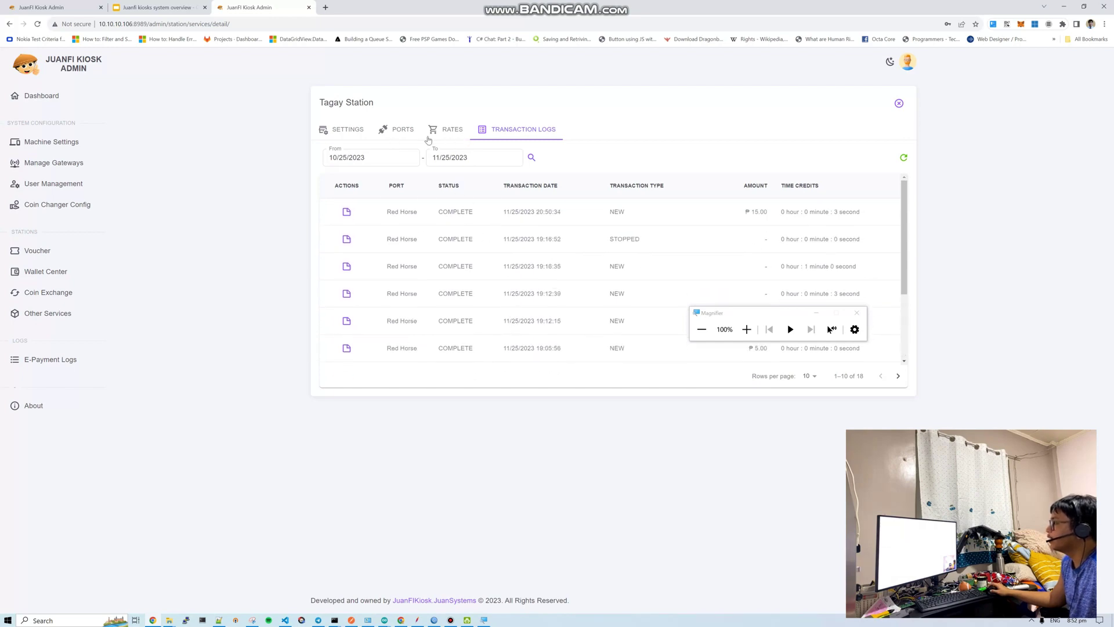
left_click(123, 7)
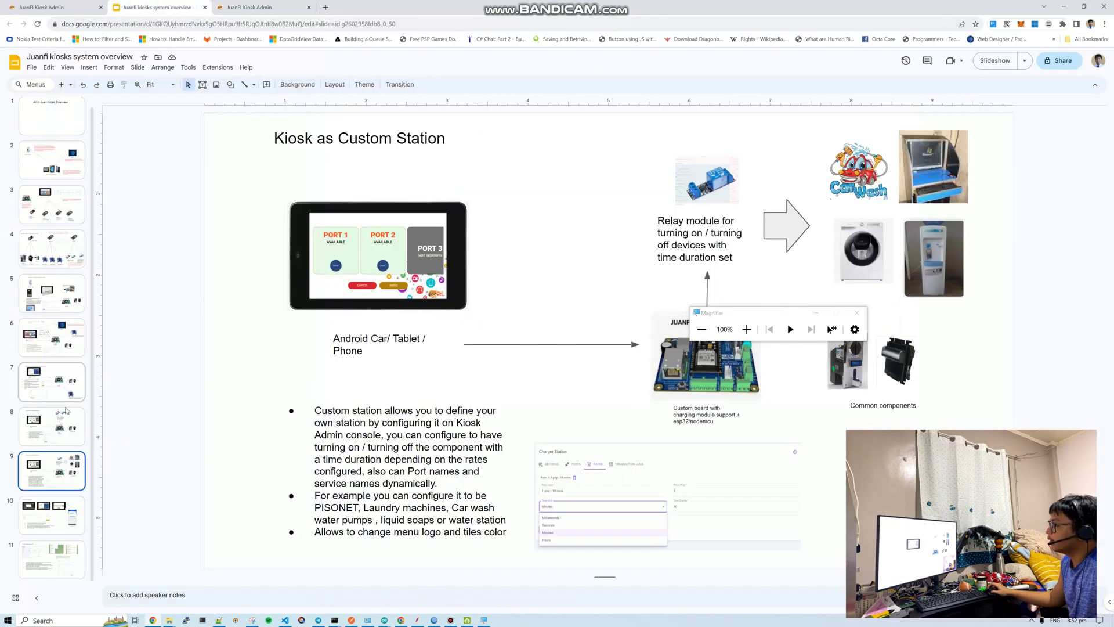
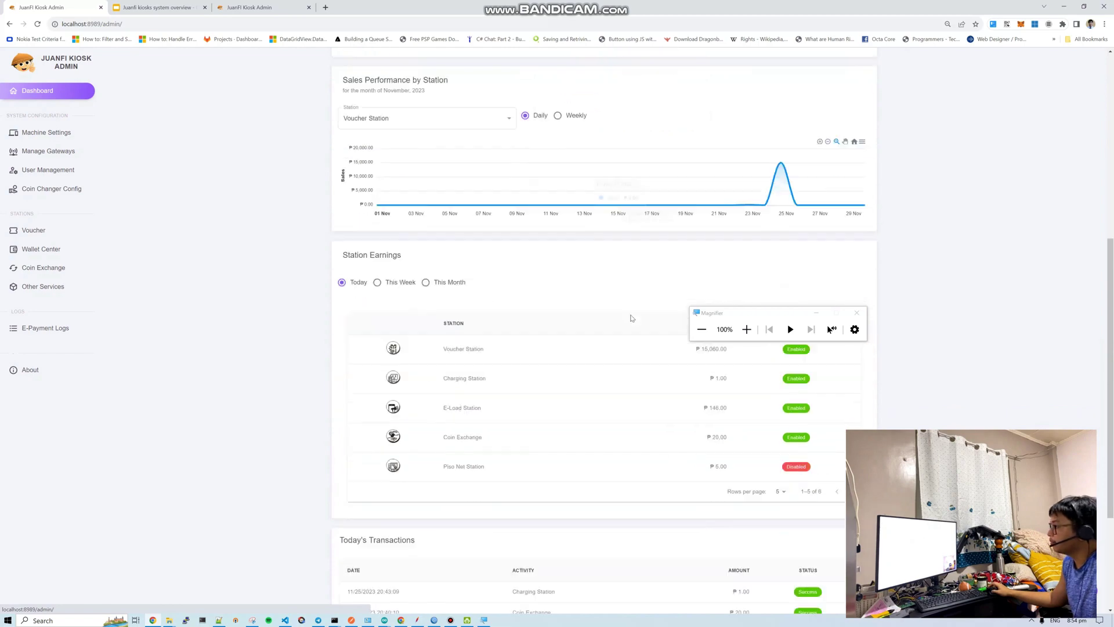
Examine the dashboard's sales statistics and the station choices for the Sales Performance by Station chart.
scroll(597, 348, "up", 7)
scroll(593, 333, "up", 2)
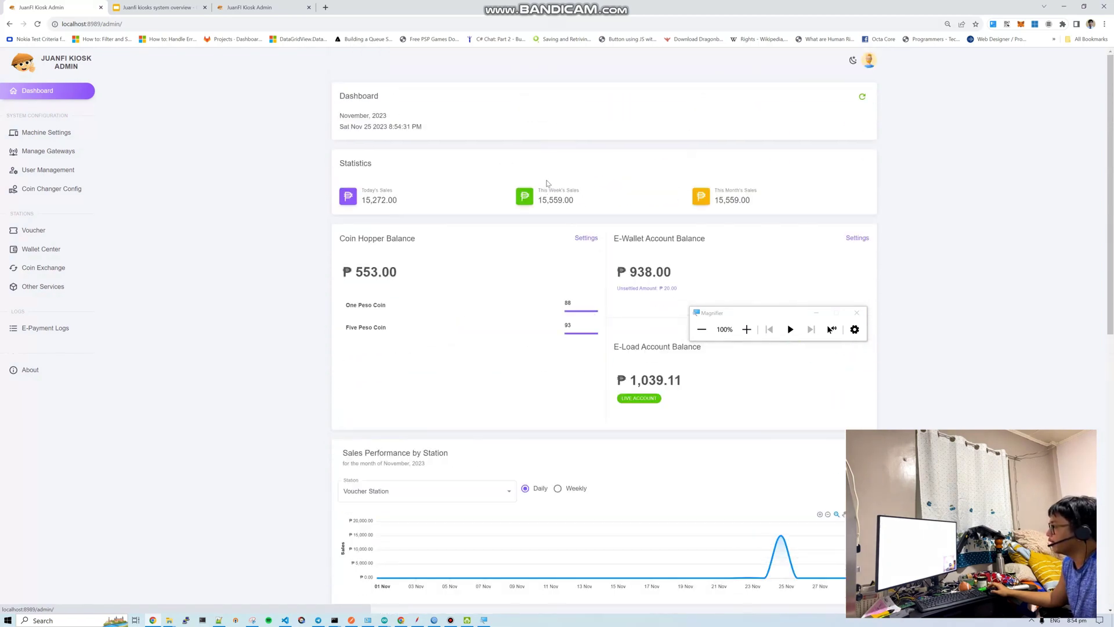
left_click_drag(367, 192, 737, 215)
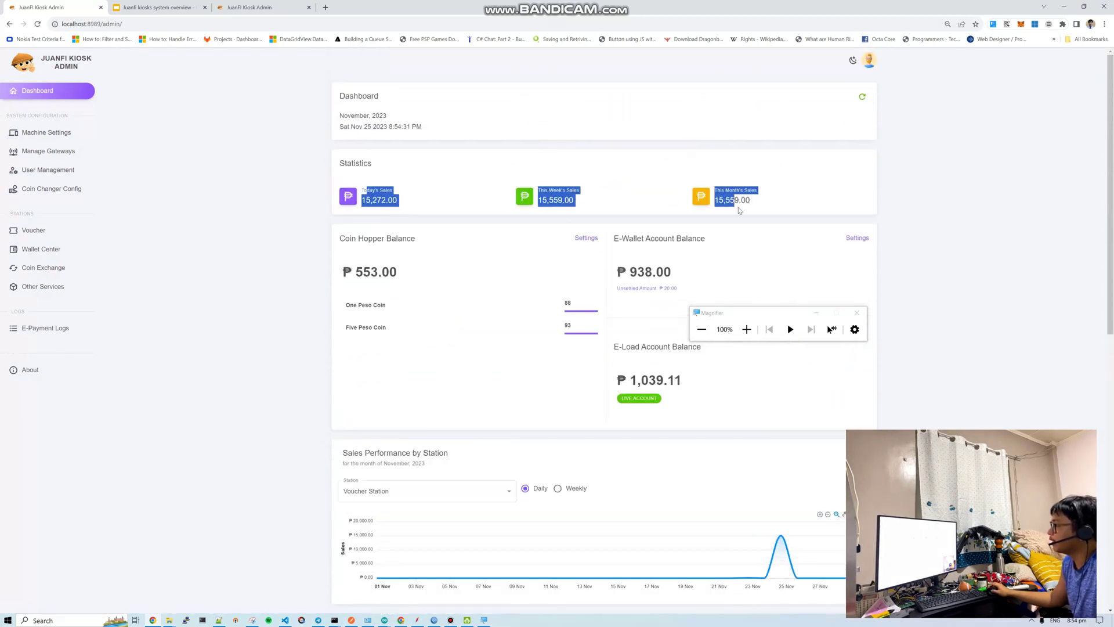
left_click(746, 214)
scroll(469, 360, "down", 3)
scroll(472, 353, "down", 1)
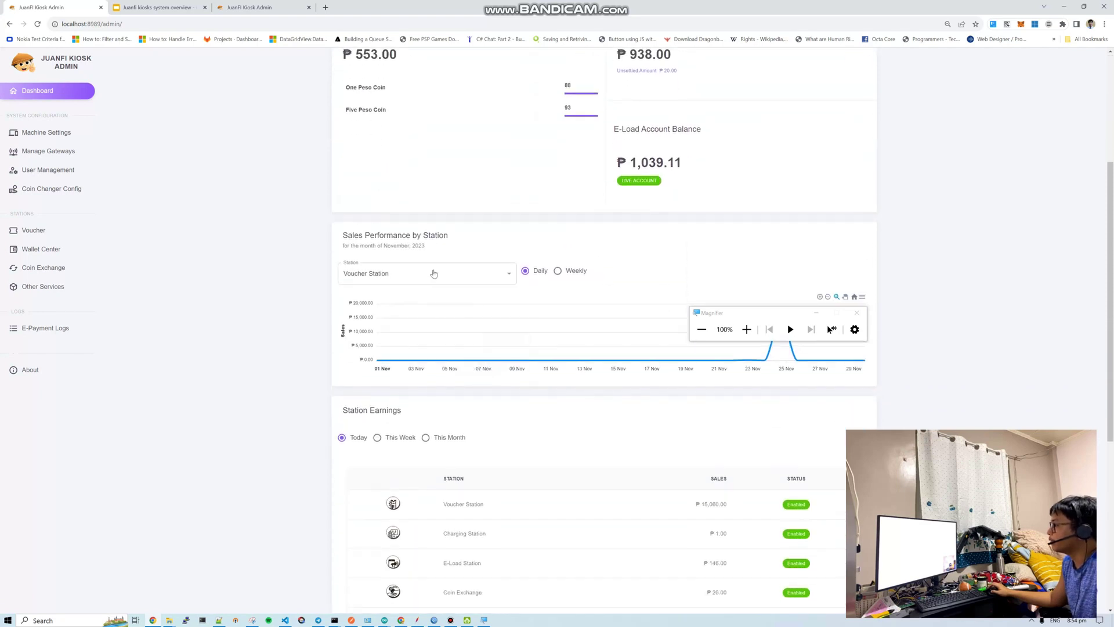
left_click(424, 273)
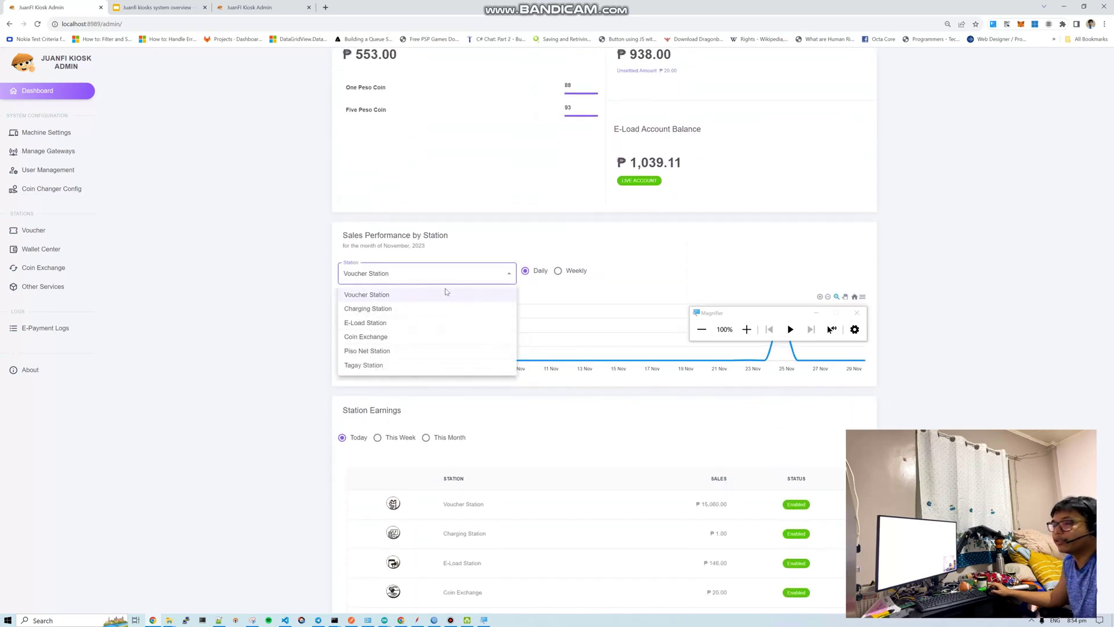
left_click(602, 410)
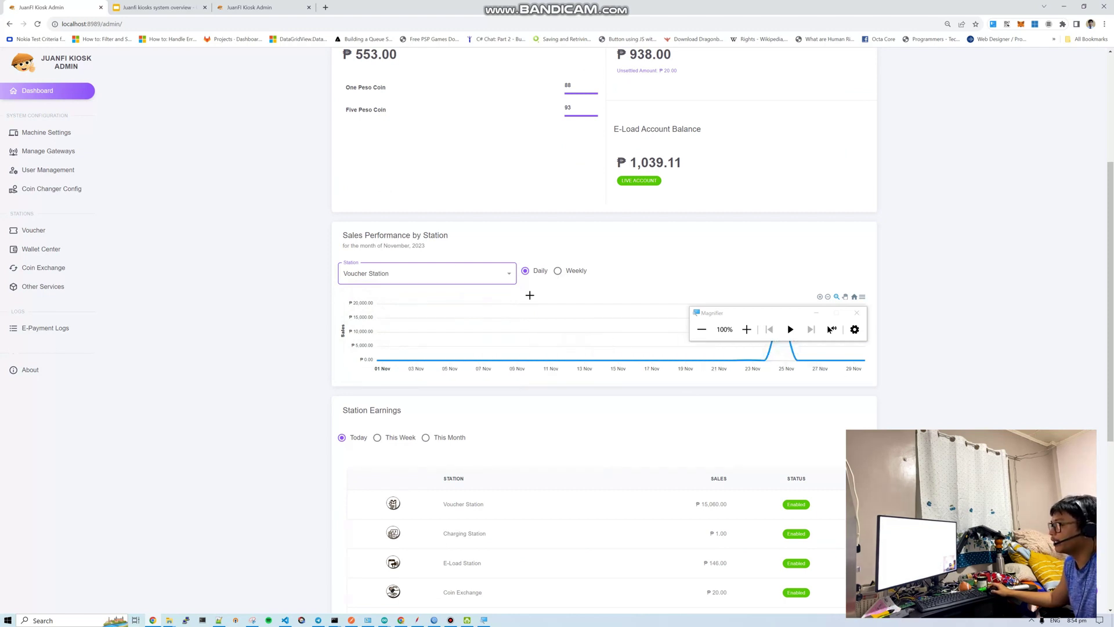
scroll(534, 470, "up", 4)
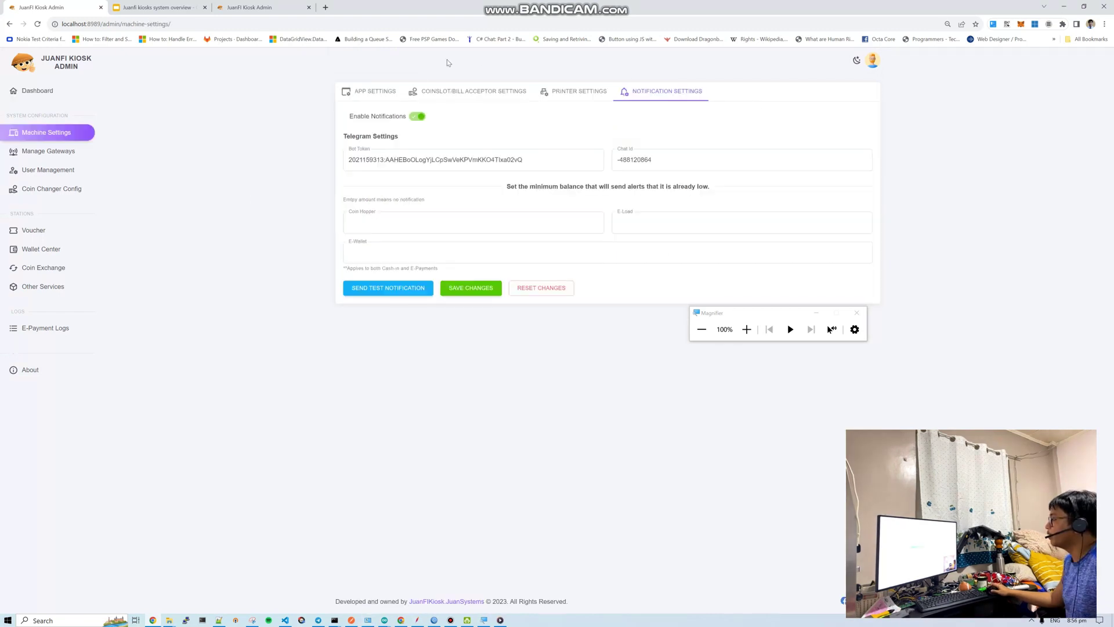
Review the Telegram bot token, chat ID and minimum balance alert settings, and check the kiosk's sales notifications in Telegram.
triple_click(445, 167)
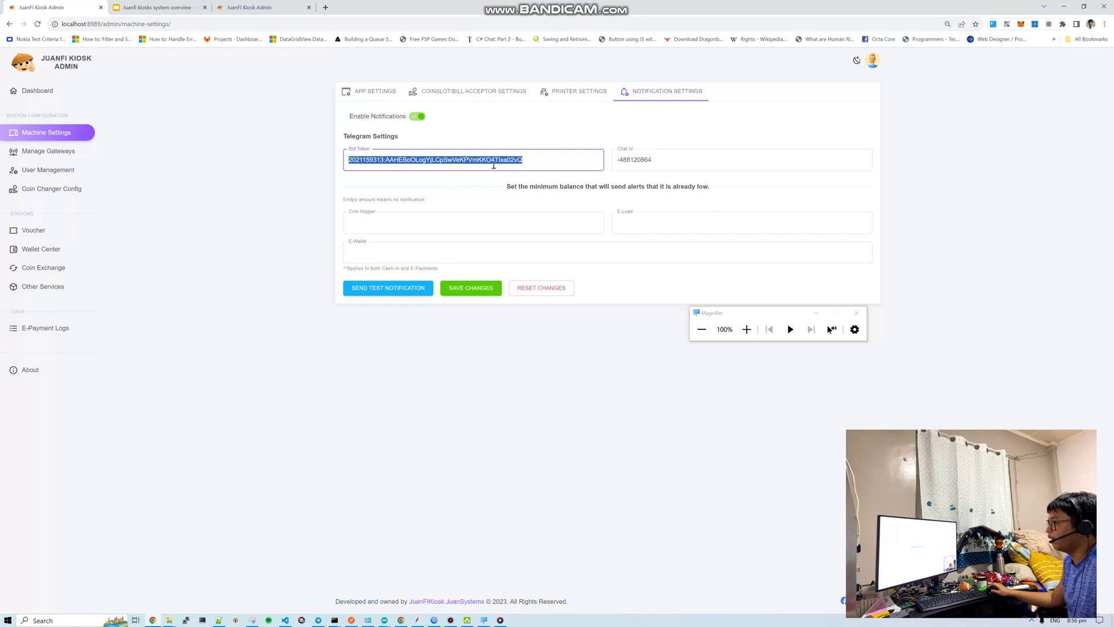
left_click(732, 152)
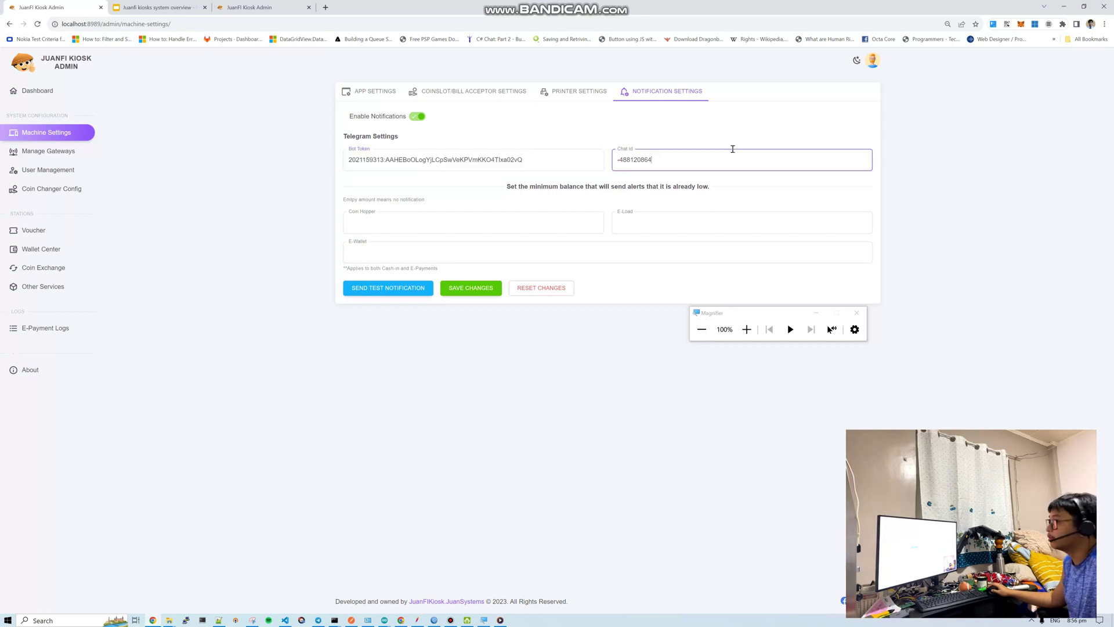
double_click(732, 151)
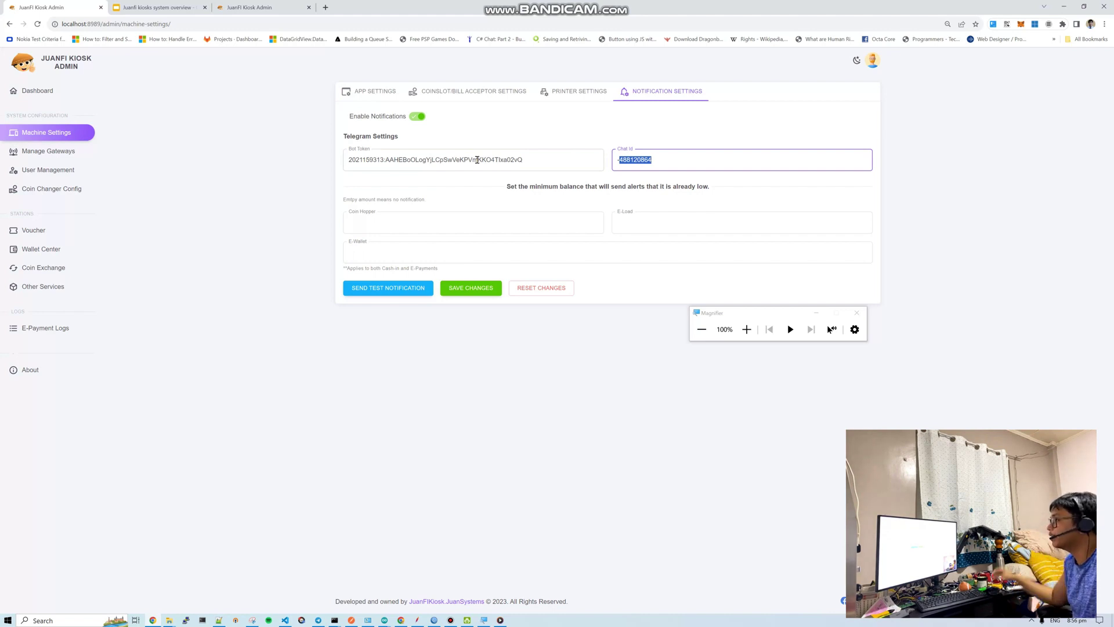
left_click(692, 165)
left_click_drag(692, 165, 575, 161)
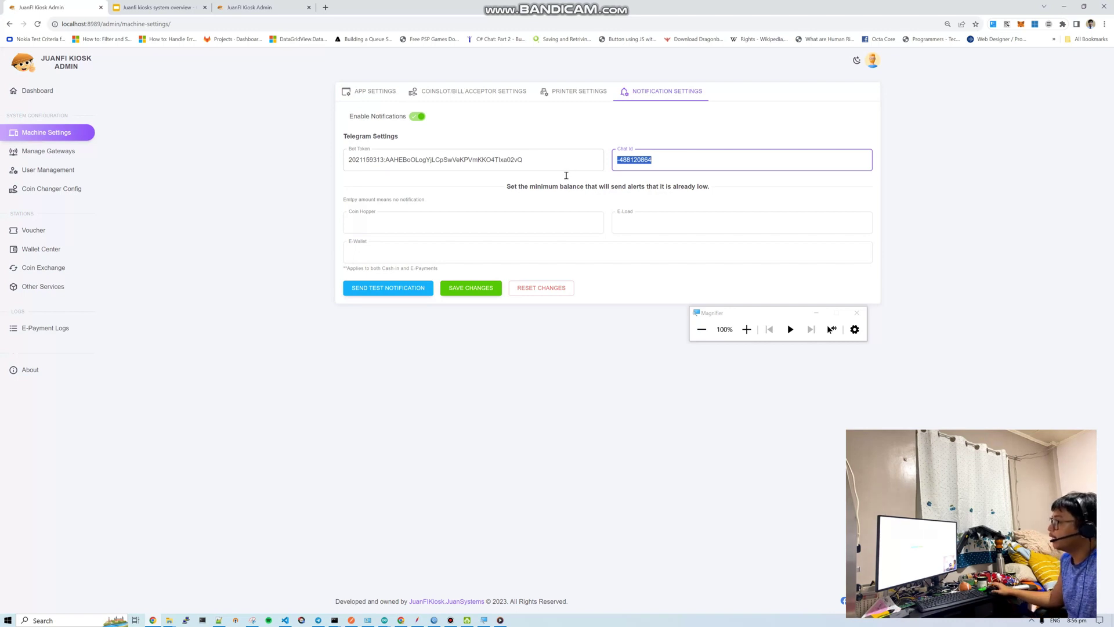
left_click_drag(494, 220, 740, 183)
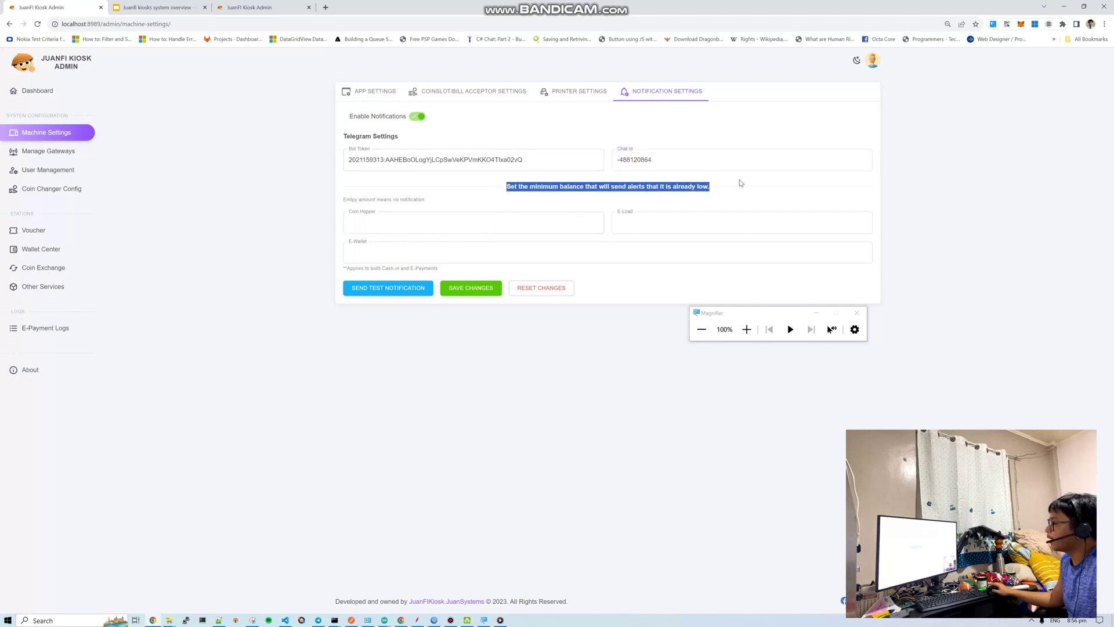
left_click(318, 620)
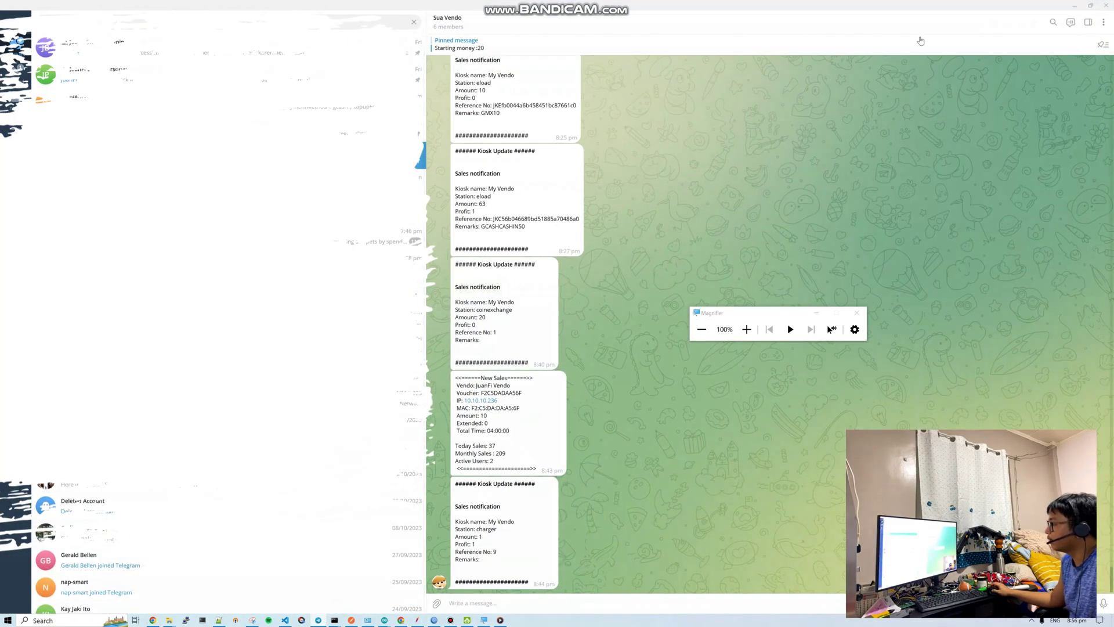
key("alt+Tab")
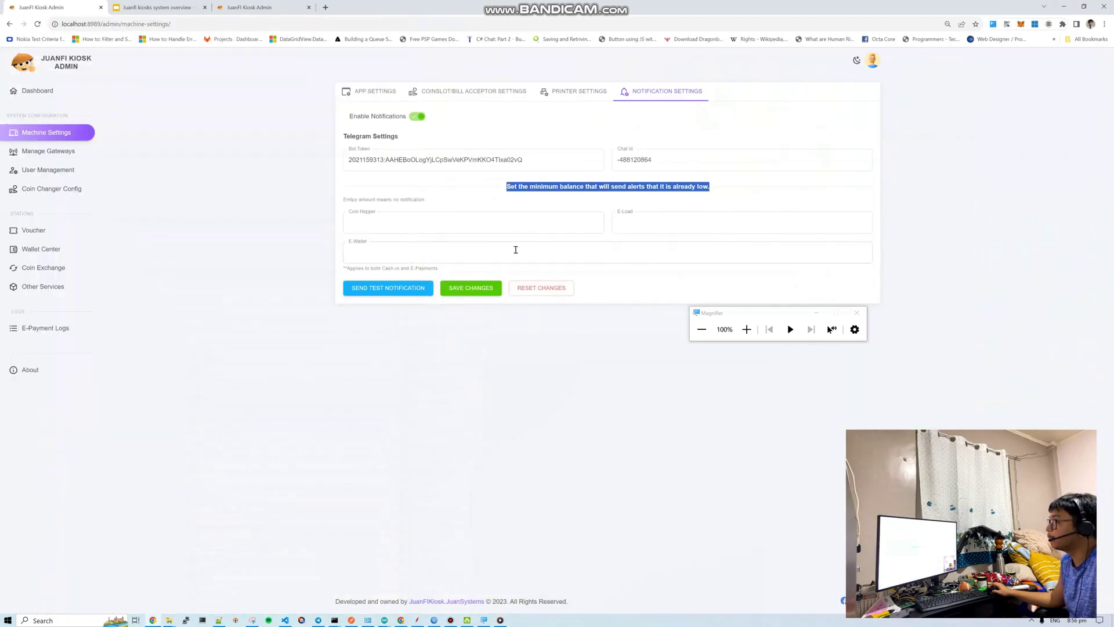
Open the dashboard in a separate browser tab and examine the E-Load and E-Wallet account balances.
left_click(39, 90)
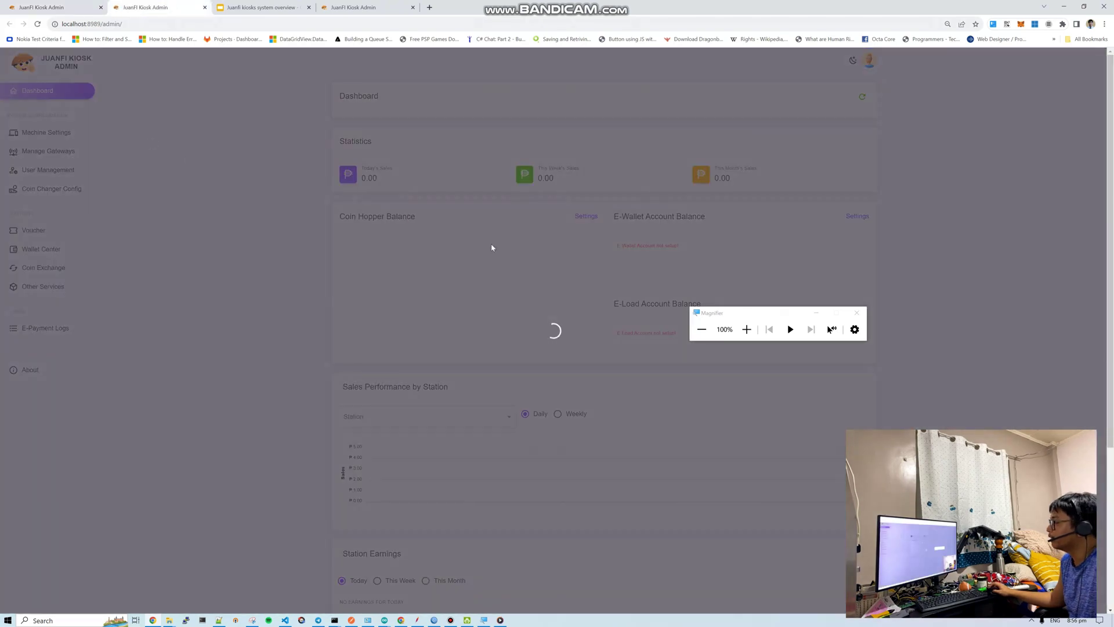
scroll(552, 273, "down", 1)
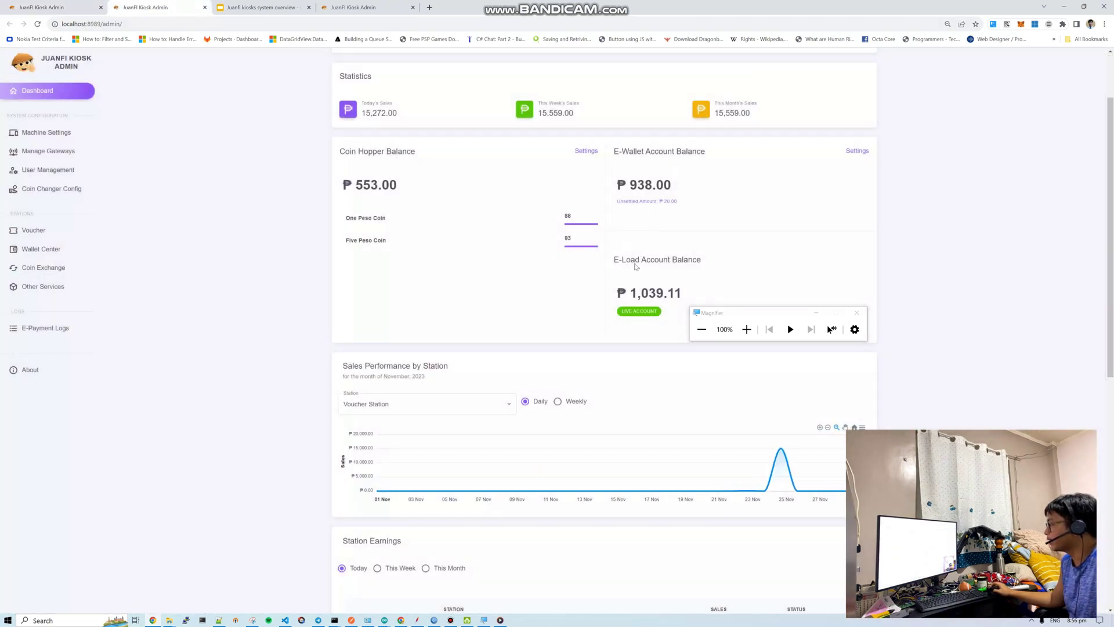
double_click(659, 294)
double_click(650, 185)
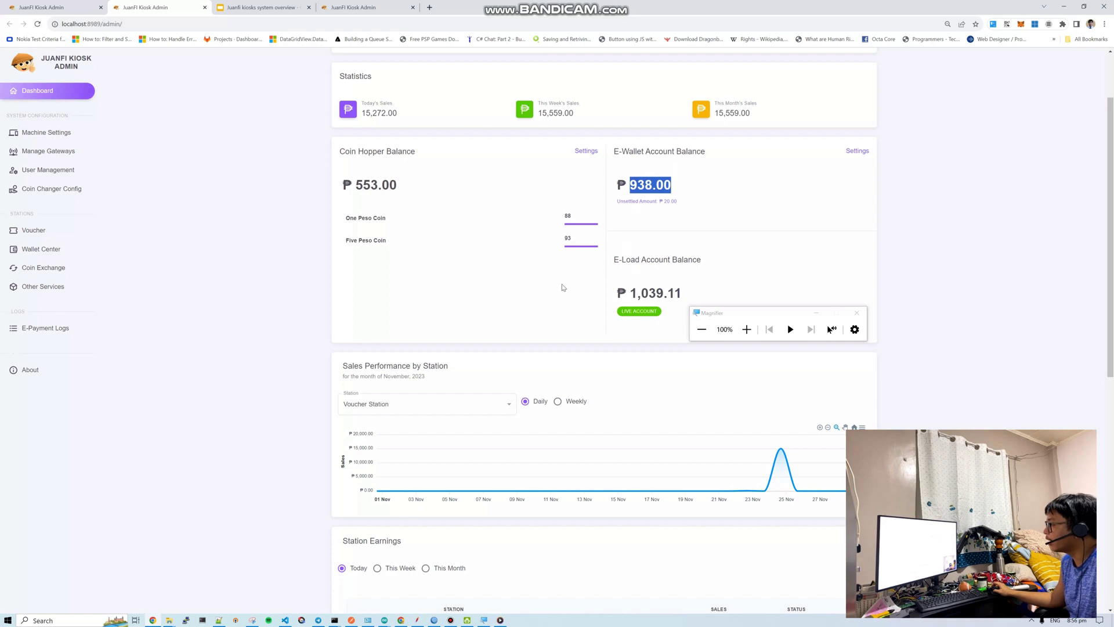
Return to the notification settings, inspect the Coin Hopper minimum balance field and recheck the kiosk updates in Telegram.
left_click(41, 7)
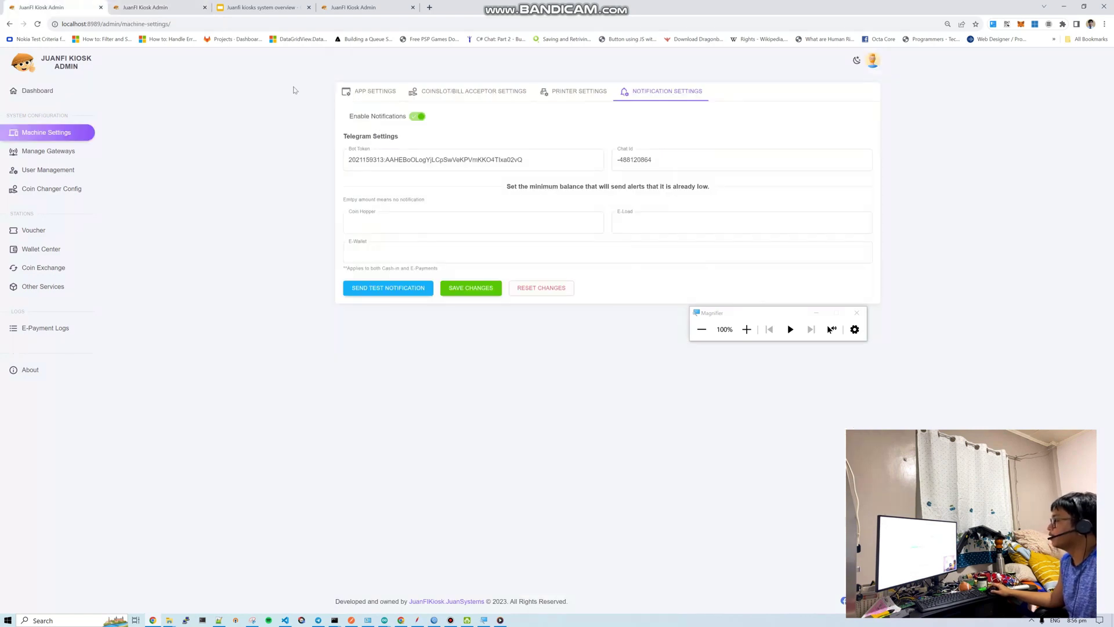
left_click(528, 228)
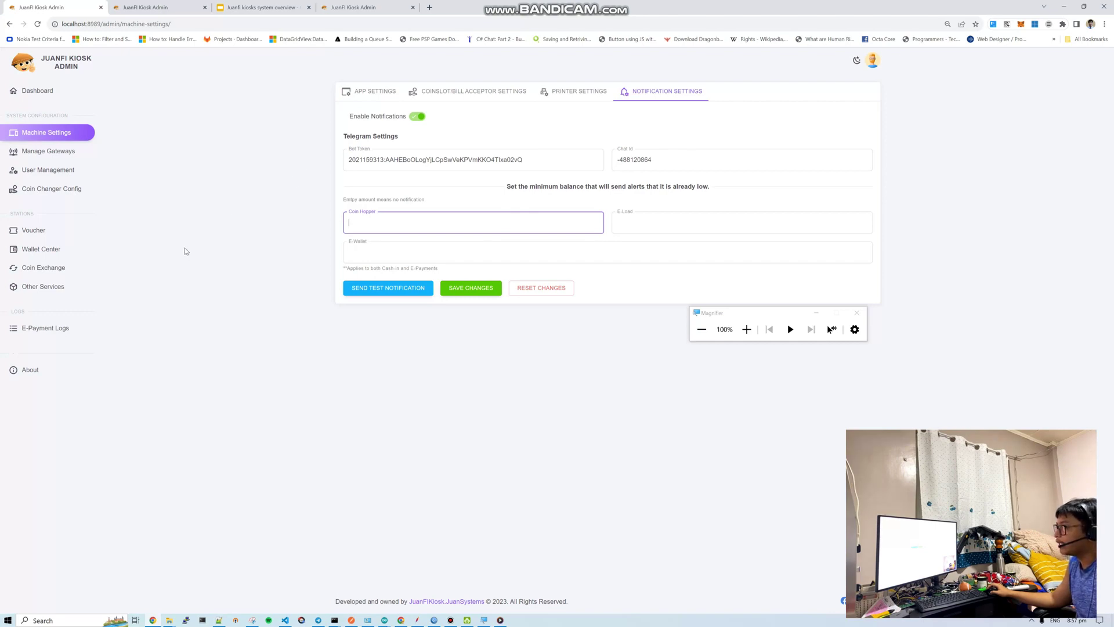
left_click(321, 620)
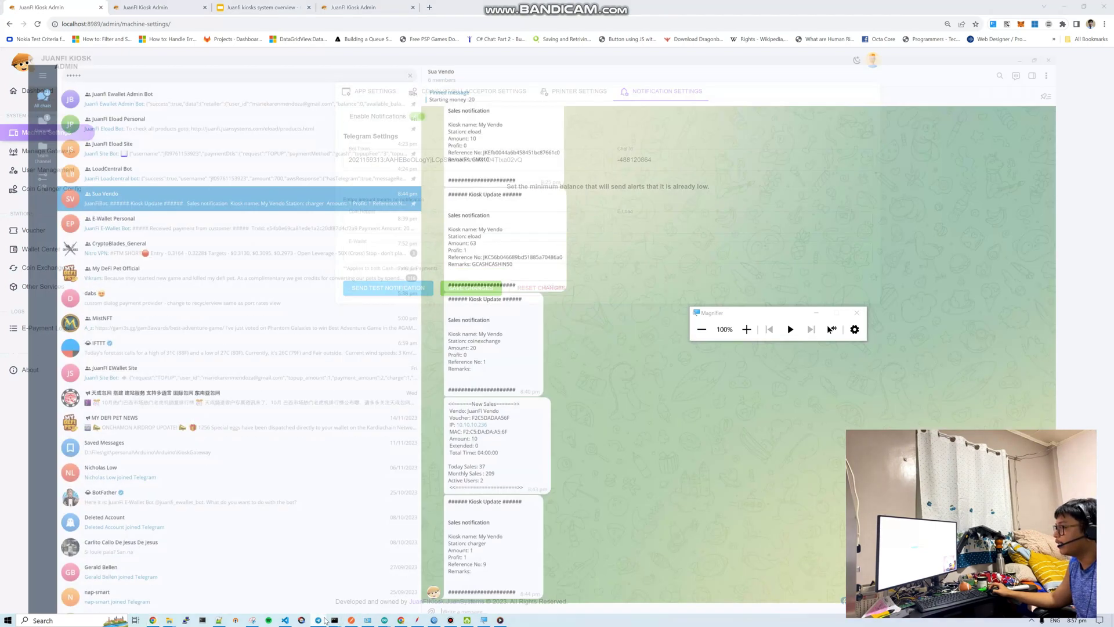
left_click(325, 620)
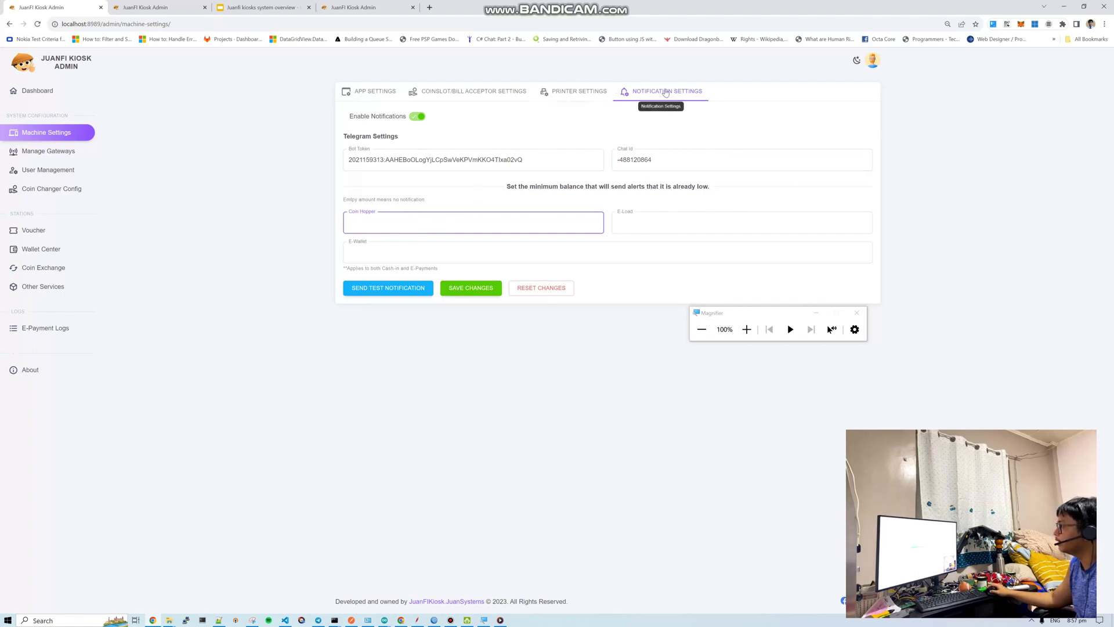
Set the printer's printing option to "Only when on voucher station" and save the printer settings.
left_click(584, 94)
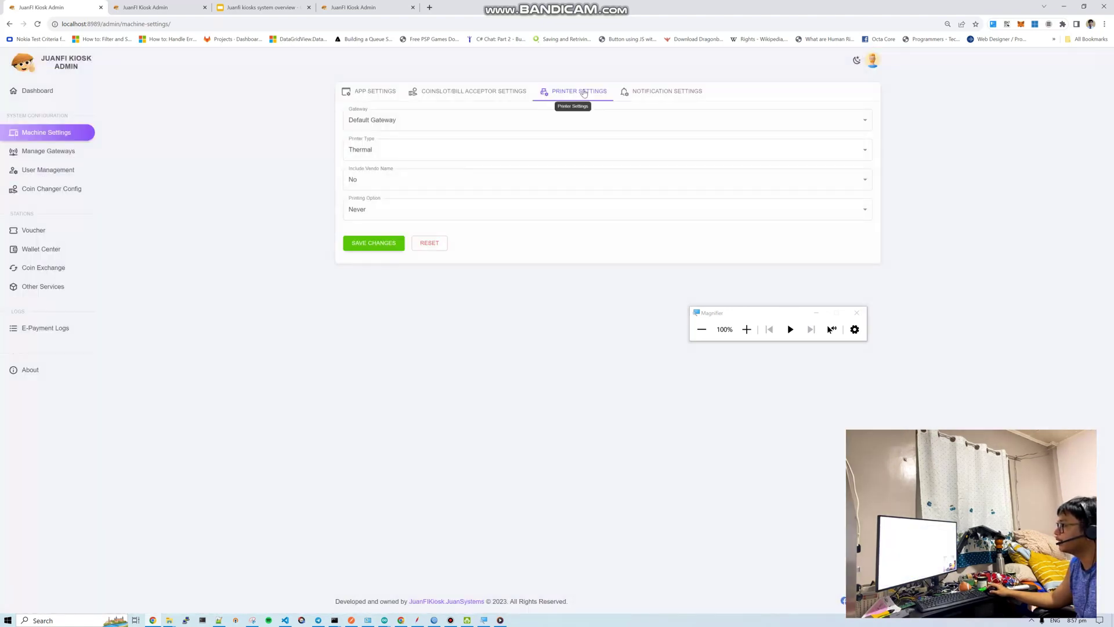
left_click(412, 179)
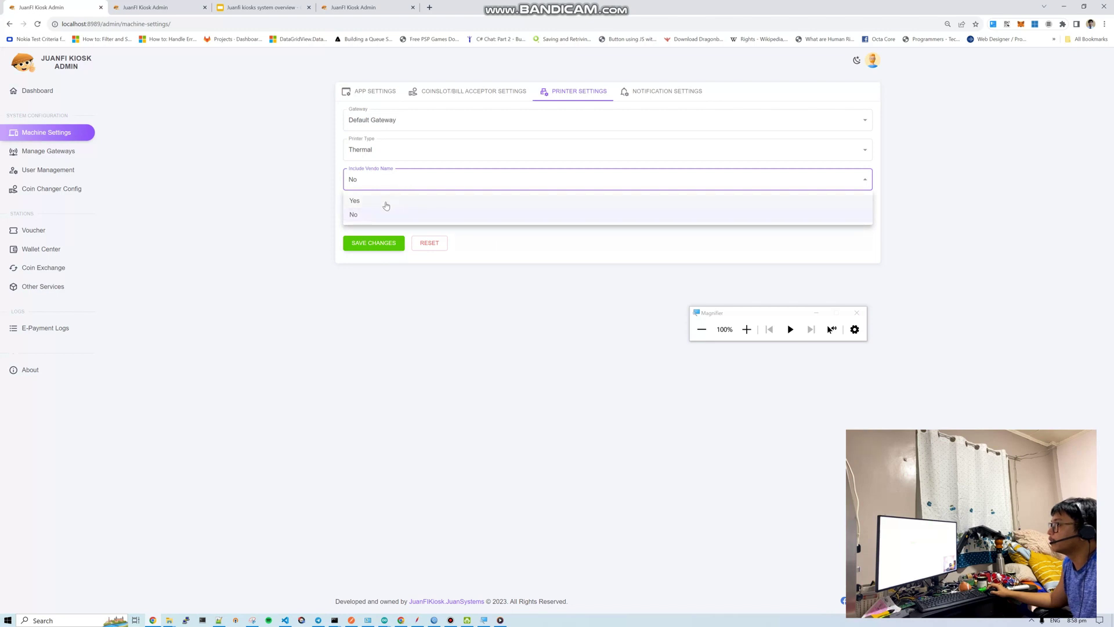
left_click(385, 167)
left_click(381, 184)
left_click(373, 215)
left_click(380, 215)
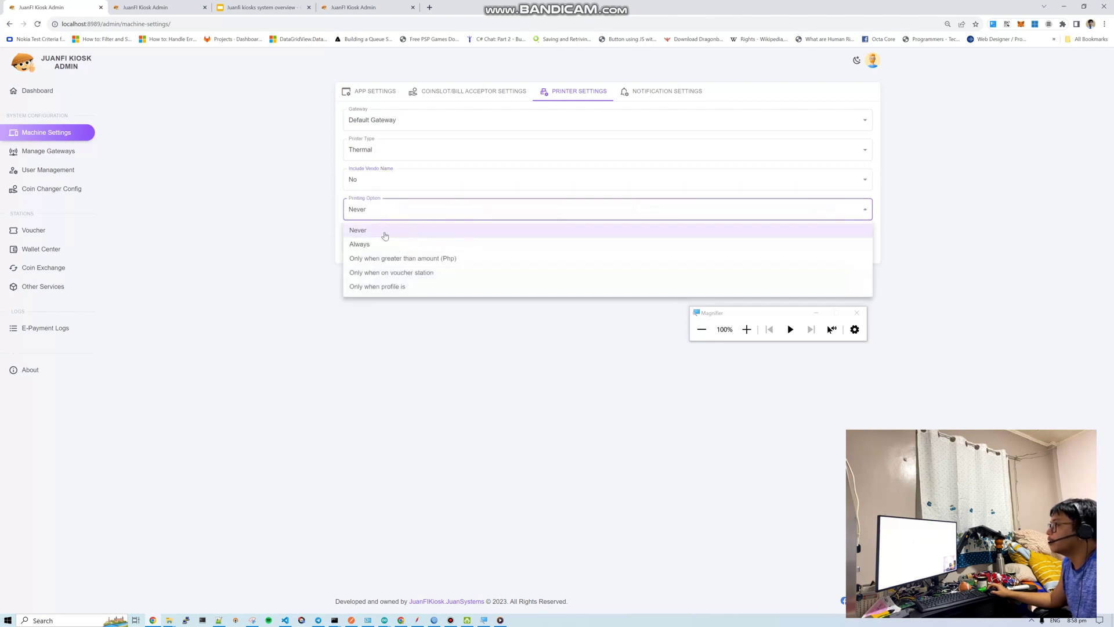
left_click(406, 275)
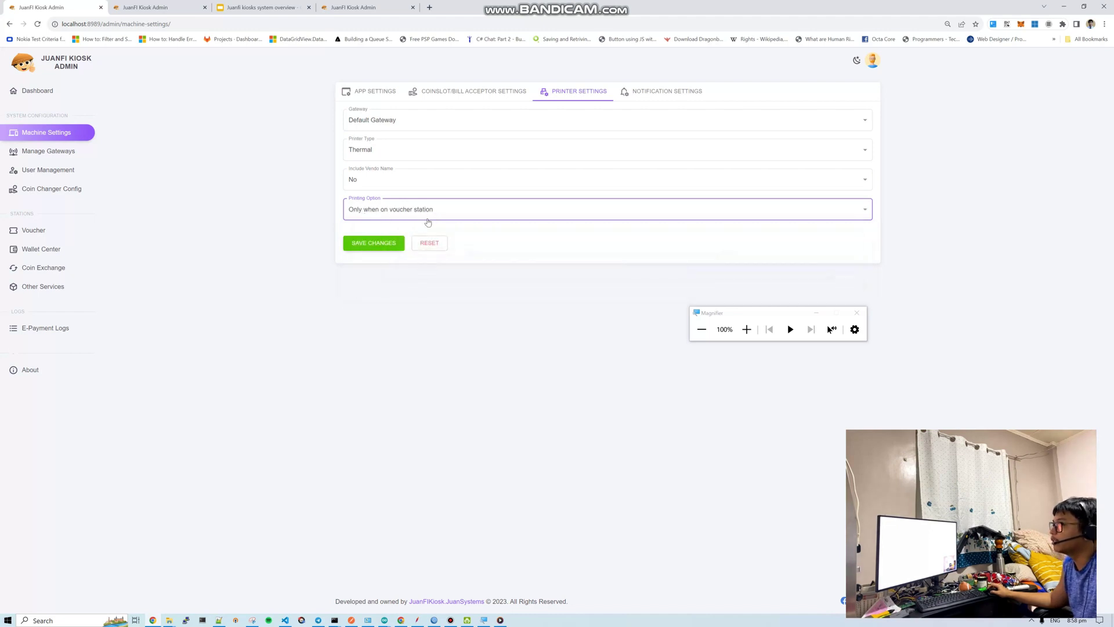
left_click(375, 246)
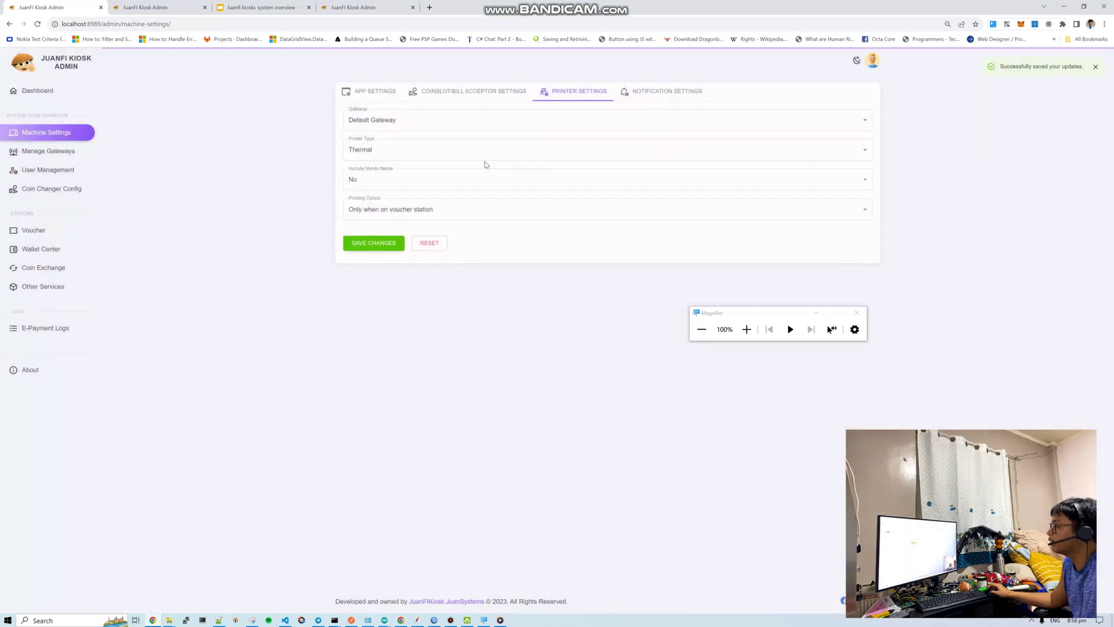
Examine the coinslot/bill acceptor settings and their gateway choices, keeping Default Gateway.
left_click(480, 98)
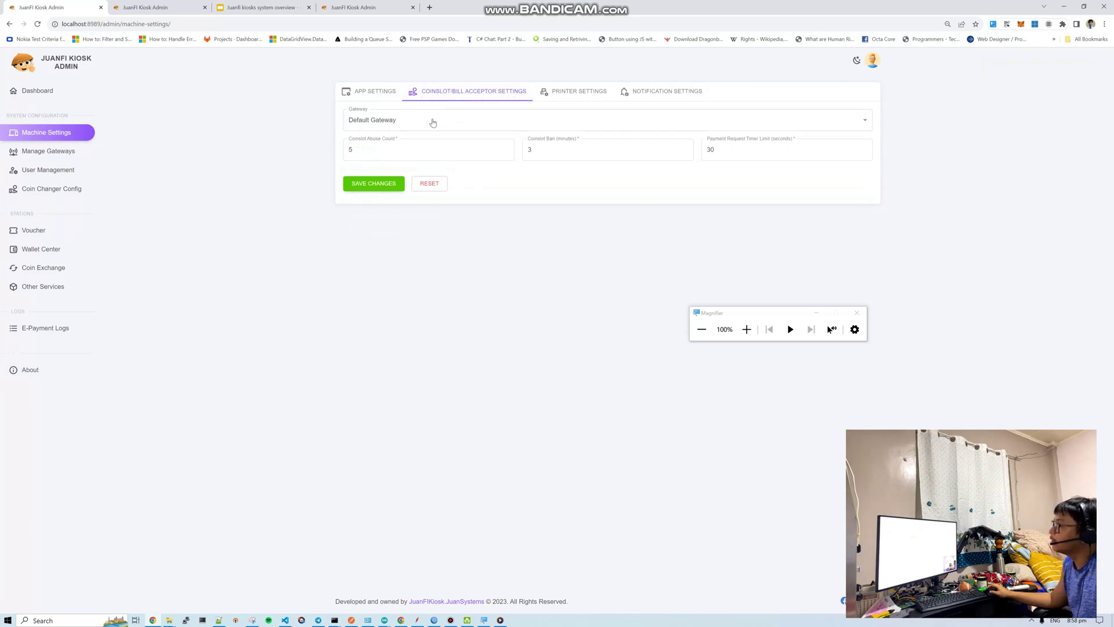
left_click(462, 125)
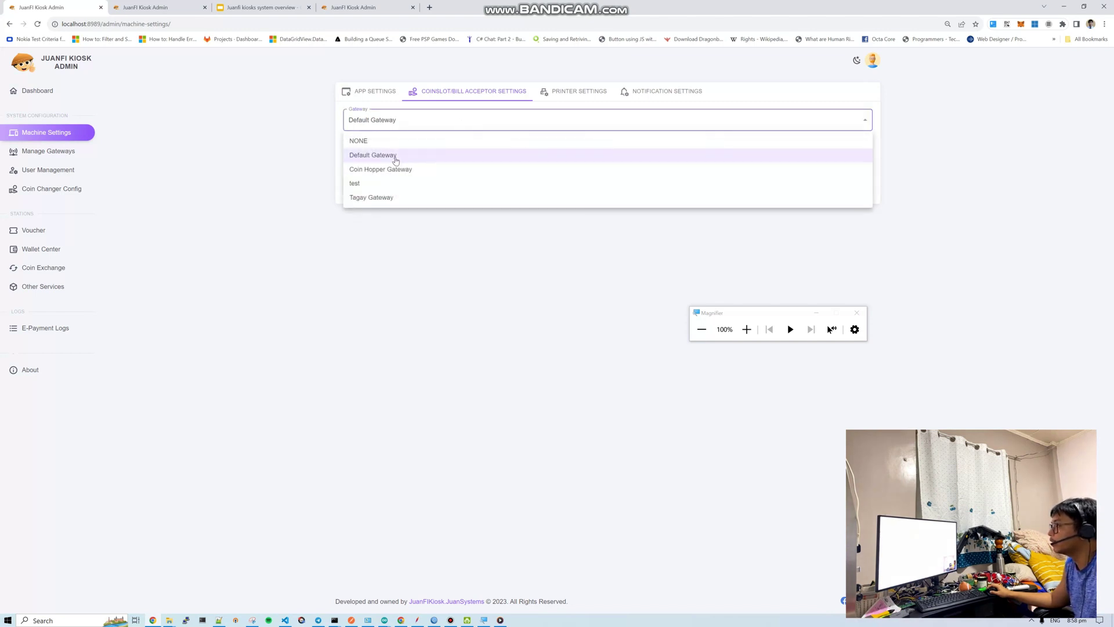
left_click(300, 164)
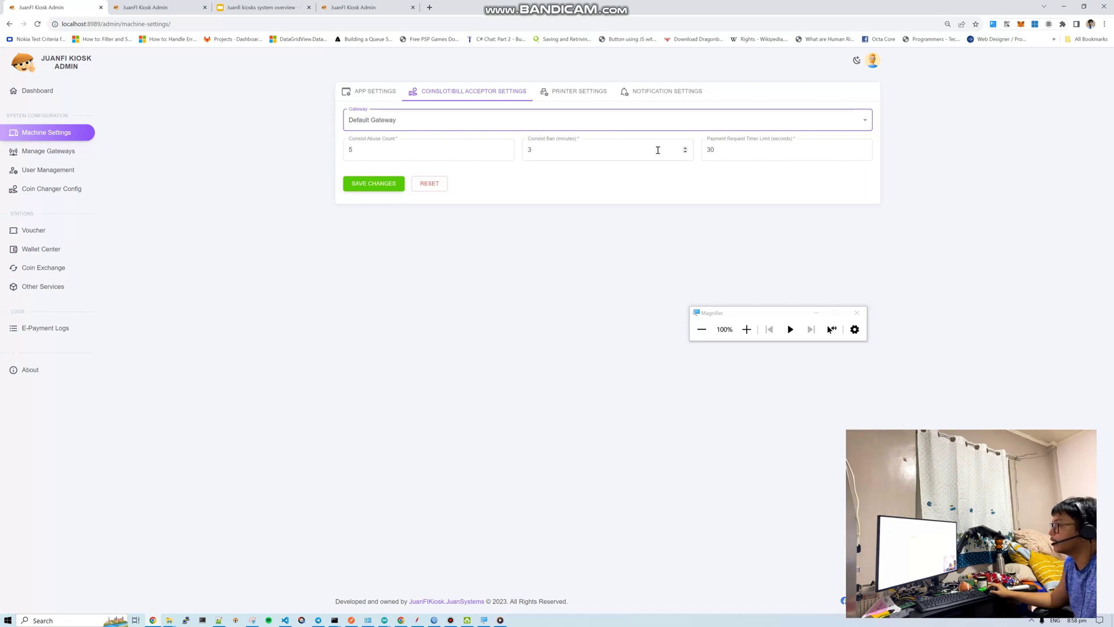
Check the coinslot payment request timer limit, and examine the Android version, API level, Wi-Fi SSID and battery level in the app settings.
left_click(779, 147)
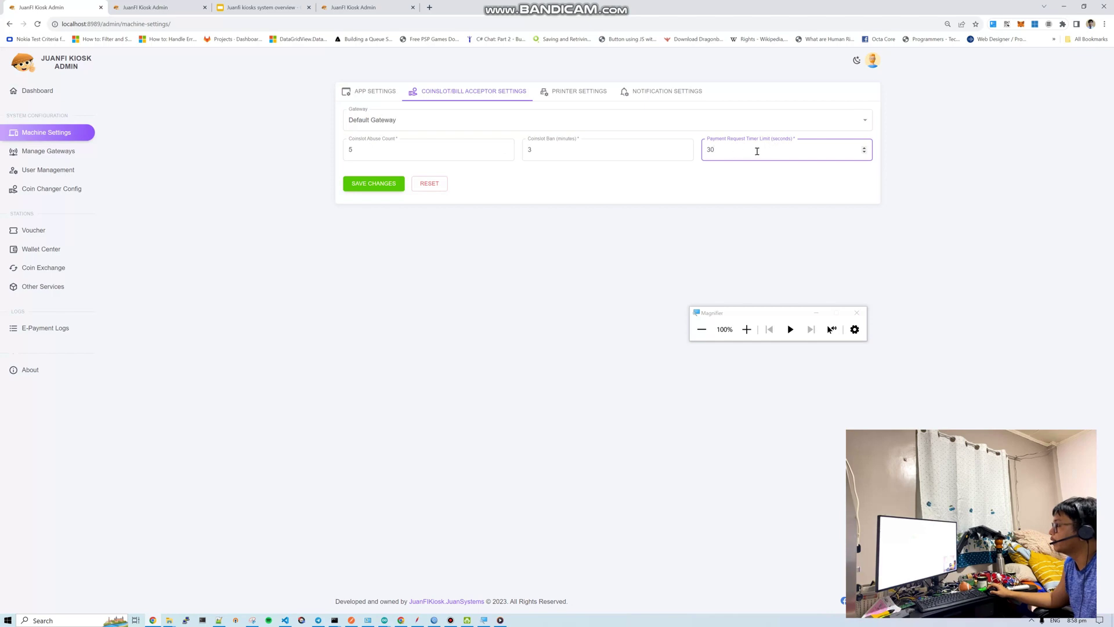
left_click(372, 96)
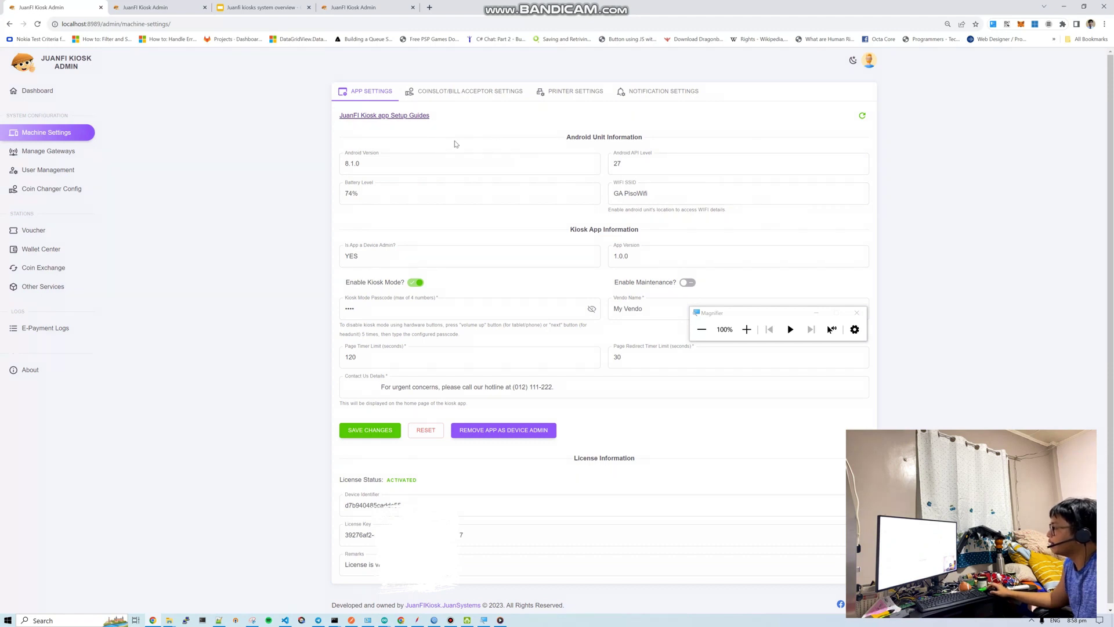
left_click_drag(343, 141, 614, 159)
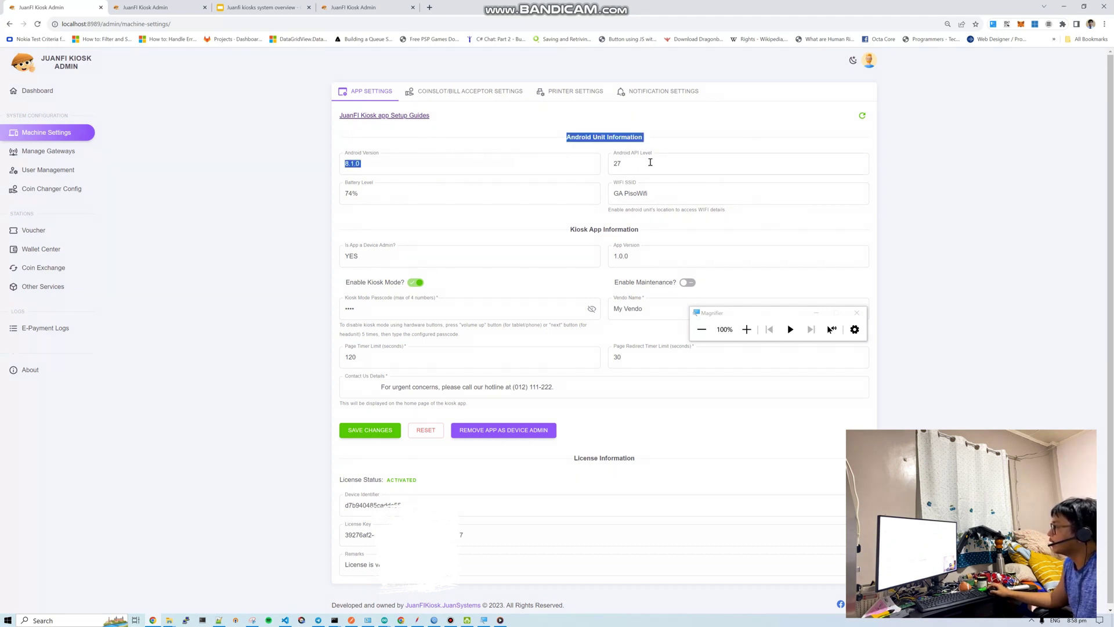
left_click(650, 162)
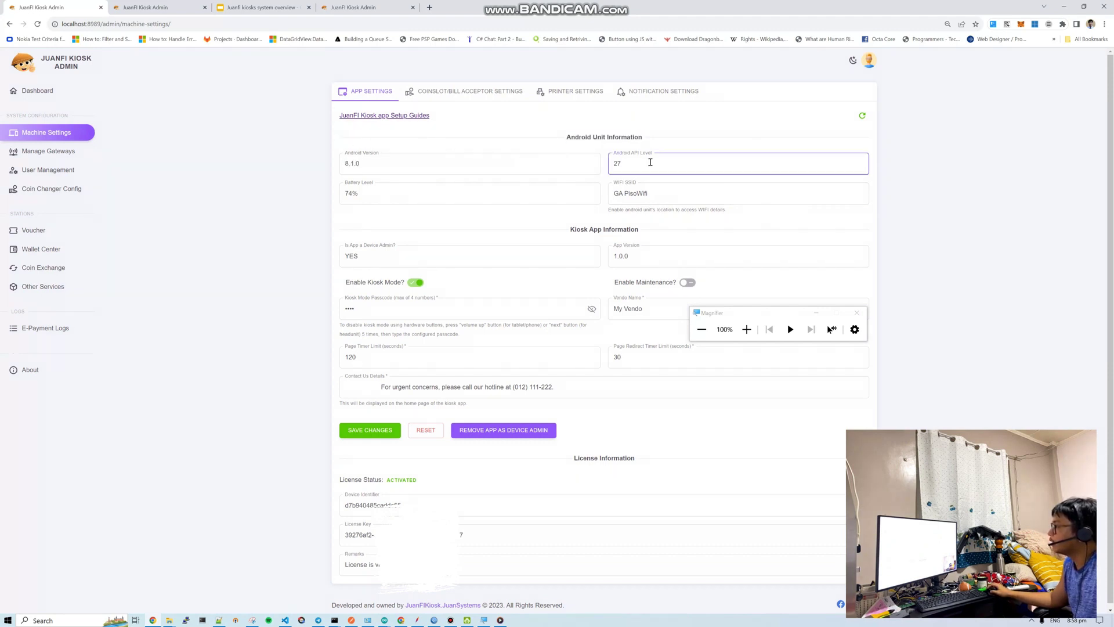
double_click(427, 170)
double_click(734, 172)
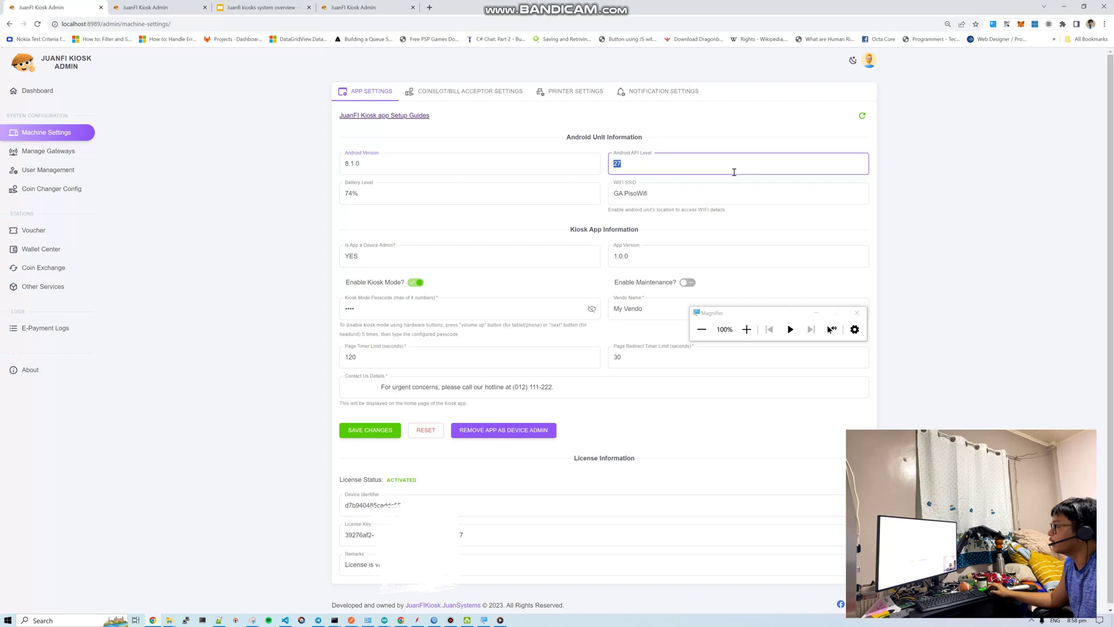
double_click(418, 167)
triple_click(672, 195)
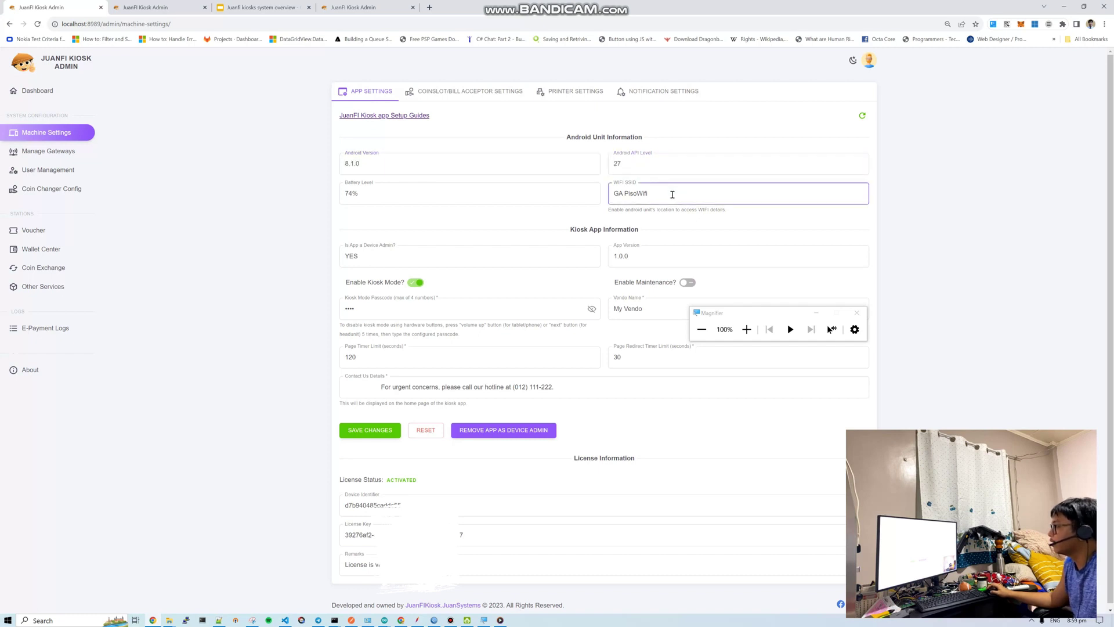
double_click(465, 192)
left_click(465, 192)
double_click(466, 192)
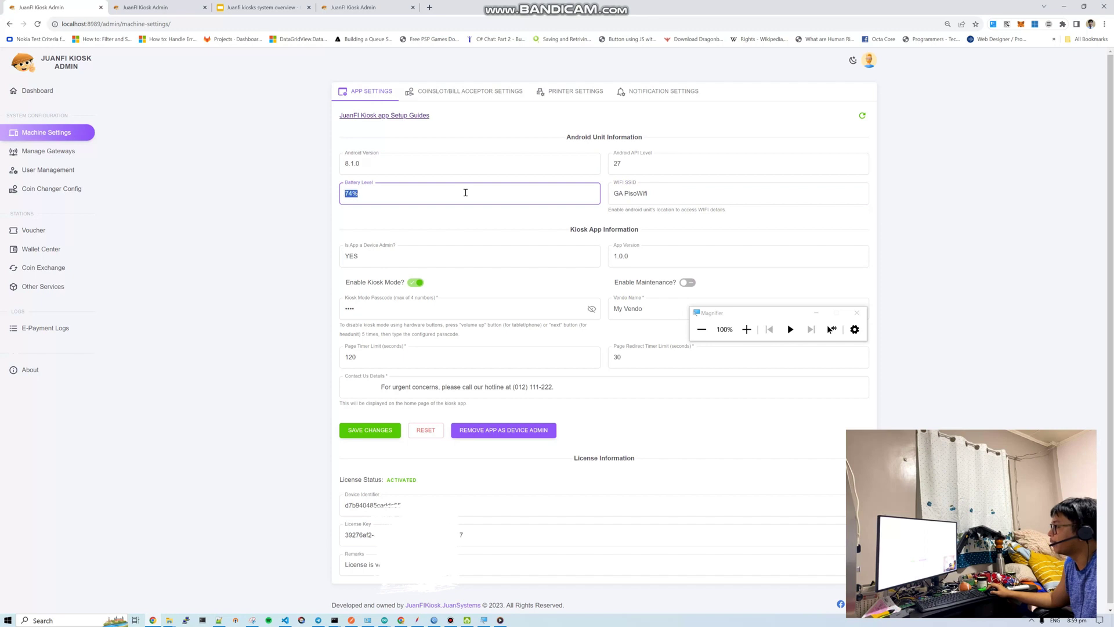
Inspect the device admin status and app version in the kiosk app information, minimizing the Magnifier window covering the form.
left_click(367, 248)
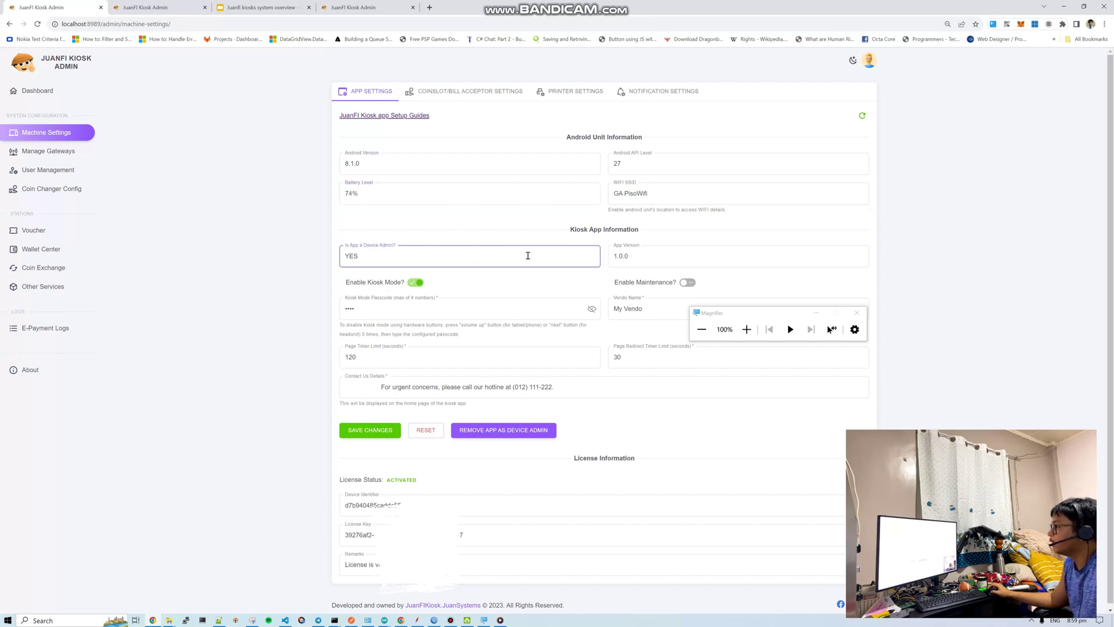
left_click(634, 254)
double_click(634, 254)
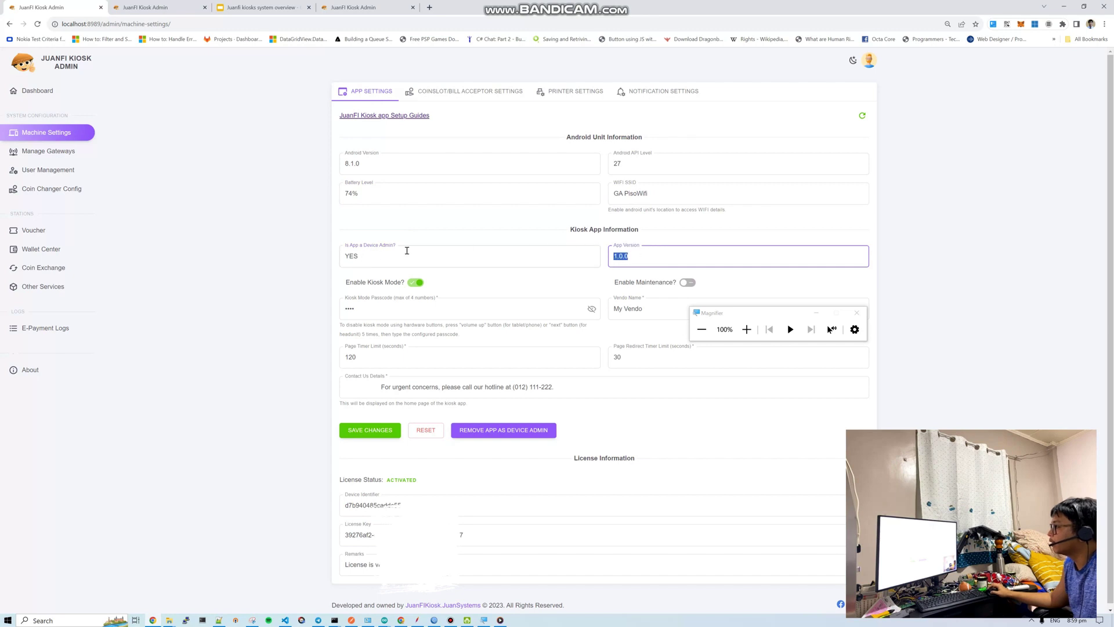
left_click(639, 253)
left_click(816, 313)
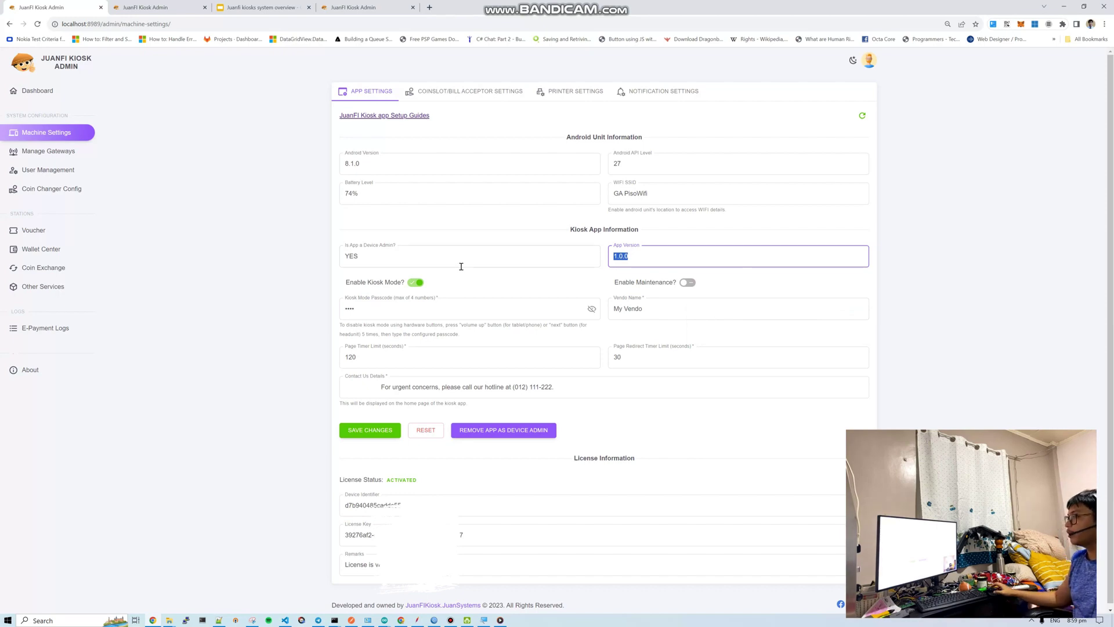
Turn kiosk mode off and on again, and switch maintenance mode on and back off.
left_click(415, 283)
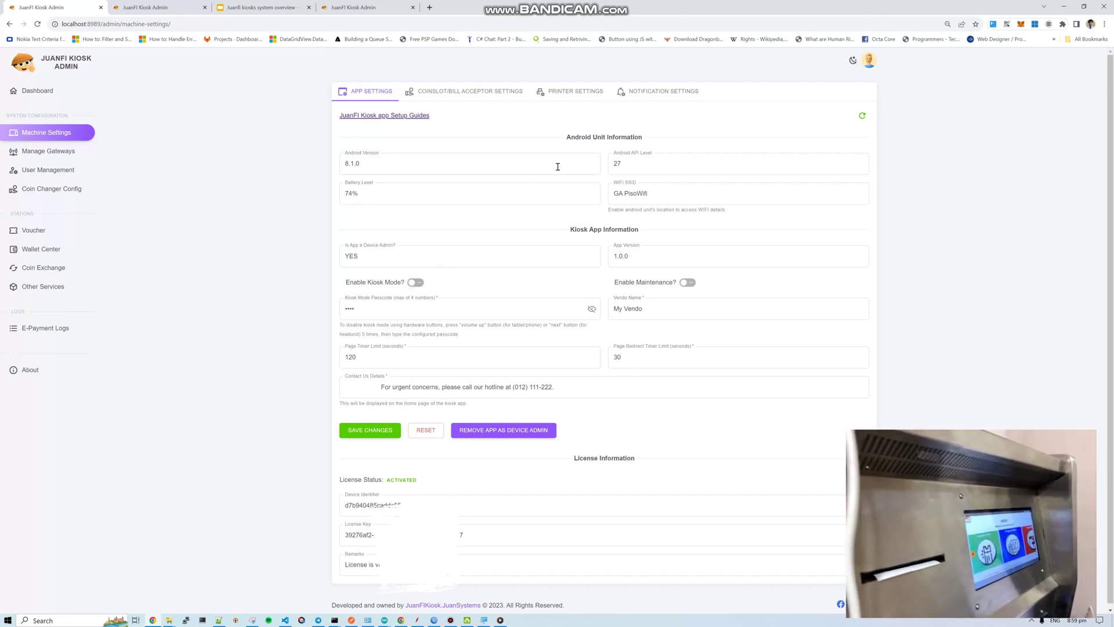
left_click(415, 282)
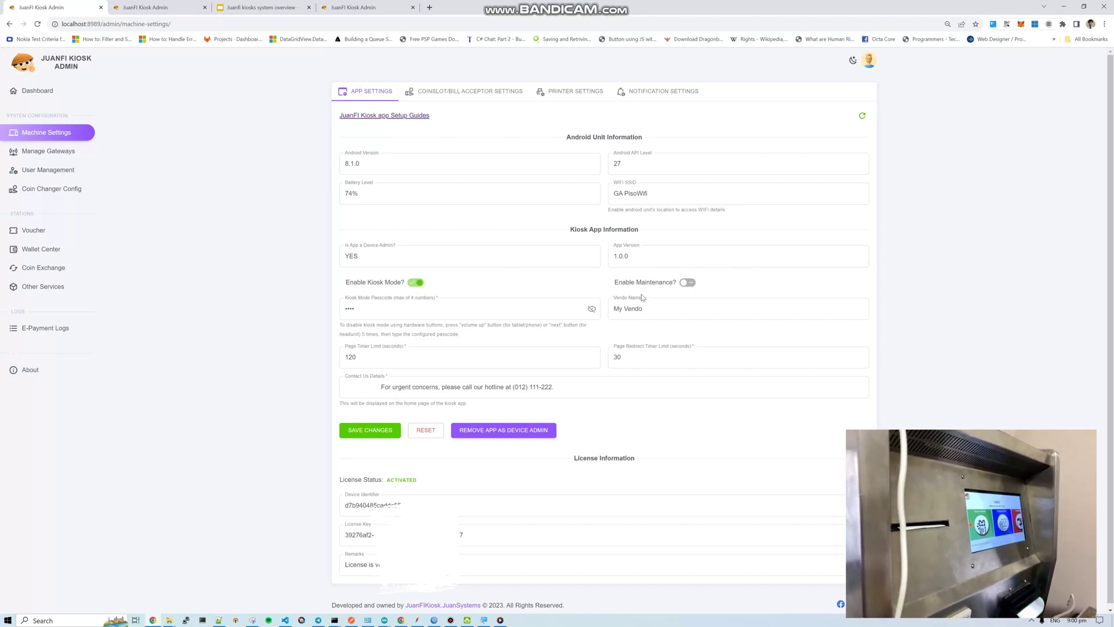
left_click(688, 284)
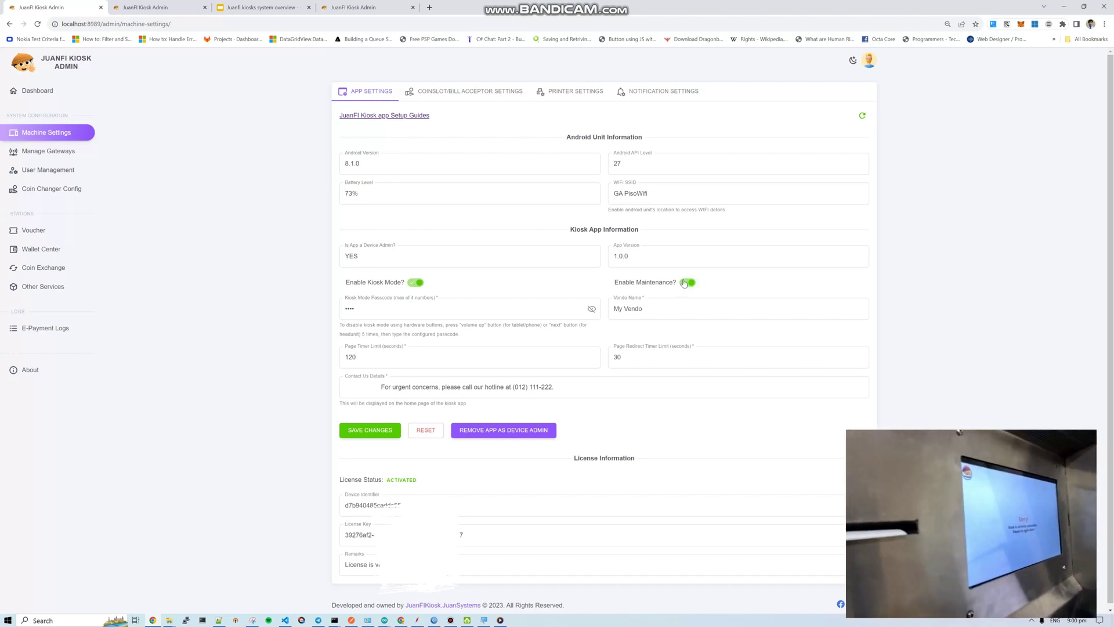
left_click(686, 283)
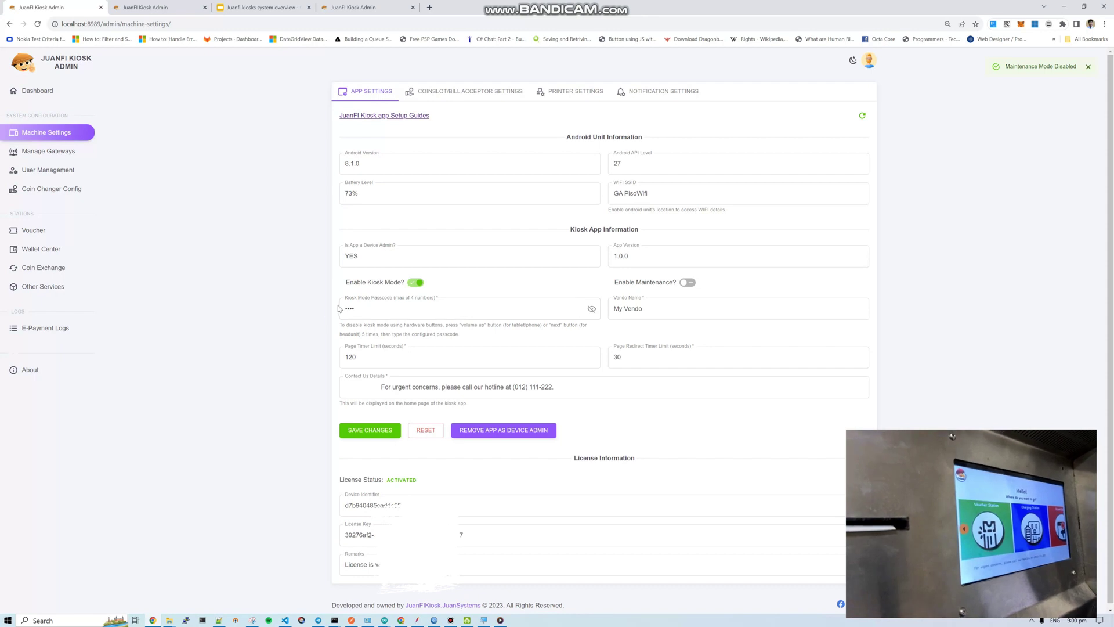
Reveal the kiosk mode passcode, read the hardware-button disable instructions, and inspect the page timer and page redirect timer limits.
left_click(357, 303)
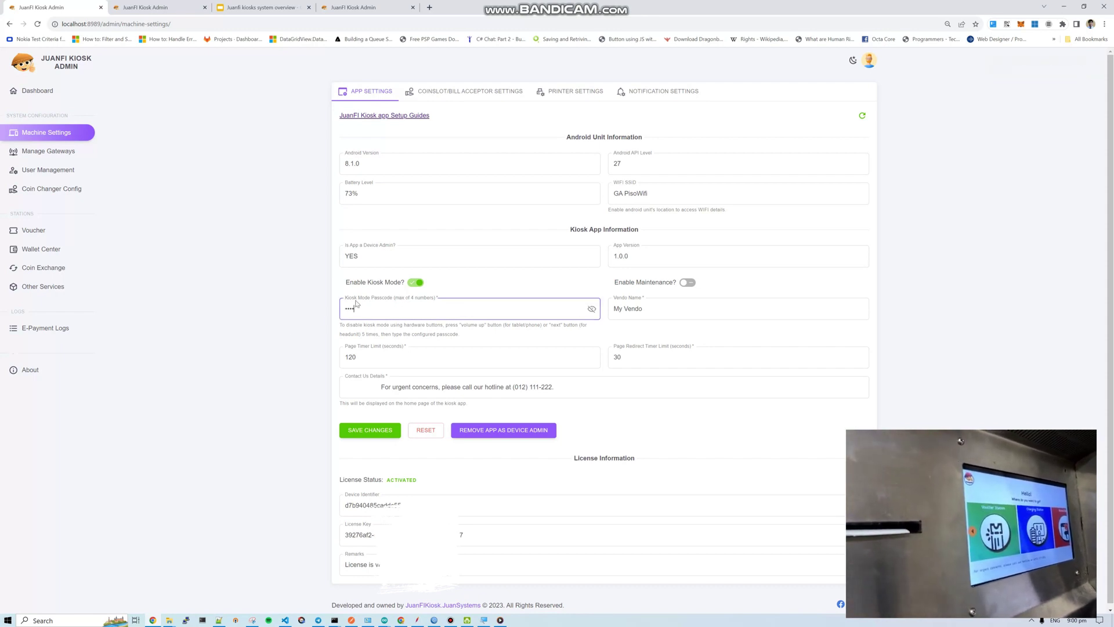
left_click(592, 308)
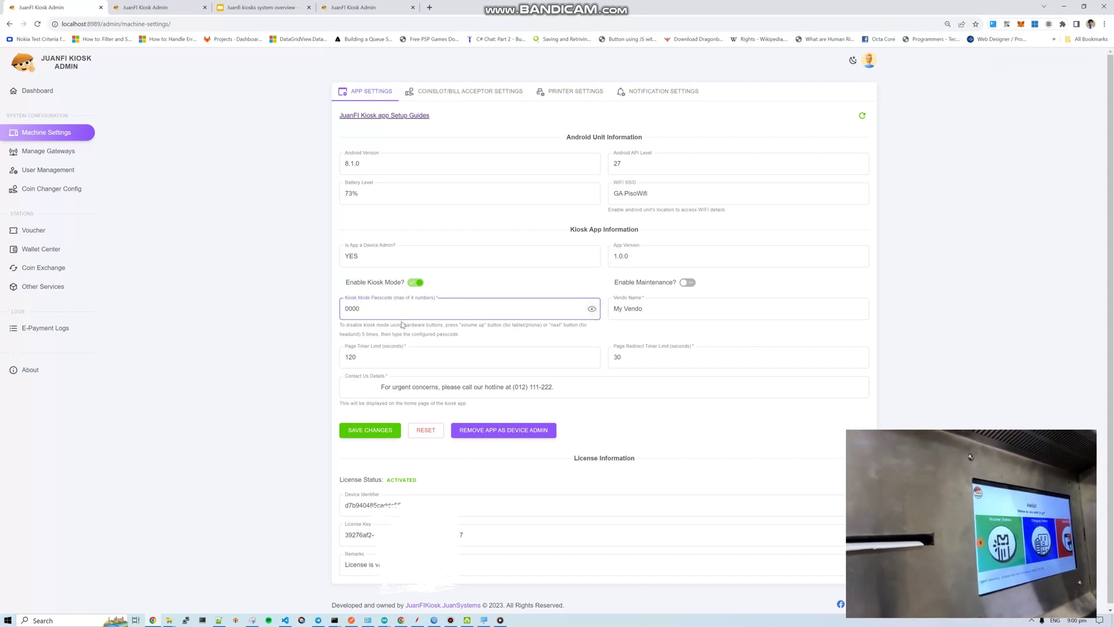
double_click(361, 309)
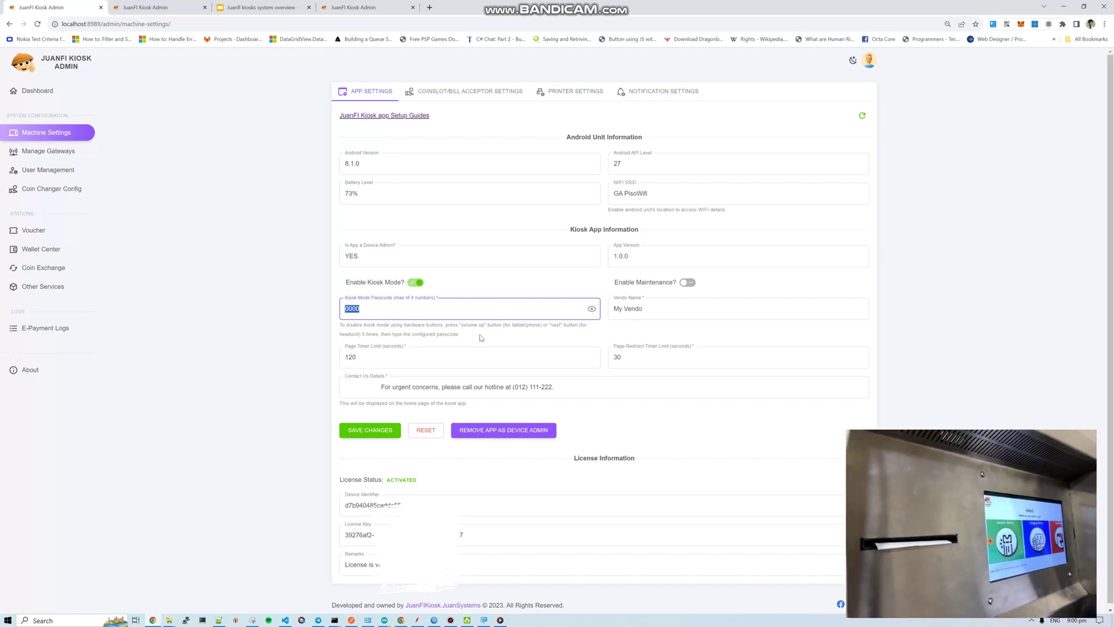
left_click_drag(467, 324, 416, 324)
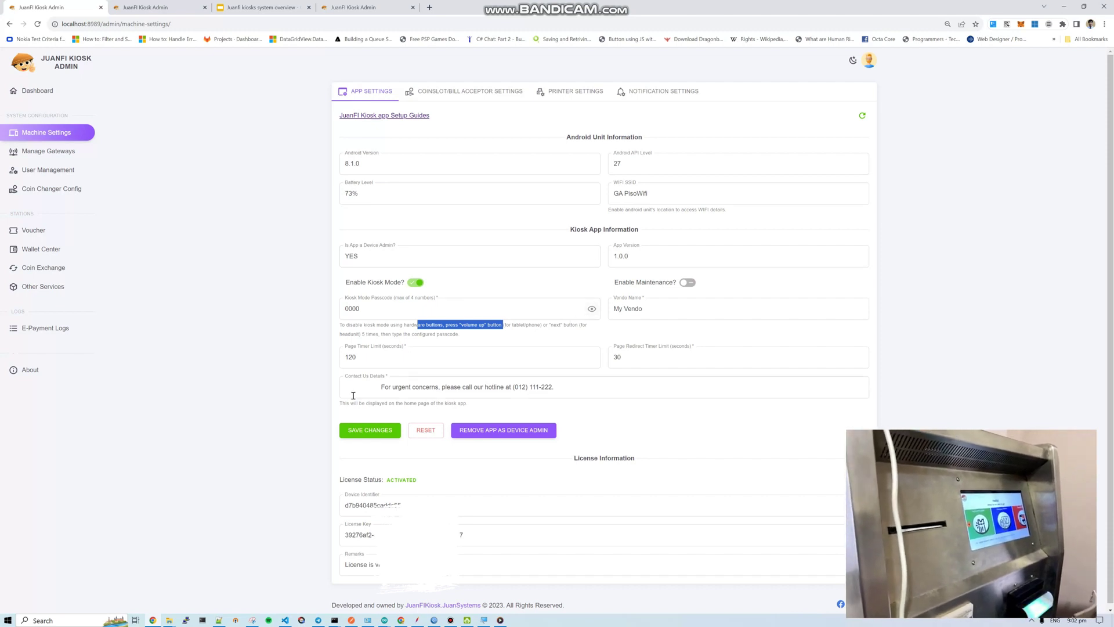
left_click(346, 361)
key("Tab")
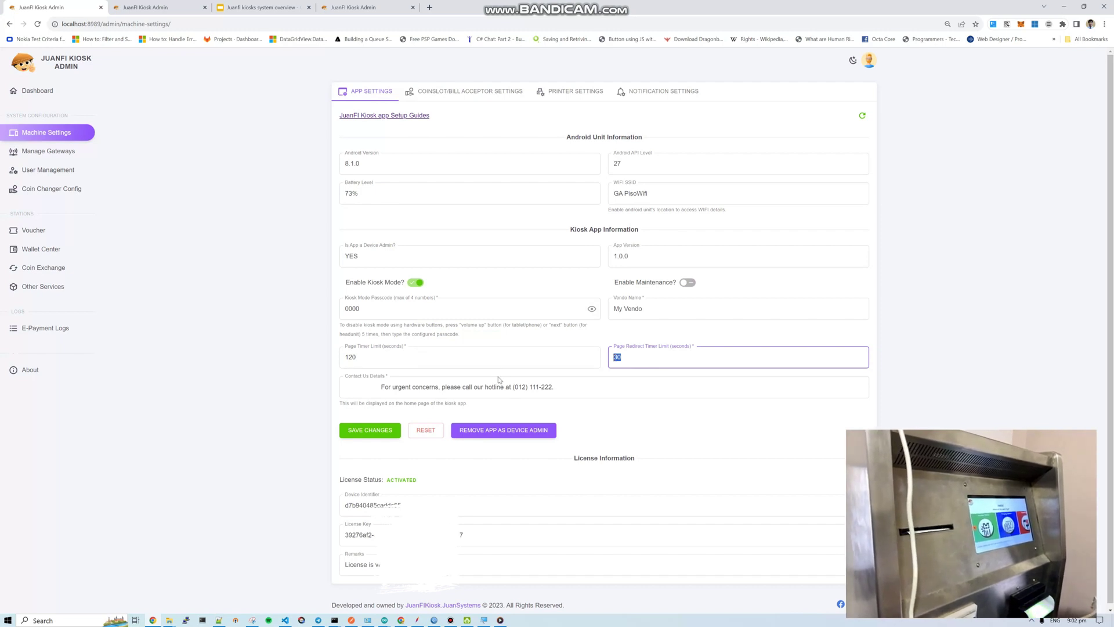
Replace the Contact Us details shown on the kiosk home page with "Hi" and save the app settings.
left_click(603, 390)
left_click_drag(667, 389, 318, 385)
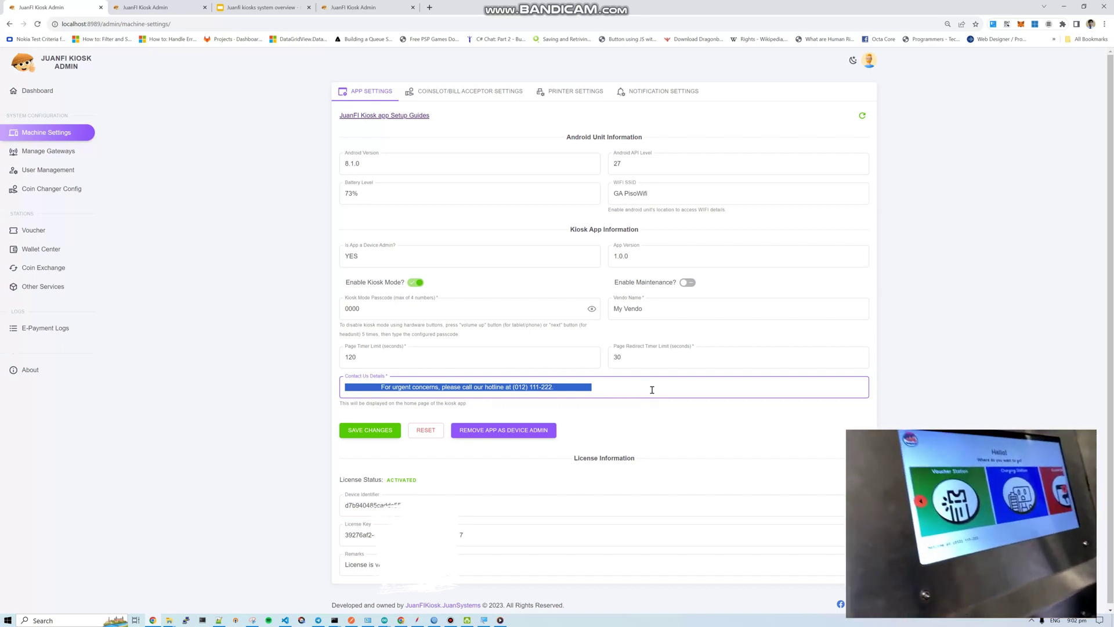
left_click_drag(652, 390, 333, 393)
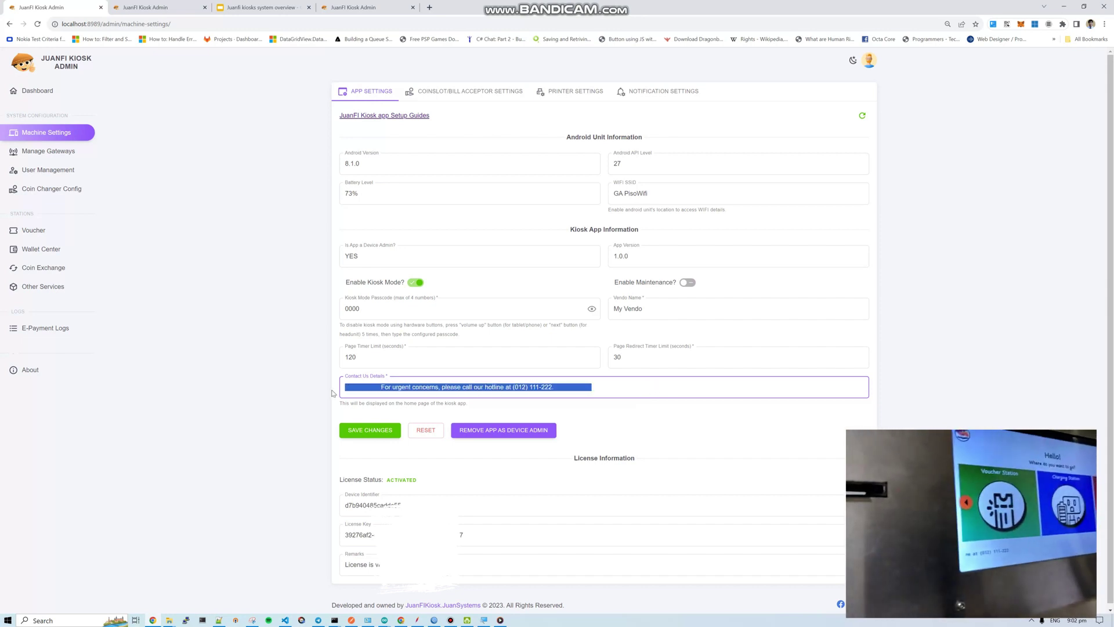
type("H")
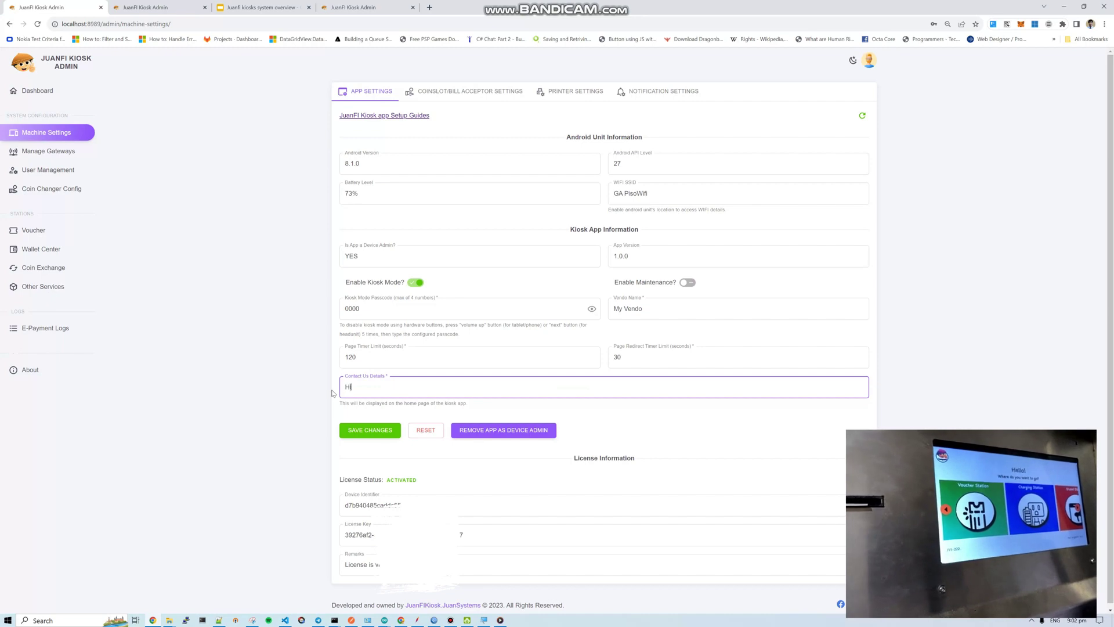
left_click(377, 429)
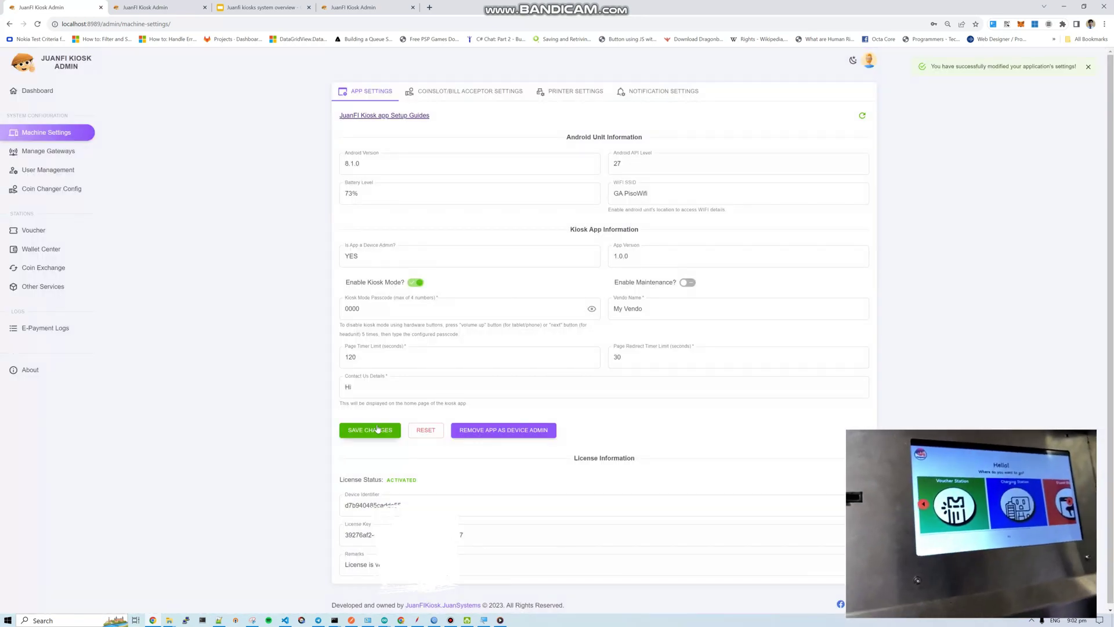
Select the entire Contact Us details text for replacement.
triple_click(408, 388)
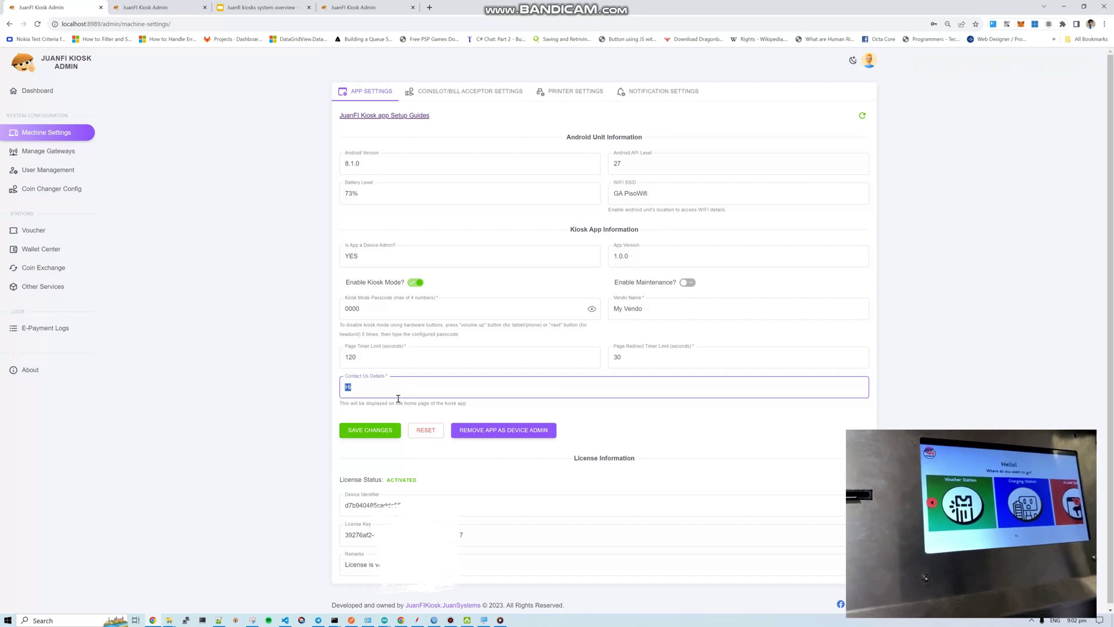